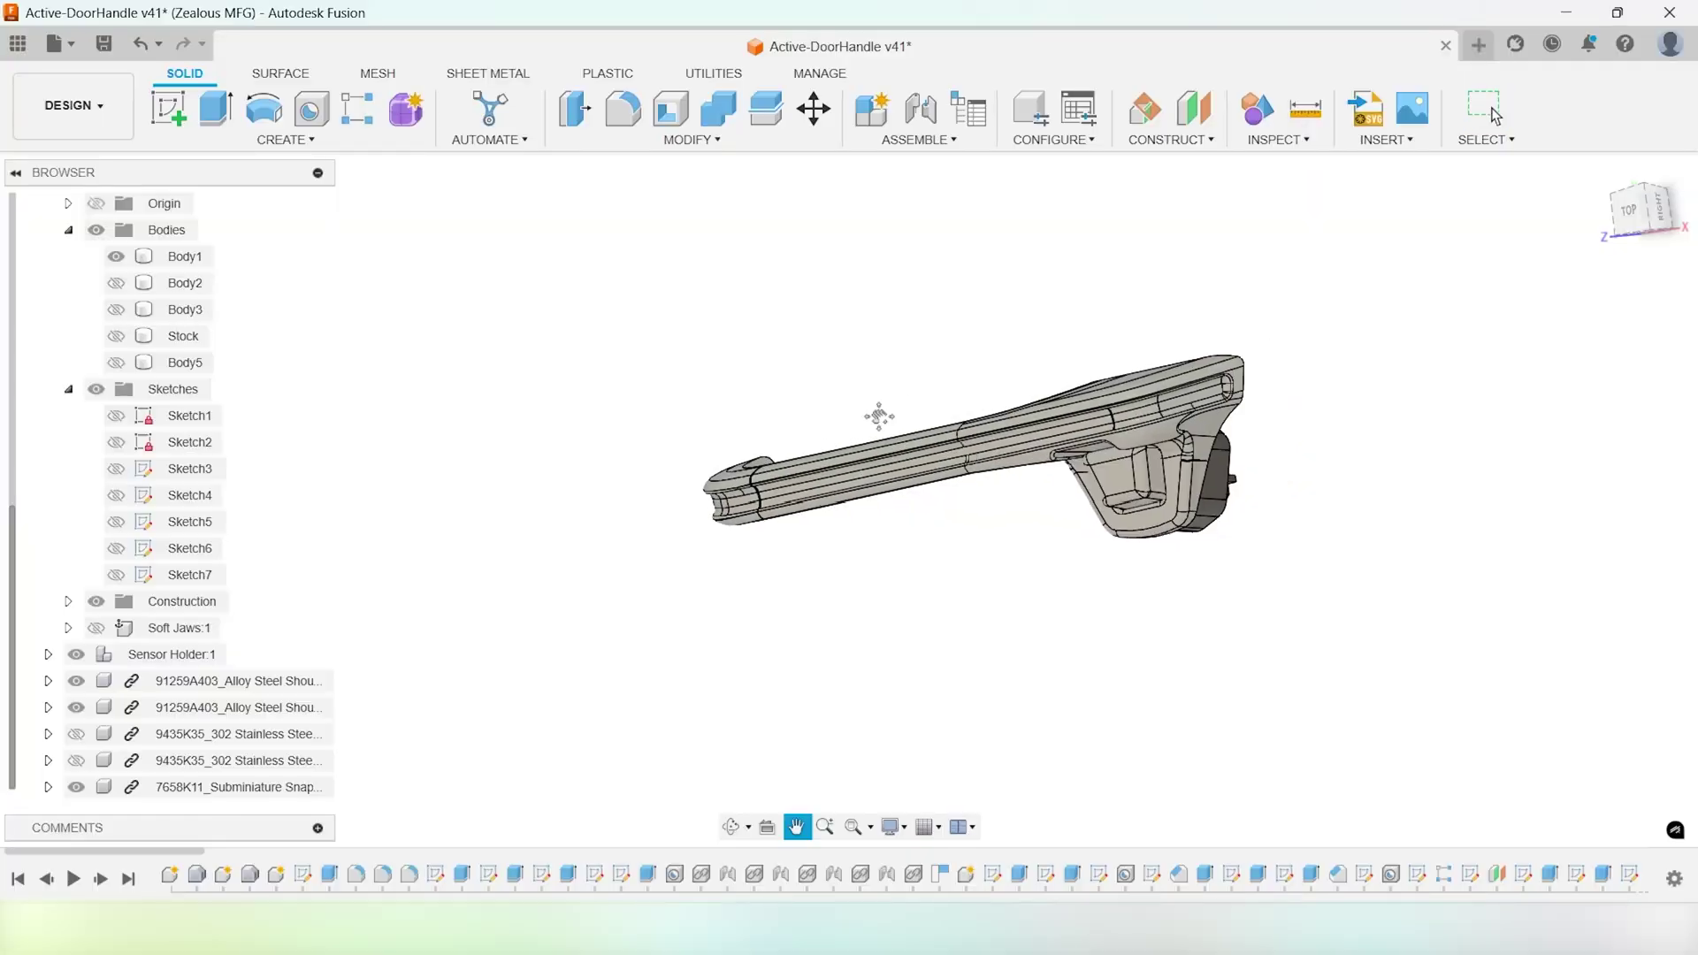
Orbit and zoom around the door handle model to inspect it from several sides
middle_click_drag(968, 501, 1251, 330, "shift")
scroll(798, 590, "up", 5)
scroll(779, 601, "up", 3)
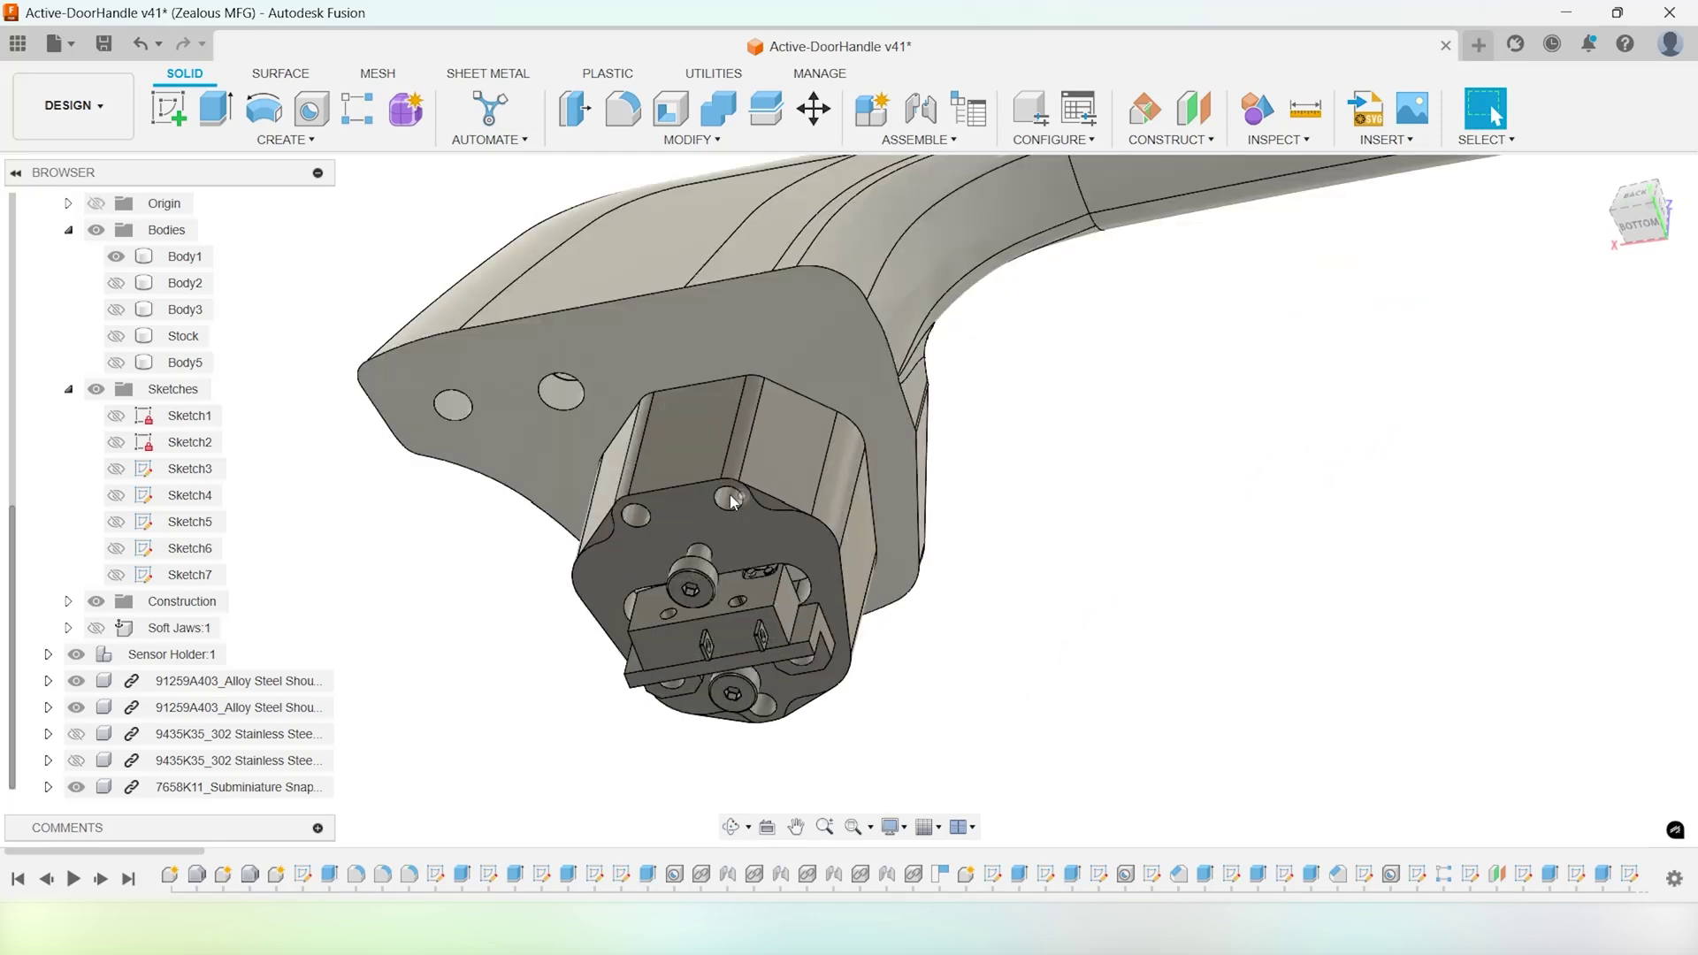
scroll(761, 517, "down", 2)
scroll(753, 499, "down", 5)
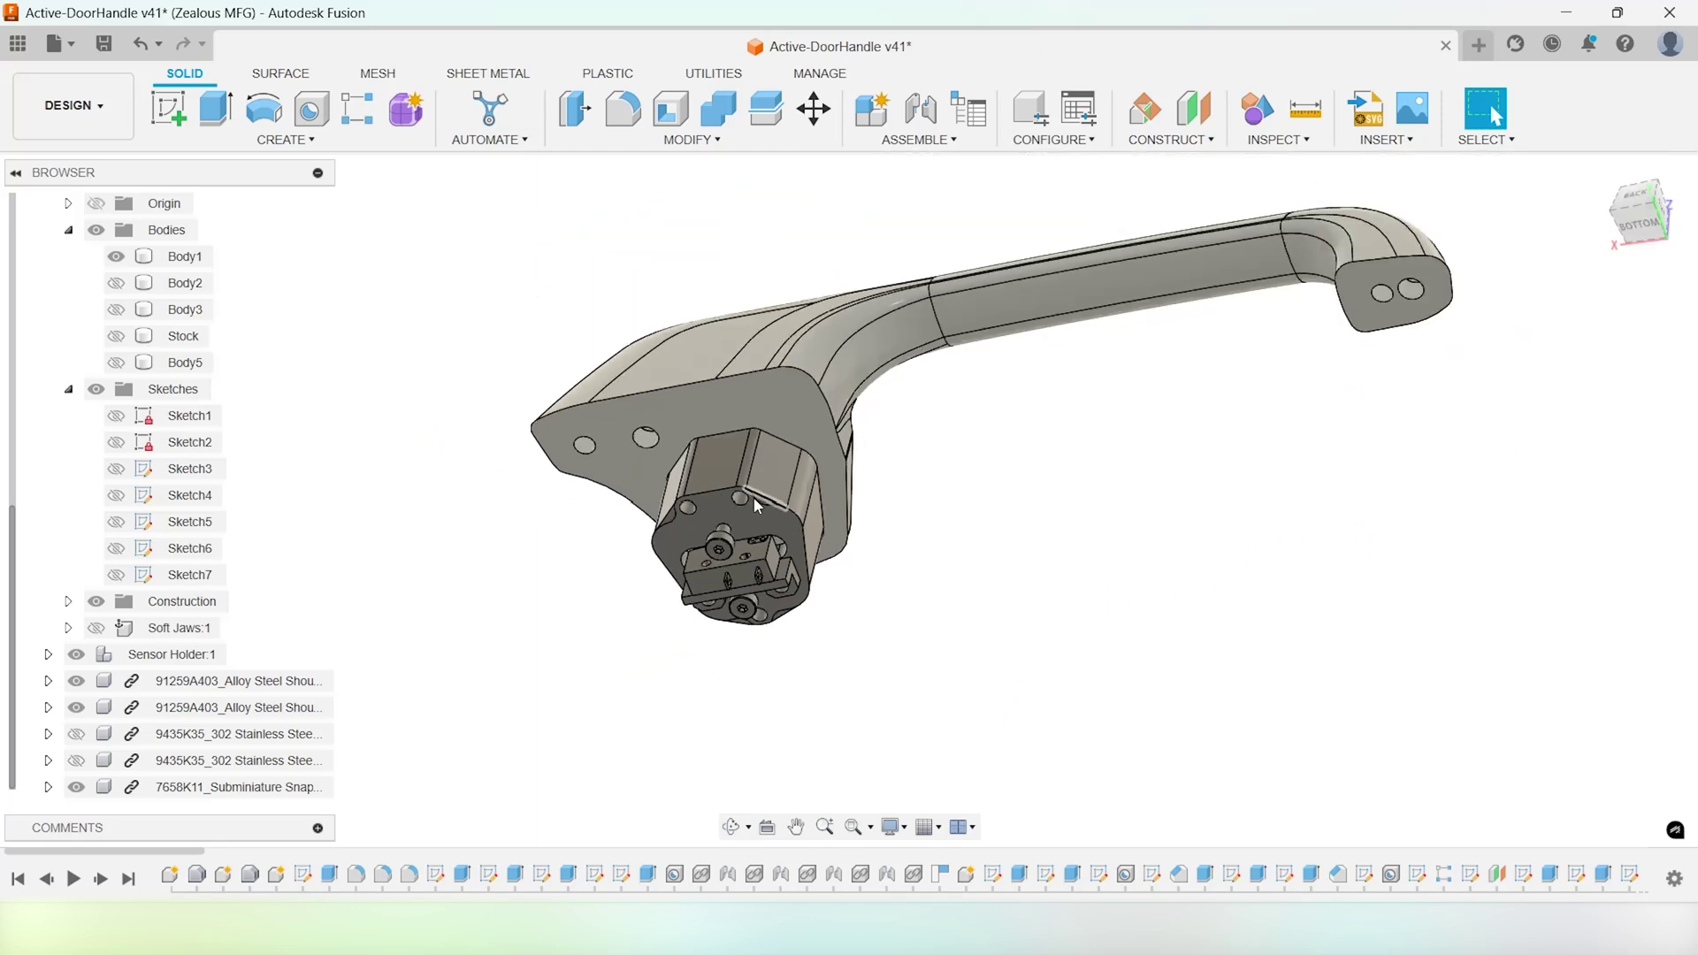
middle_click_drag(754, 497, 1492, 115, "shift")
middle_click_drag(1187, 349, 1039, 484, "shift")
scroll(1362, 523, "up", 3)
Hide the surrounding parts to isolate the button, then view it from the front and left
left_click(1369, 528)
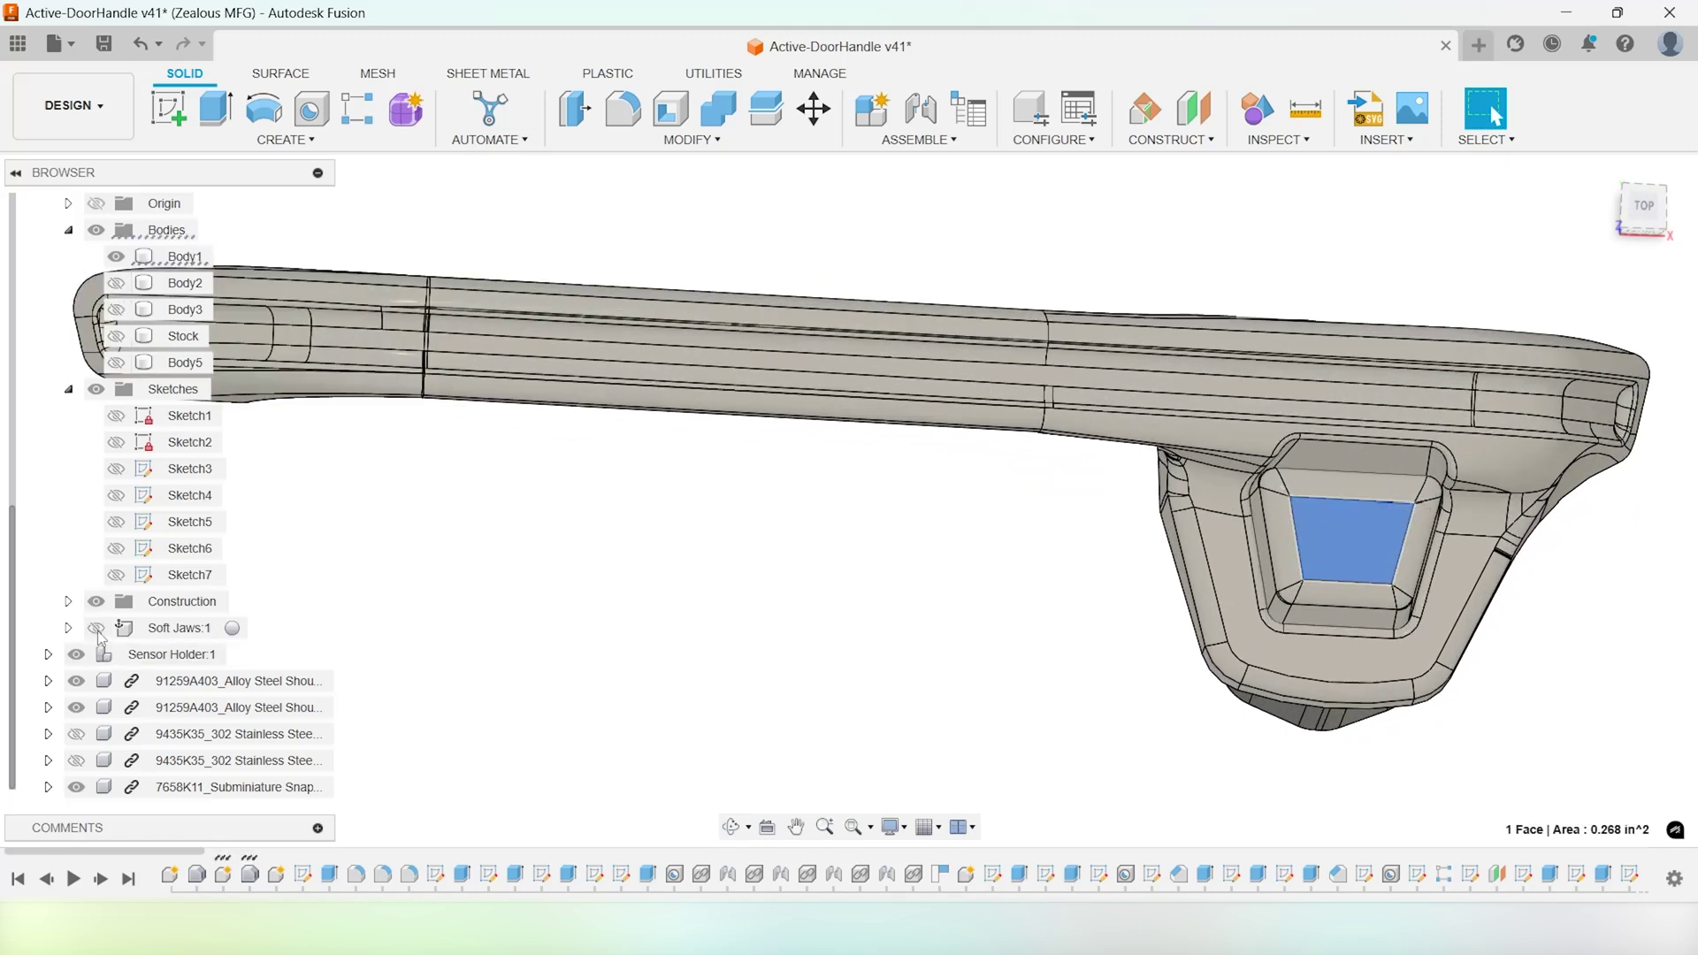
left_click(76, 654)
middle_click_drag(1106, 495, 1017, 430, "shift")
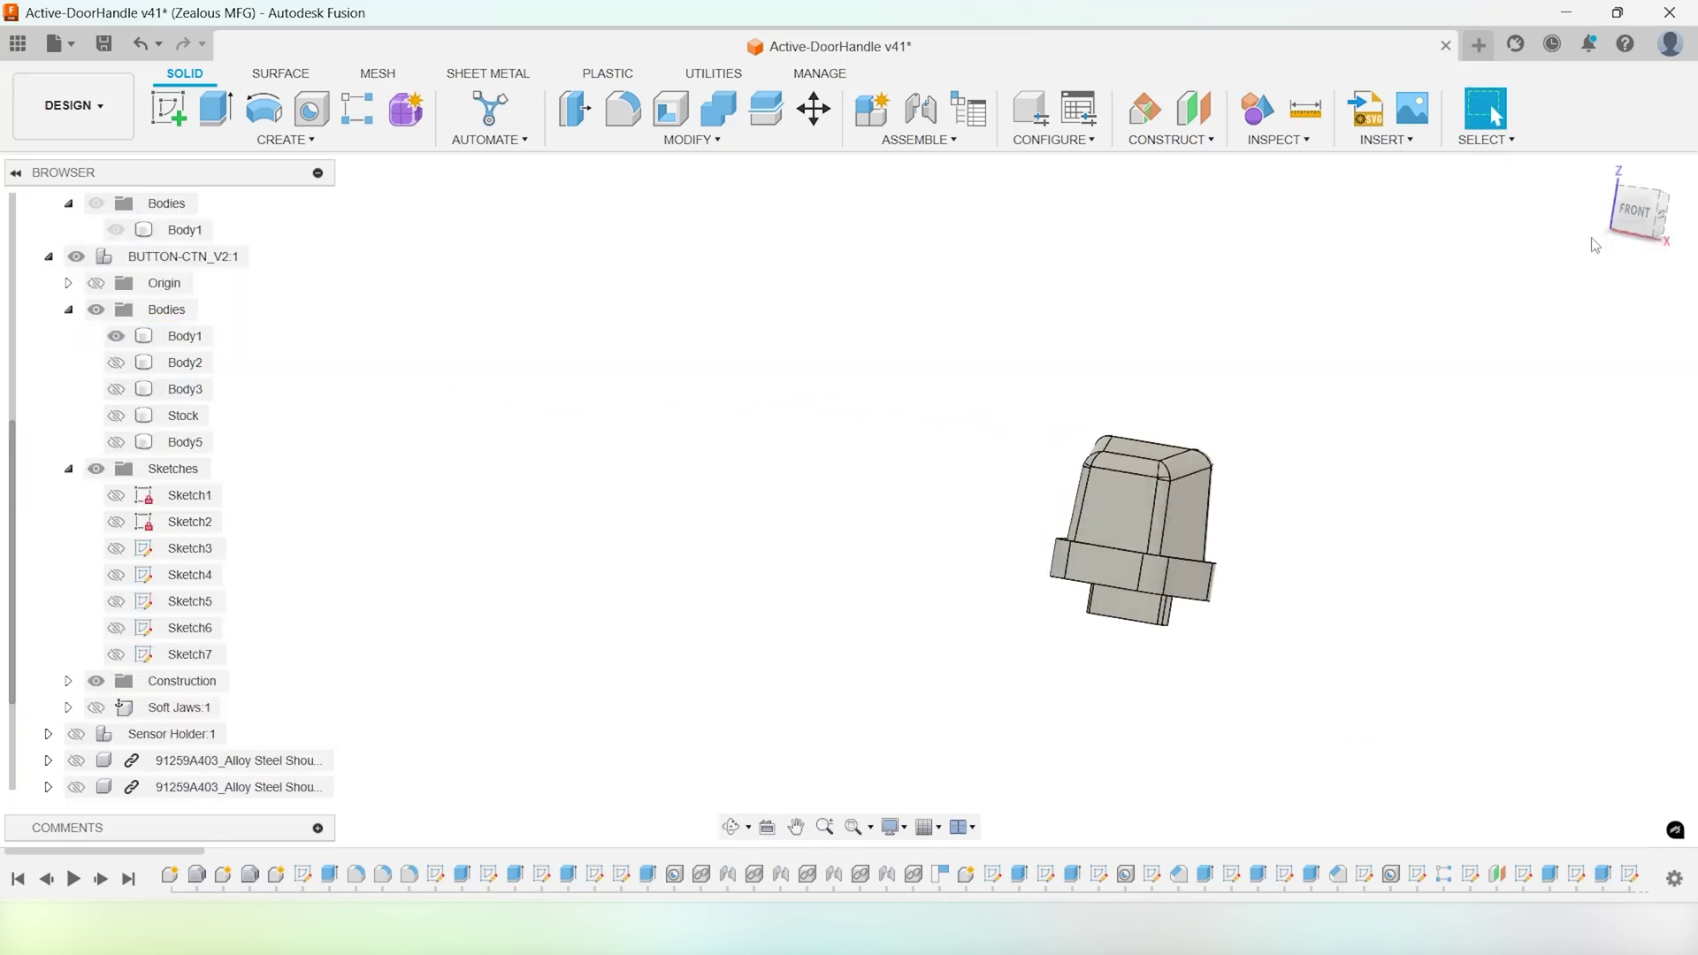
left_click(1639, 219)
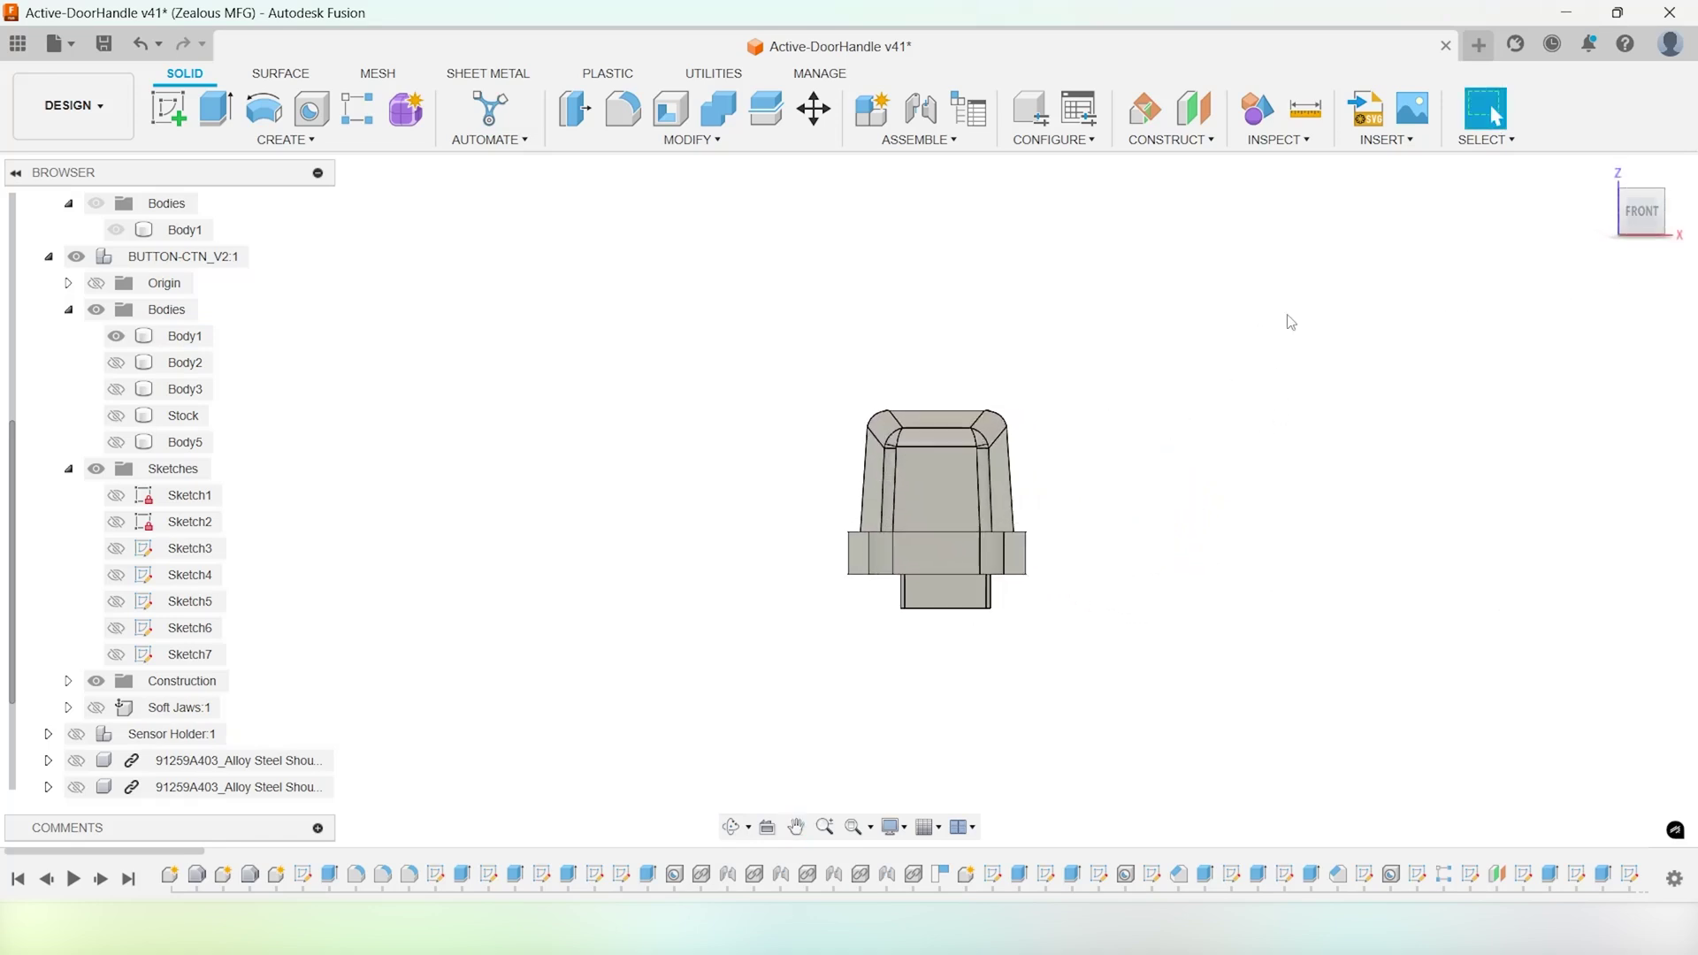
left_click(1628, 210)
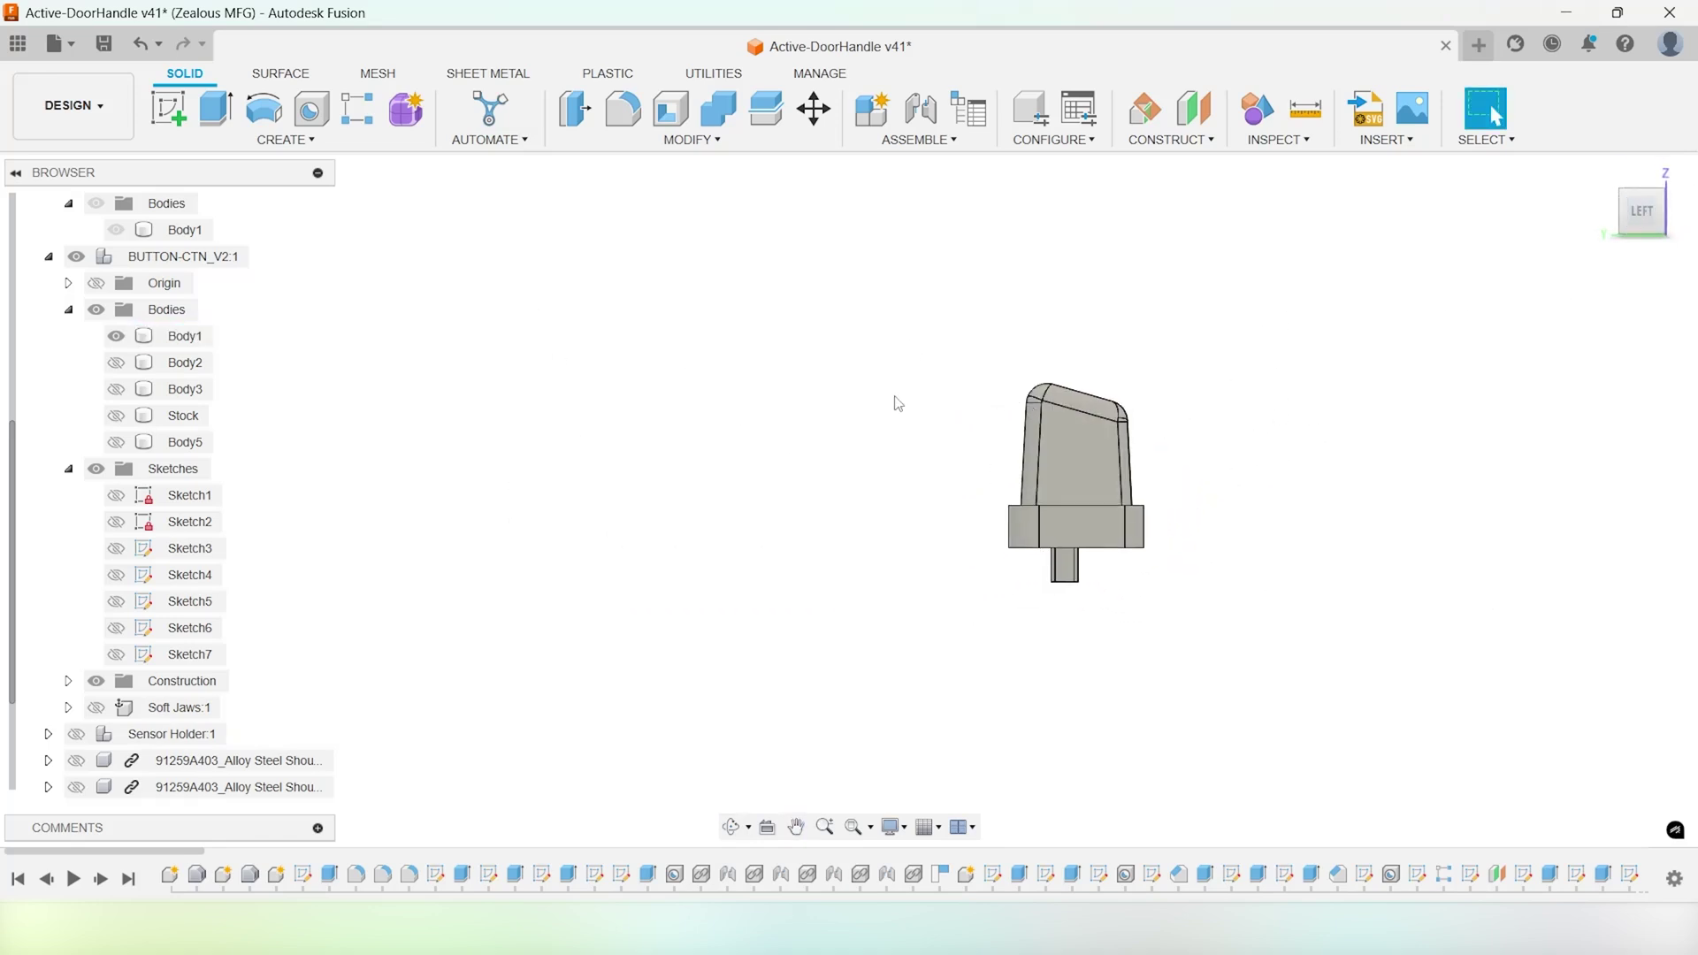
left_click(74, 107)
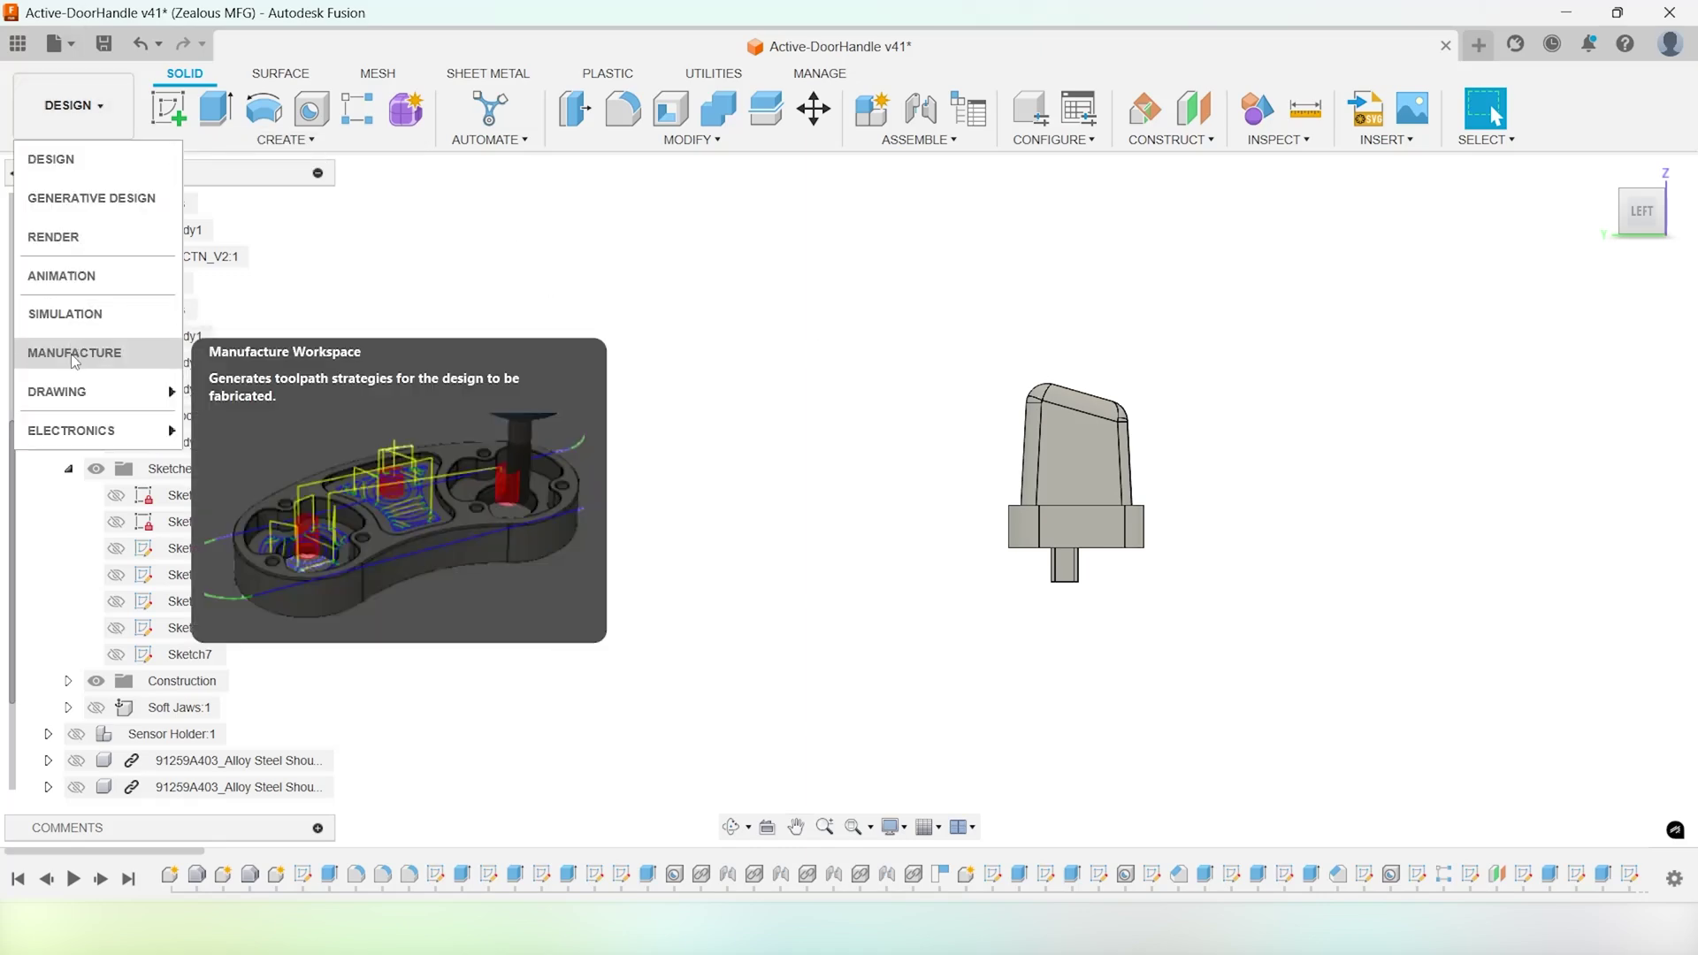
Switch to the Manufacture workspace and orbit around the Button Op1 stock box
left_click(75, 352)
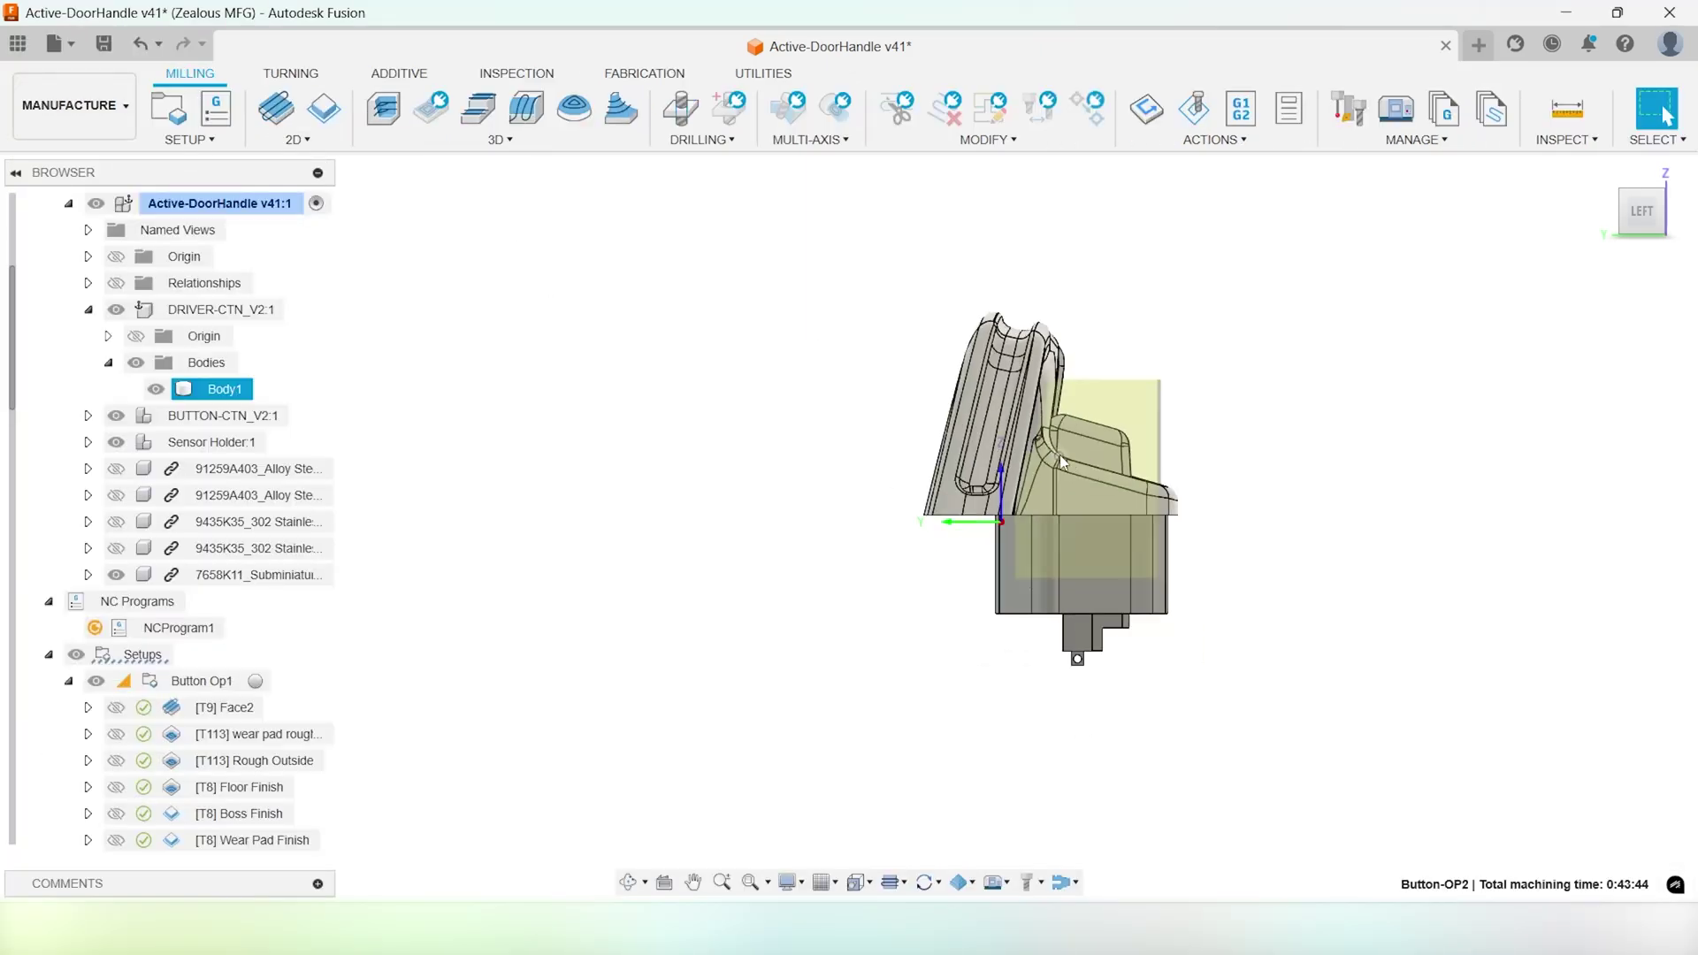
middle_click_drag(880, 453, 889, 465, "shift")
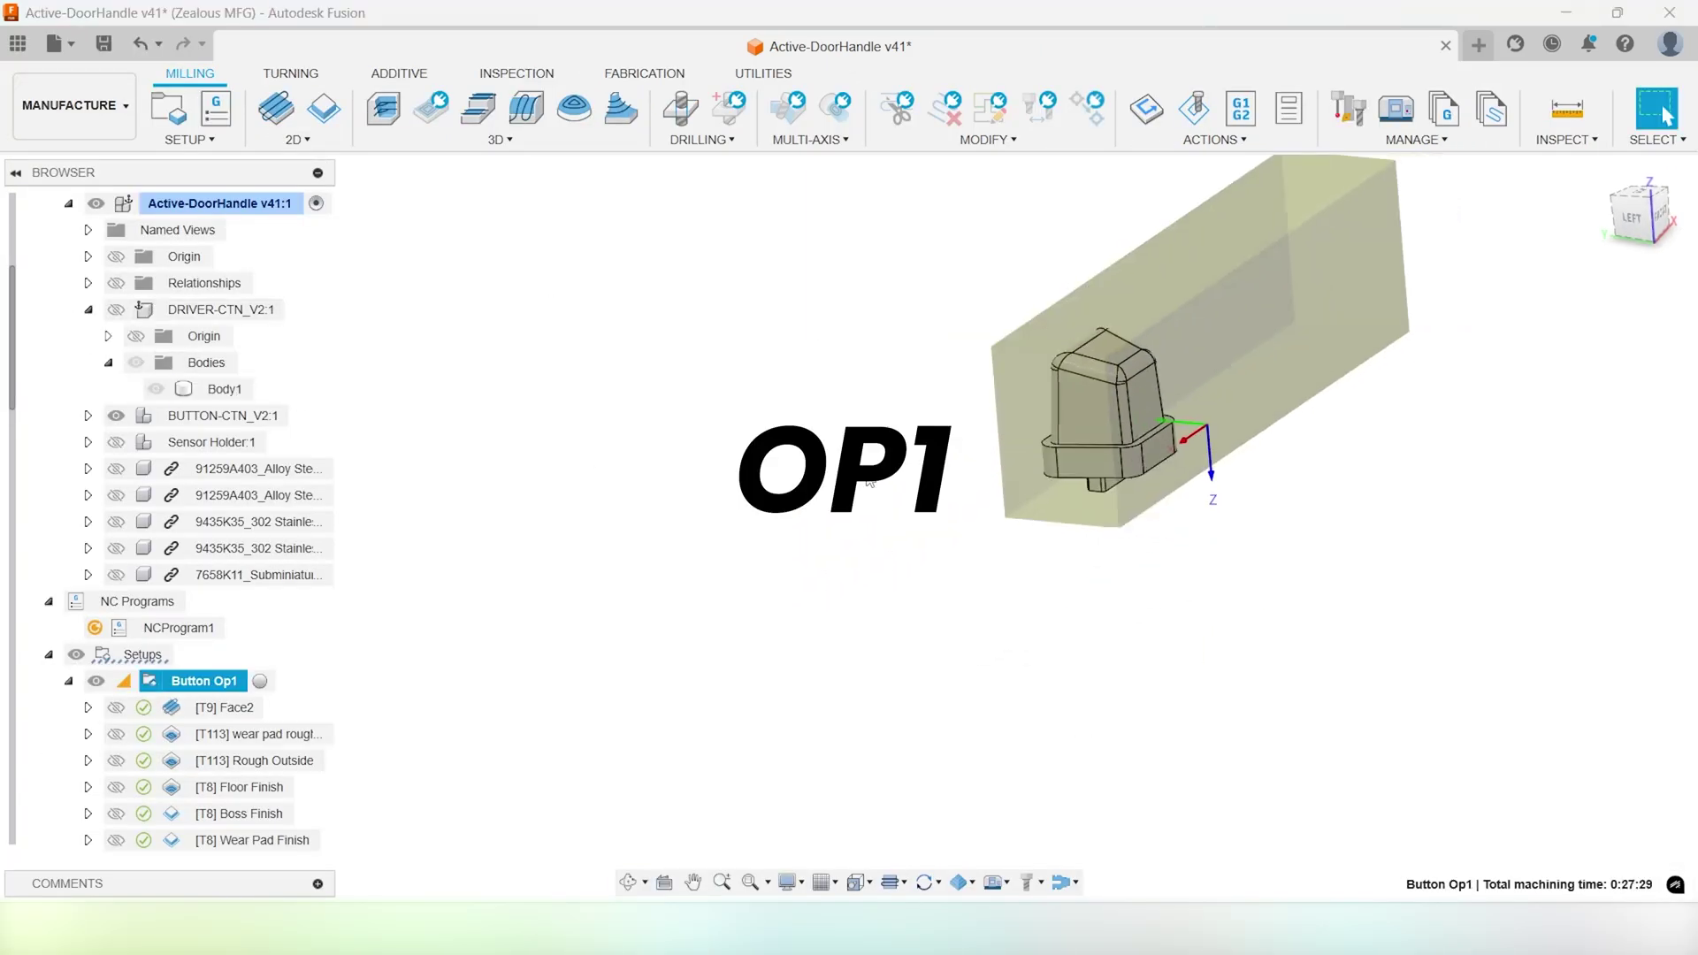
middle_click_drag(862, 540, 1316, 541, "shift")
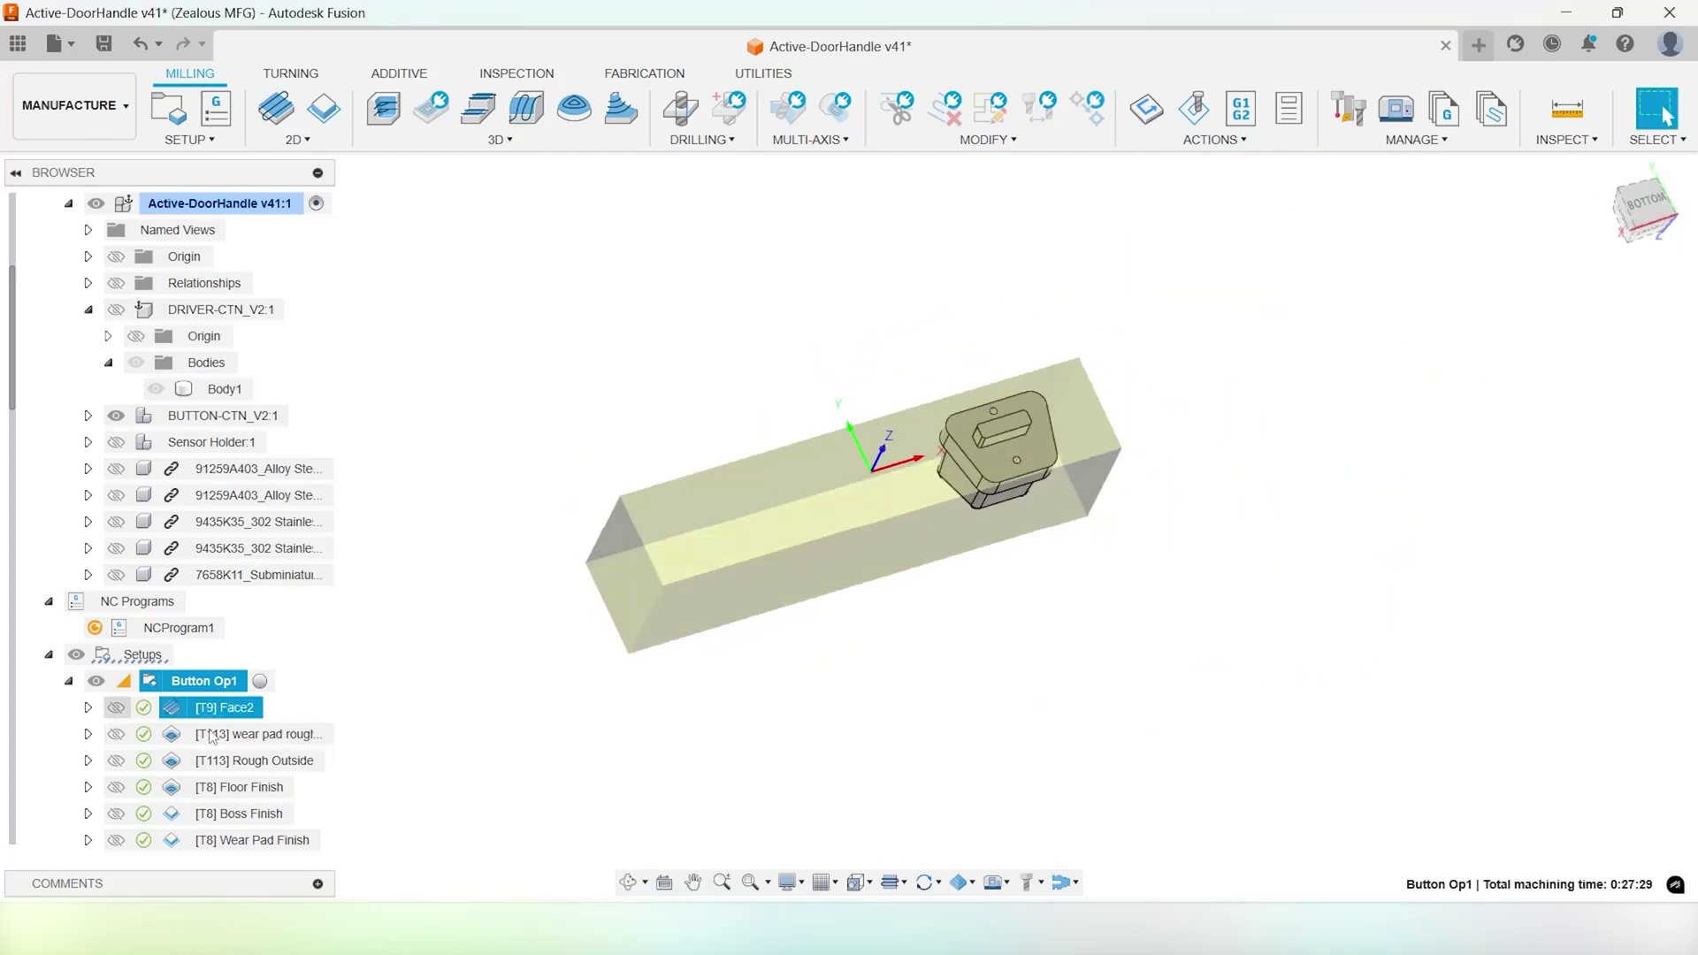
middle_click_drag(1042, 557, 1000, 622, "shift")
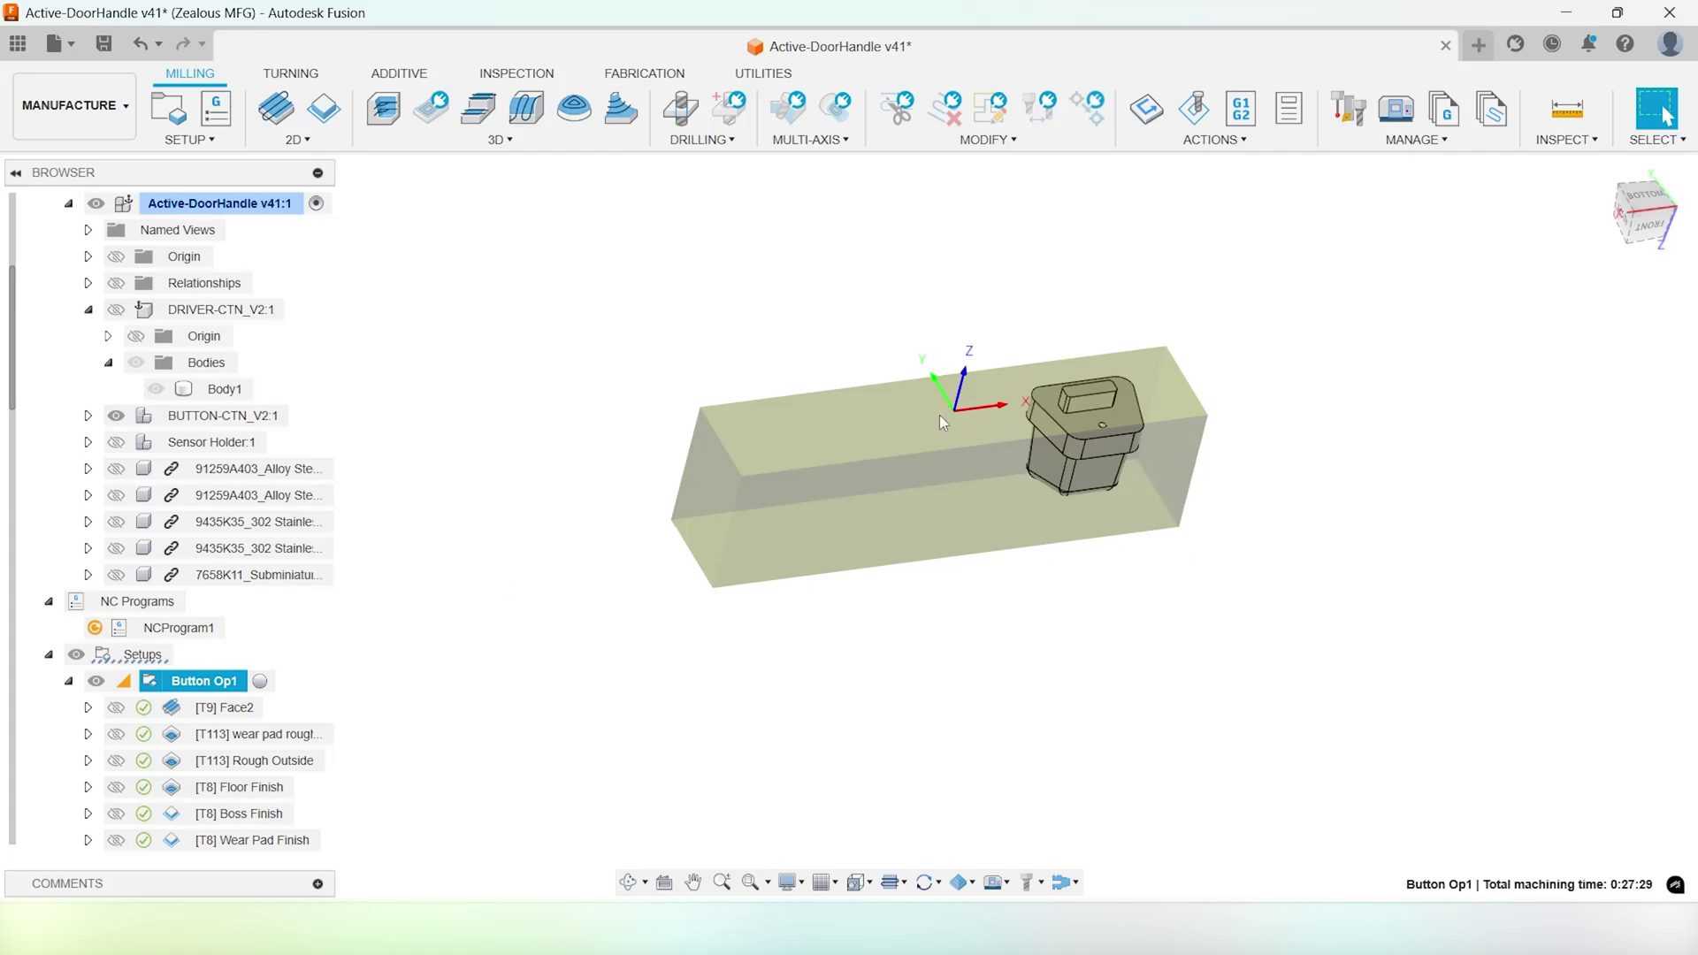
middle_click_drag(940, 416, 850, 467, "shift")
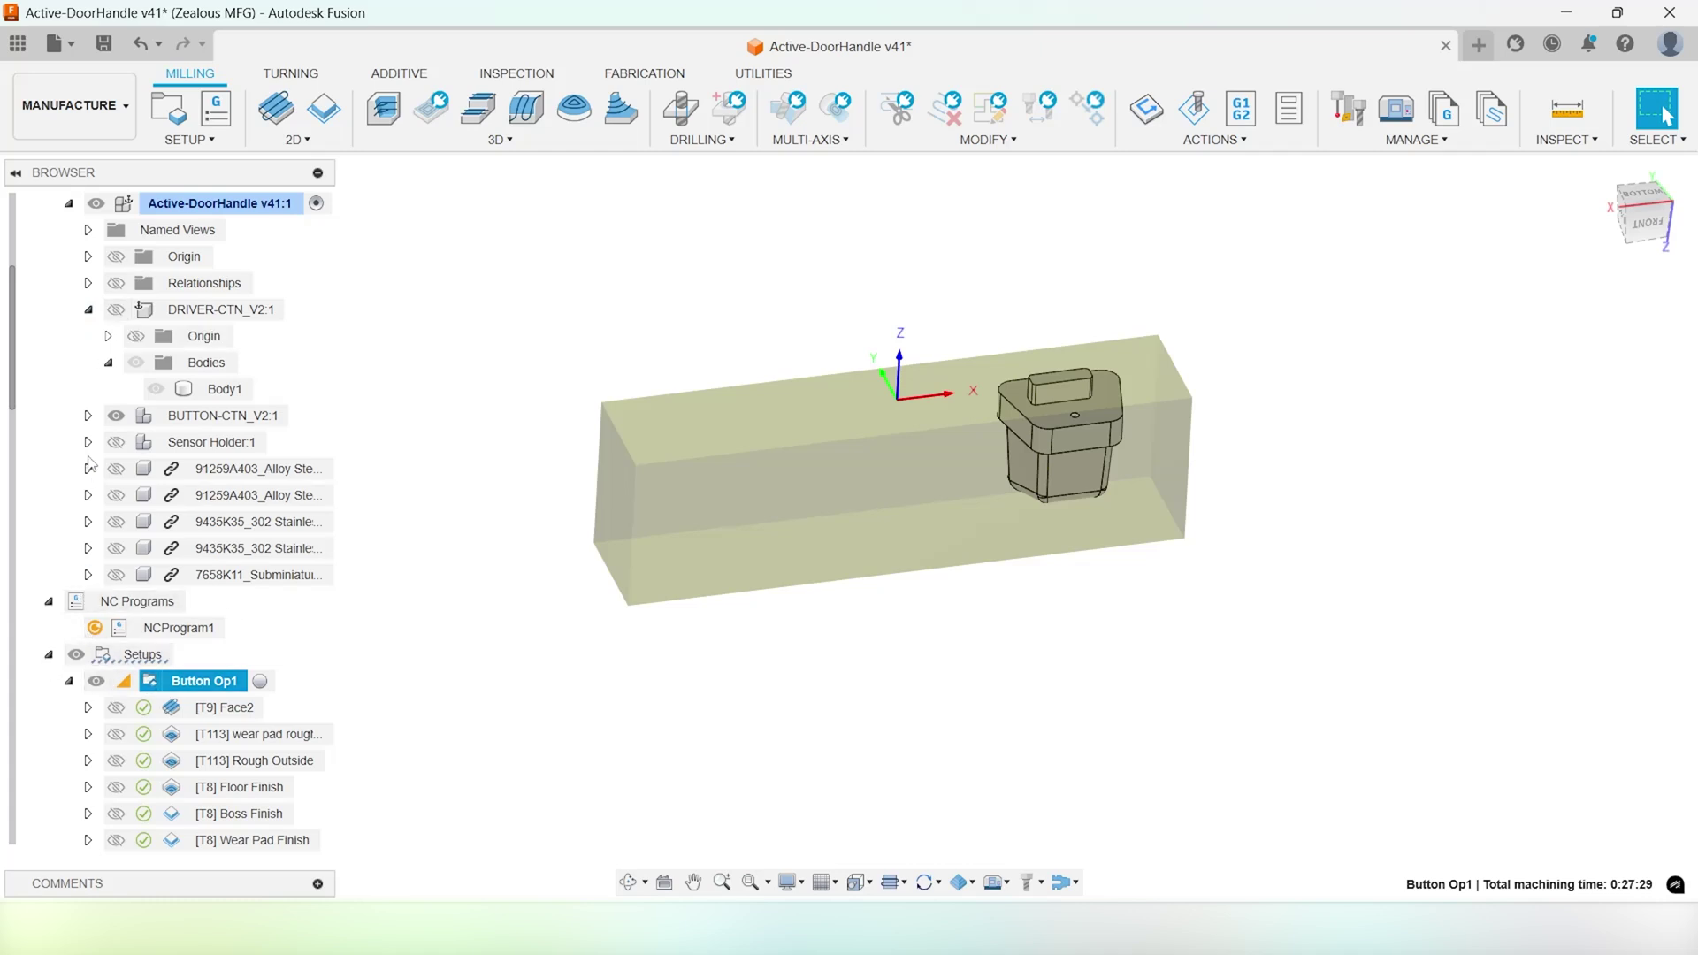
Show Body2 and Body3 under BUTTON-CTN_V2:1 and select the Button Op1 setup
left_click(88, 416)
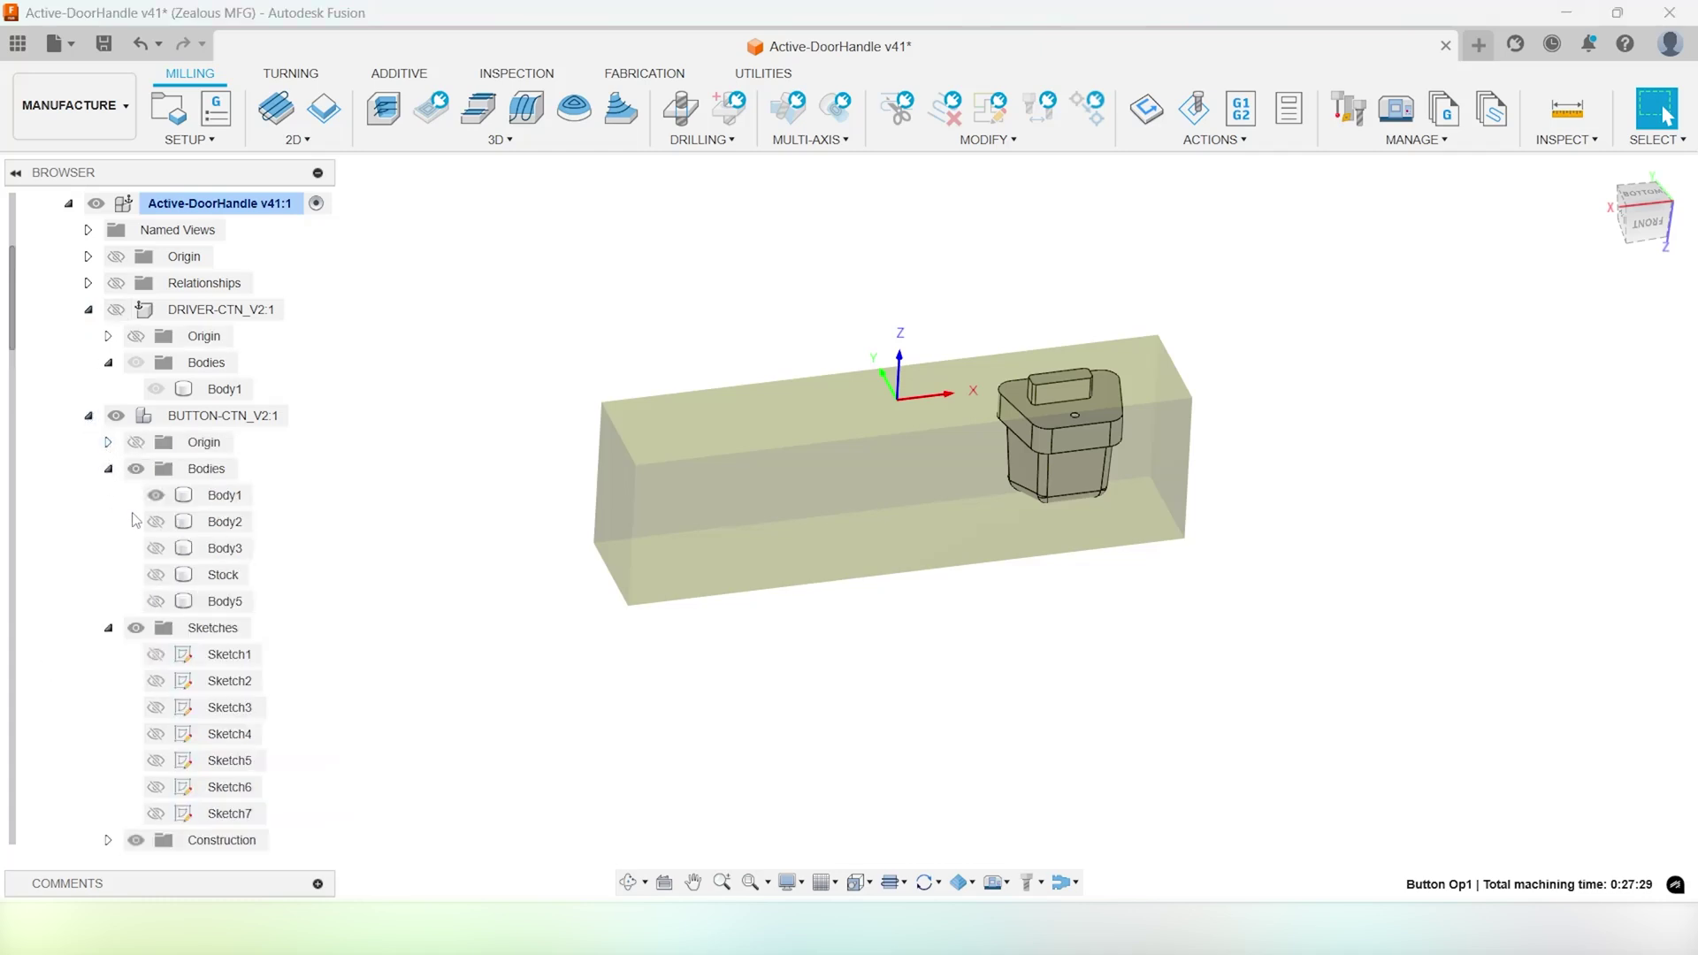
left_click(156, 522)
left_click(155, 549)
left_click(657, 414)
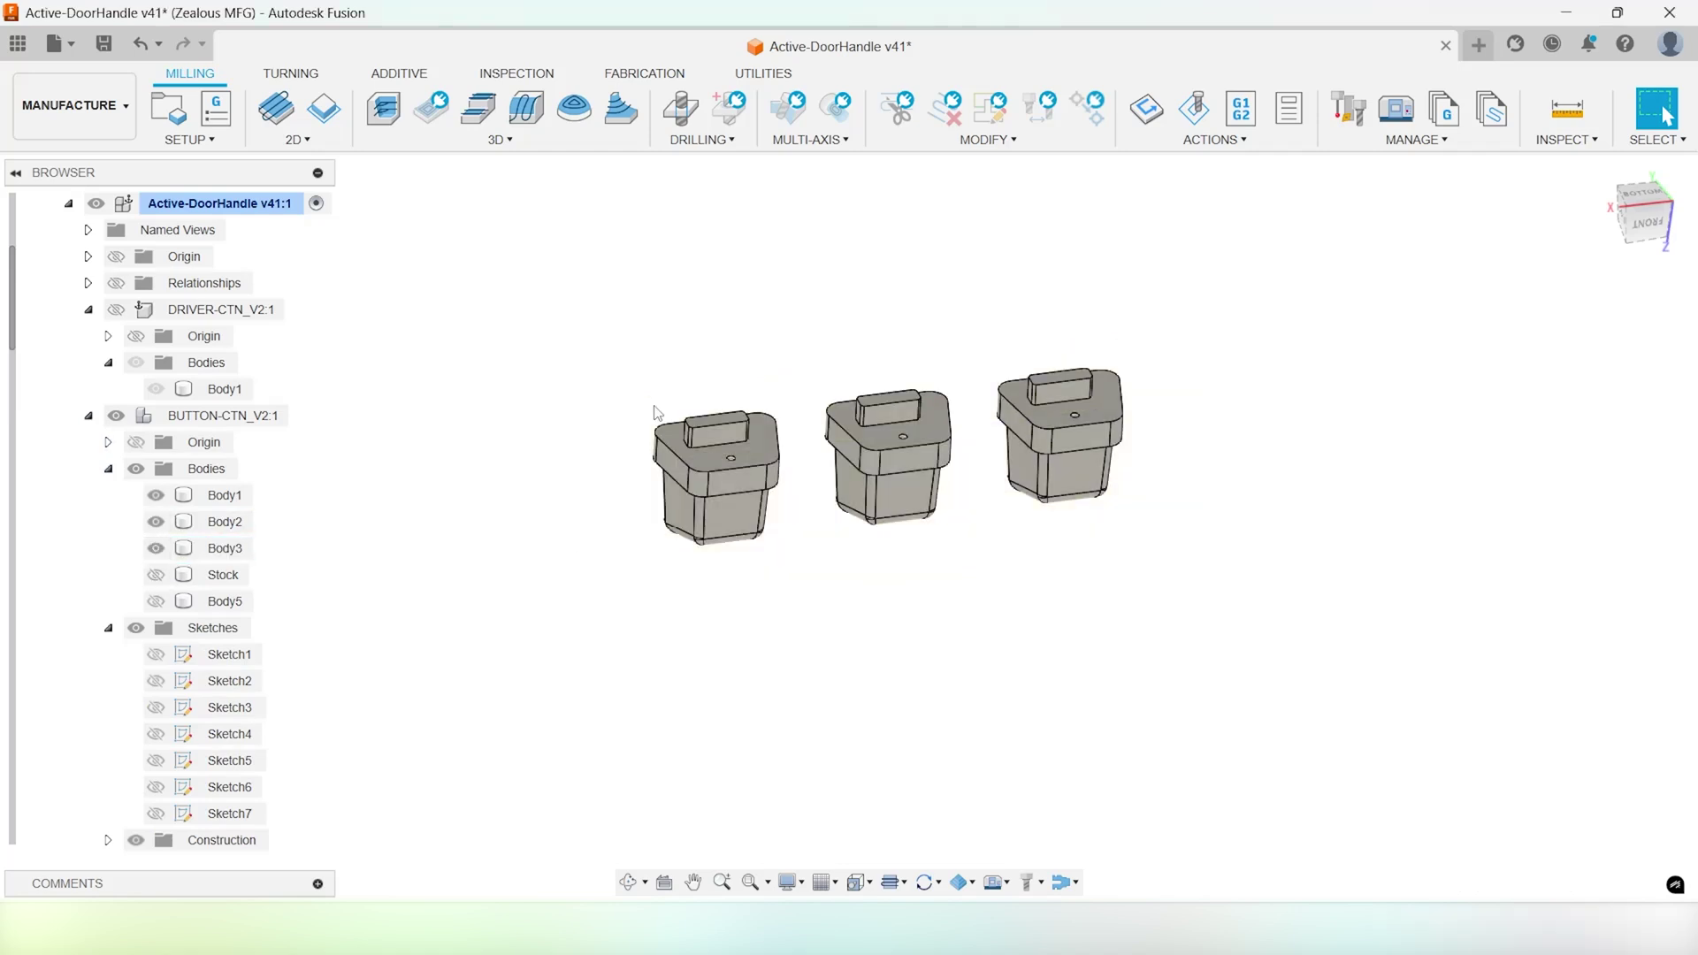
scroll(148, 743, "down", 10)
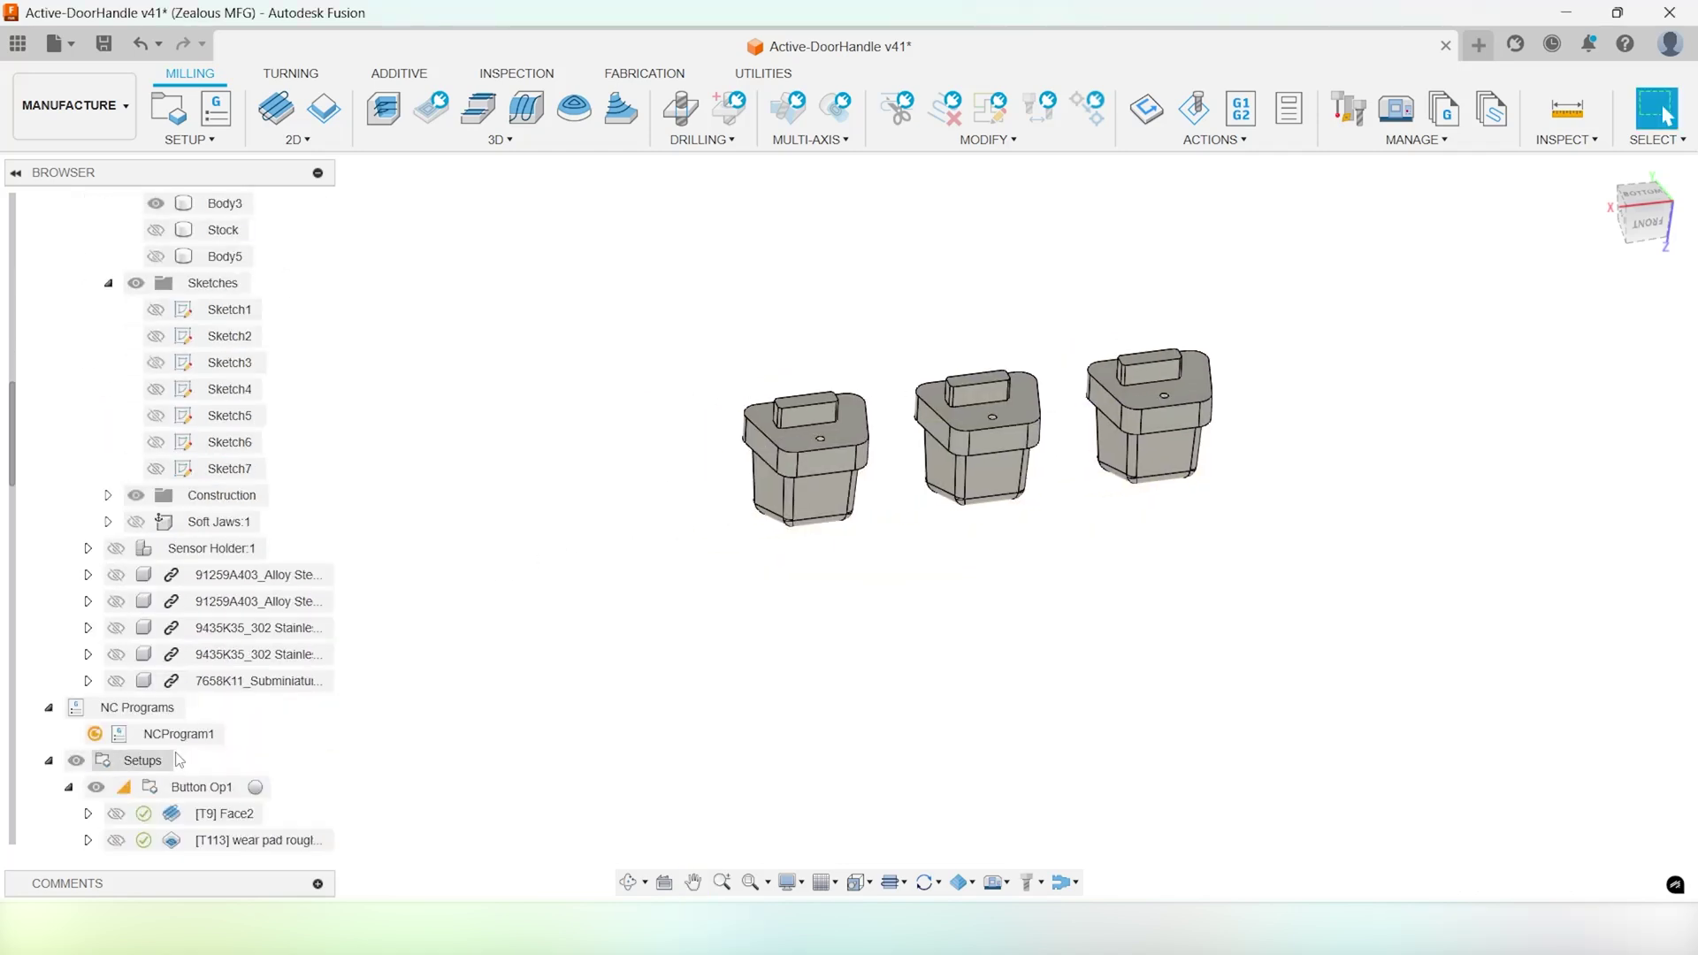
left_click(189, 708)
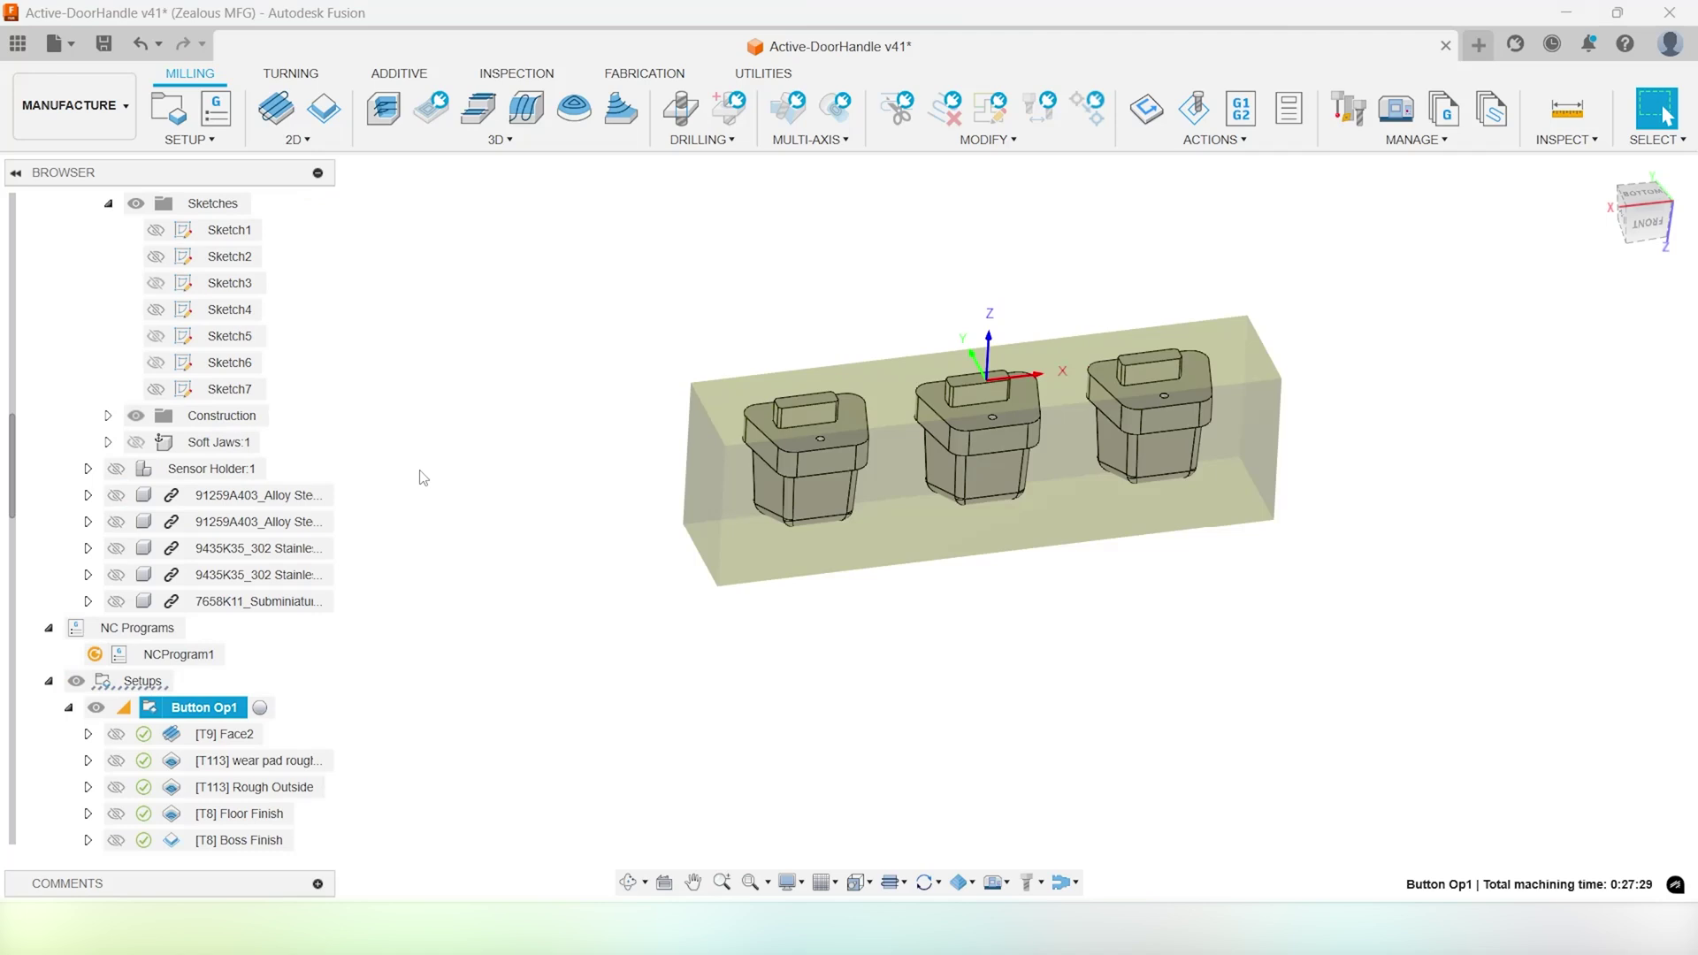
Display the Face2 facing toolpath across the three buttons and tilt the view
left_click(223, 736)
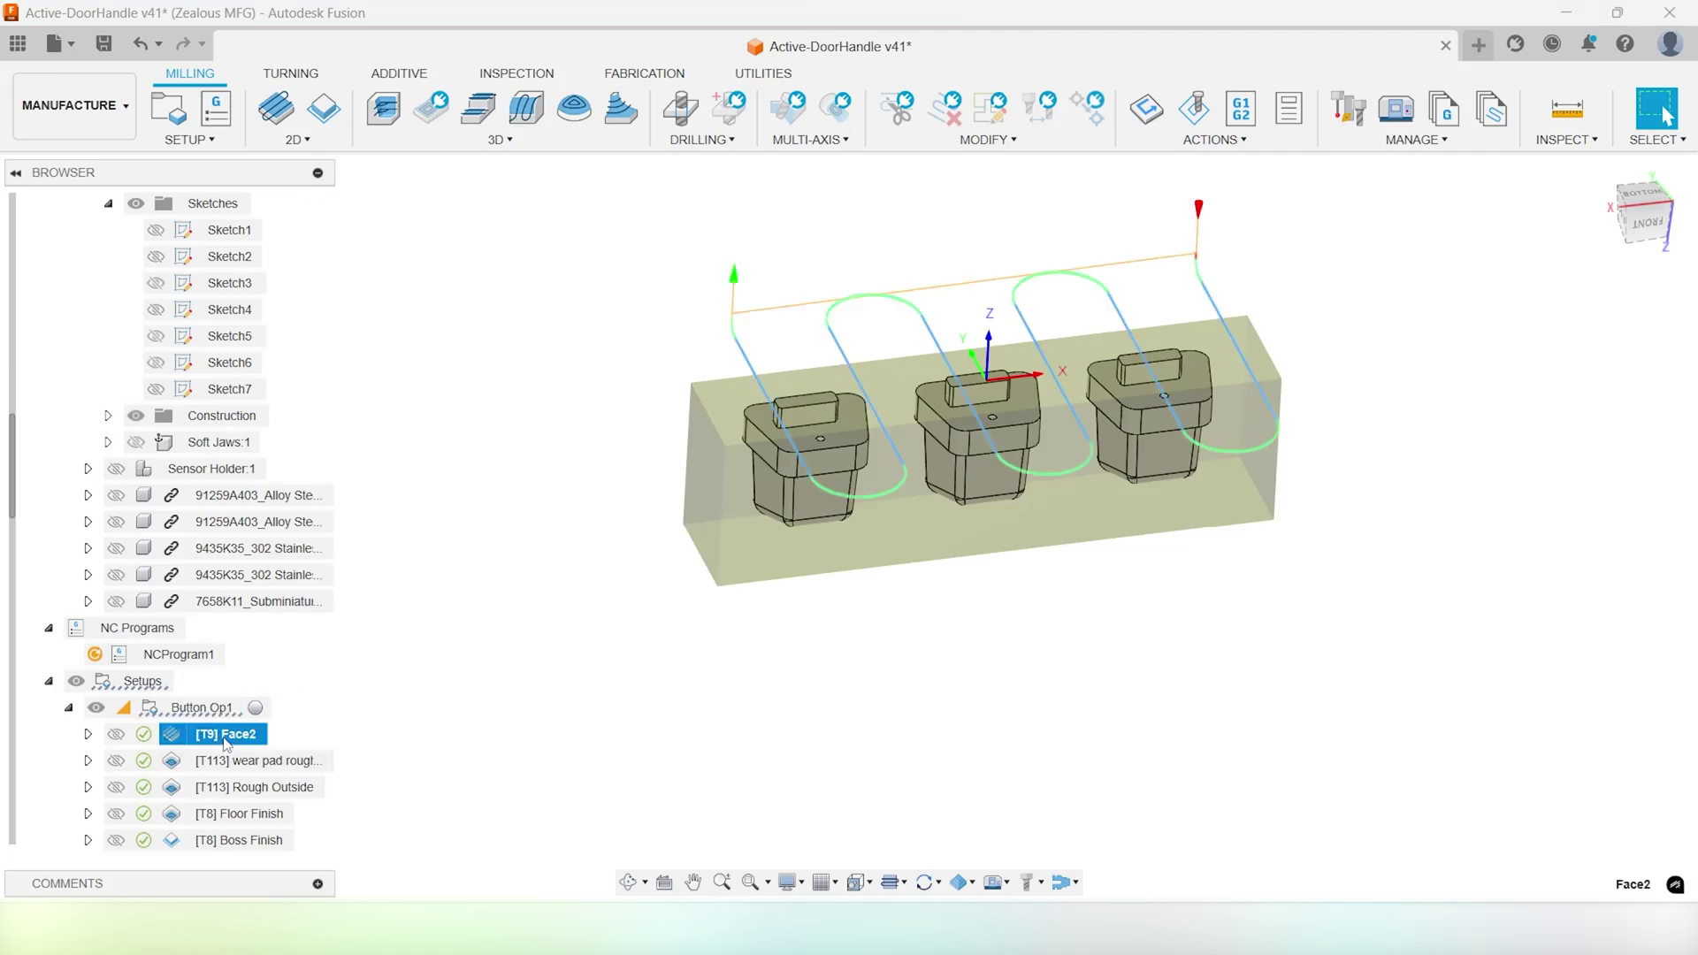
scroll(973, 432, "up", 2)
middle_click_drag(973, 432, 1128, 420, "shift")
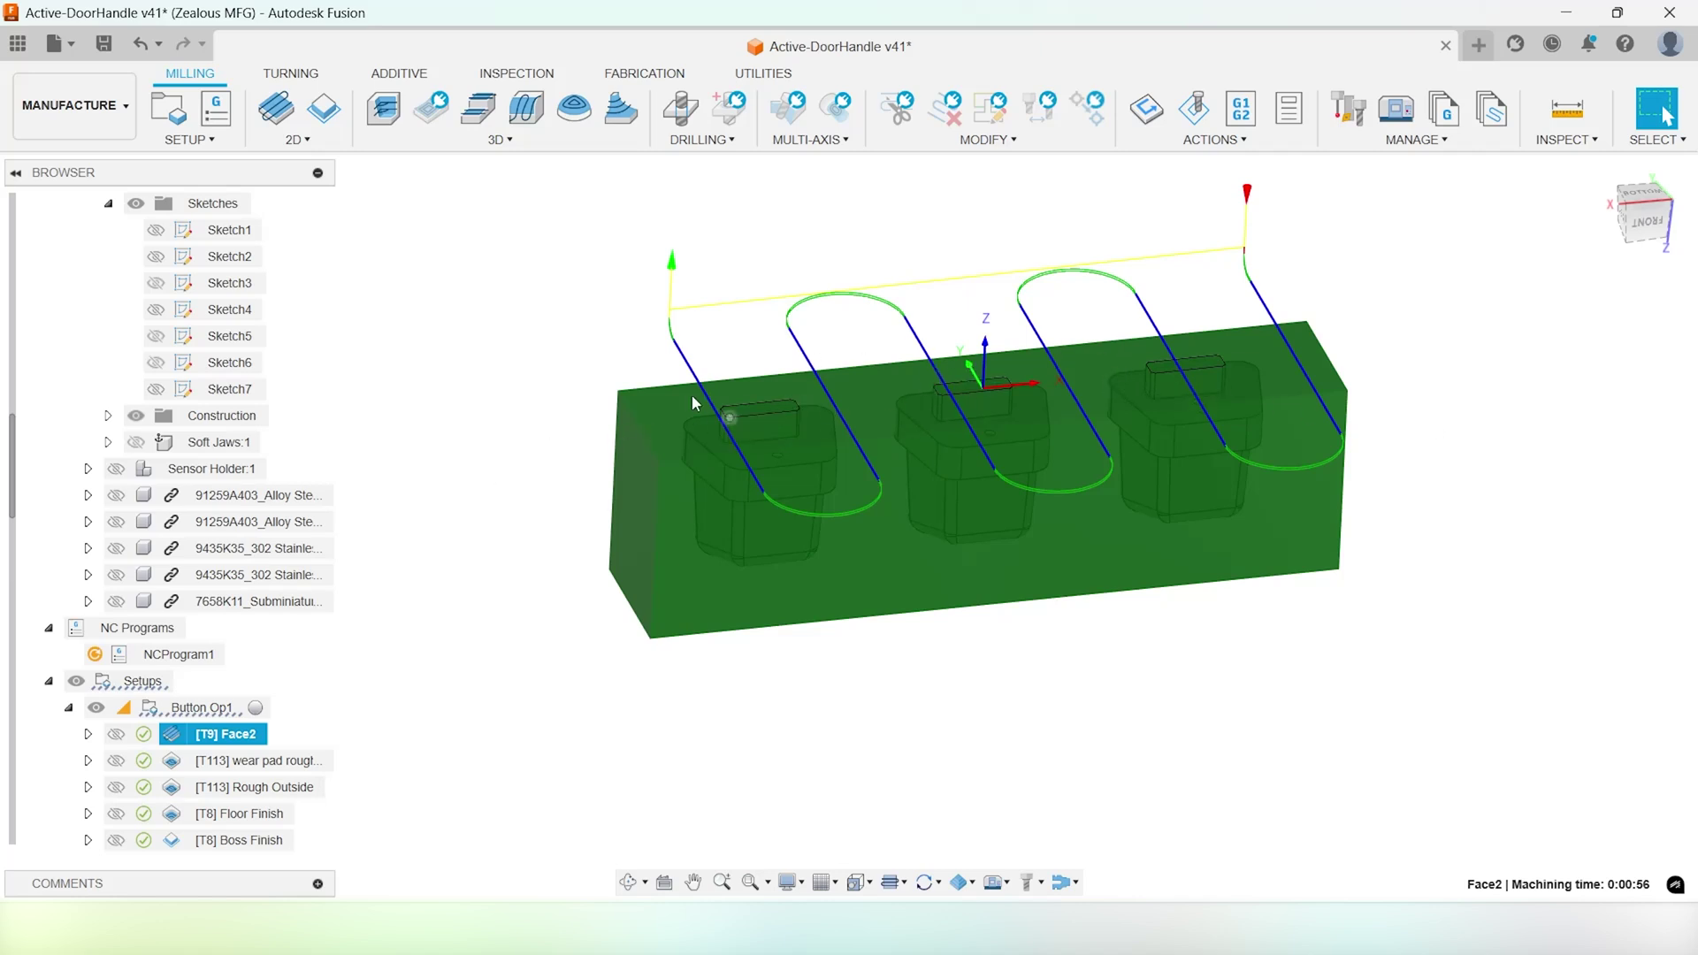
Clear the toolpath and select an edge and the front face of the left boss
key("Escape")
scroll(761, 449, "up", 5)
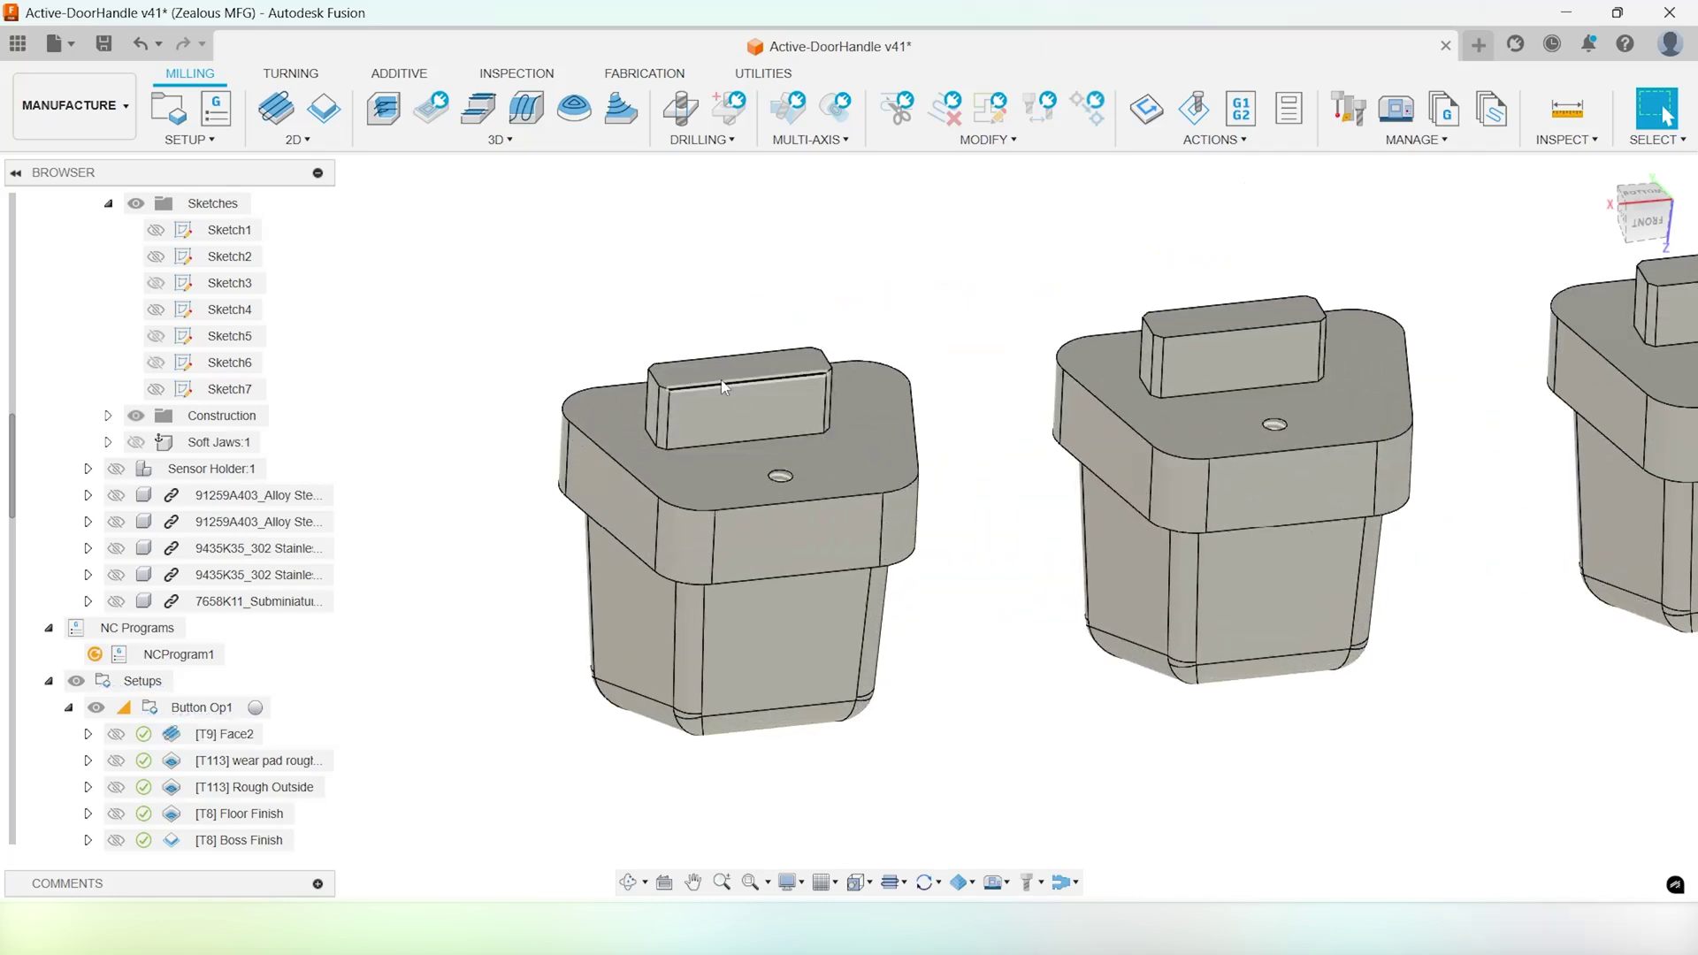
left_click(724, 380)
left_click(721, 418, "ctrl")
scroll(675, 375, "down", 2)
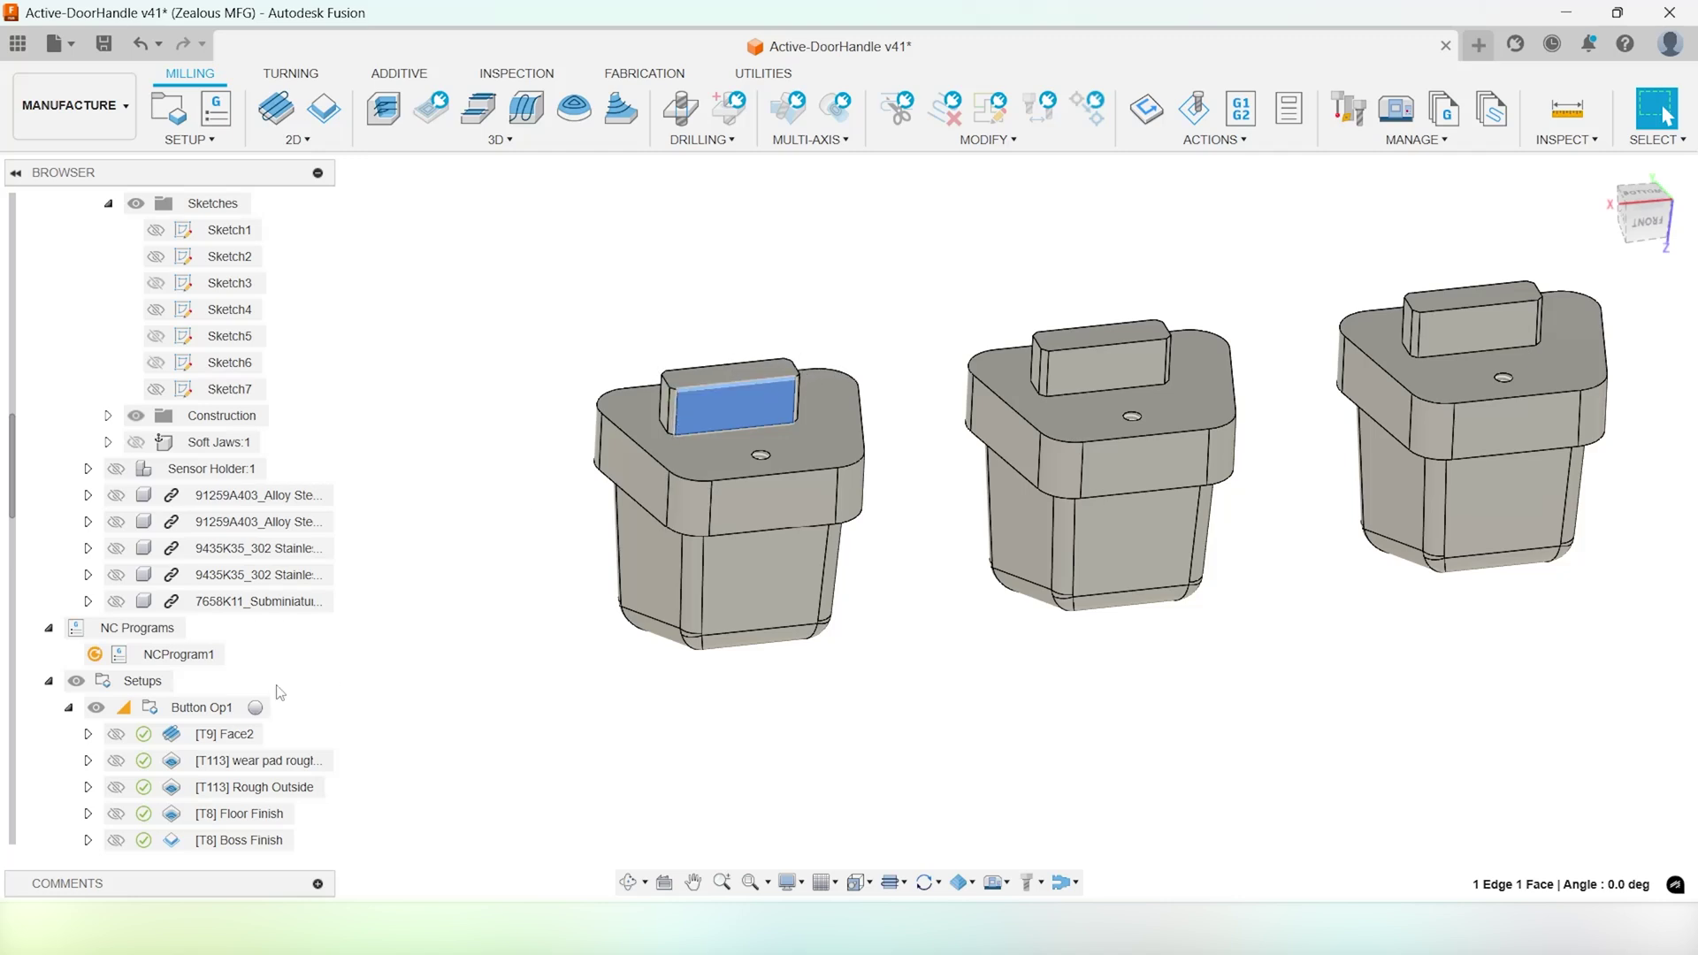
Display the wear pad roughing toolpath and orbit to see the stock's top
left_click(257, 761)
scroll(973, 370, "down", 2)
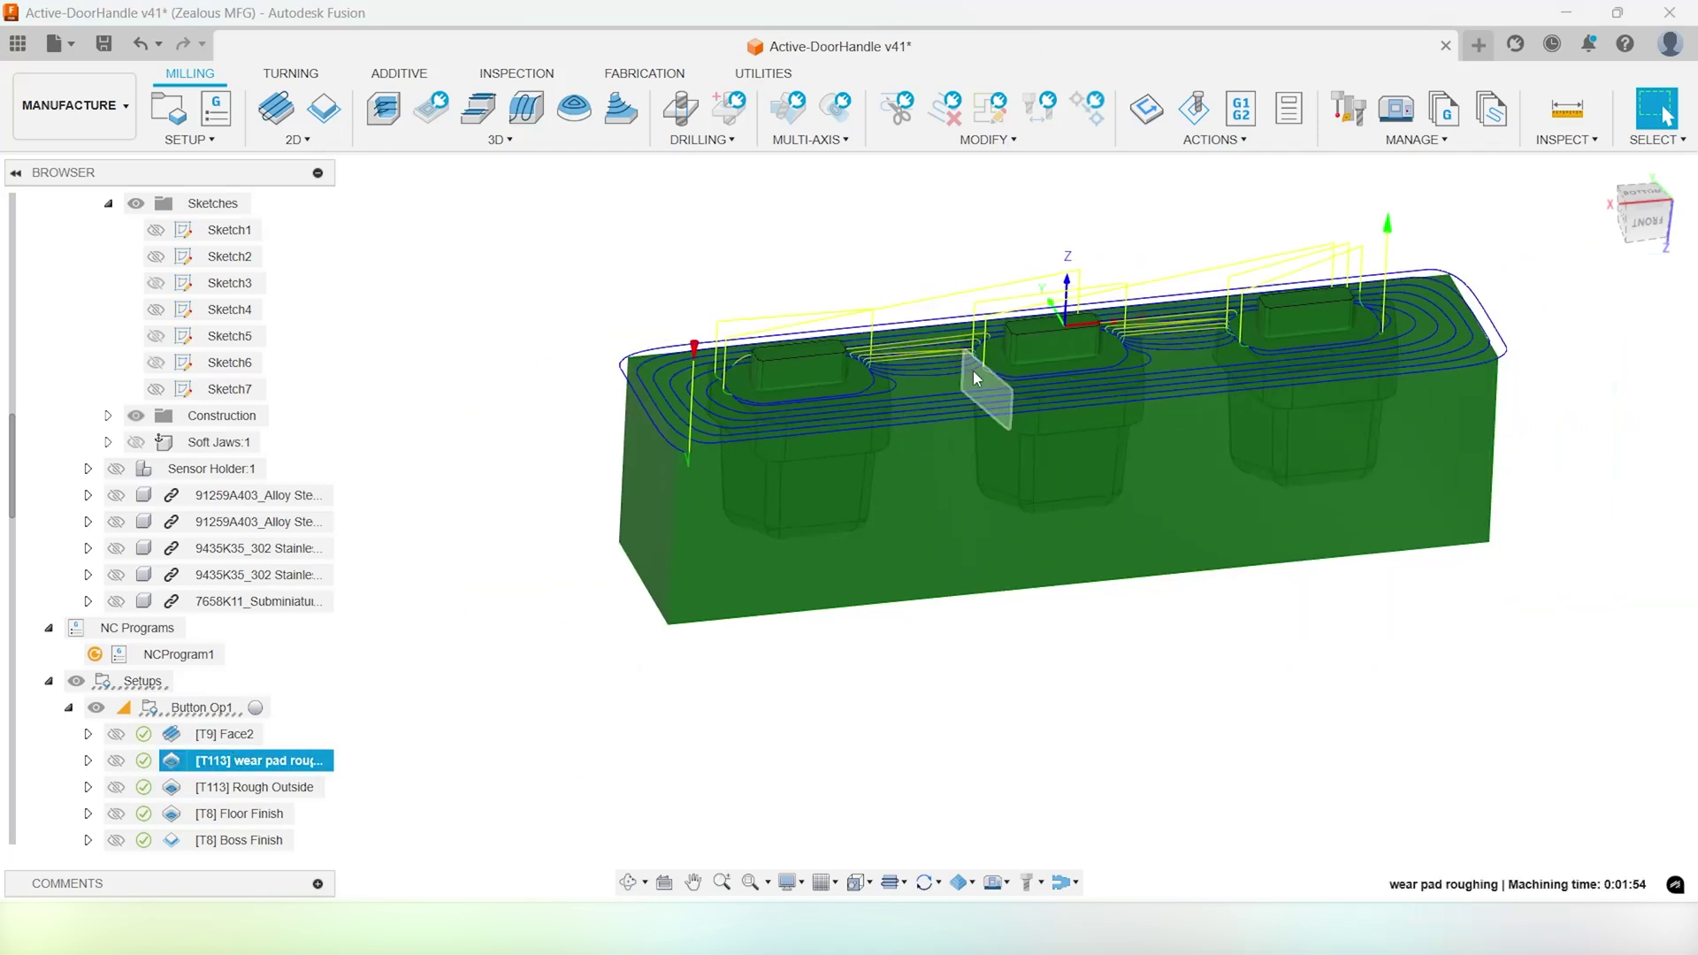
scroll(803, 348, "up", 2)
middle_click_drag(762, 353, 929, 336, "shift")
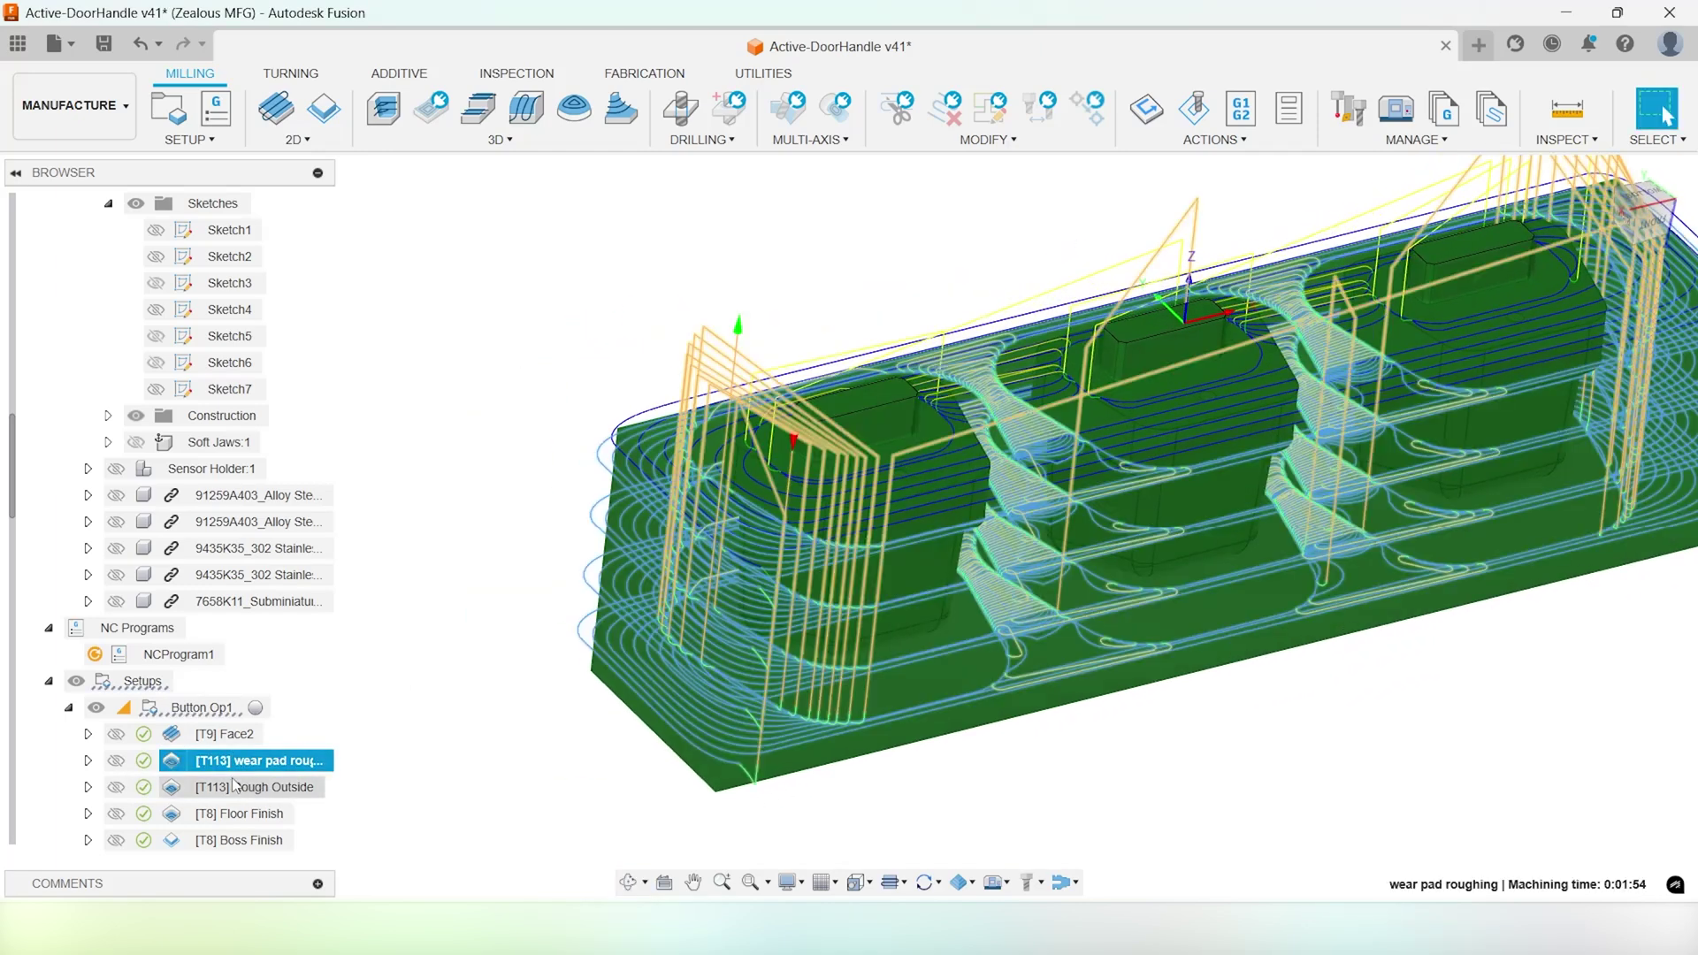
Display the Rough Outside toolpath (0:14:35) around the buttons and zoom out
left_click(237, 787)
middle_click_drag(567, 466, 535, 522, "shift")
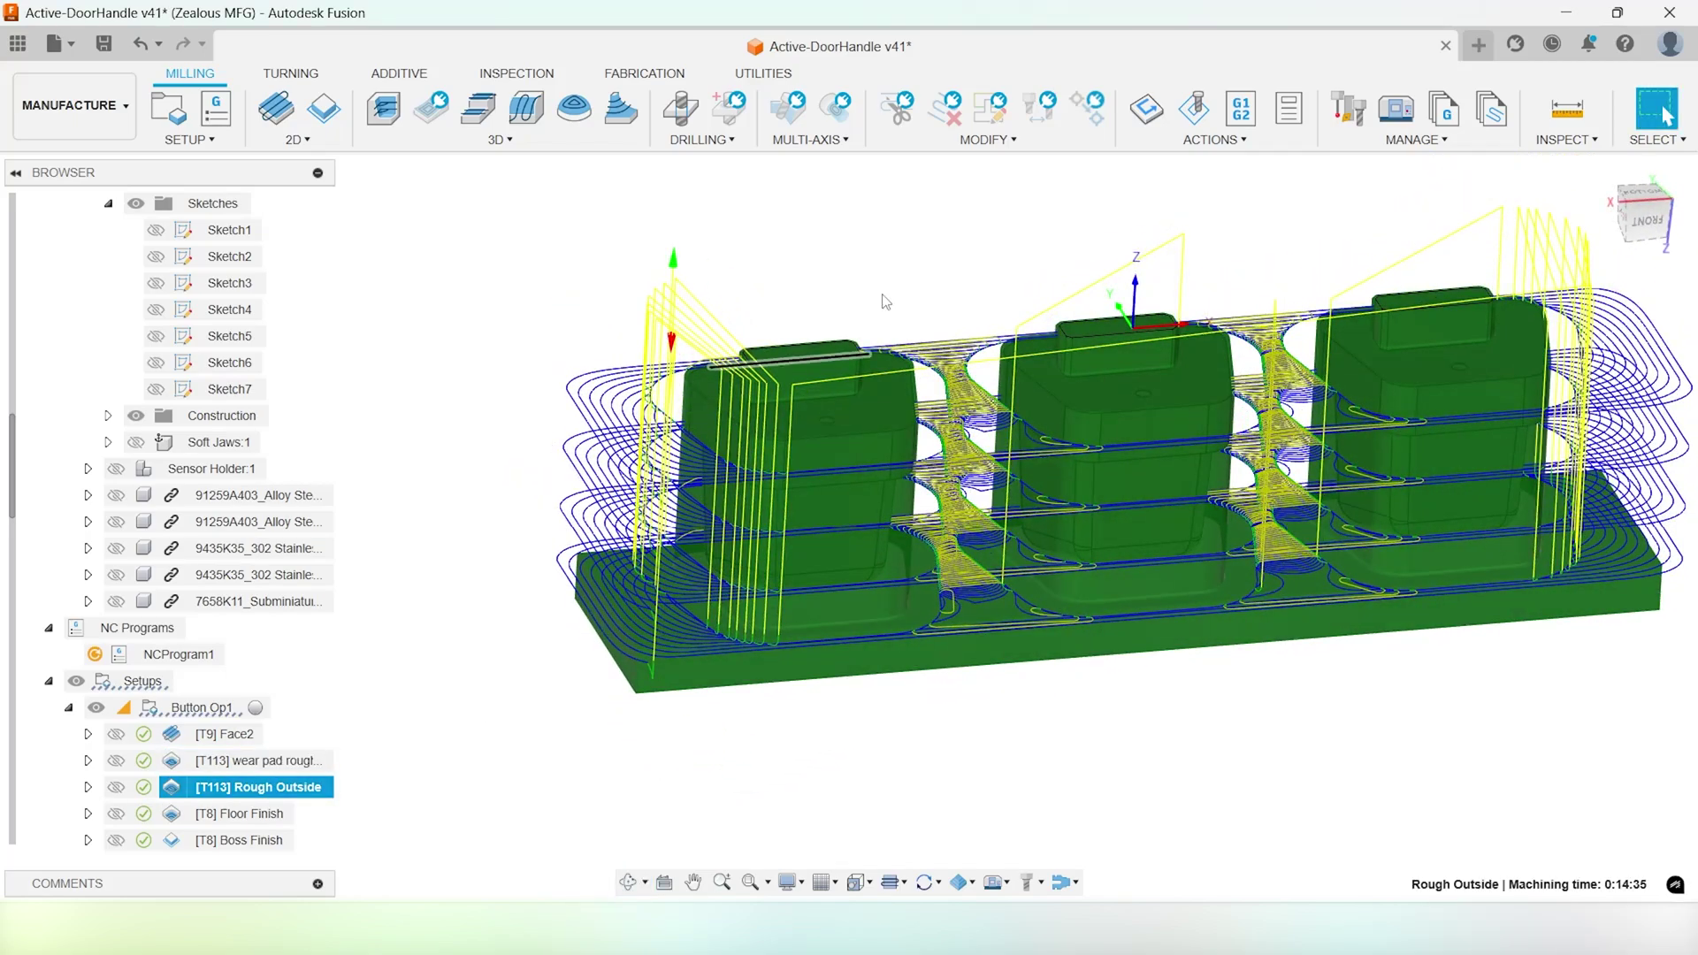
scroll(920, 433, "down", 2)
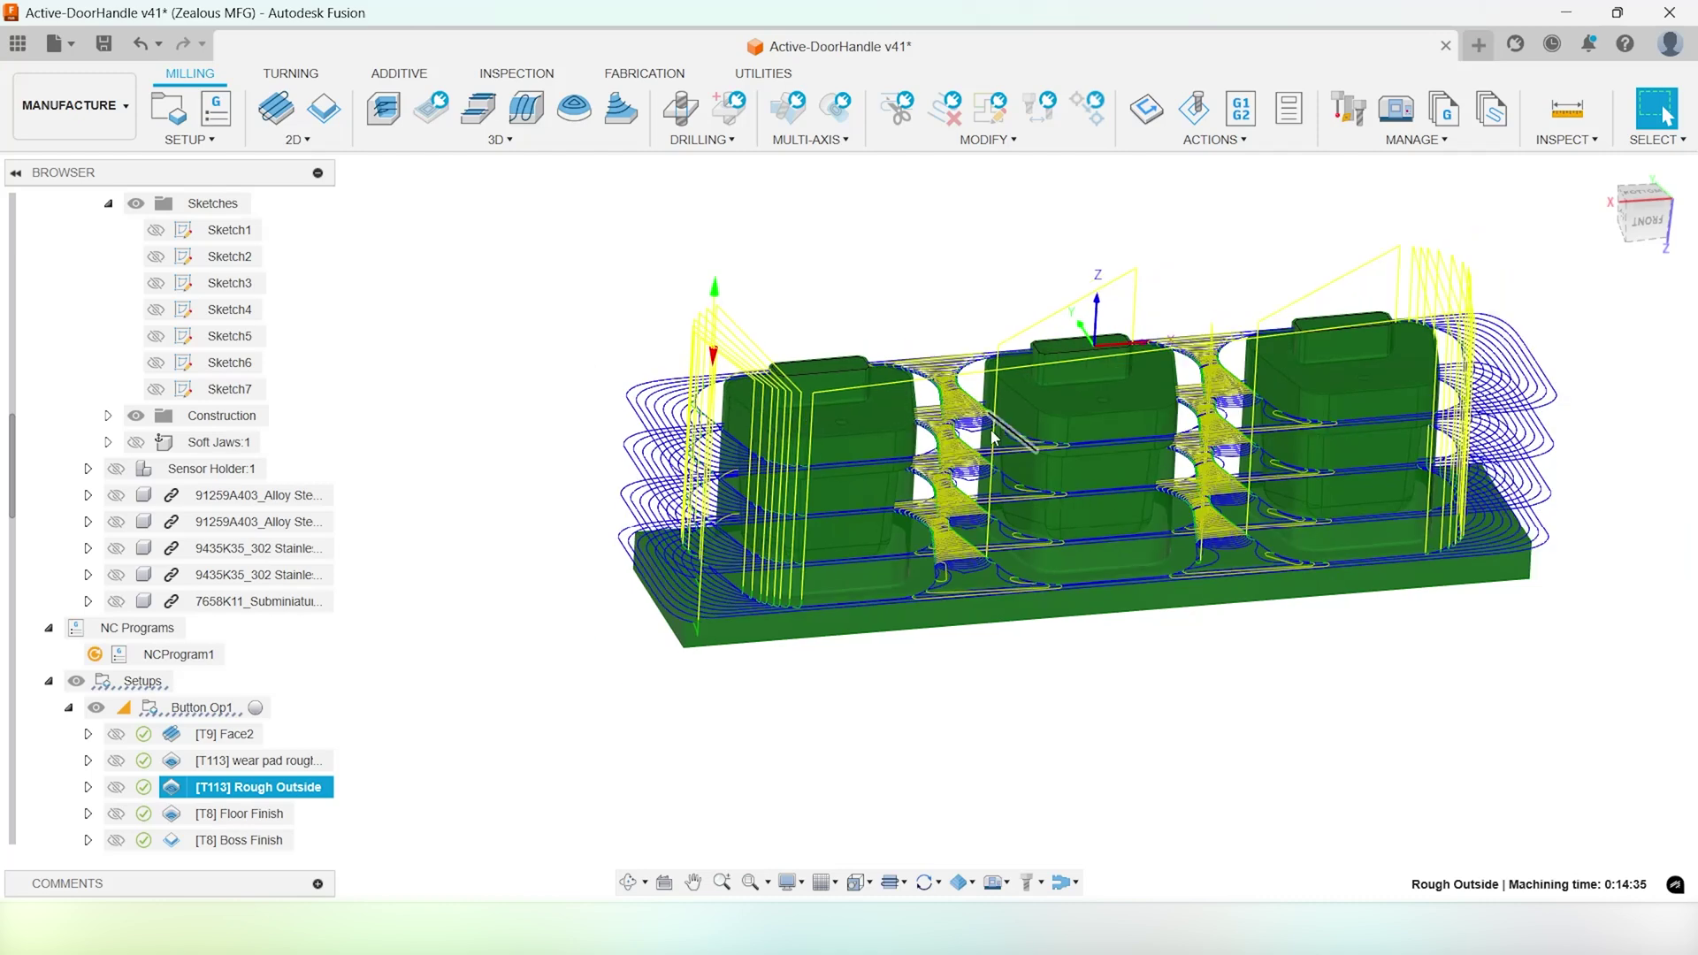
left_click(243, 813)
Inspect the left button's top face under the Floor Finish toolpath, then redisplay Floor Finish
scroll(986, 423, "up", 5)
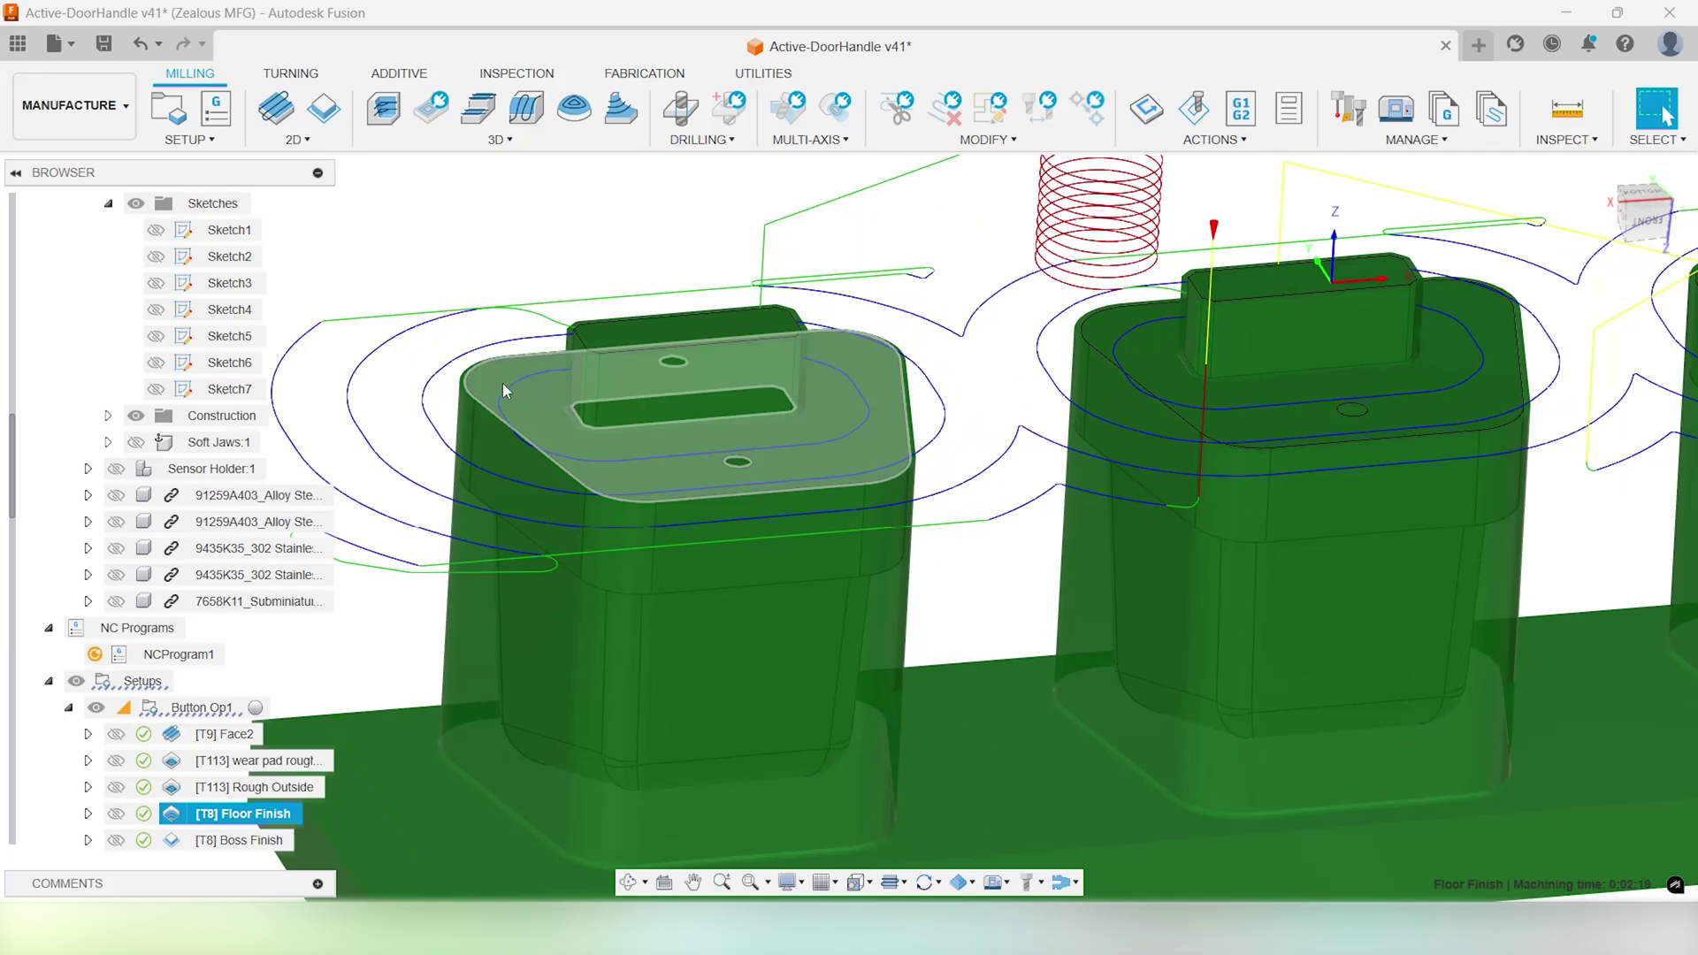
left_click(497, 384)
scroll(1318, 409, "down", 1)
scroll(874, 475, "down", 1)
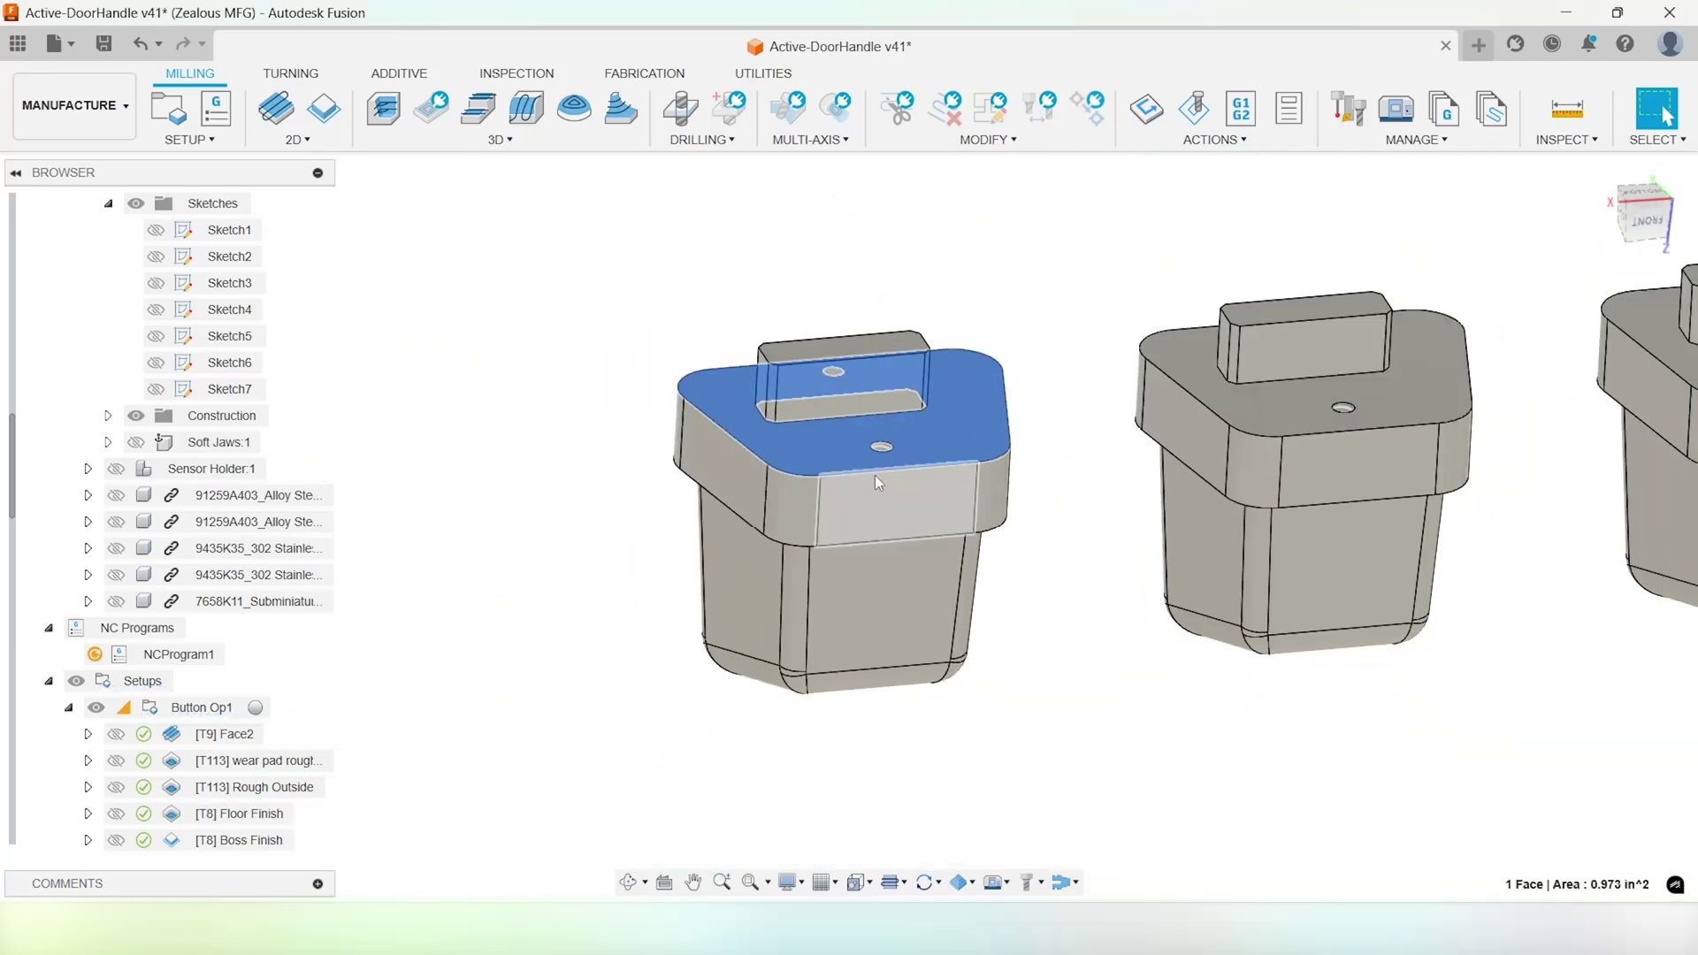
scroll(916, 470, "up", 3)
scroll(844, 475, "down", 3)
left_click(243, 814)
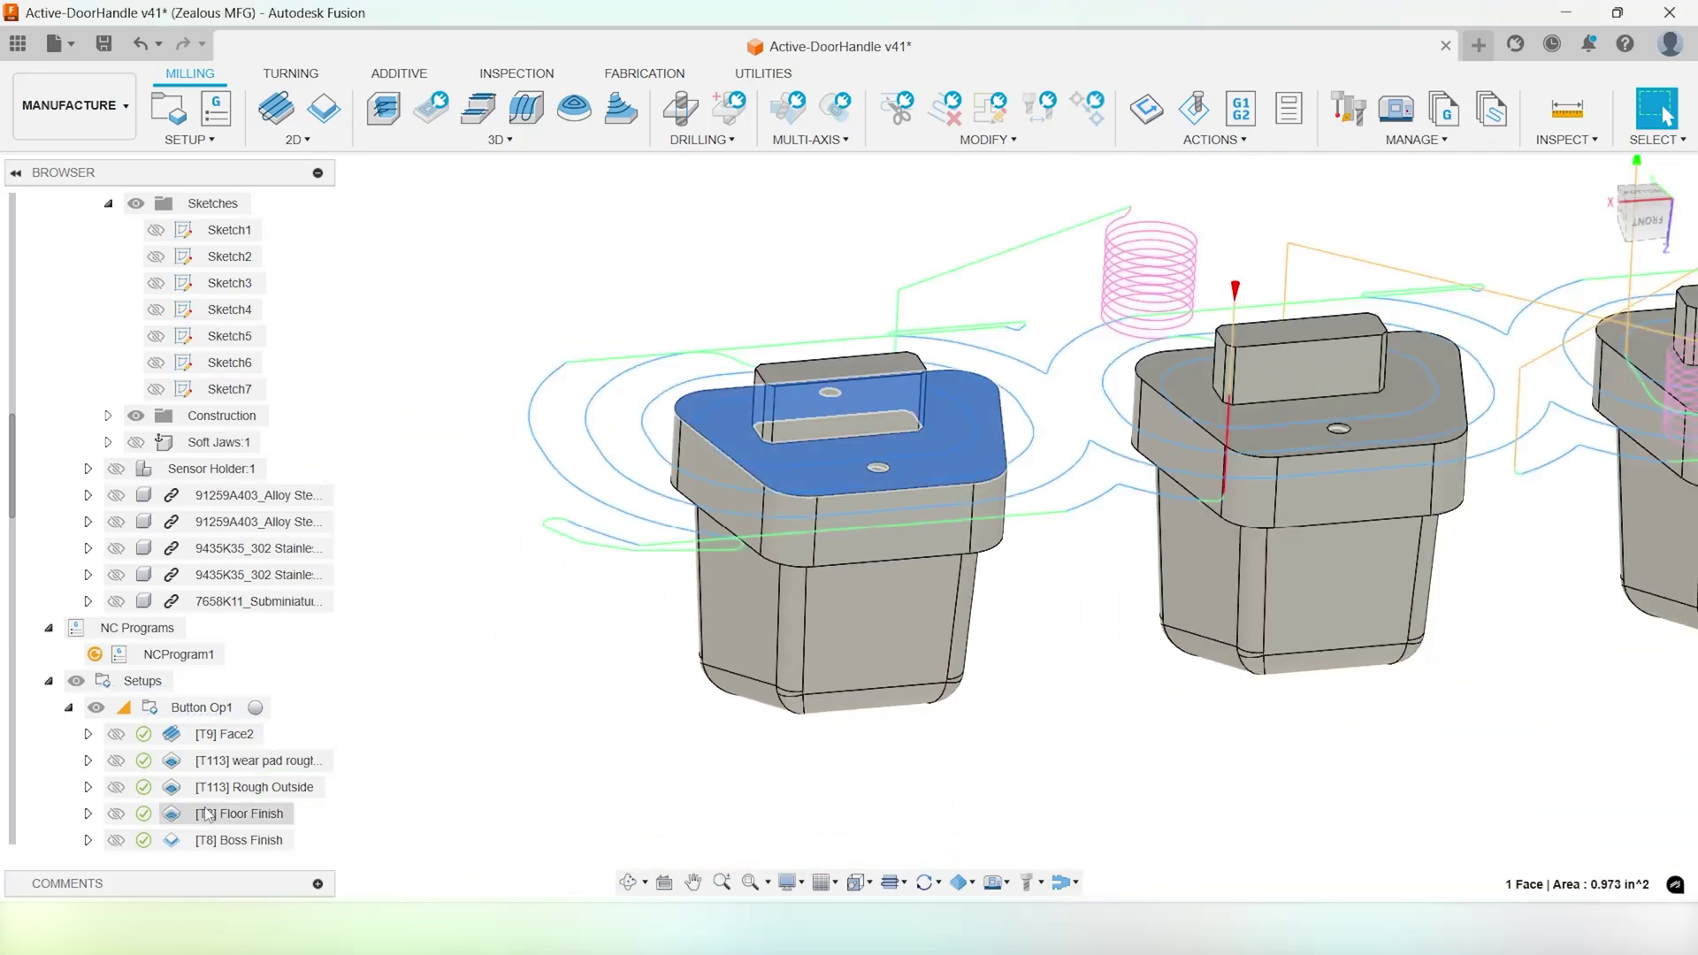
Display the Boss Finish contour toolpath (0:01:07) around each button boss
scroll(966, 451, "down", 2)
scroll(966, 451, "down", 2)
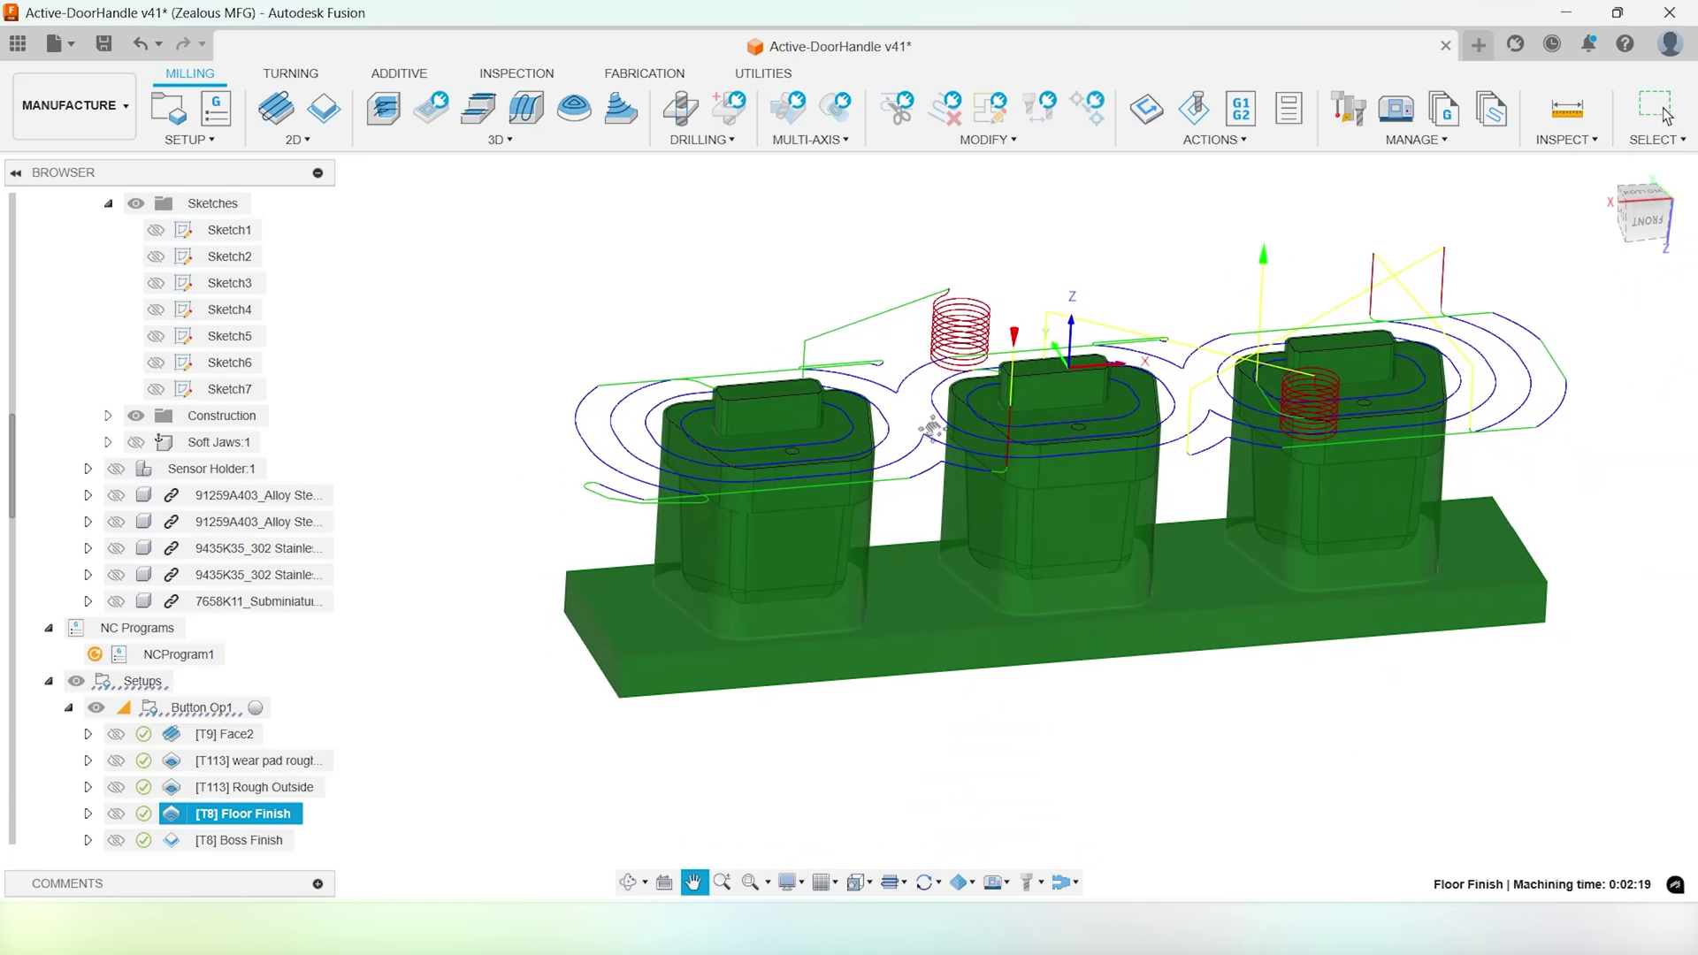
left_click(253, 839)
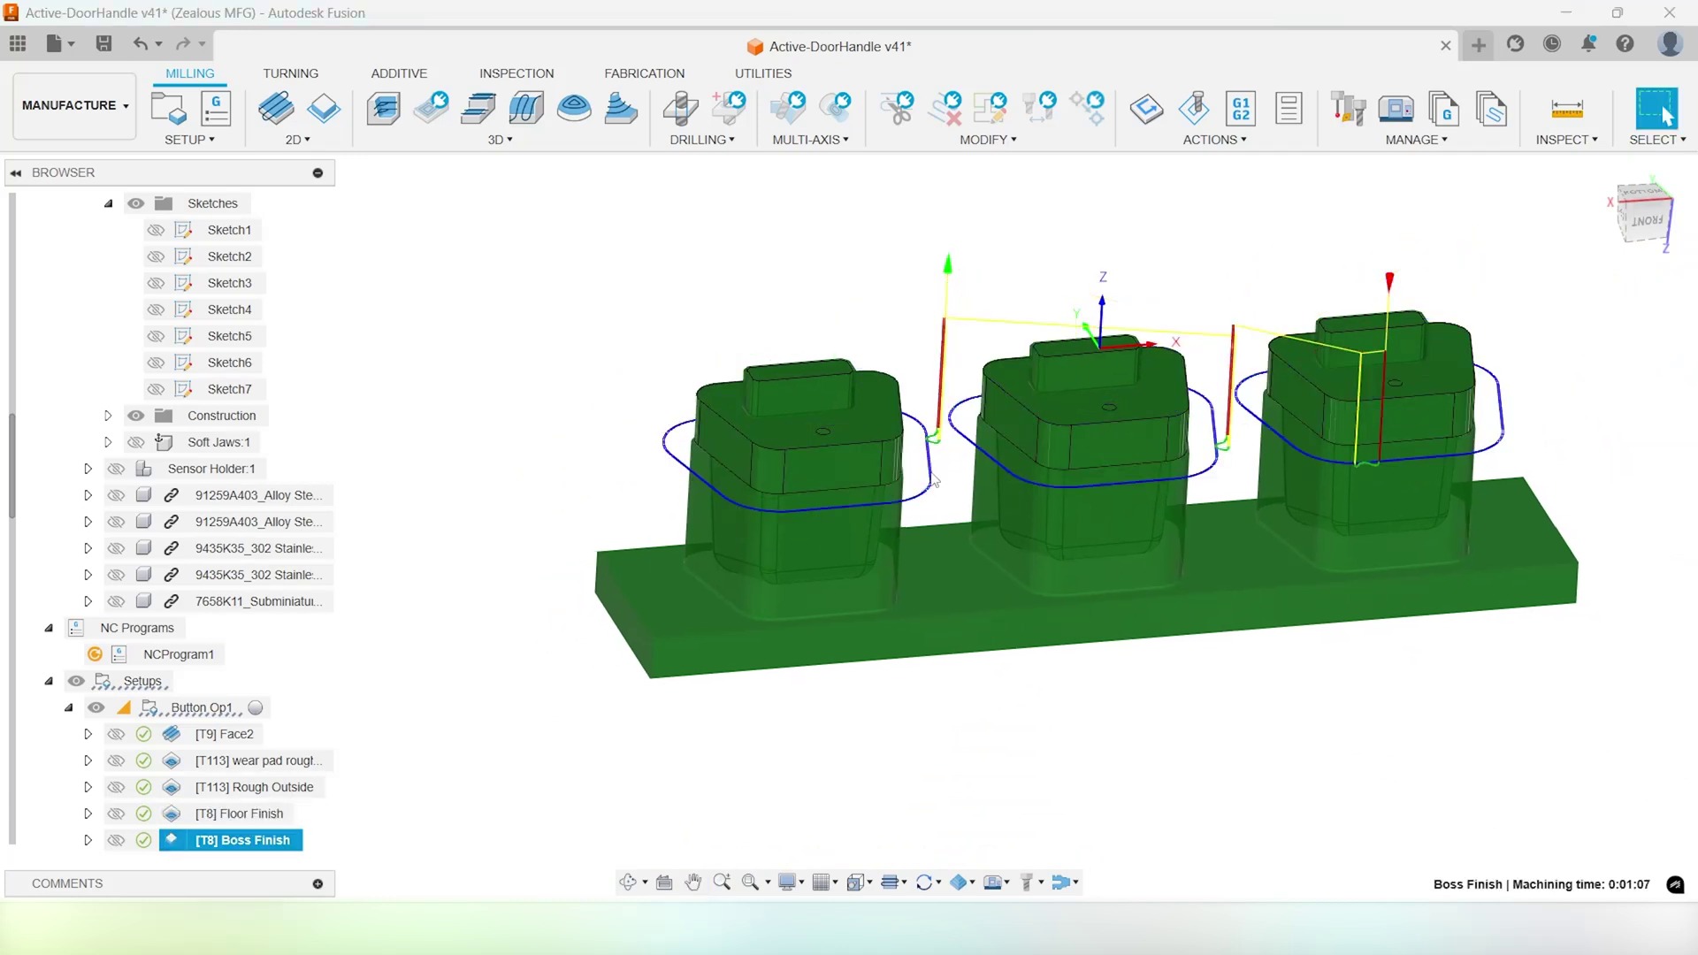
scroll(763, 464, "up", 2)
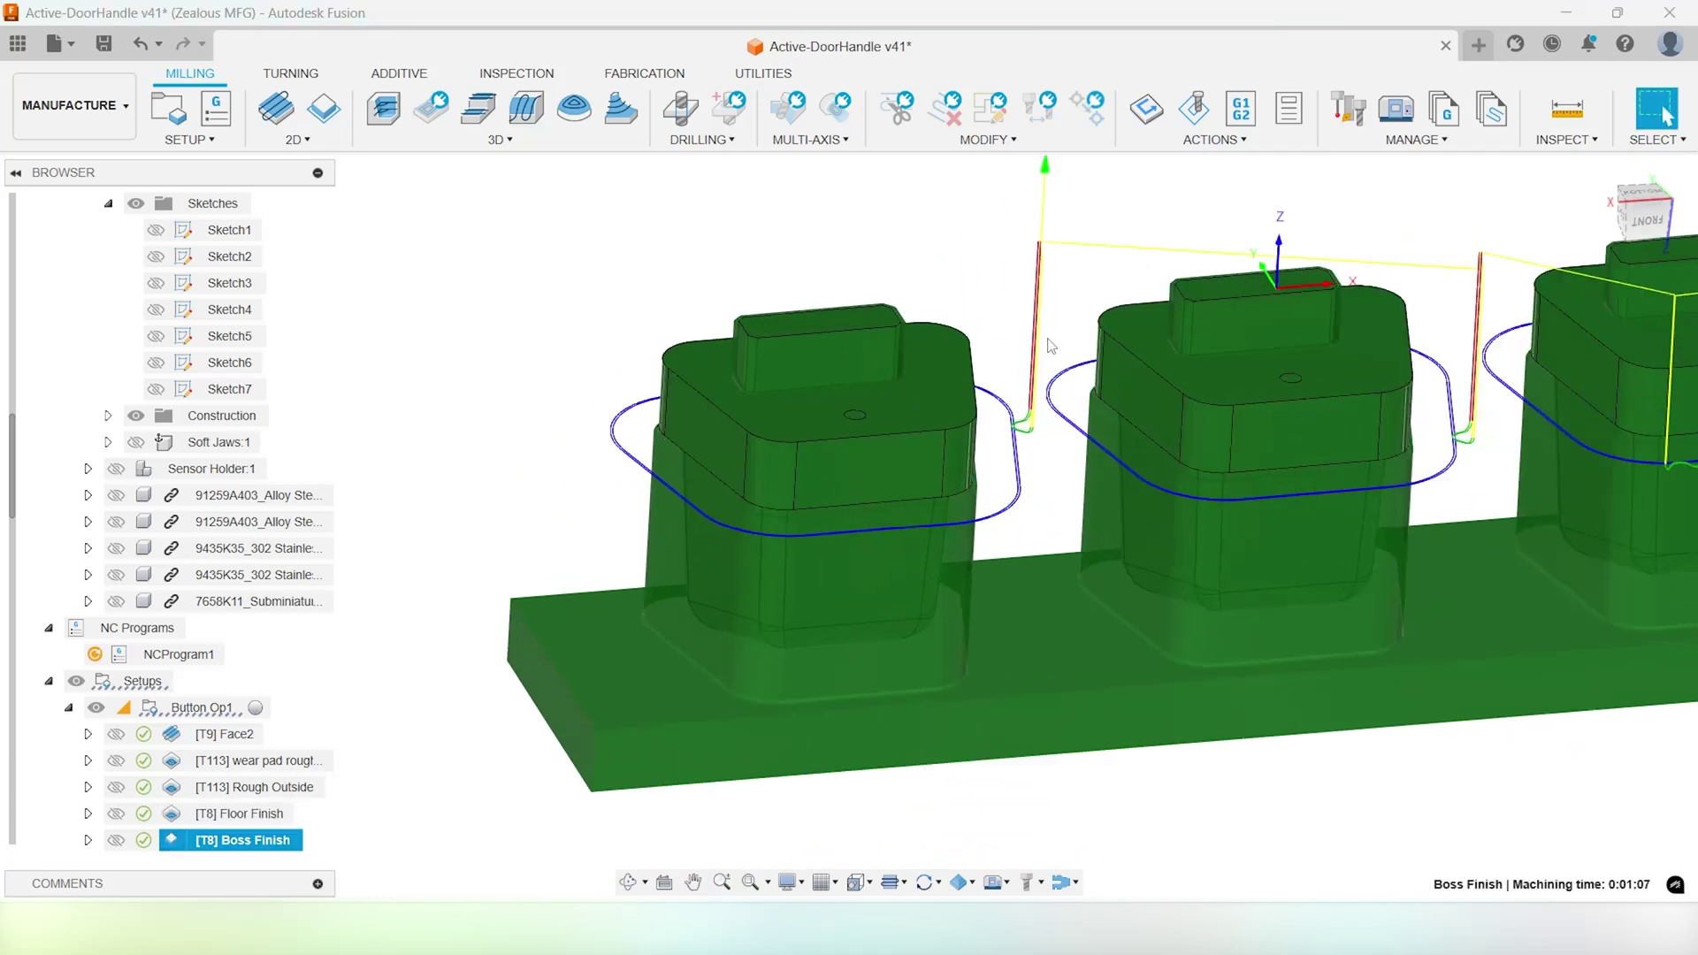
scroll(199, 821, "down", 1)
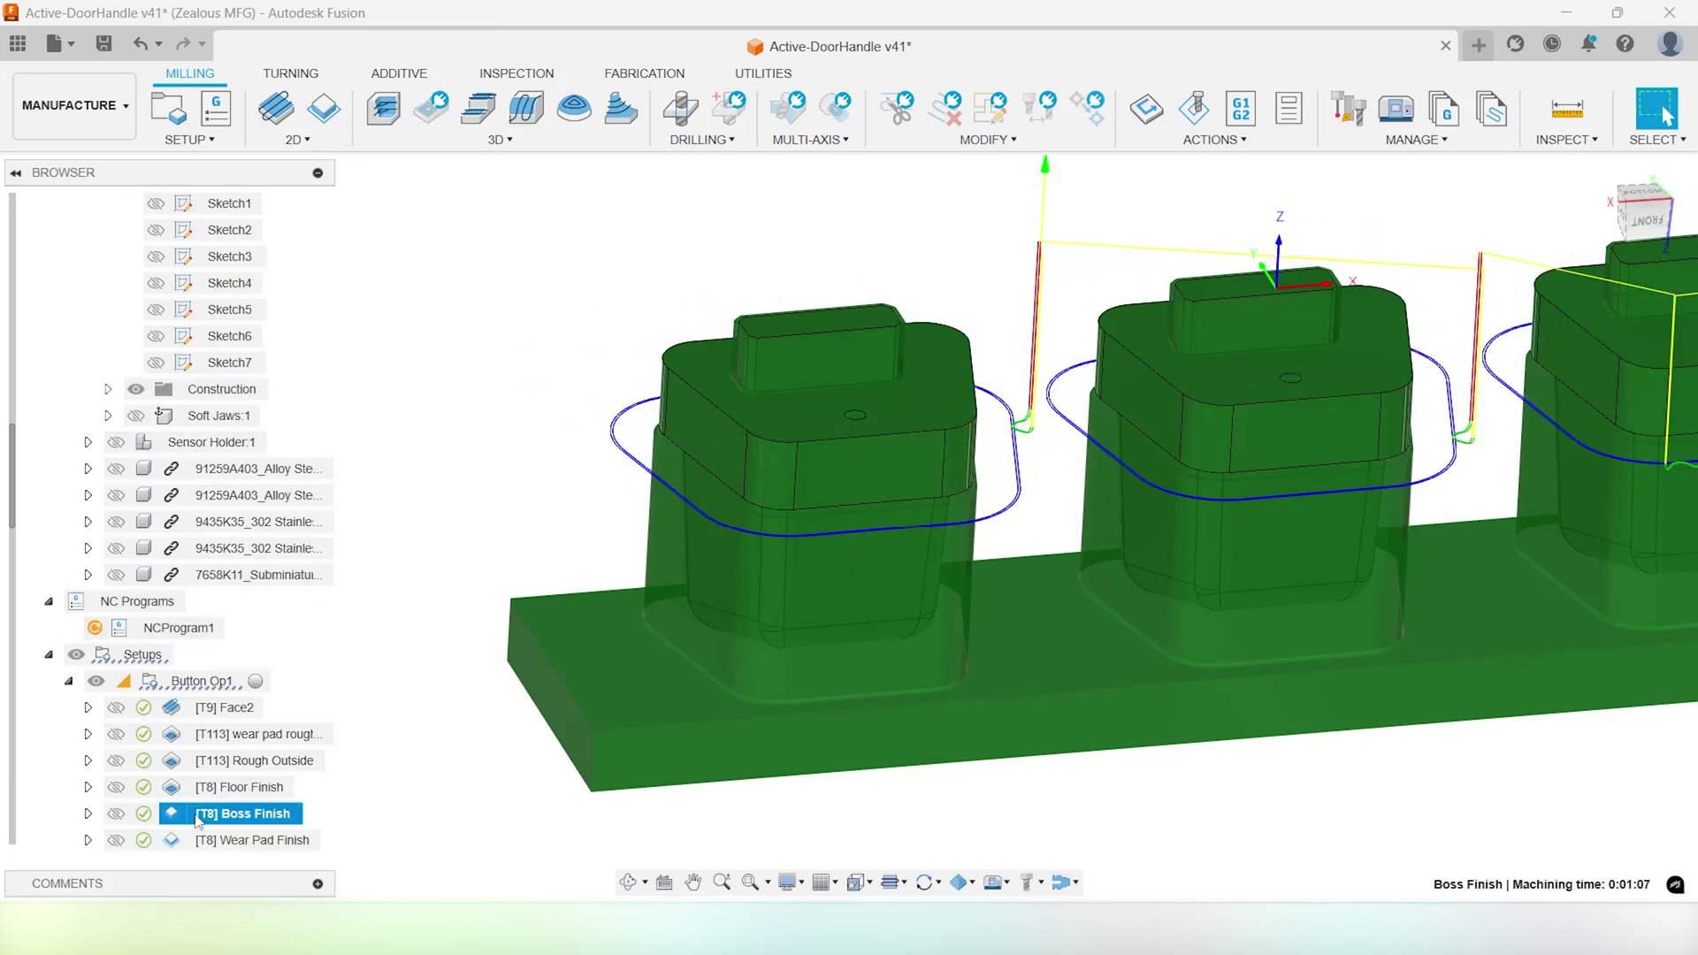
left_click(238, 839)
Display the Boss Chamfer toolpath along the top edges of the three buttons
scroll(922, 433, "down", 2)
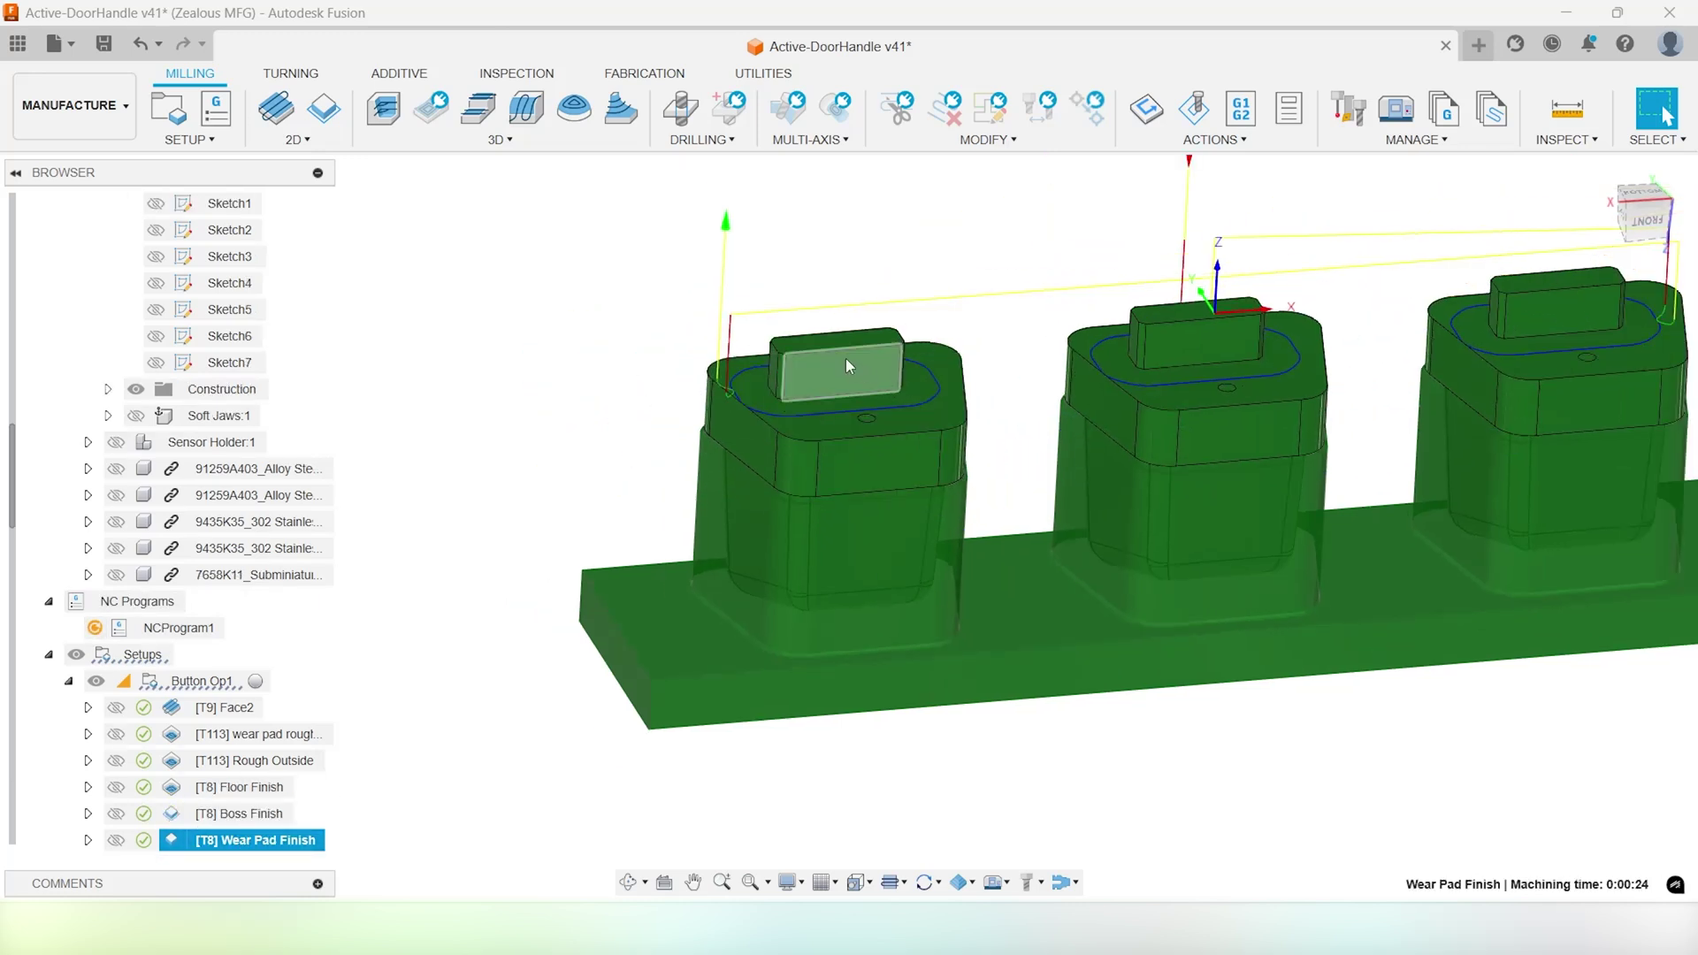
scroll(842, 327, "up", 5)
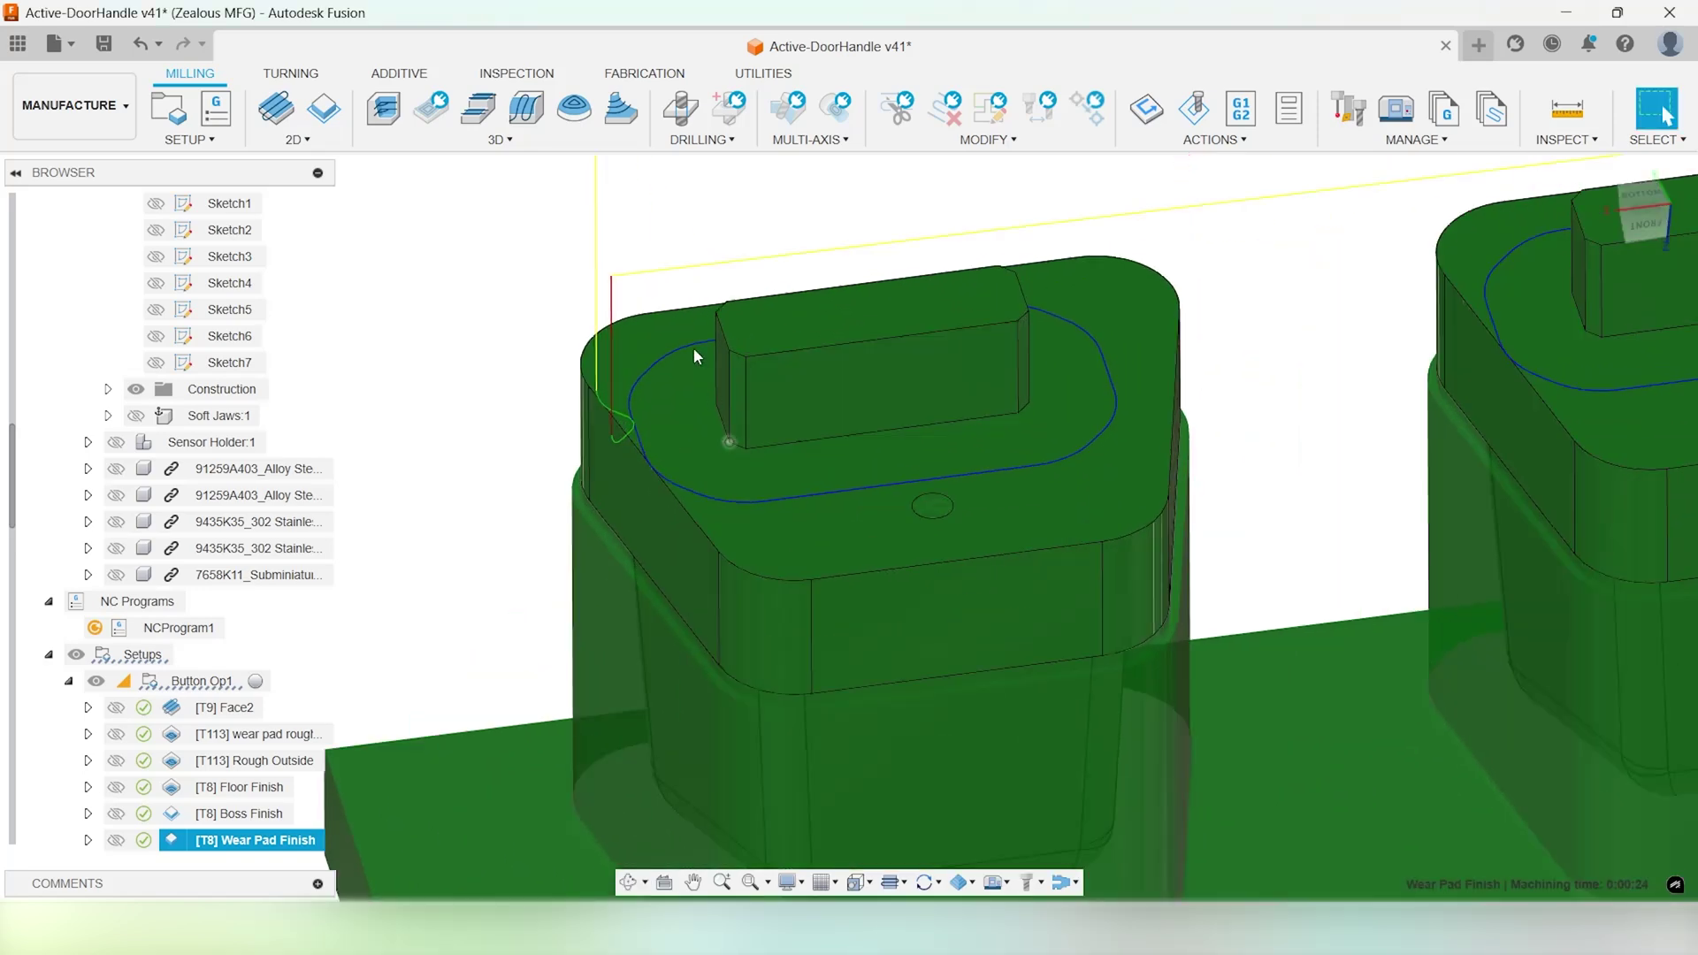
scroll(890, 374, "down", 2)
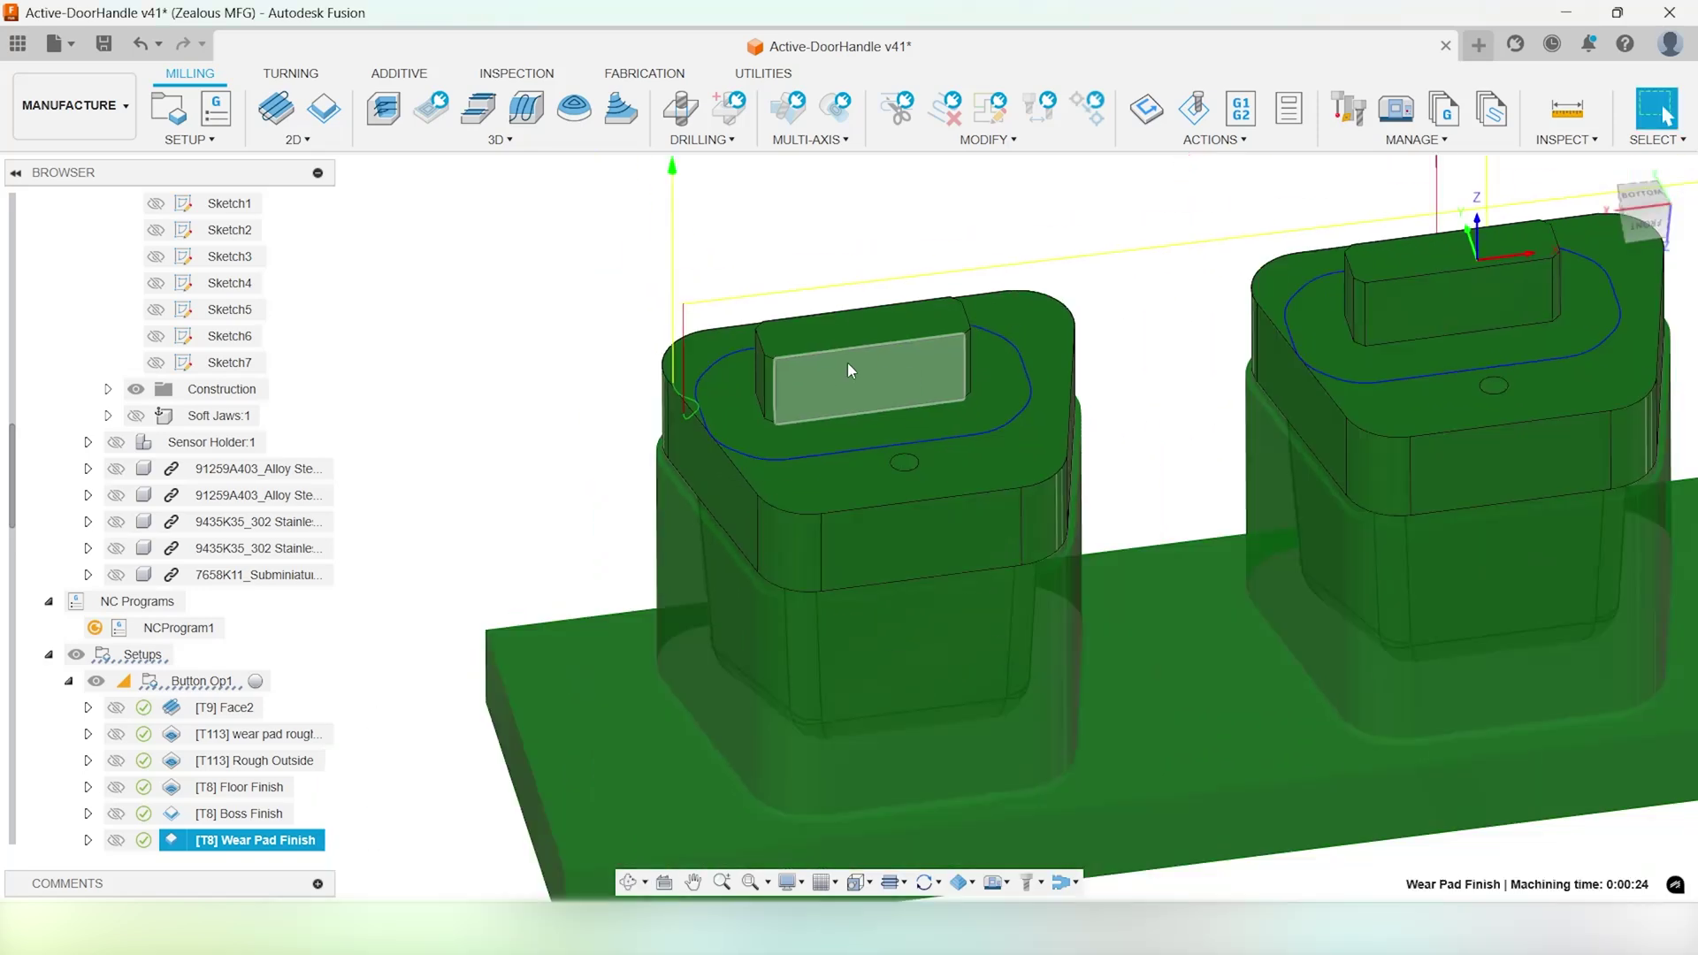
scroll(796, 372, "down", 3)
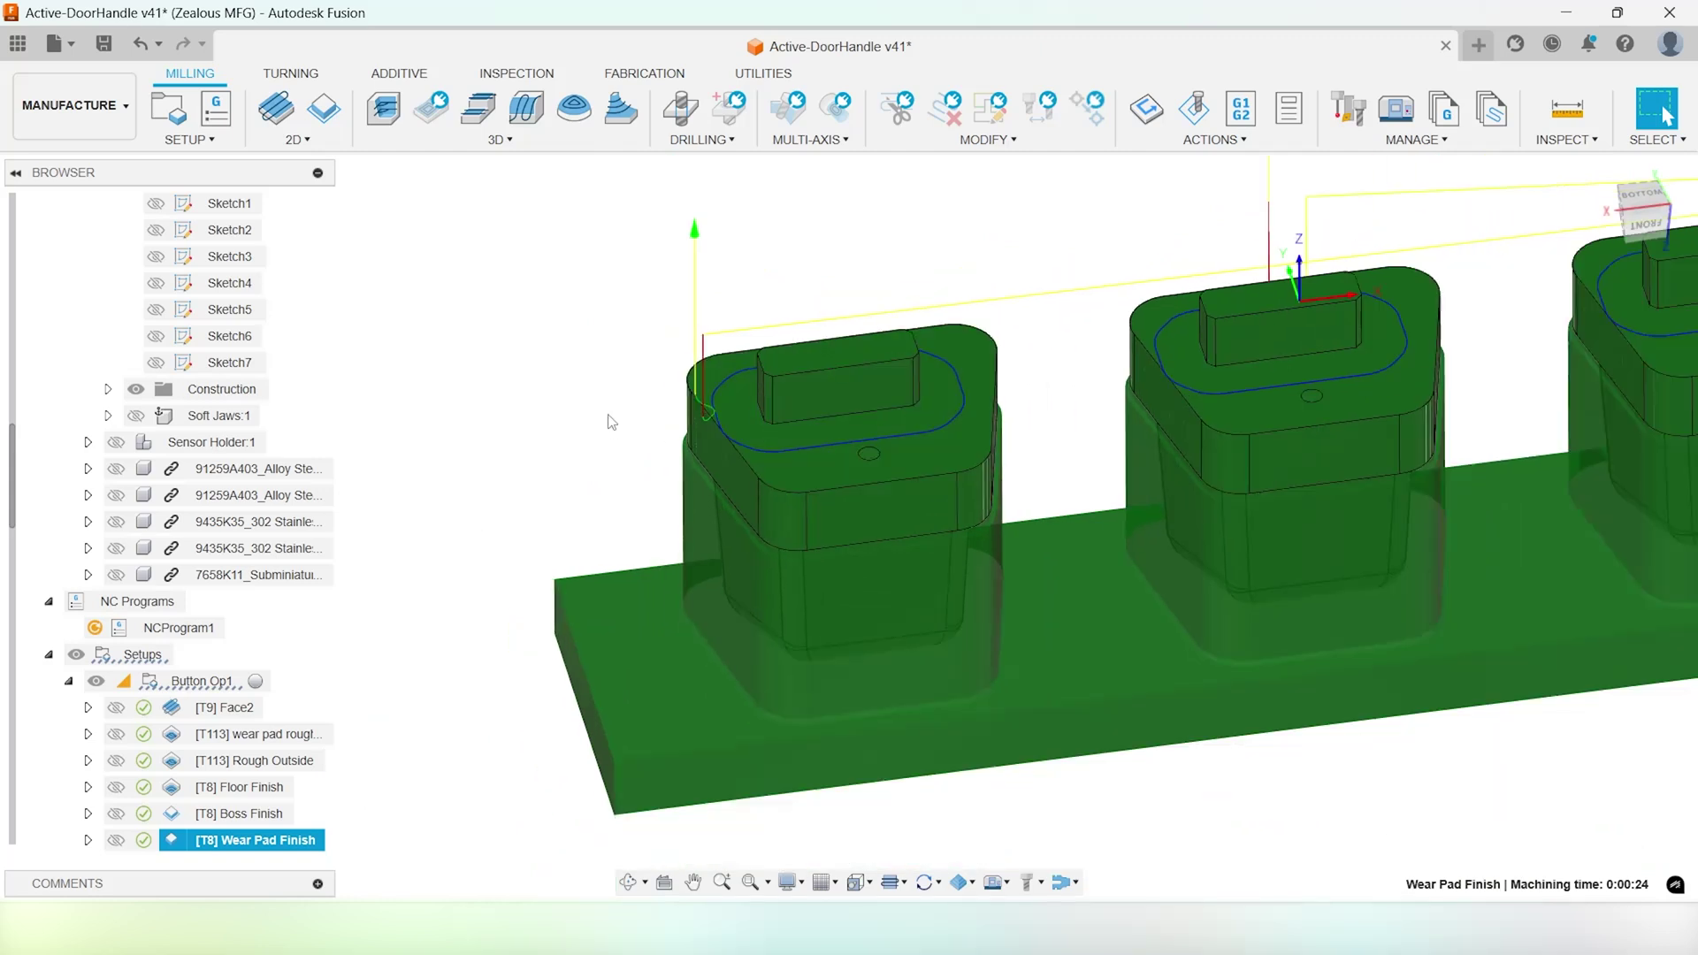
scroll(436, 531, "down", 4)
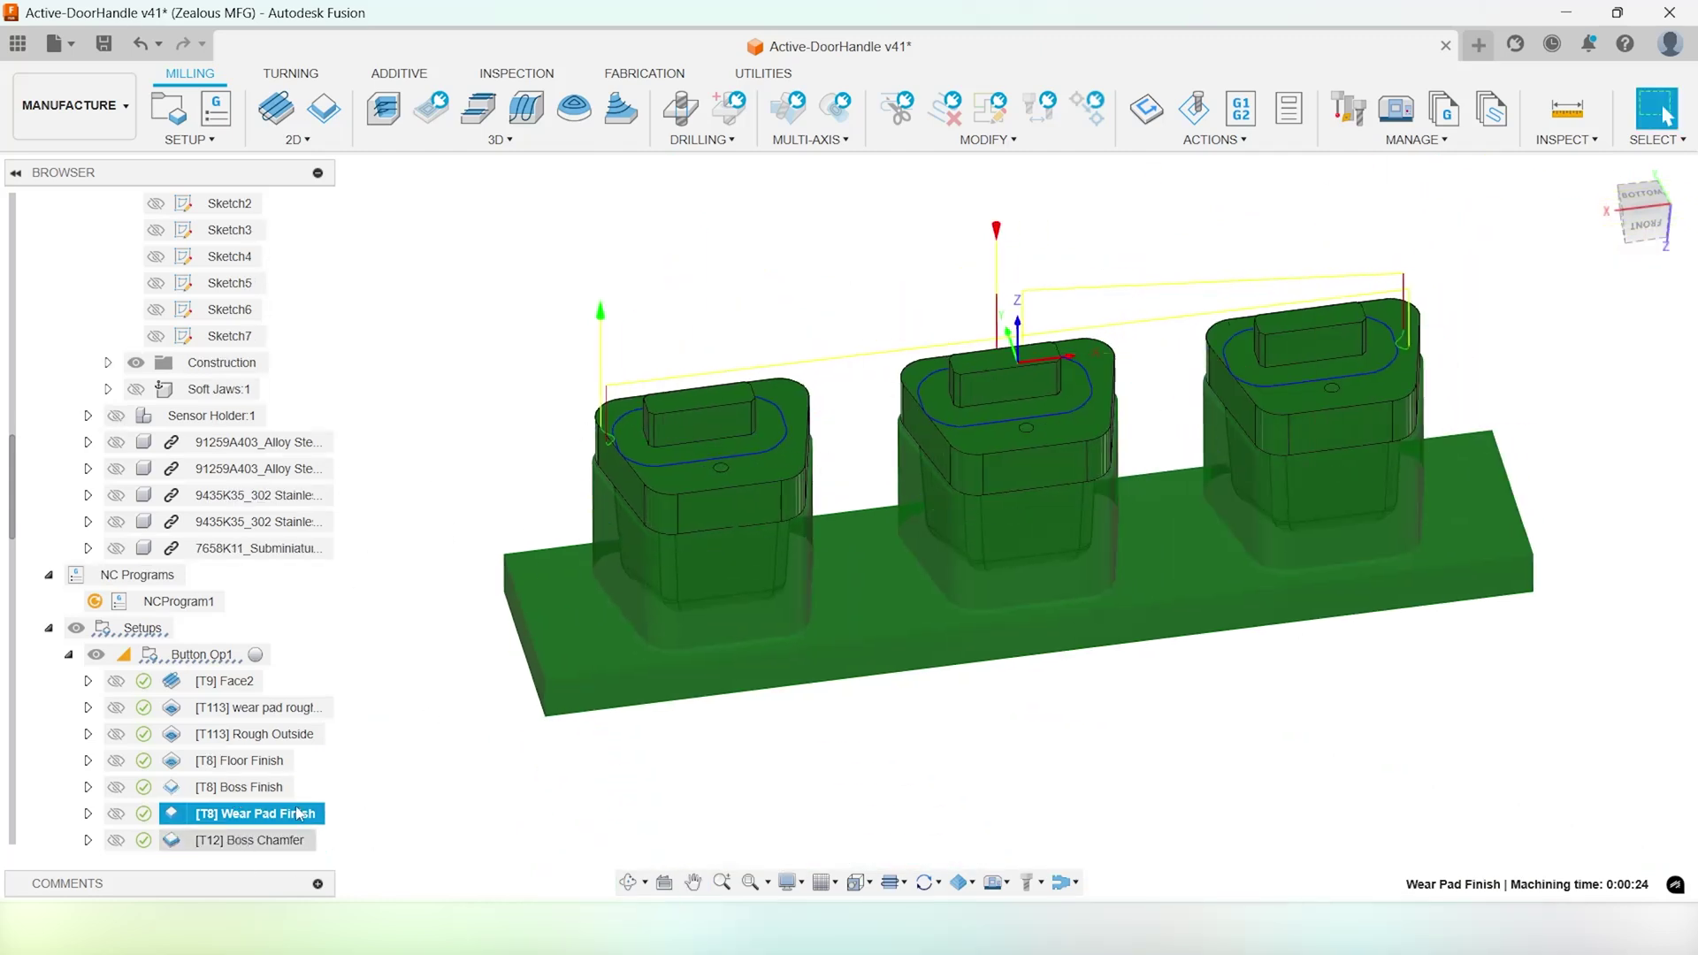
left_click(248, 840)
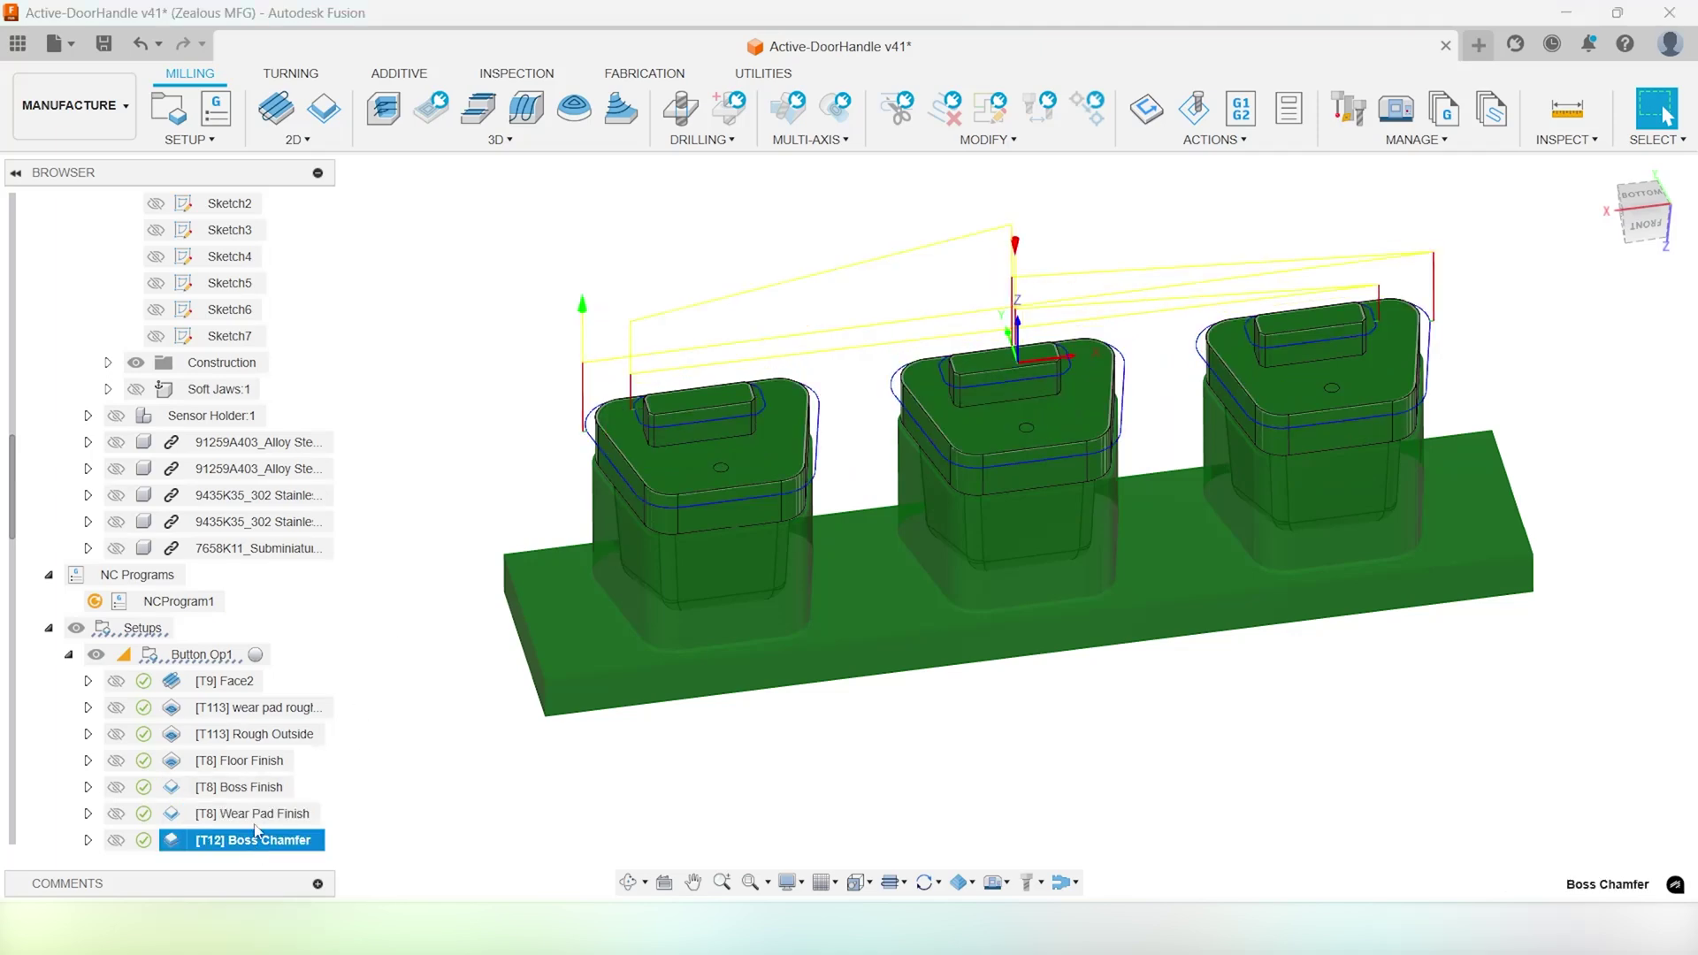
Zoom and orbit for a closer look at the Boss Chamfer path
scroll(619, 429, "up", 5)
scroll(460, 452, "down", 5)
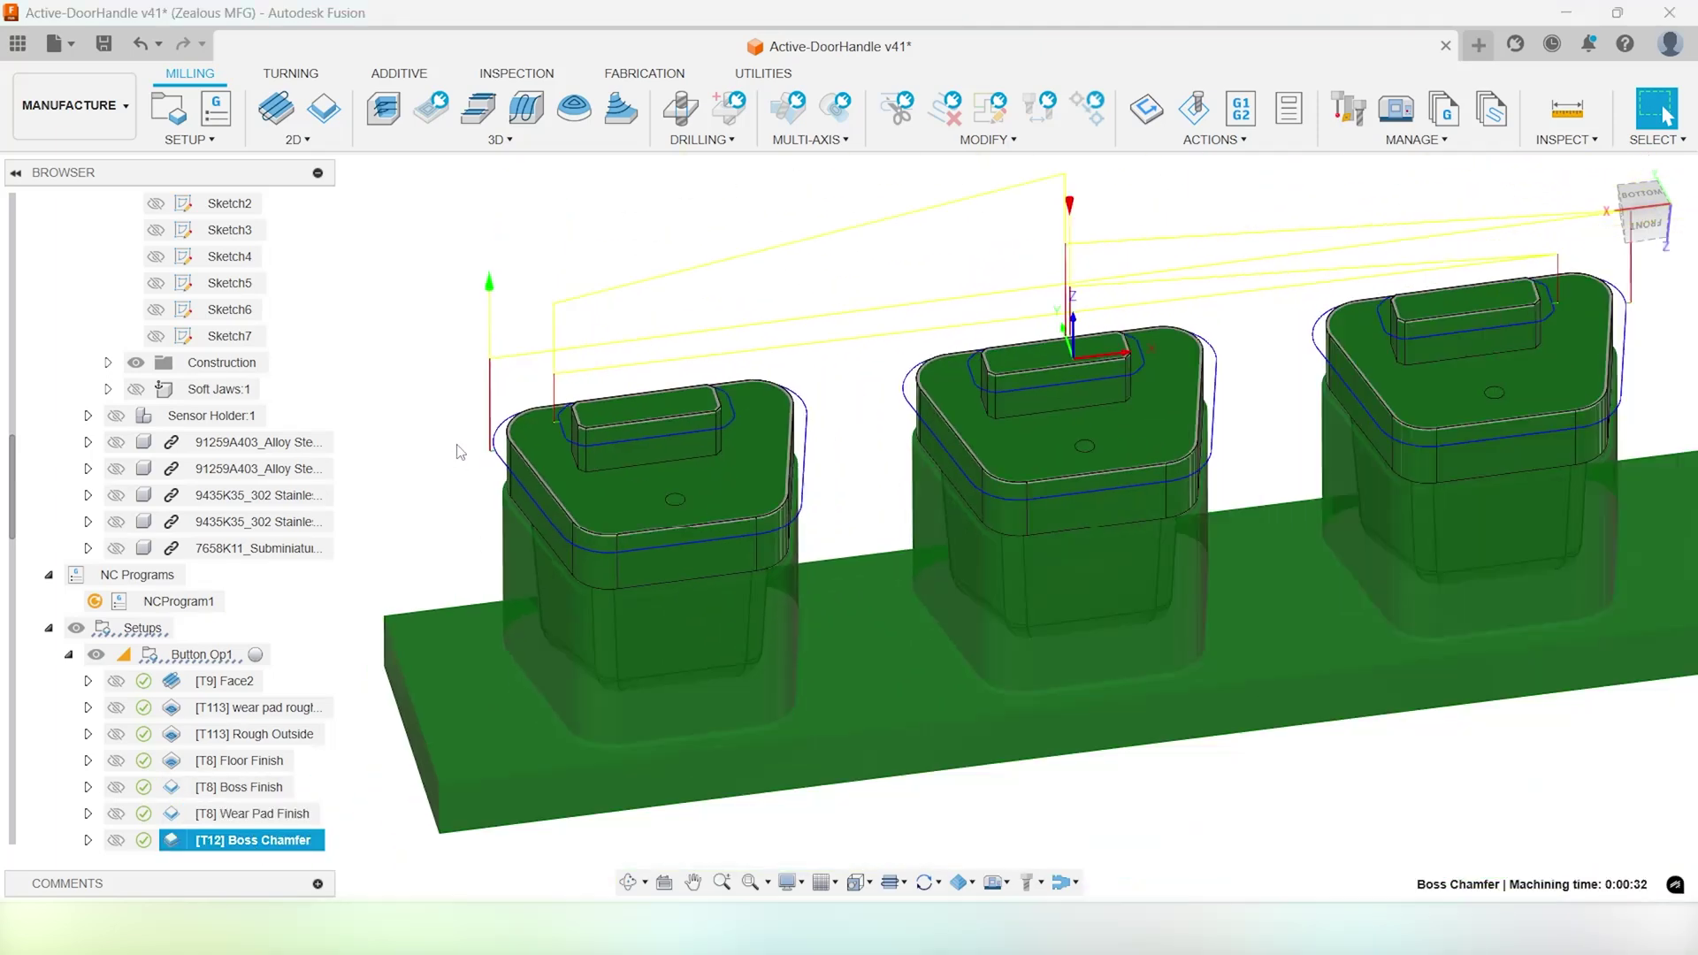
scroll(534, 469, "down", 3)
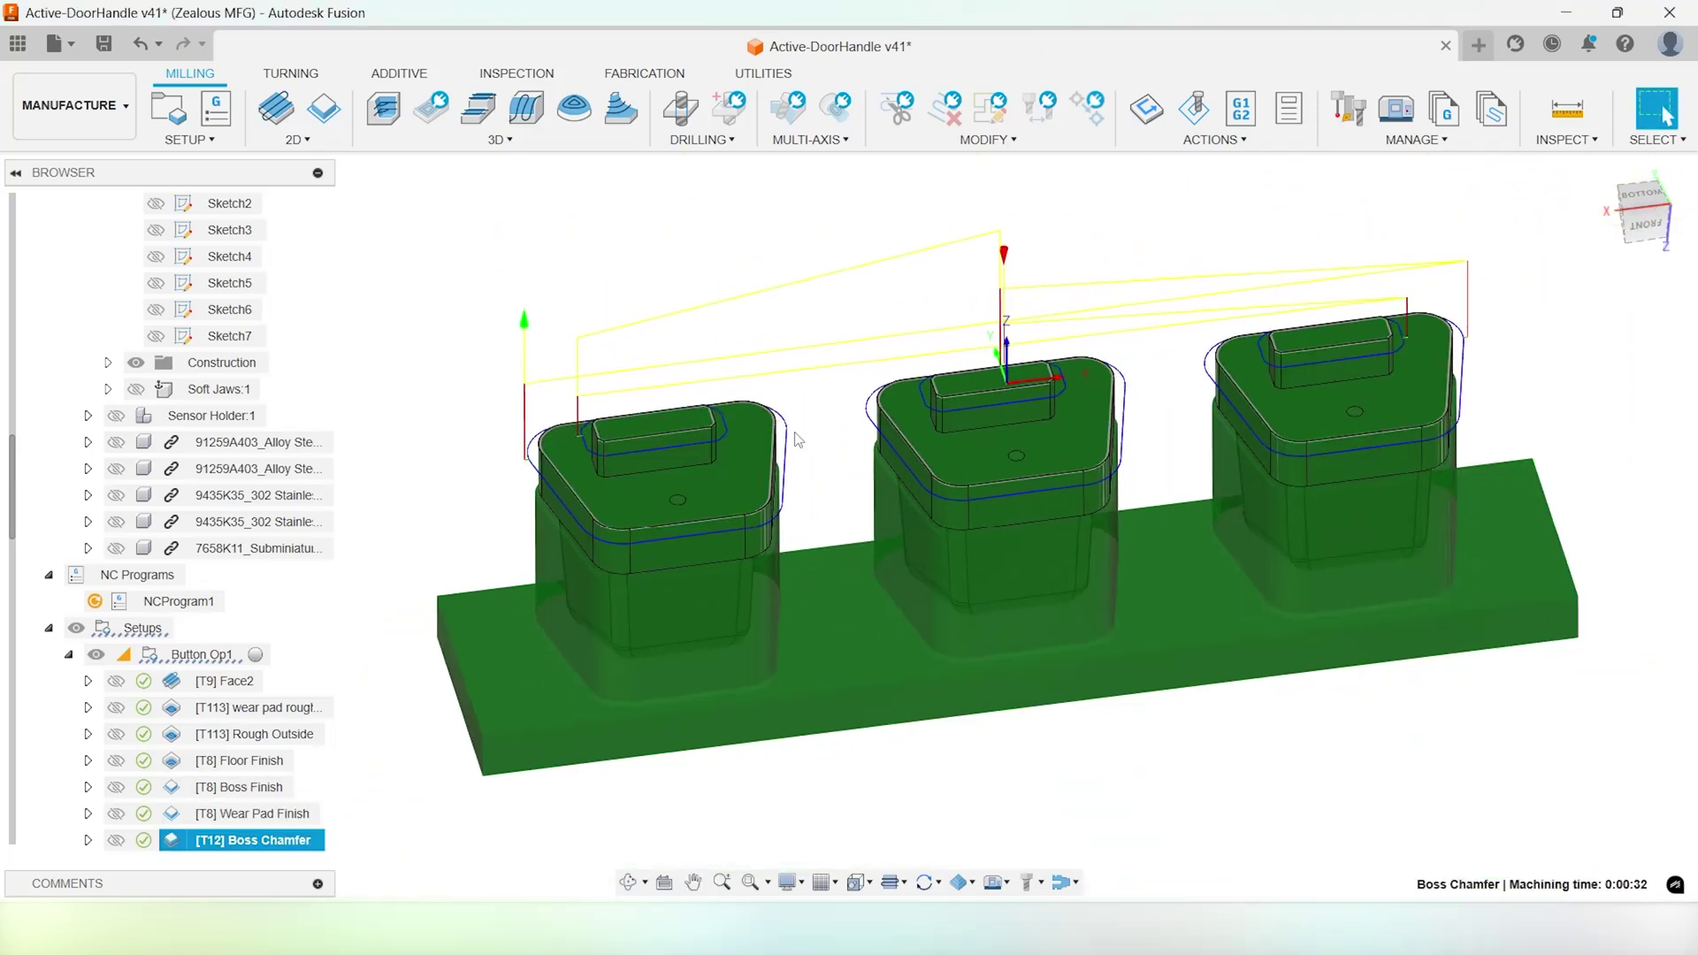
middle_click_drag(802, 434, 656, 418, "shift")
scroll(657, 418, "up", 3)
scroll(743, 431, "up", 1)
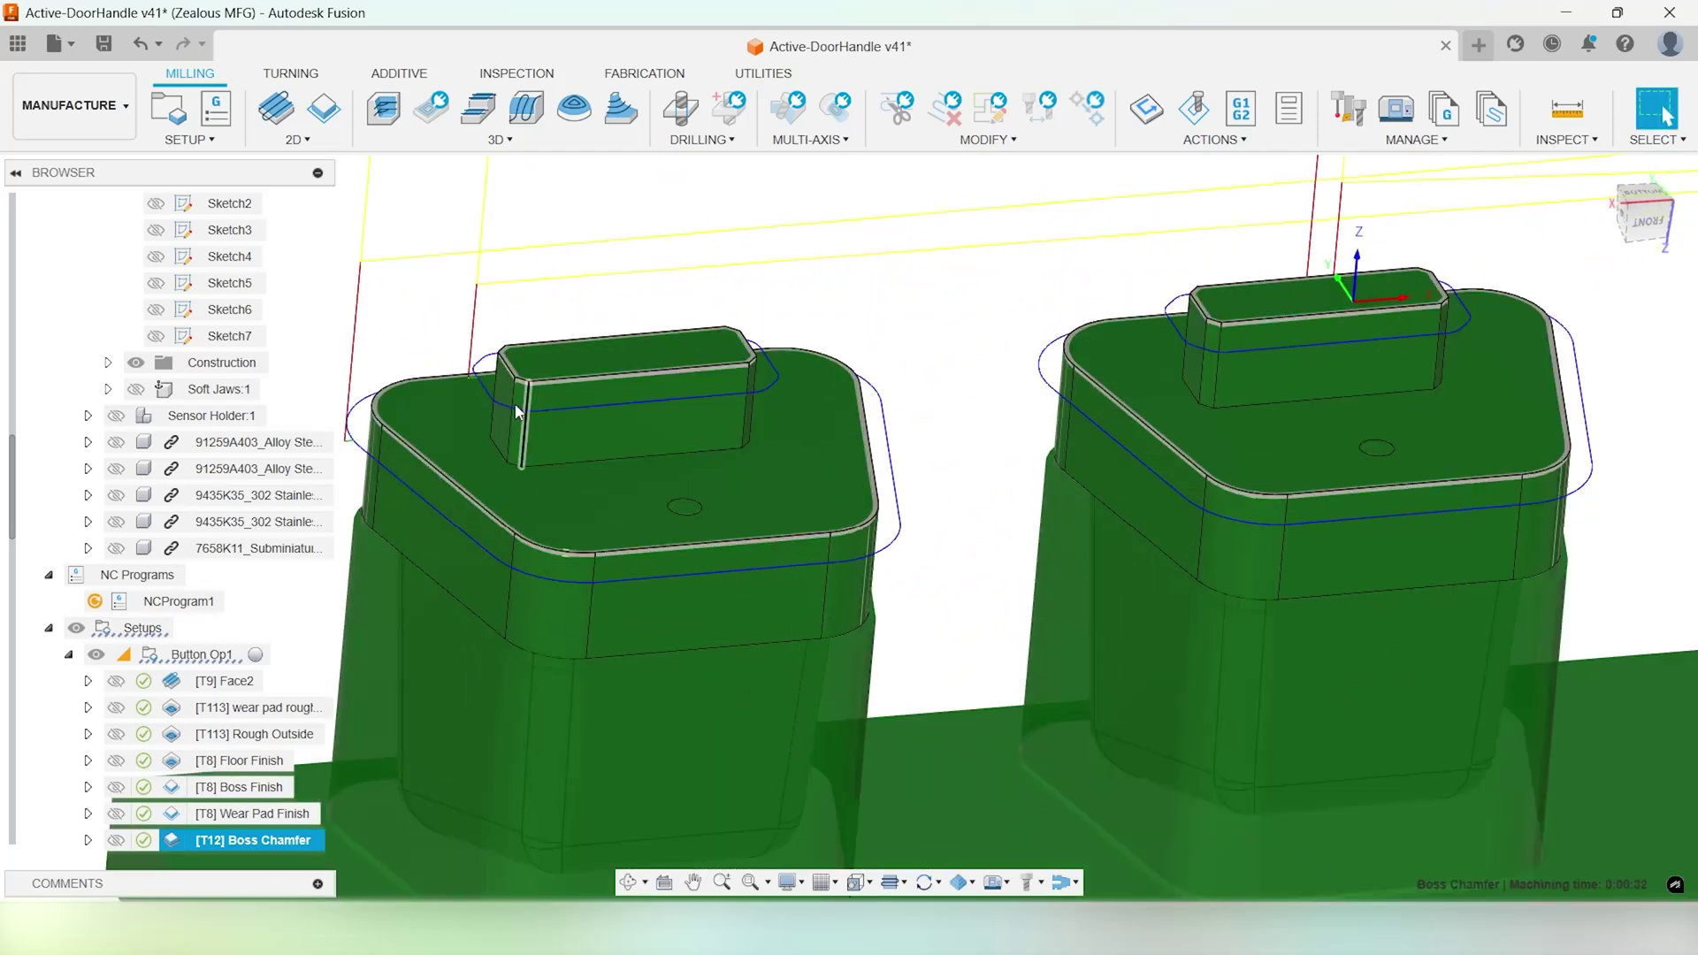
scroll(1009, 423, "down", 2)
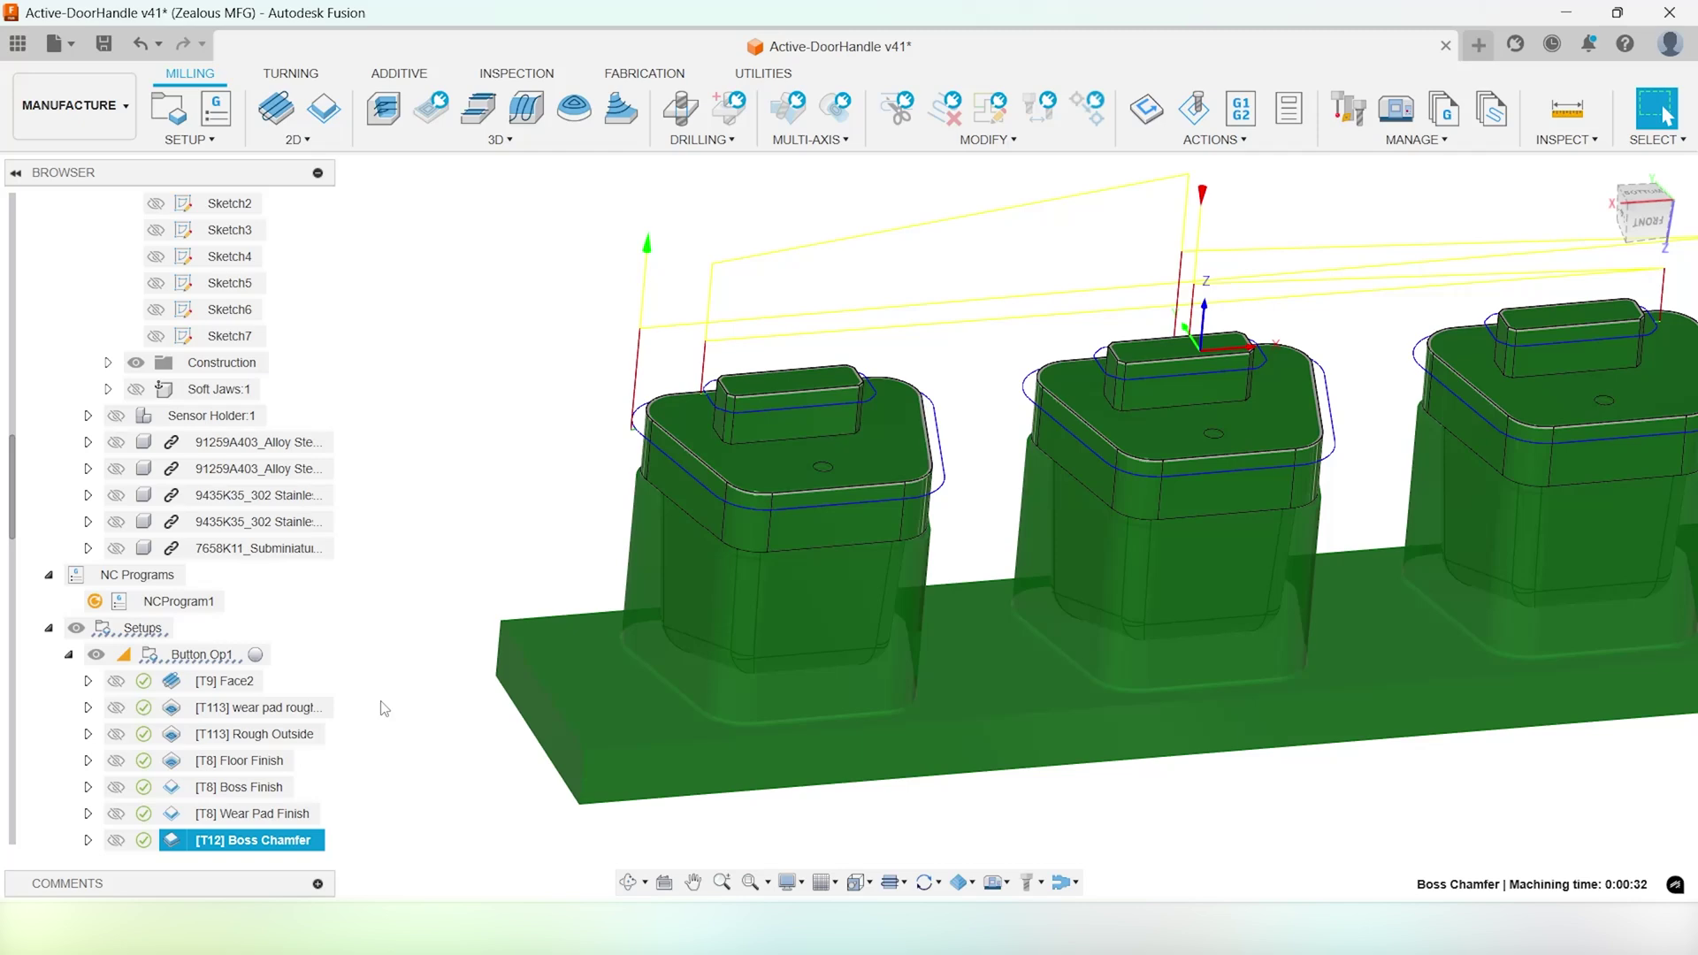
scroll(237, 818, "down", 2)
Display the 4-40 Drill toolpath and orbit and pan to see it drilling each button's centre
left_click(237, 814)
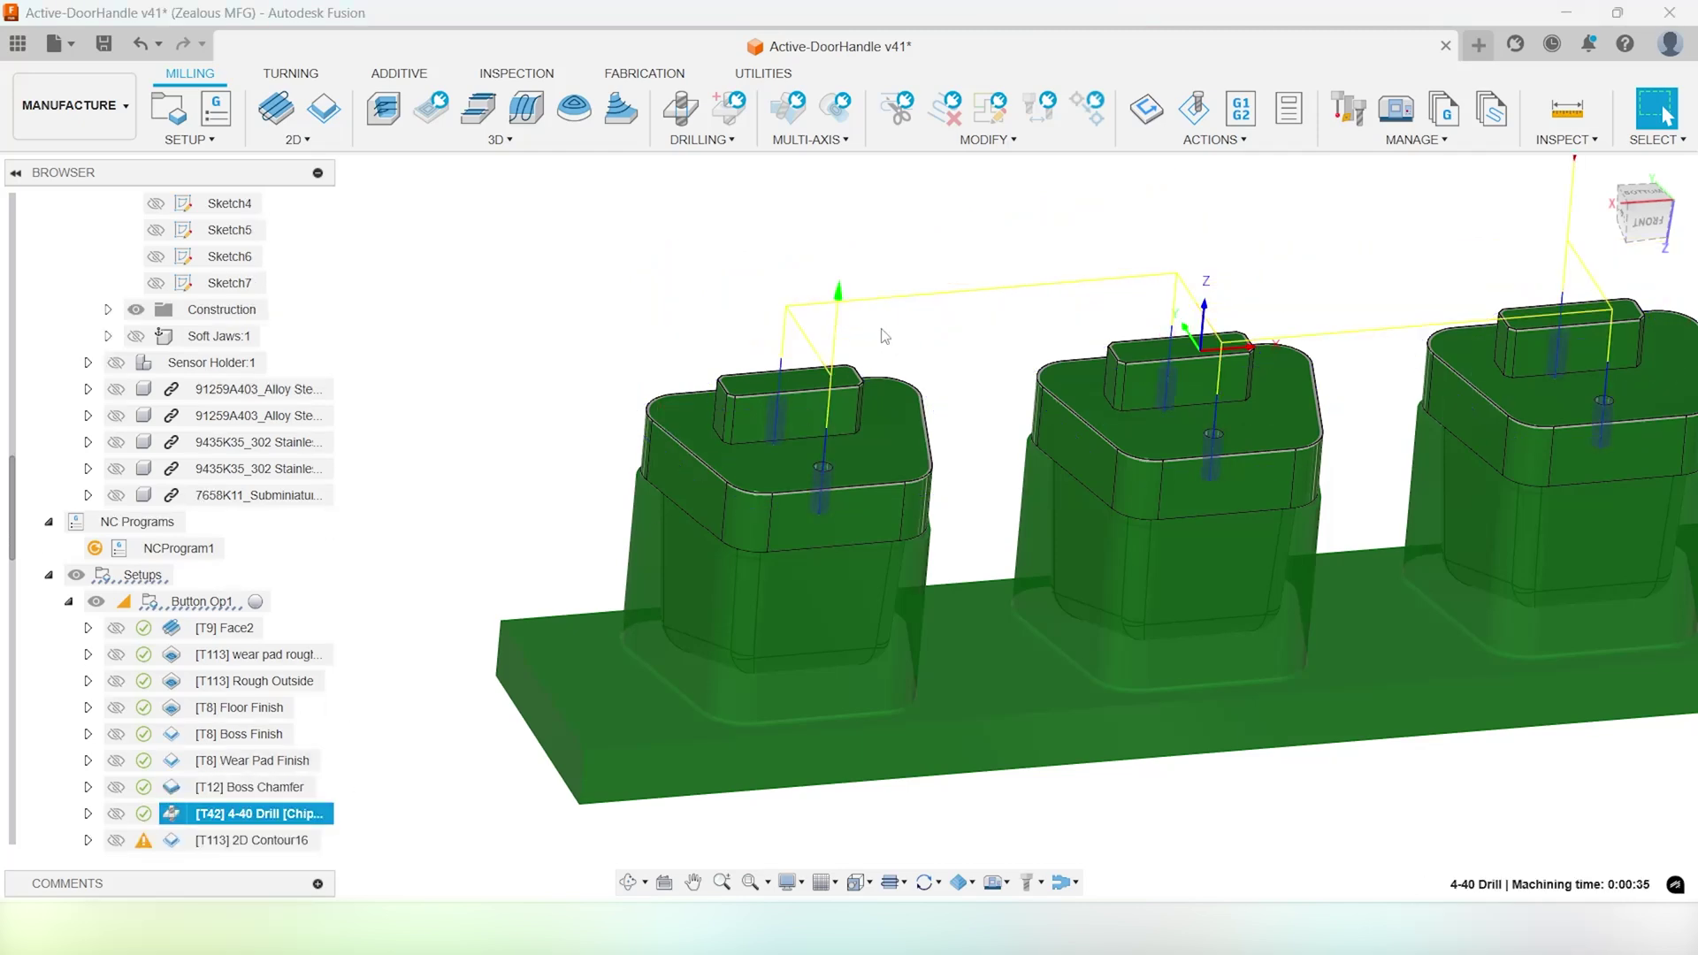
middle_click_drag(1371, 440, 1132, 500, "shift")
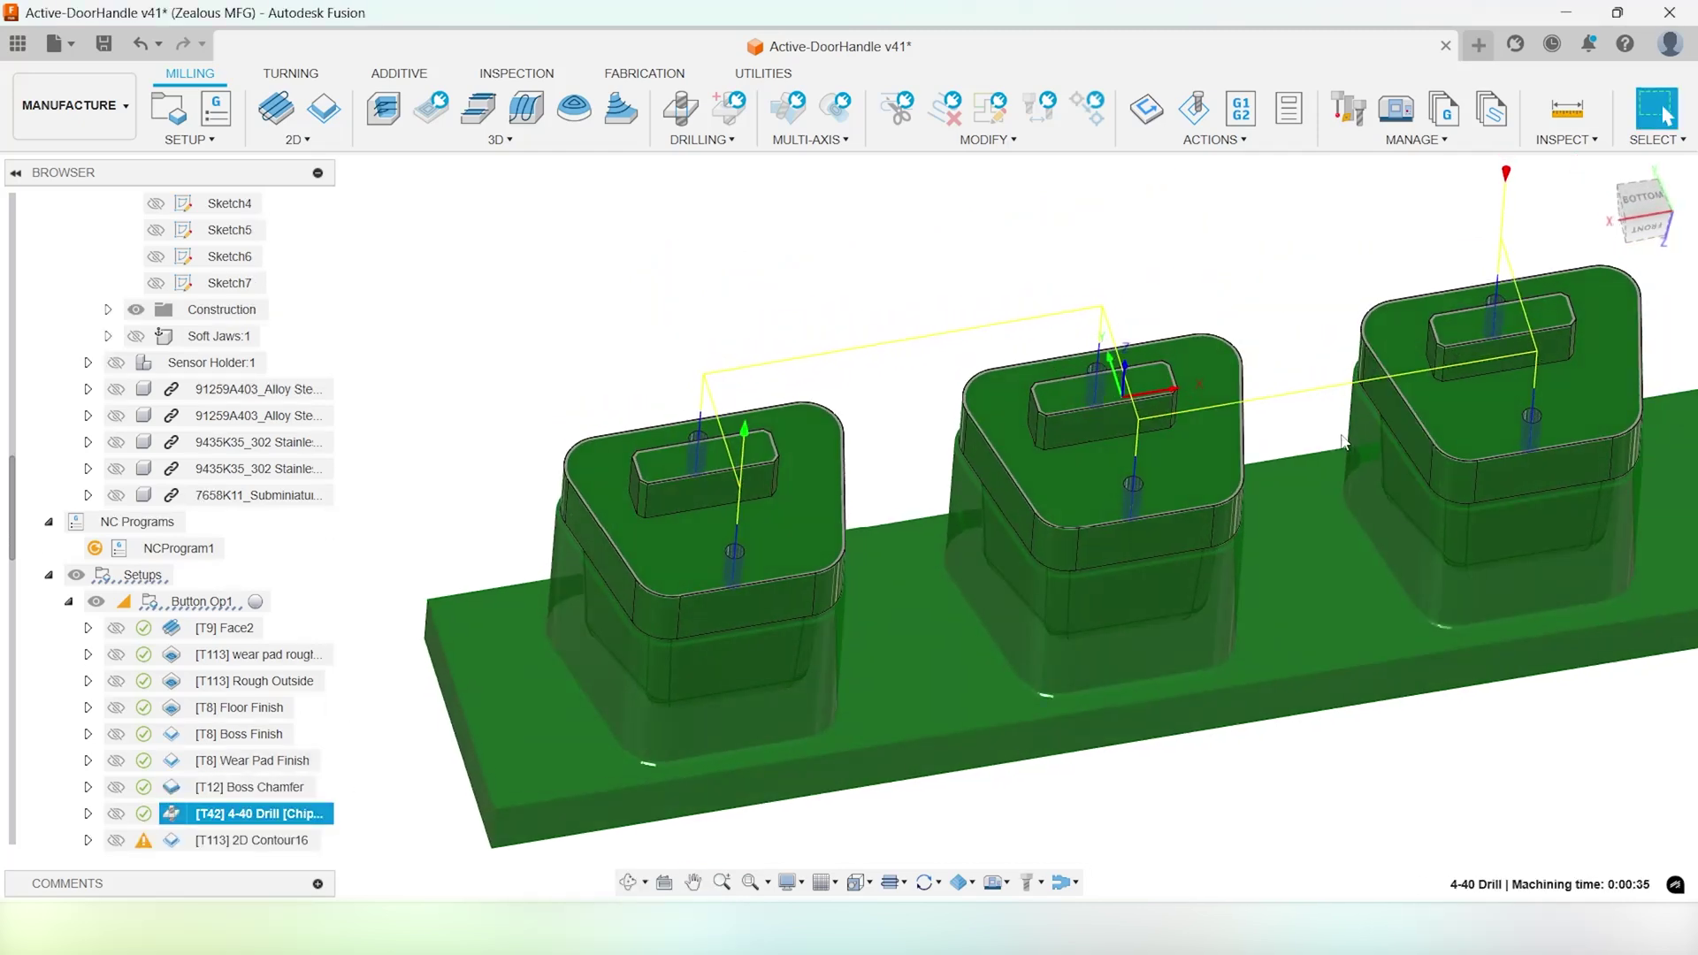
scroll(1150, 478, "down", 5)
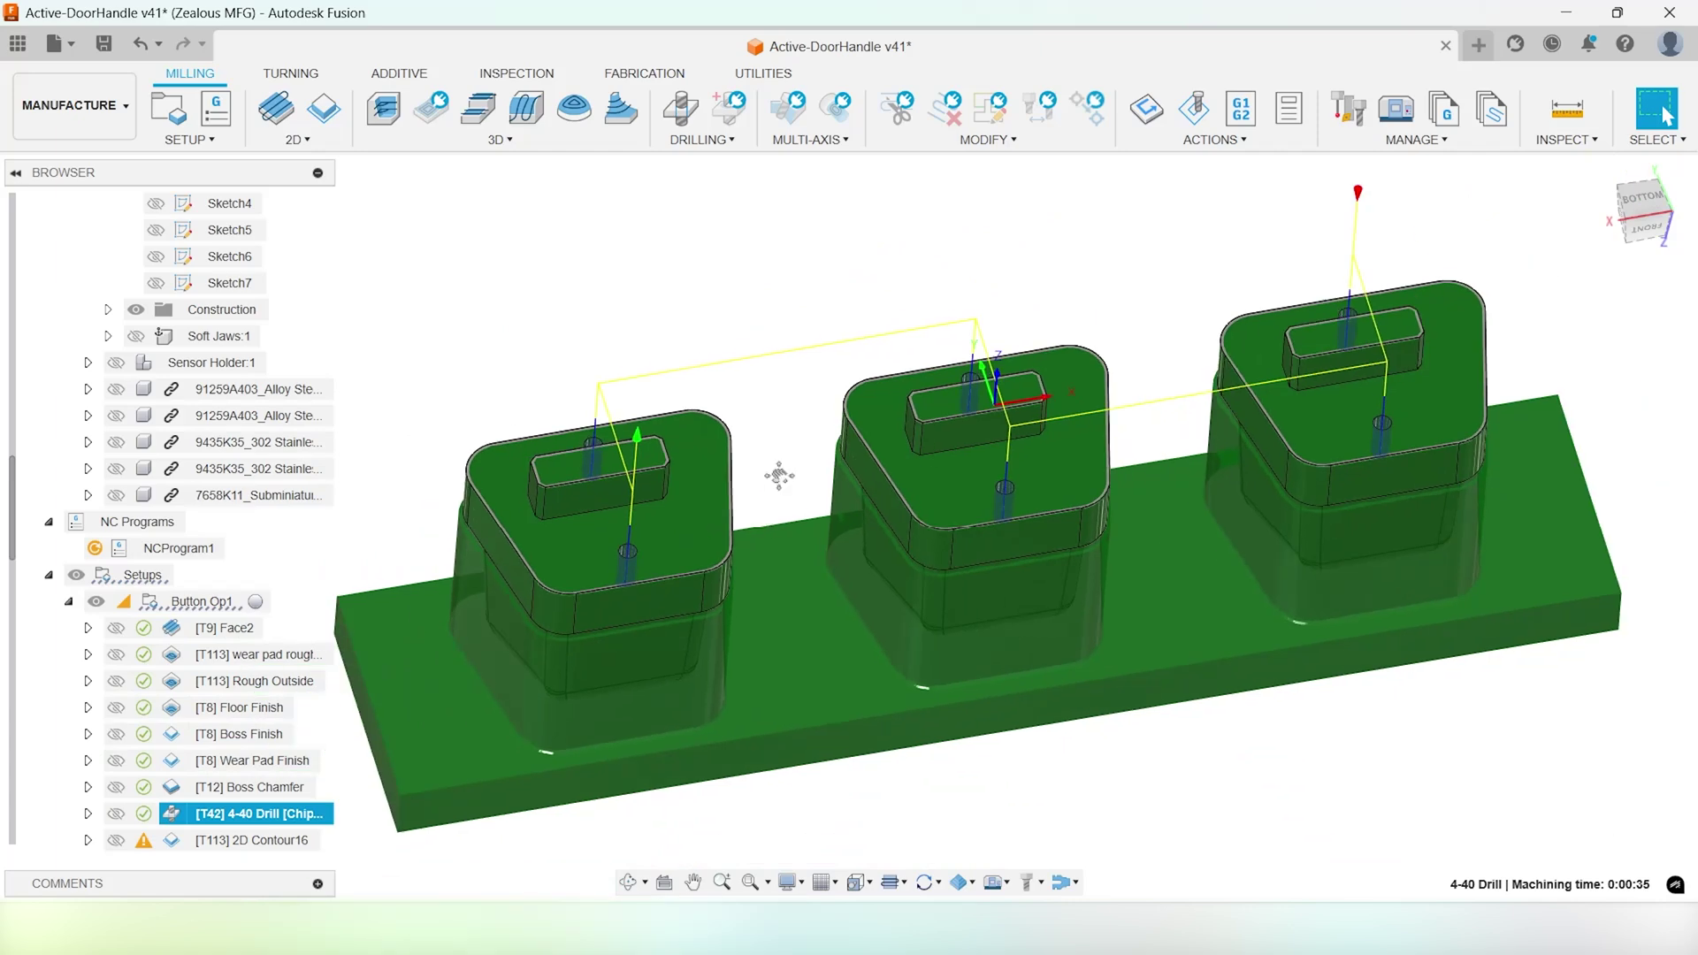
middle_click_drag(777, 474, 799, 443)
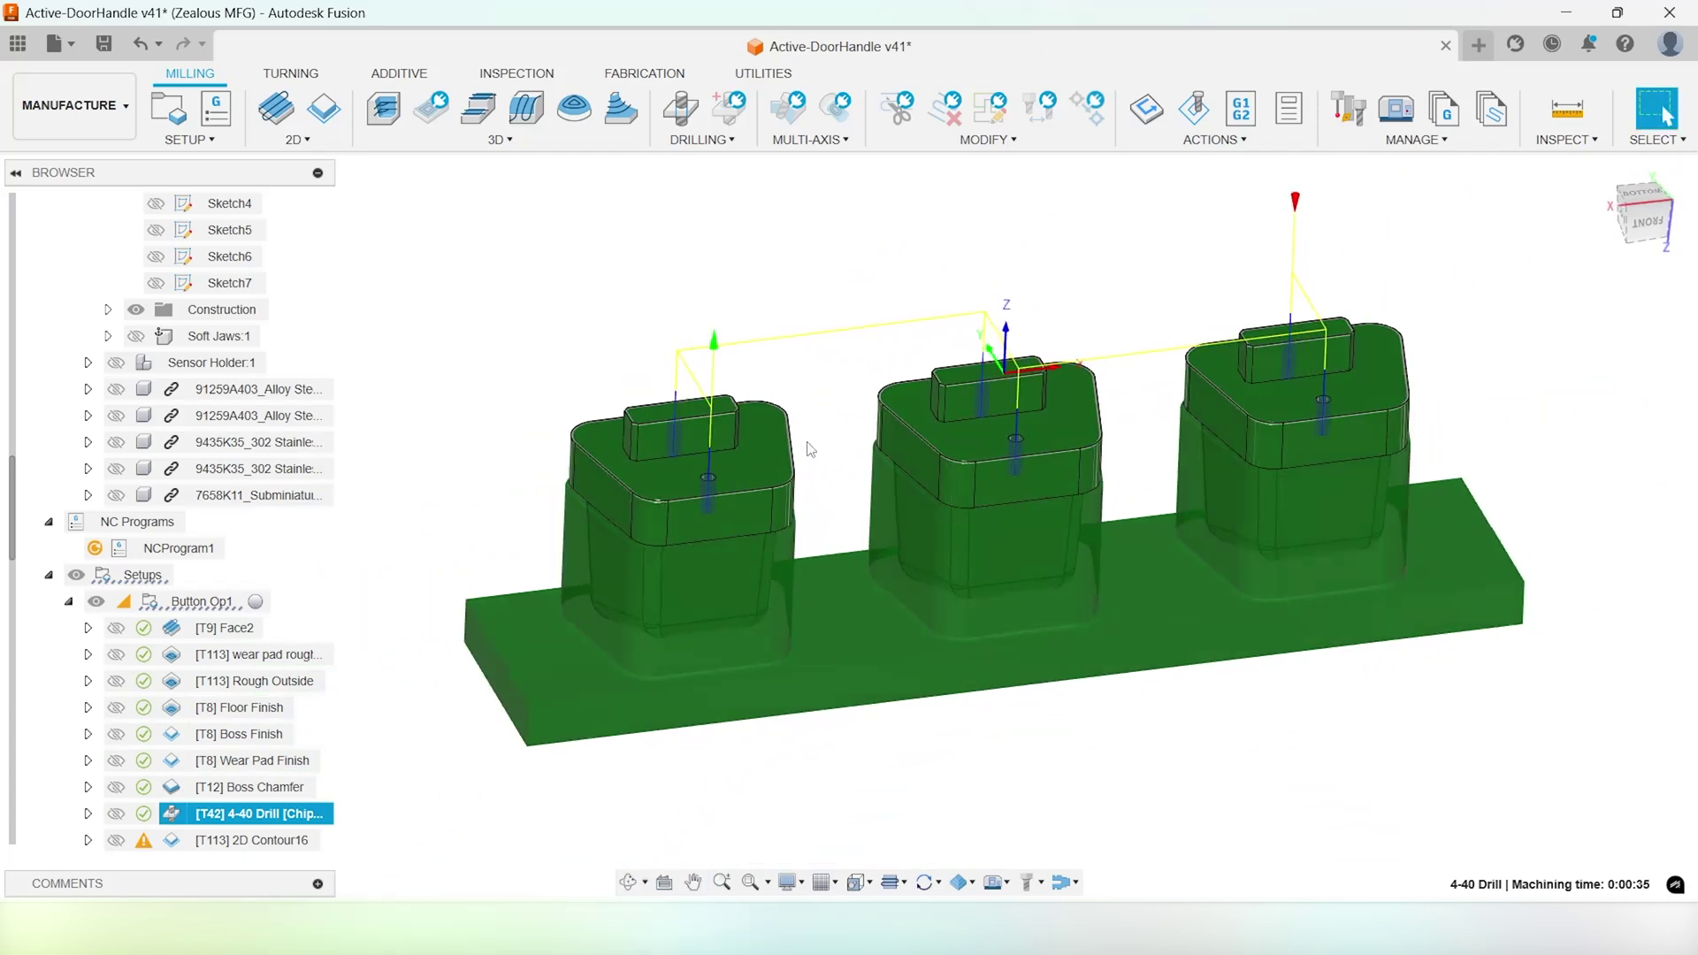
scroll(265, 805, "down", 1)
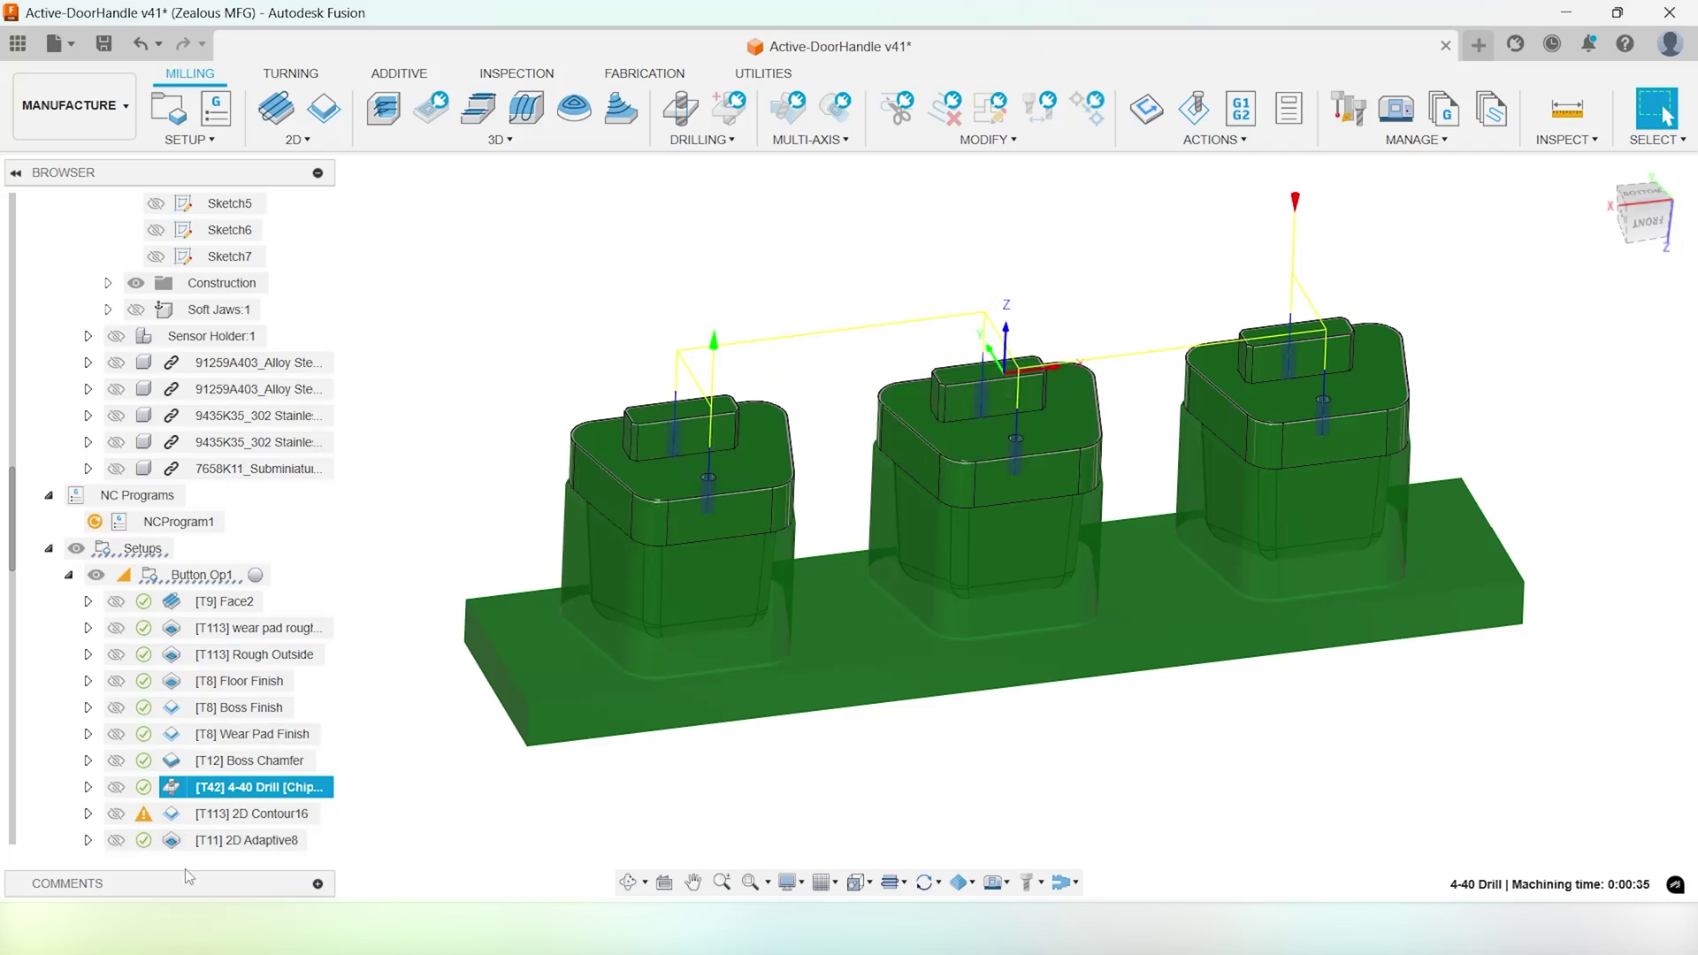
left_click(265, 811)
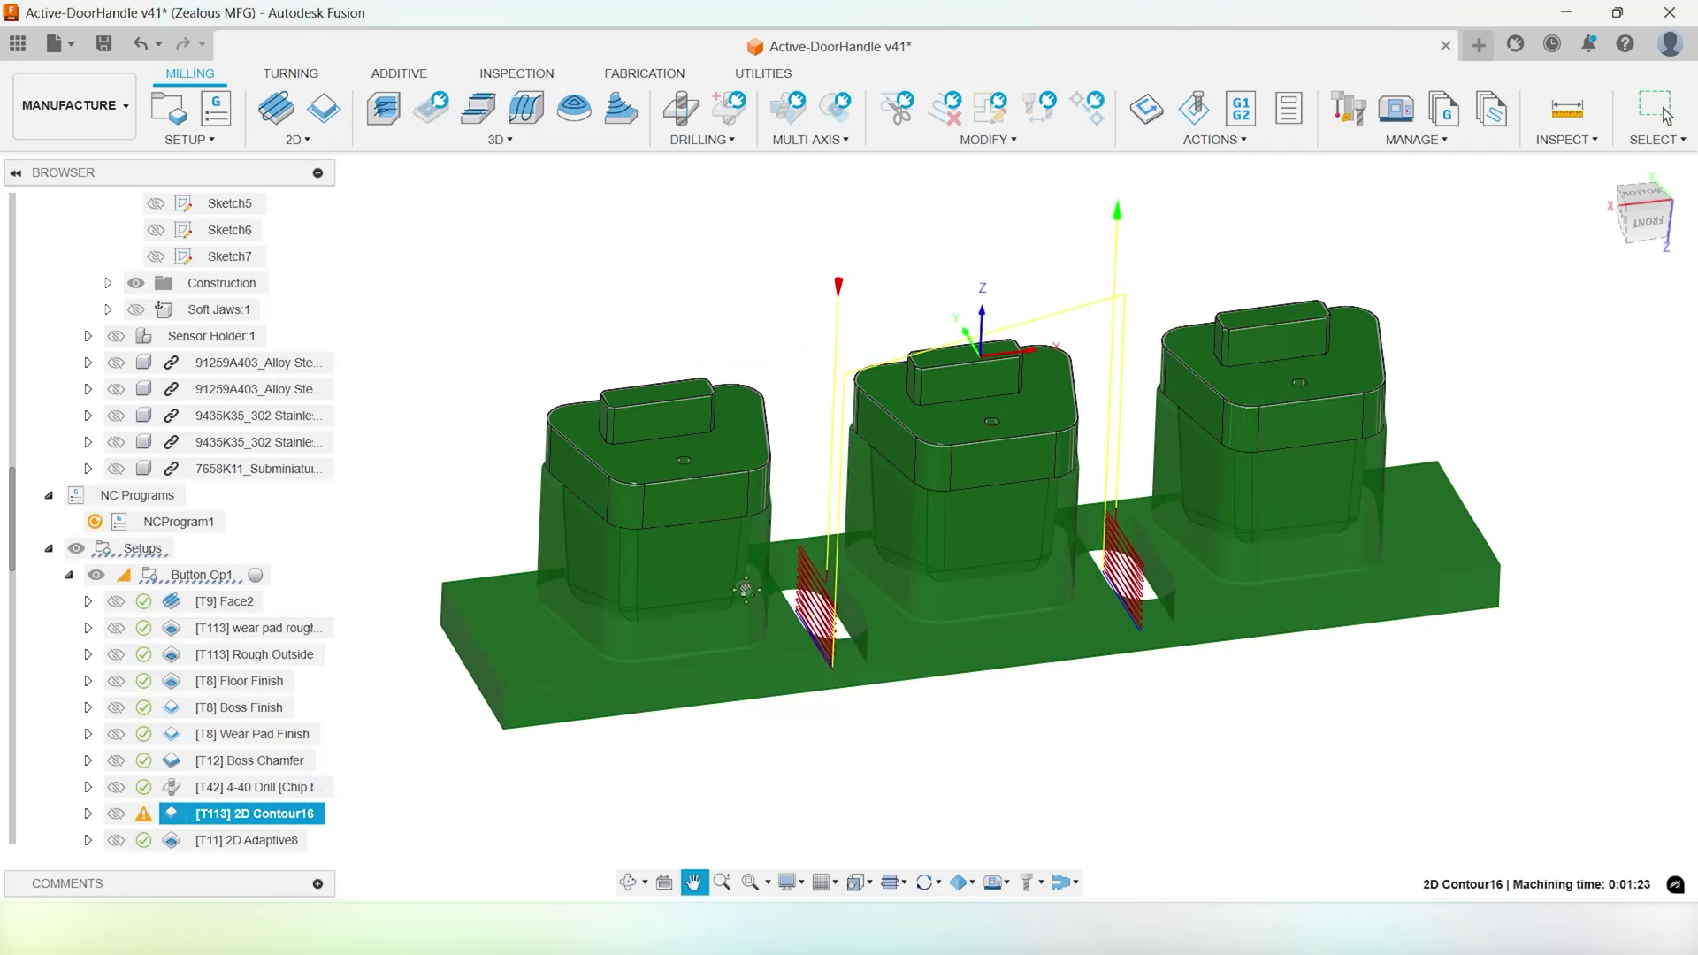
Orbit around the 2D Contour16 toolpath to inspect the cuts between the buttons
scroll(872, 593, "up", 2)
scroll(863, 566, "down", 2)
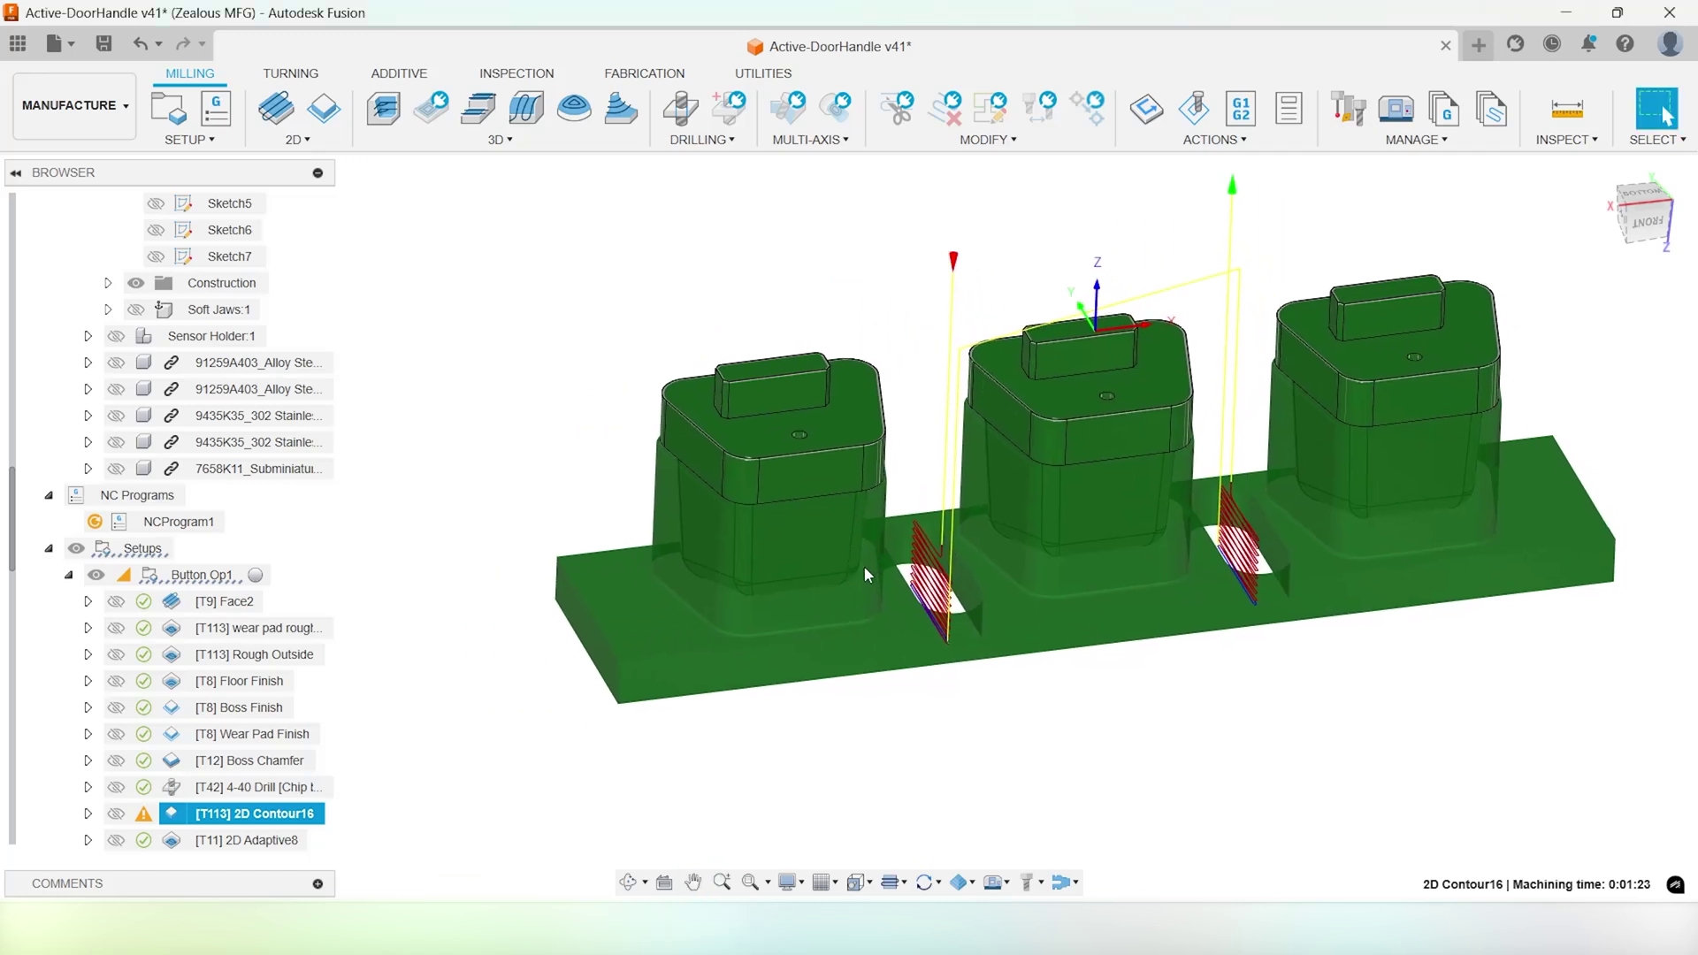
middle_click_drag(869, 567, 858, 624, "shift")
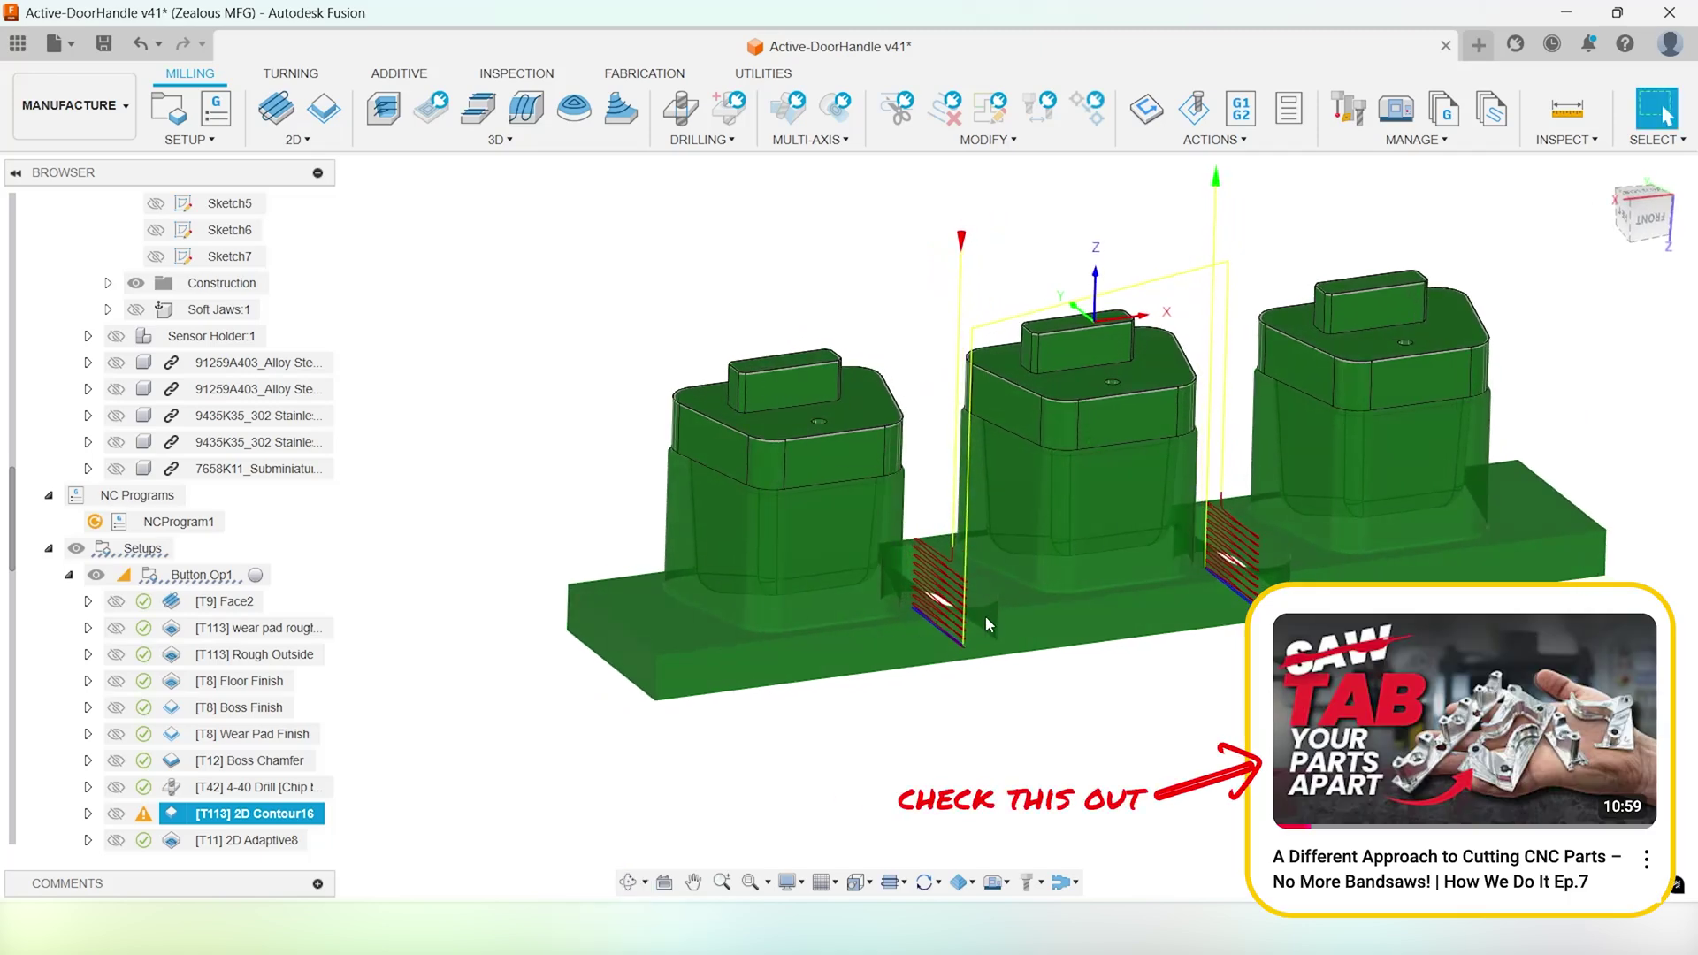
scroll(988, 624, "up", 2)
middle_click_drag(988, 624, 915, 628, "shift")
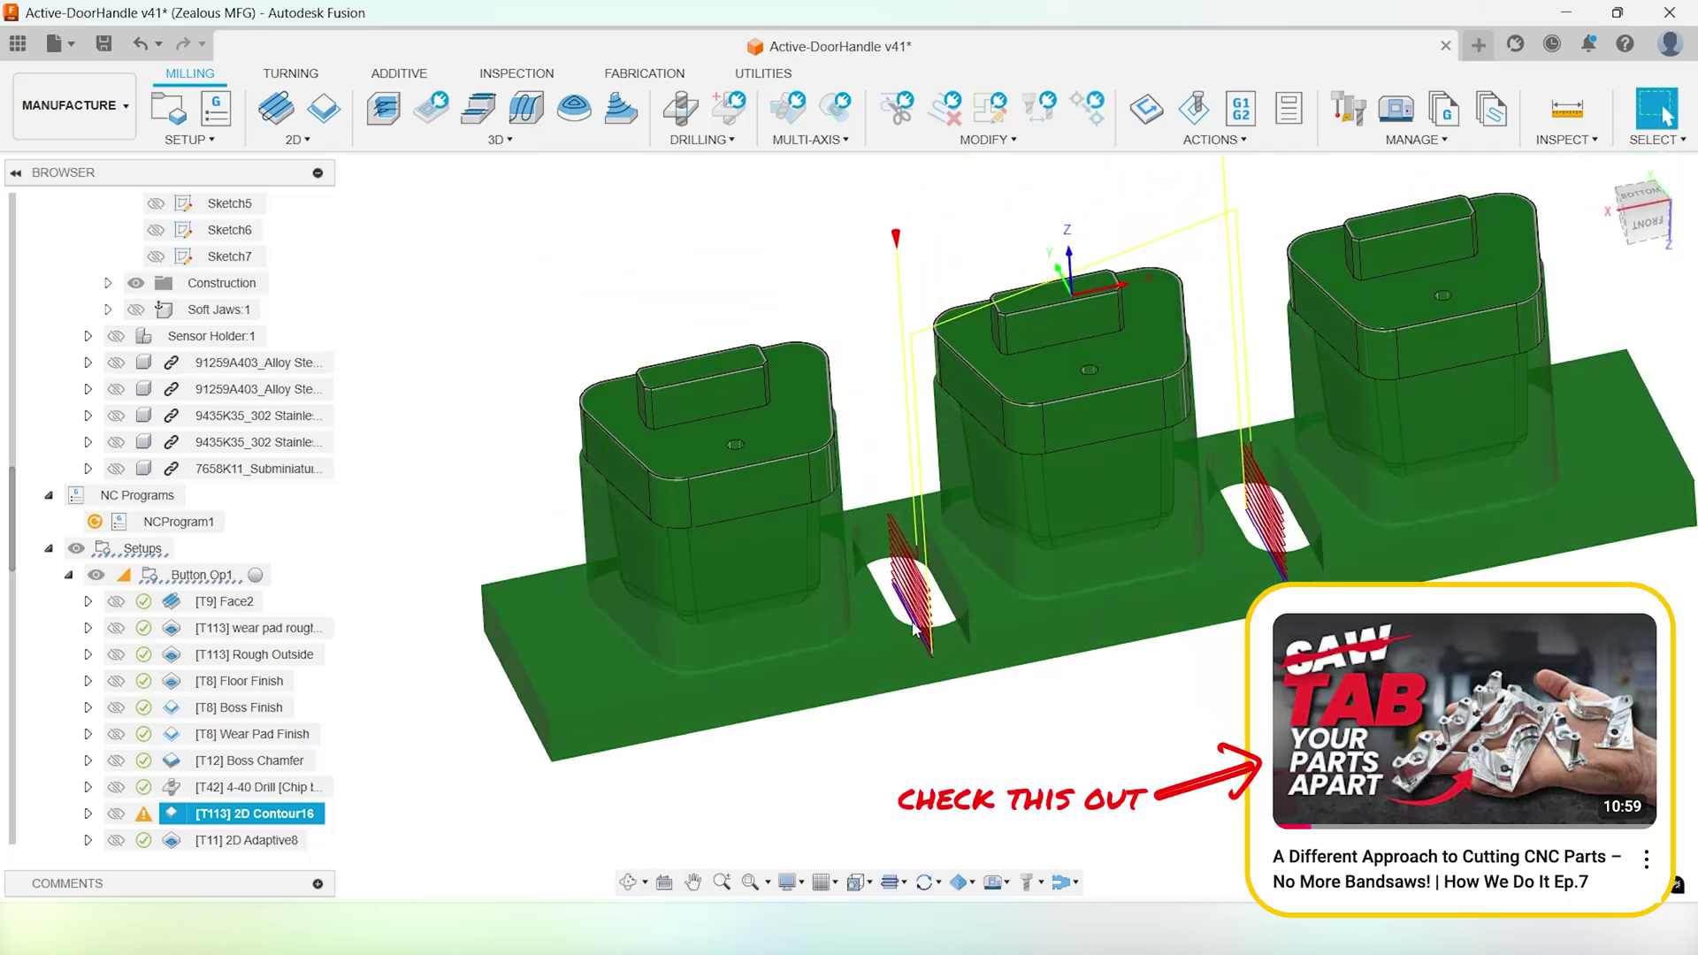
Display the 2D Adaptive8 toolpath (0:02:09) clearing the slots between the buttons
left_click(252, 841)
middle_click_drag(973, 628, 988, 621, "shift")
scroll(988, 621, "up", 3)
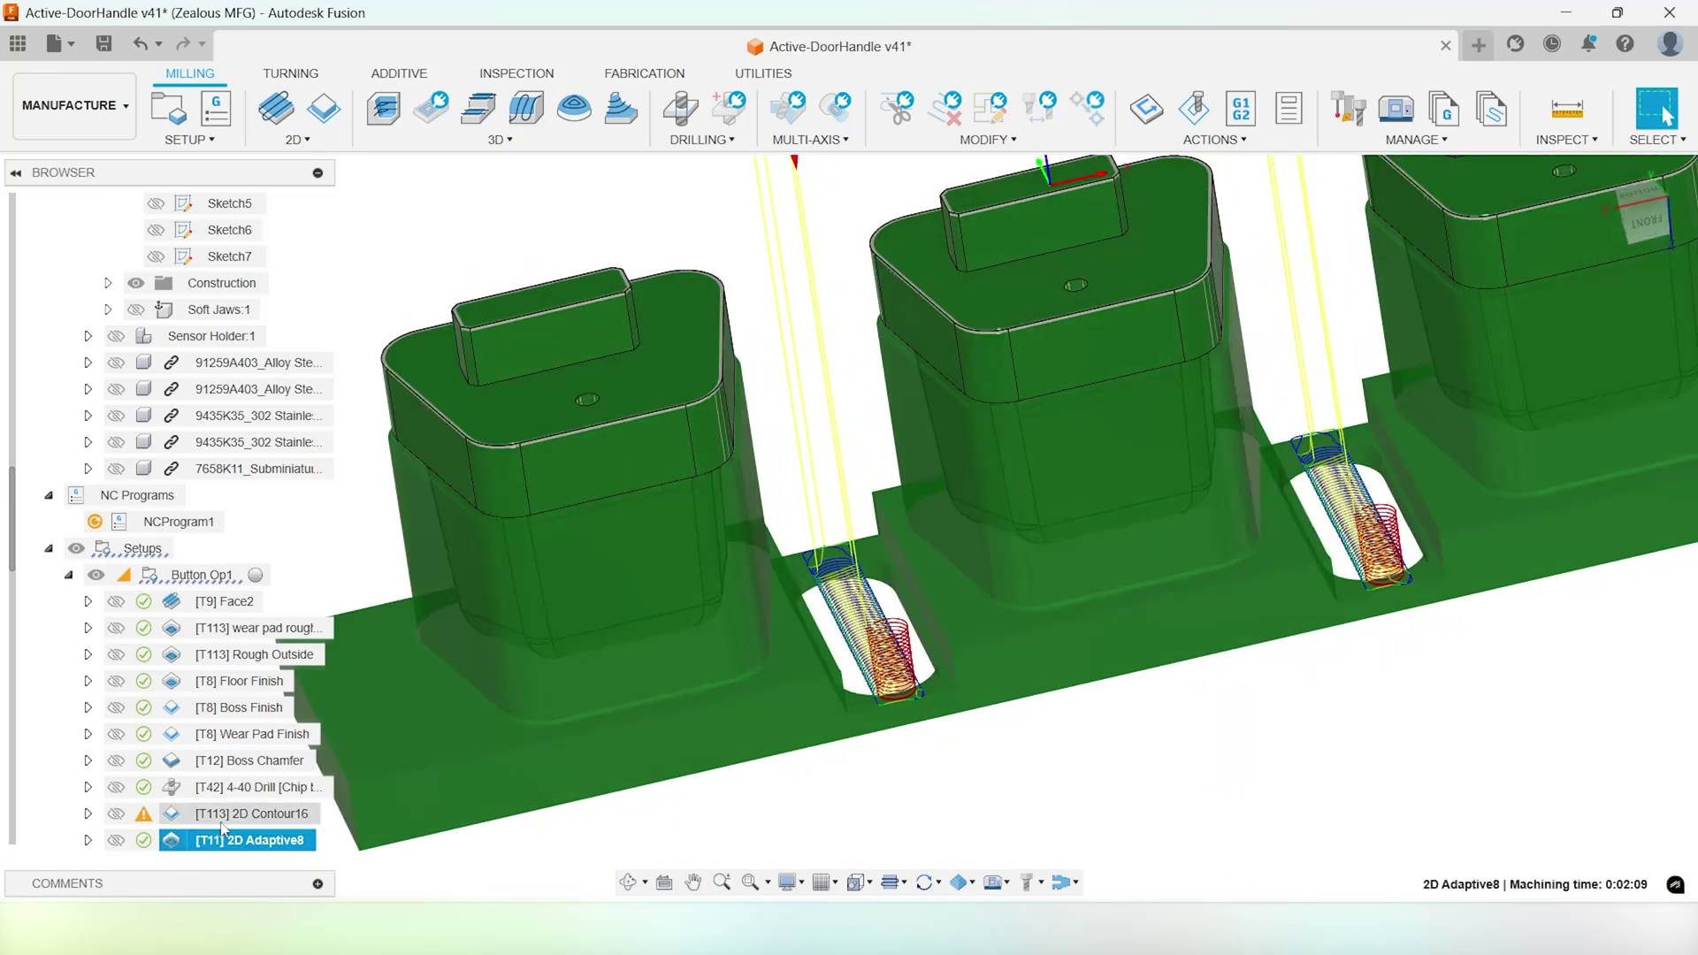
left_click(252, 813)
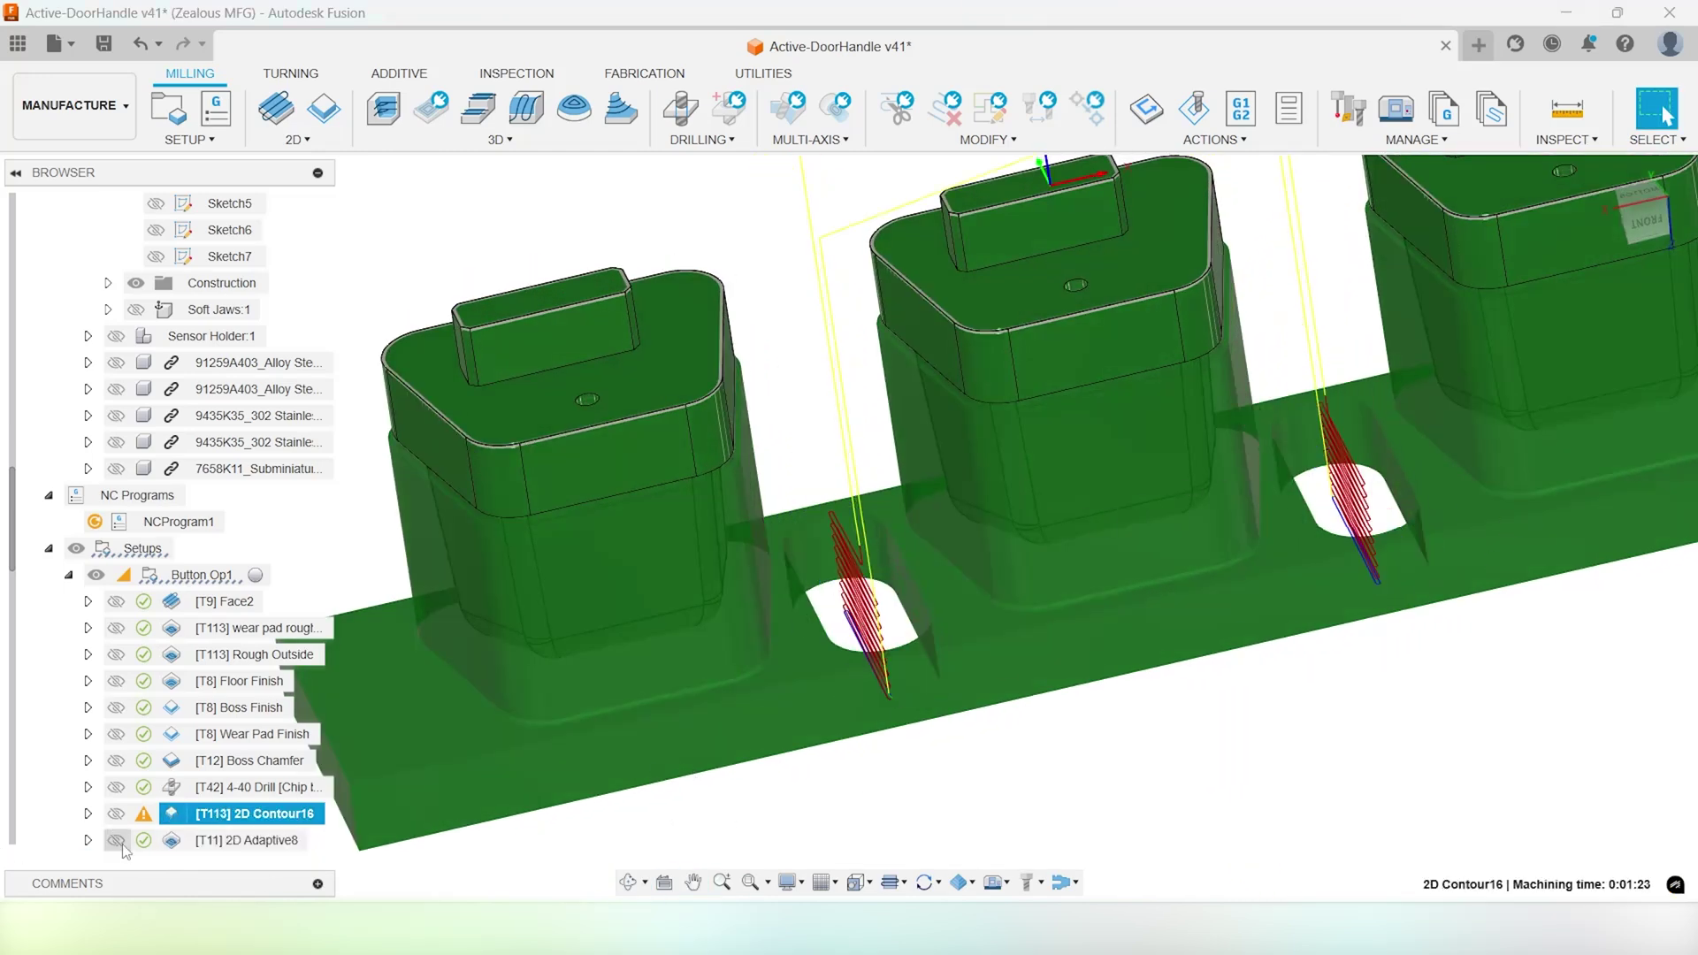
left_click(208, 840)
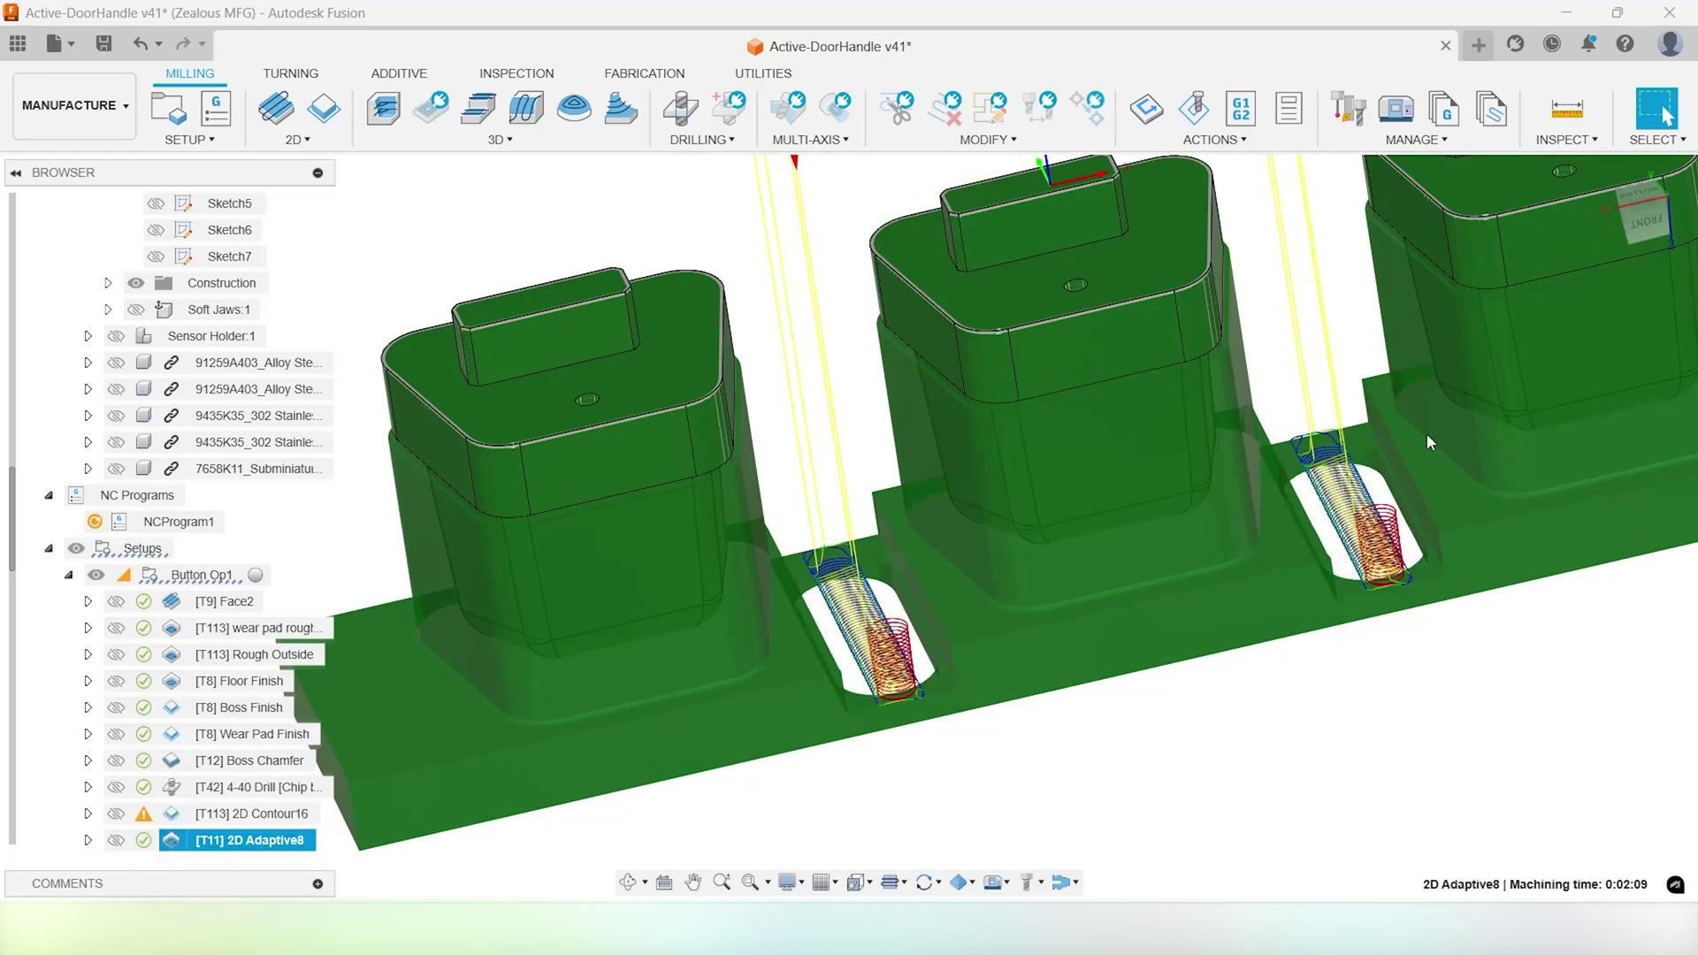
scroll(1351, 586, "up", 2)
scroll(1353, 593, "down", 3)
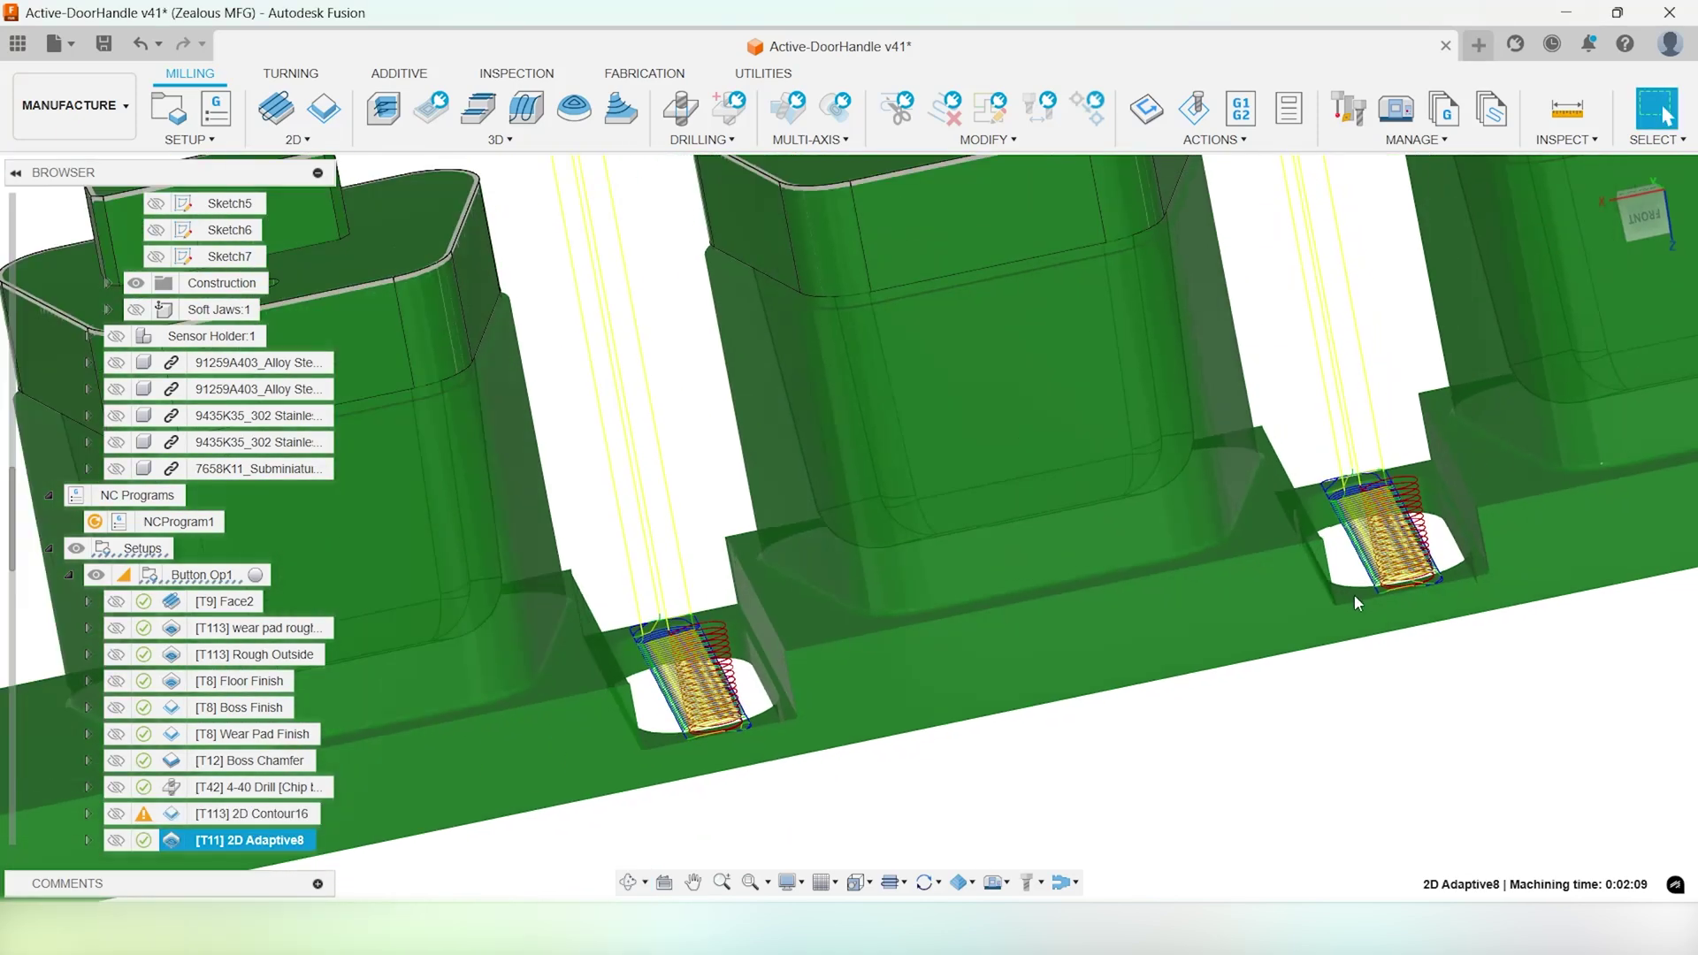
left_click(1631, 224)
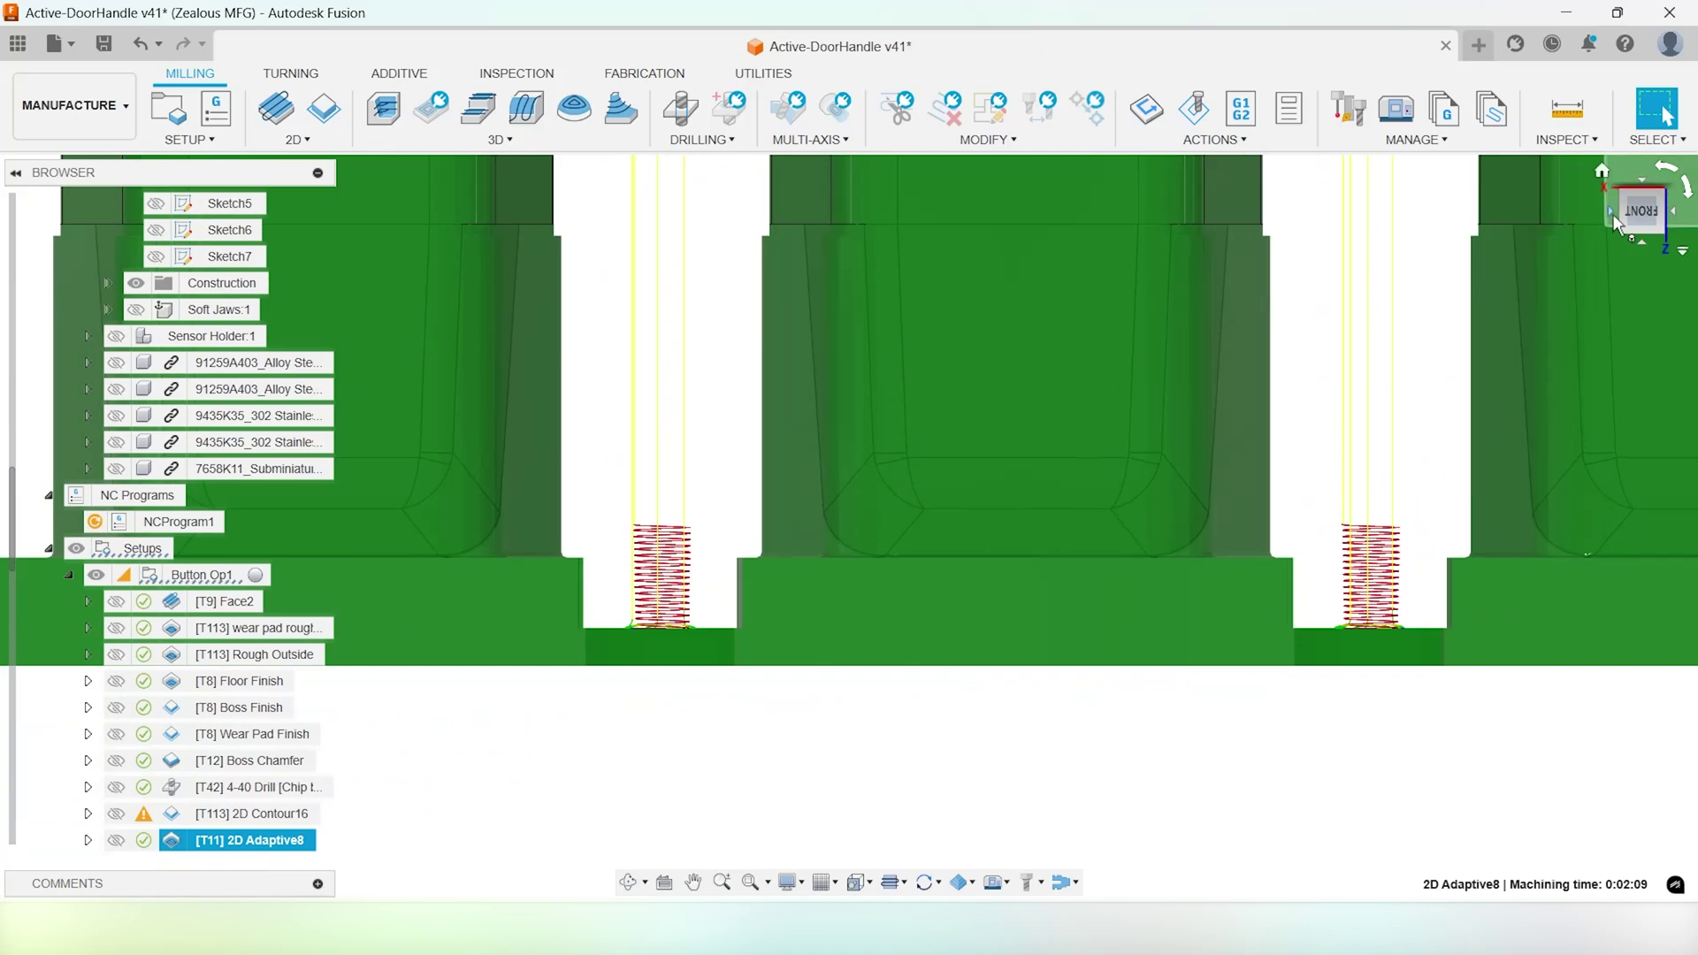
left_click(1612, 214)
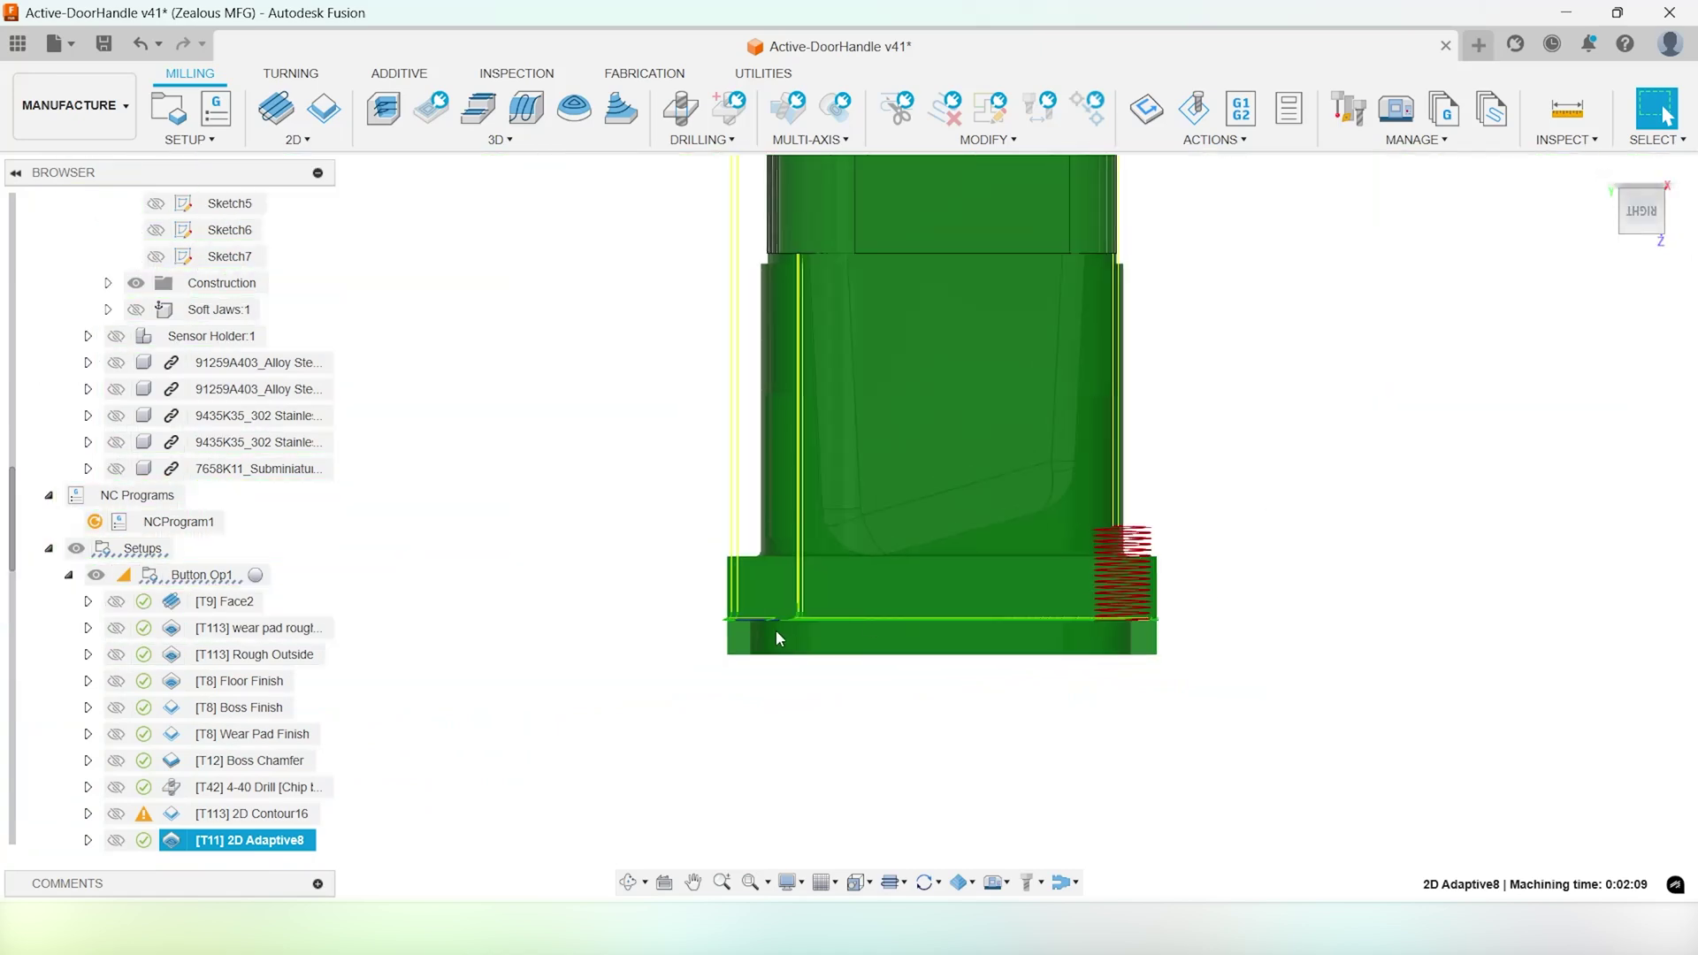
scroll(777, 634, "up", 5)
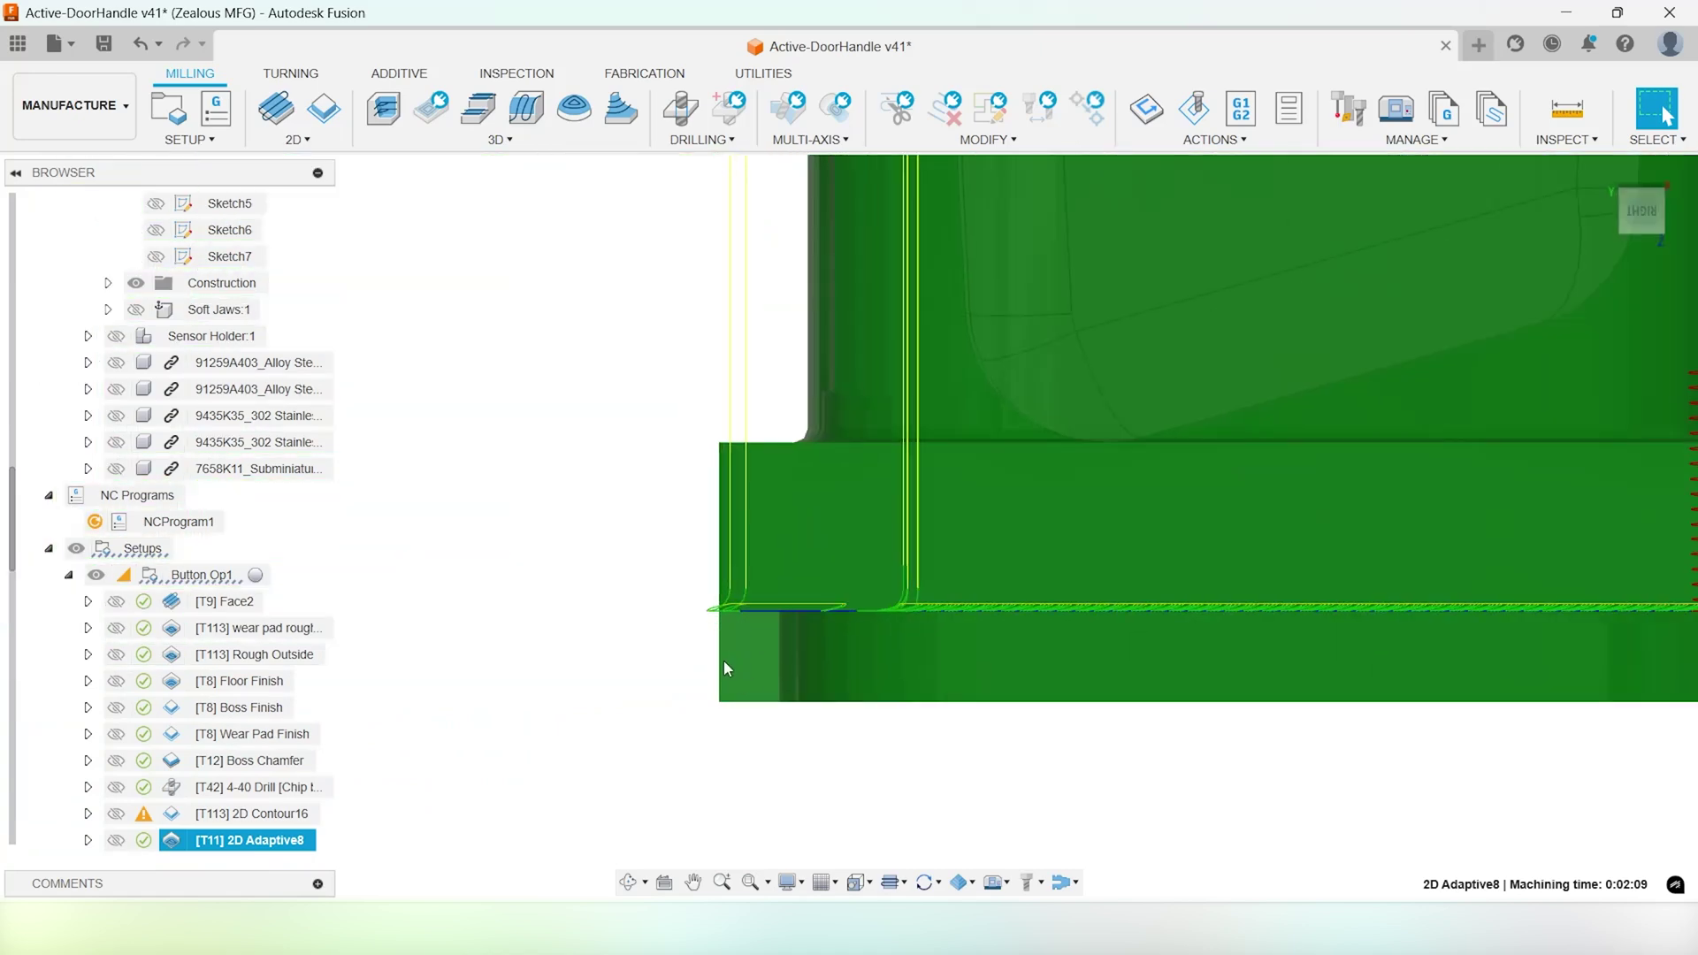
scroll(728, 652, "down", 3)
middle_click_drag(727, 652, 1321, 595, "shift")
scroll(911, 623, "up", 5)
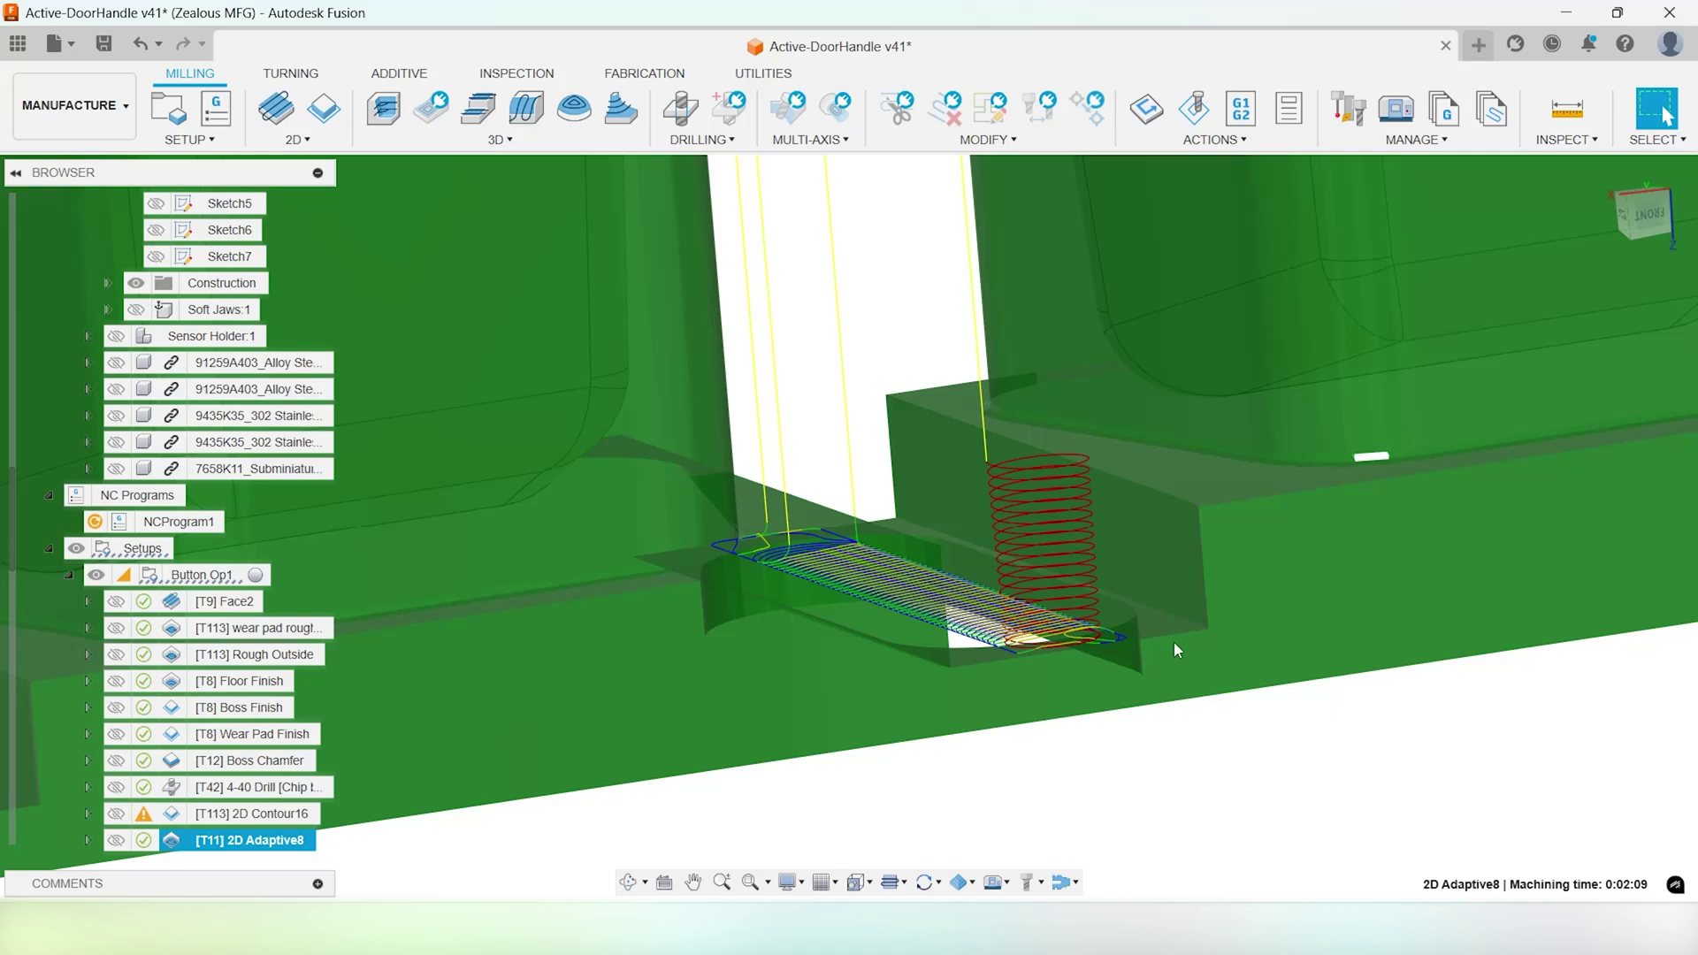
scroll(1177, 623, "down", 2)
middle_click_drag(1130, 655, 1127, 659, "shift")
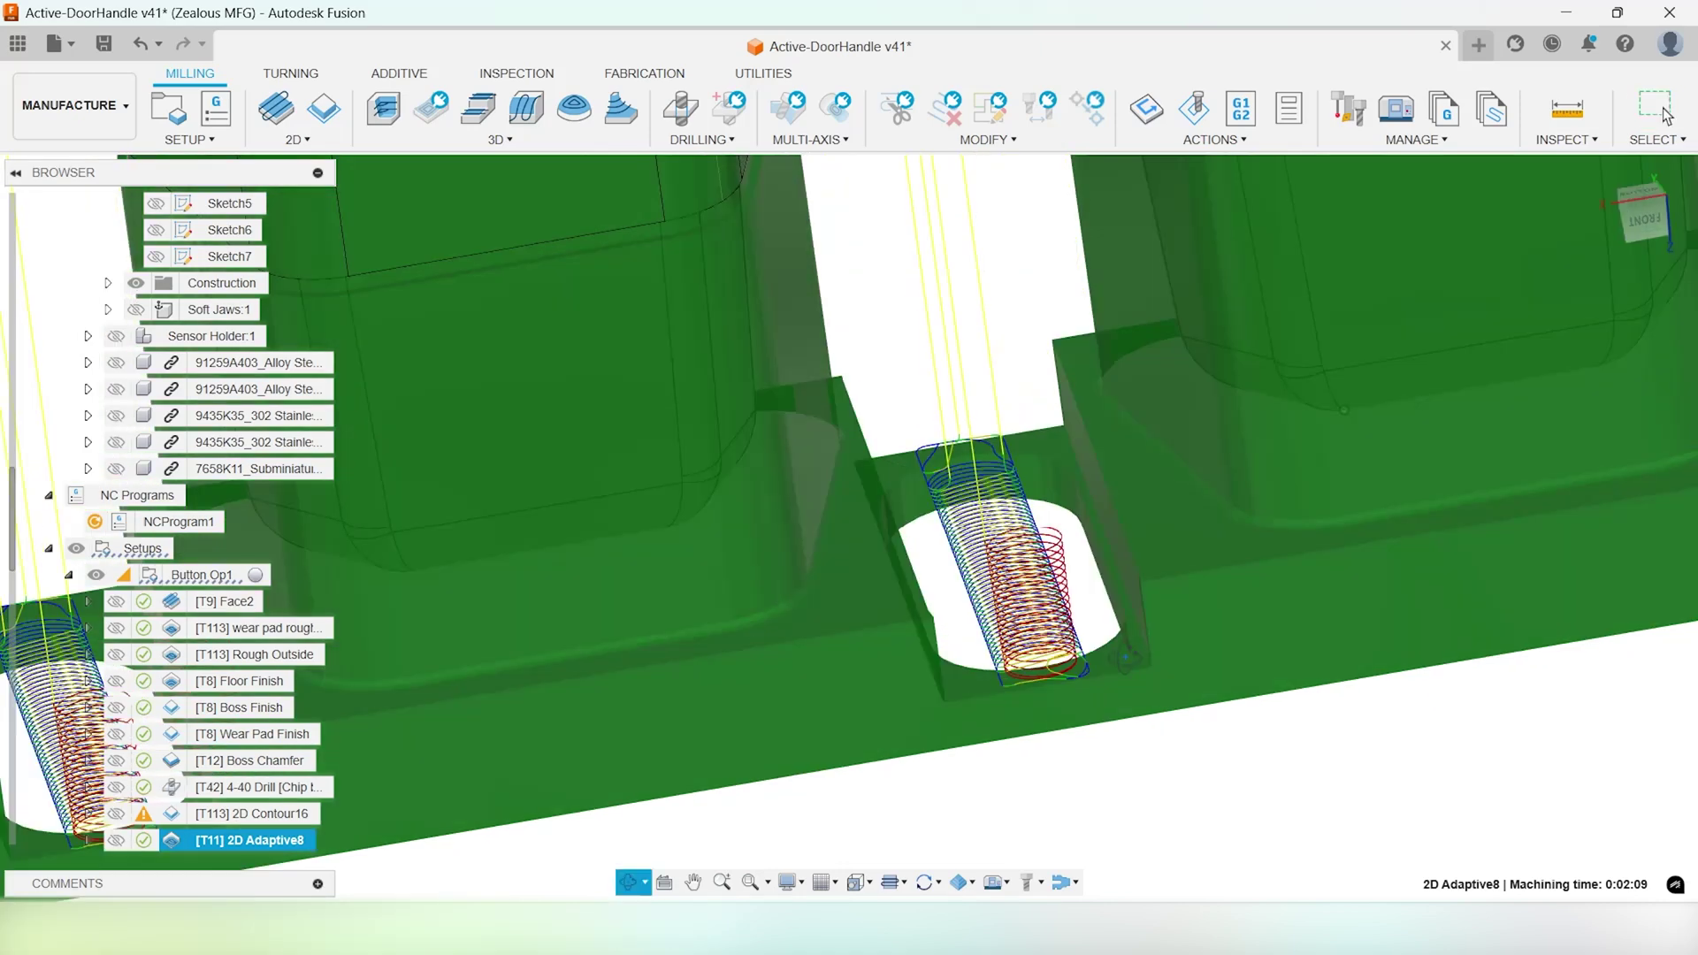
middle_click_drag(964, 623, 945, 680, "shift")
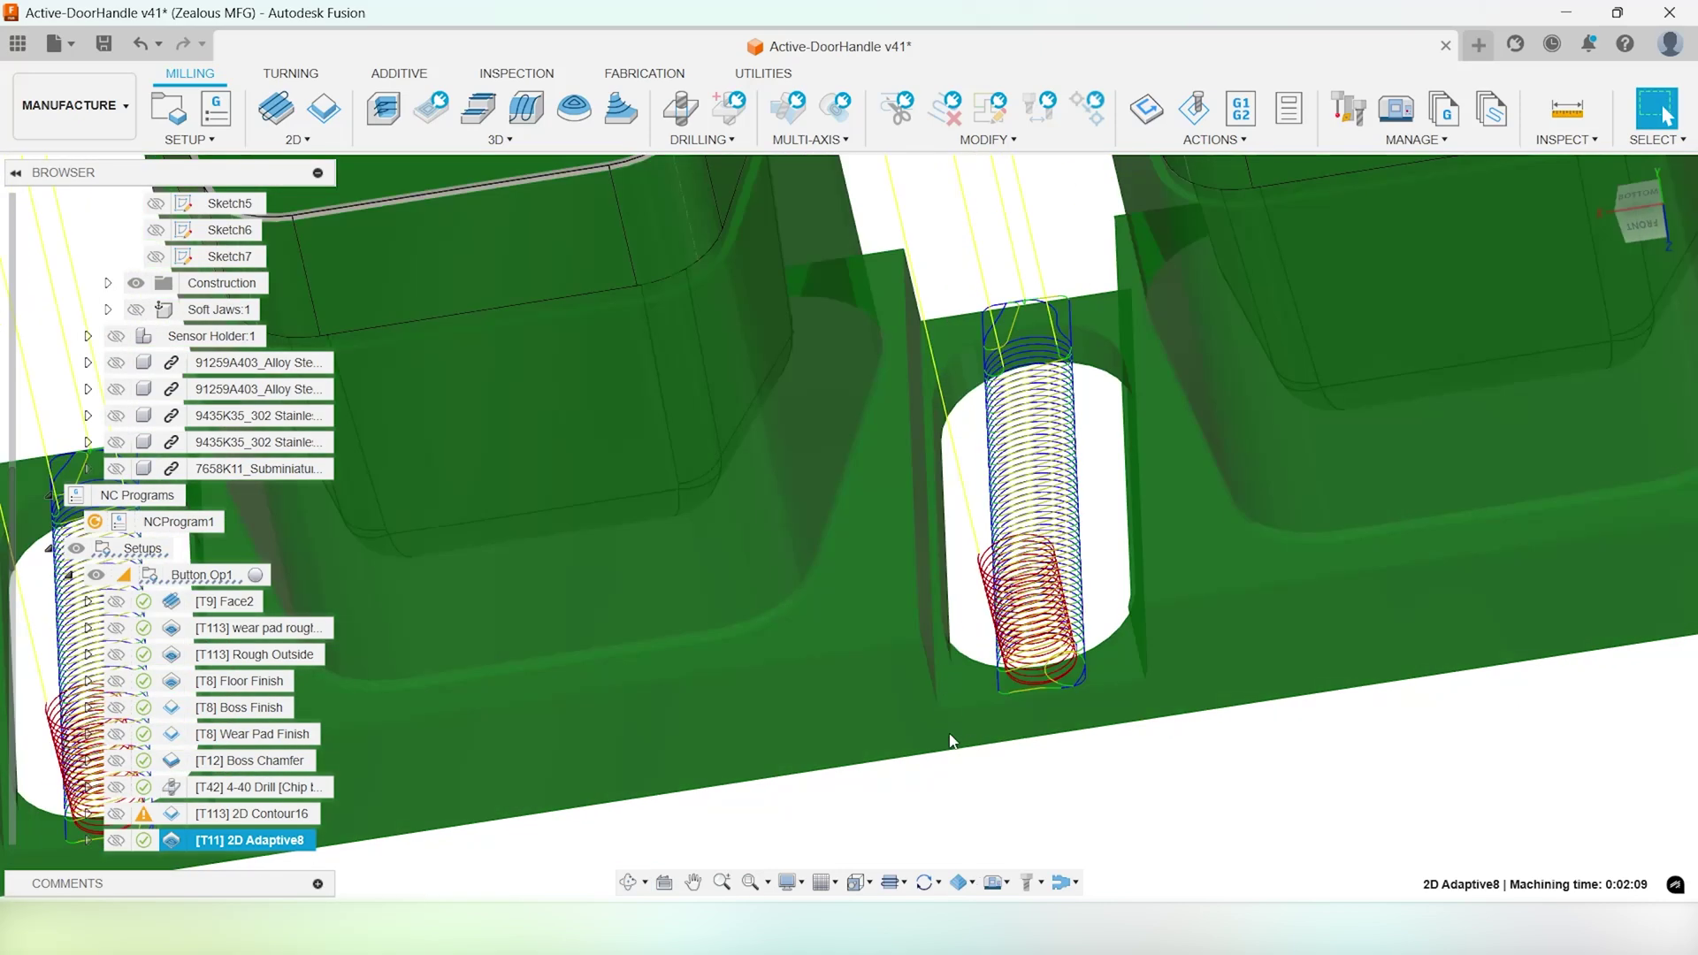
key("F6")
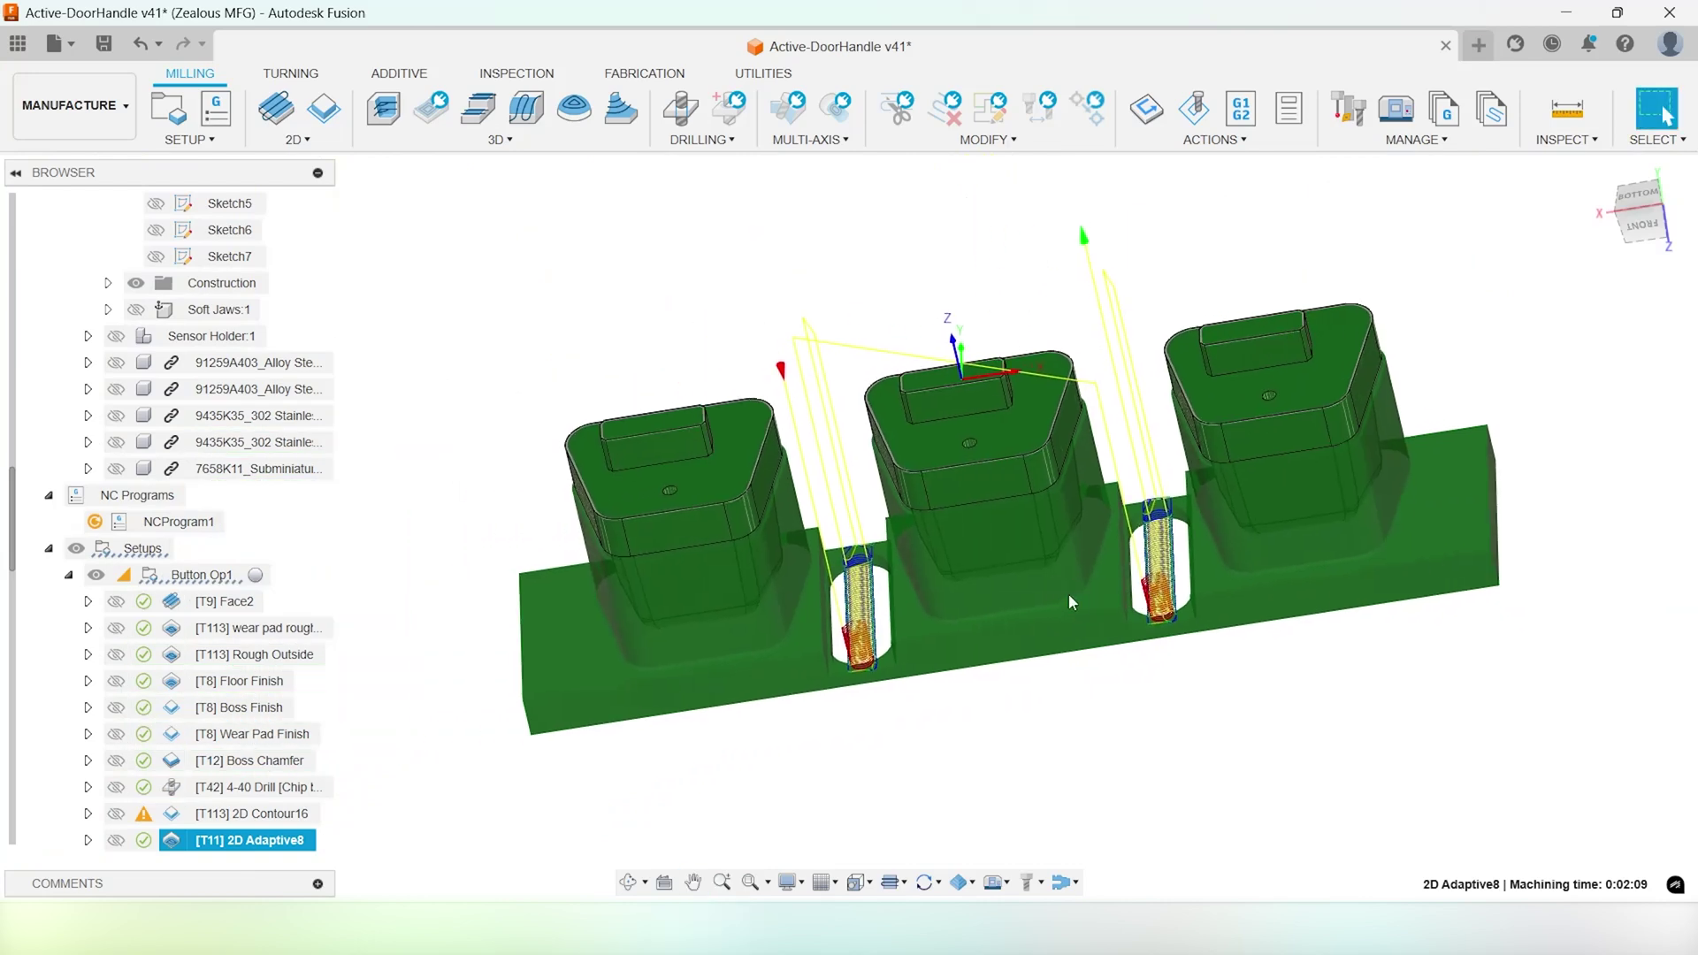
middle_click_drag(739, 566, 784, 581, "shift")
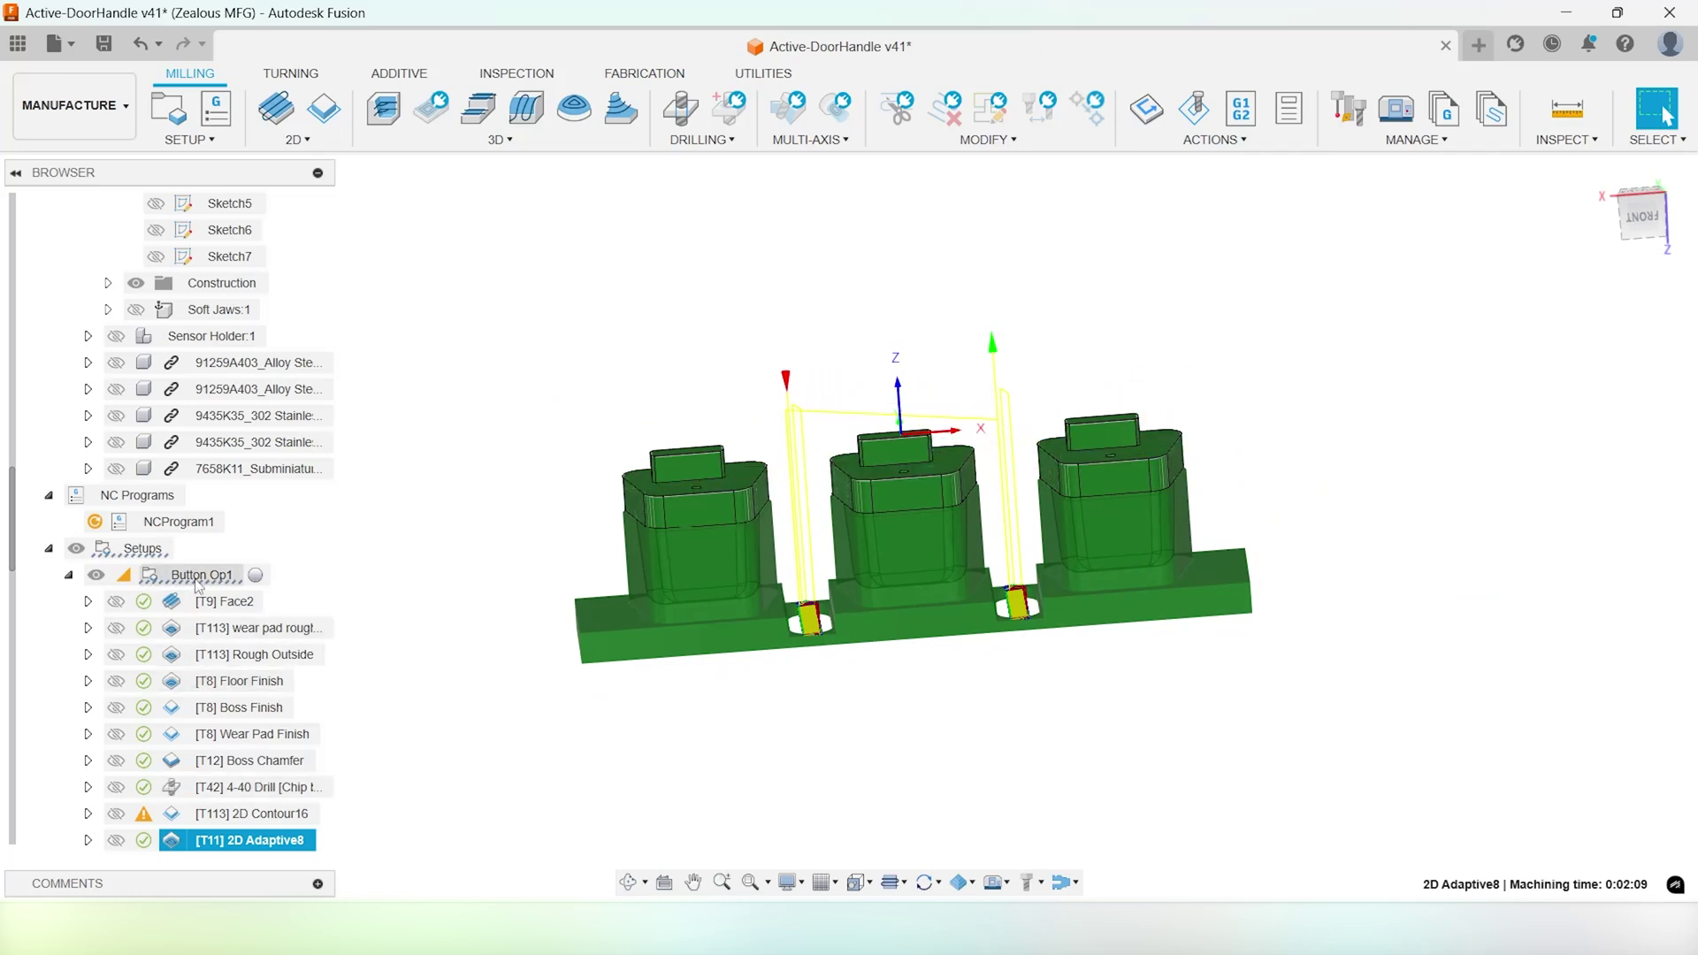
scroll(177, 703, "down", 3)
Show the Button-OP2 setup's stock, then clear the setup selection
scroll(204, 743, "down", 1)
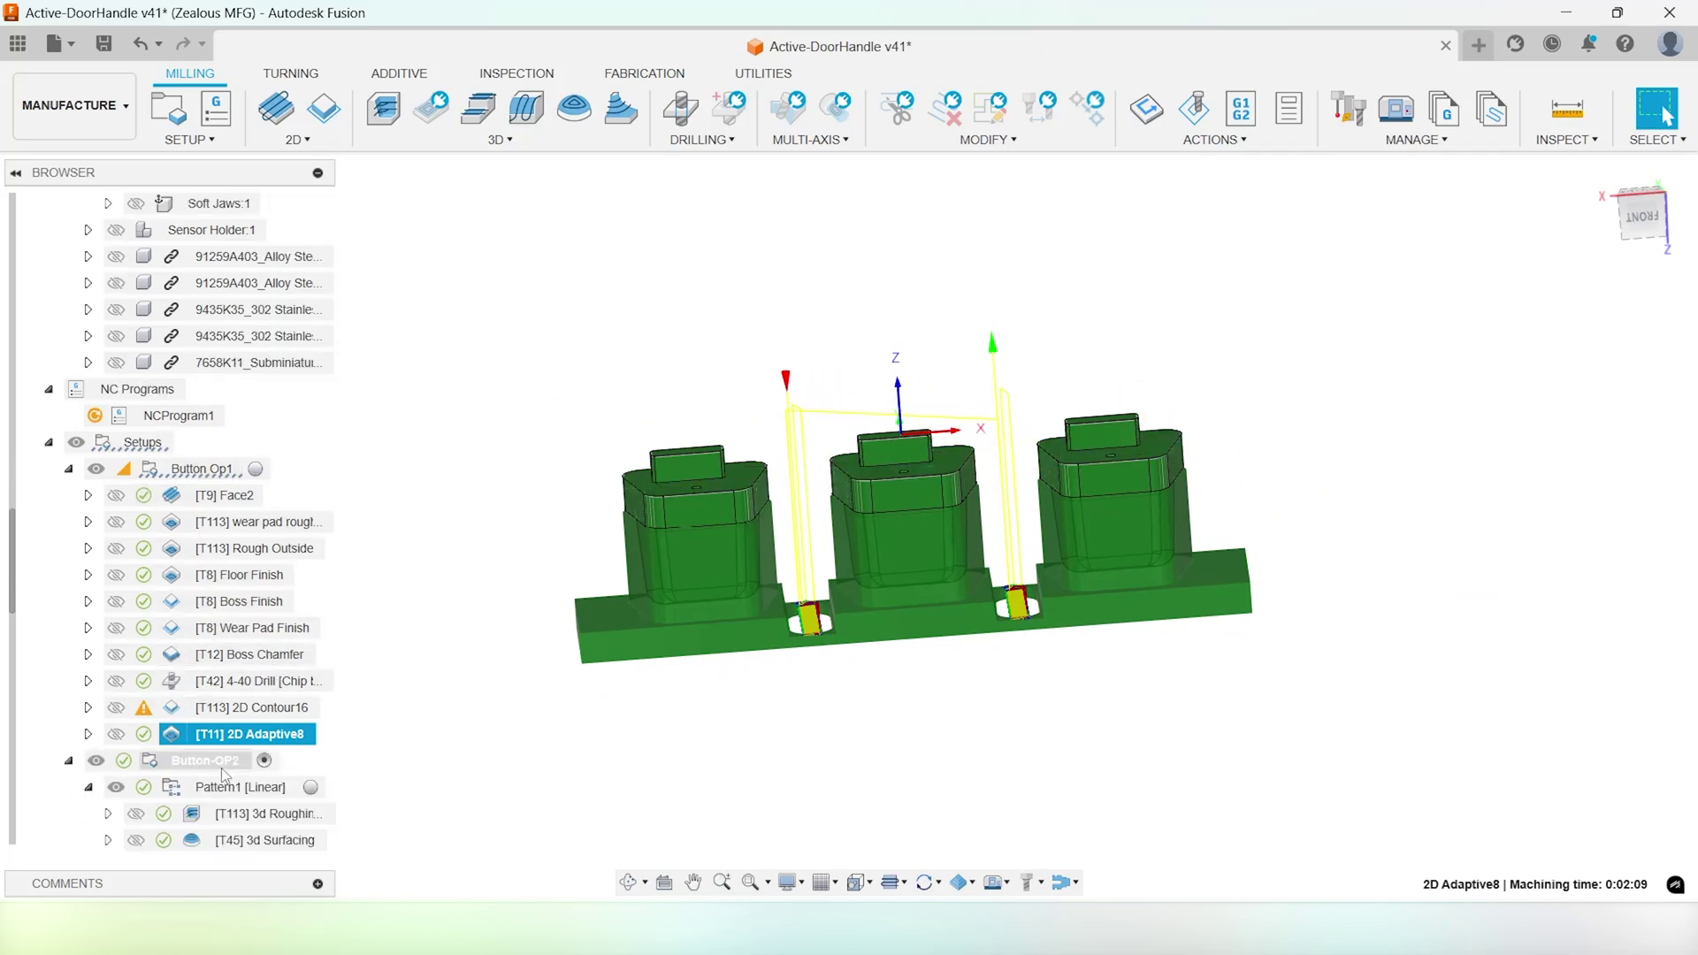
left_click(206, 762)
middle_click_drag(1017, 653, 1265, 482, "shift")
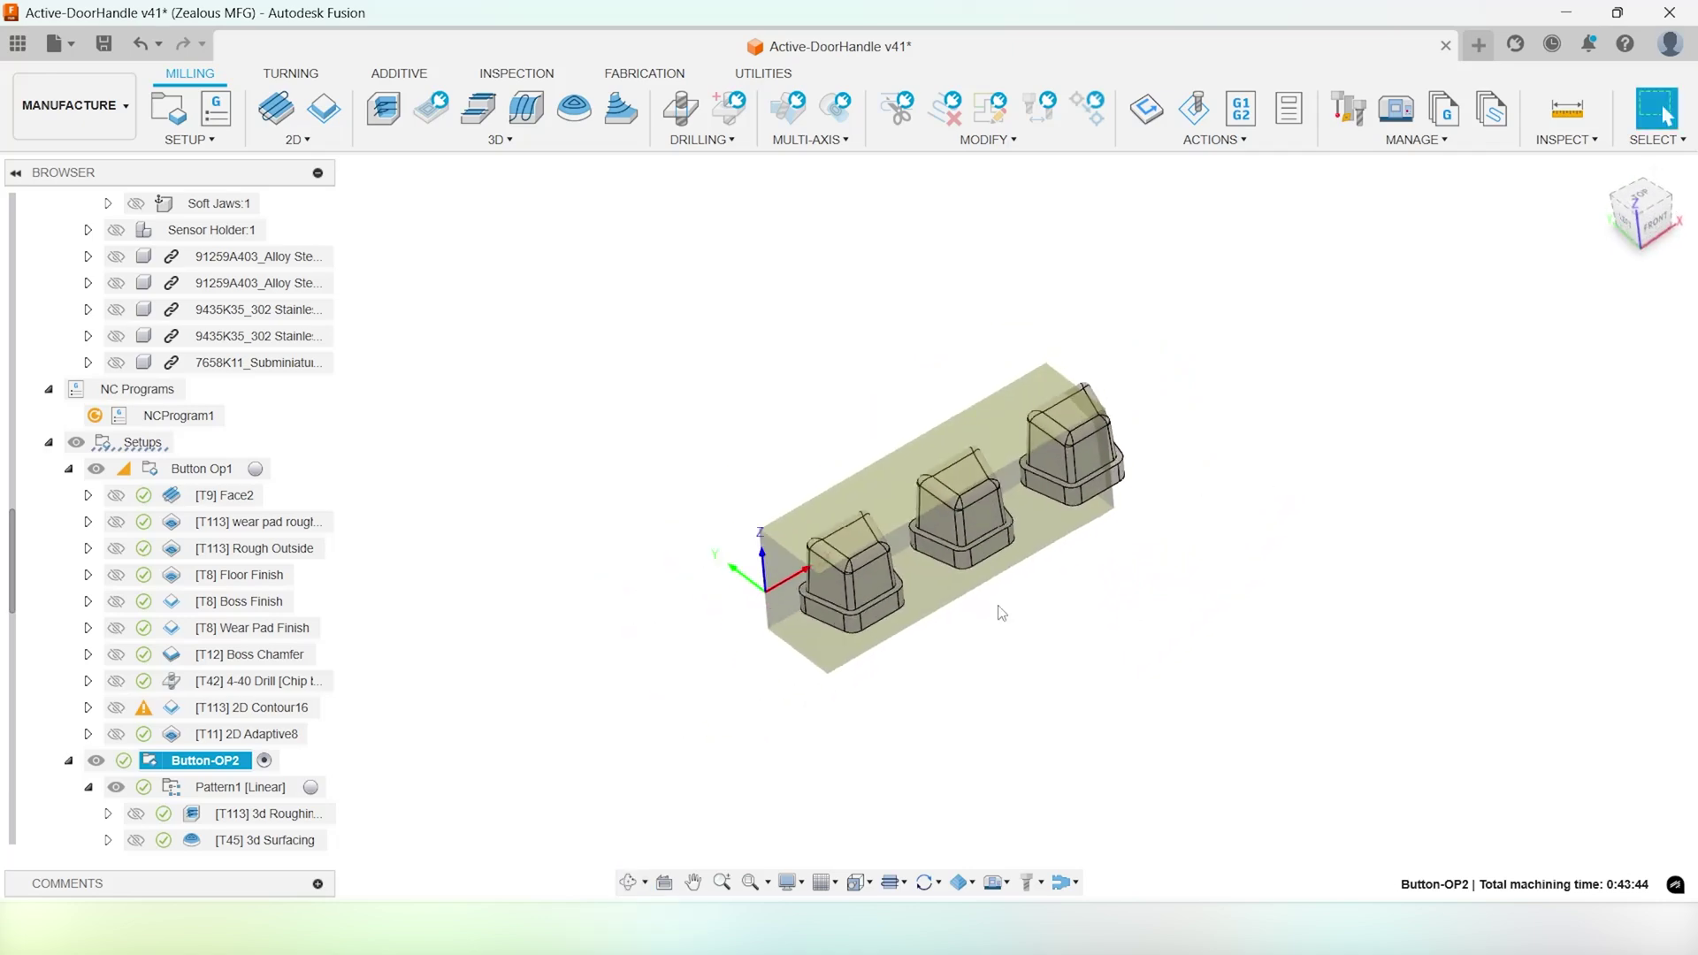
left_click(1064, 652)
Orbit underneath the 2D Adaptive8 stock to view the hollow button undersides and base slots
scroll(1064, 652, "up", 2)
middle_click_drag(1001, 510, 582, 703, "shift")
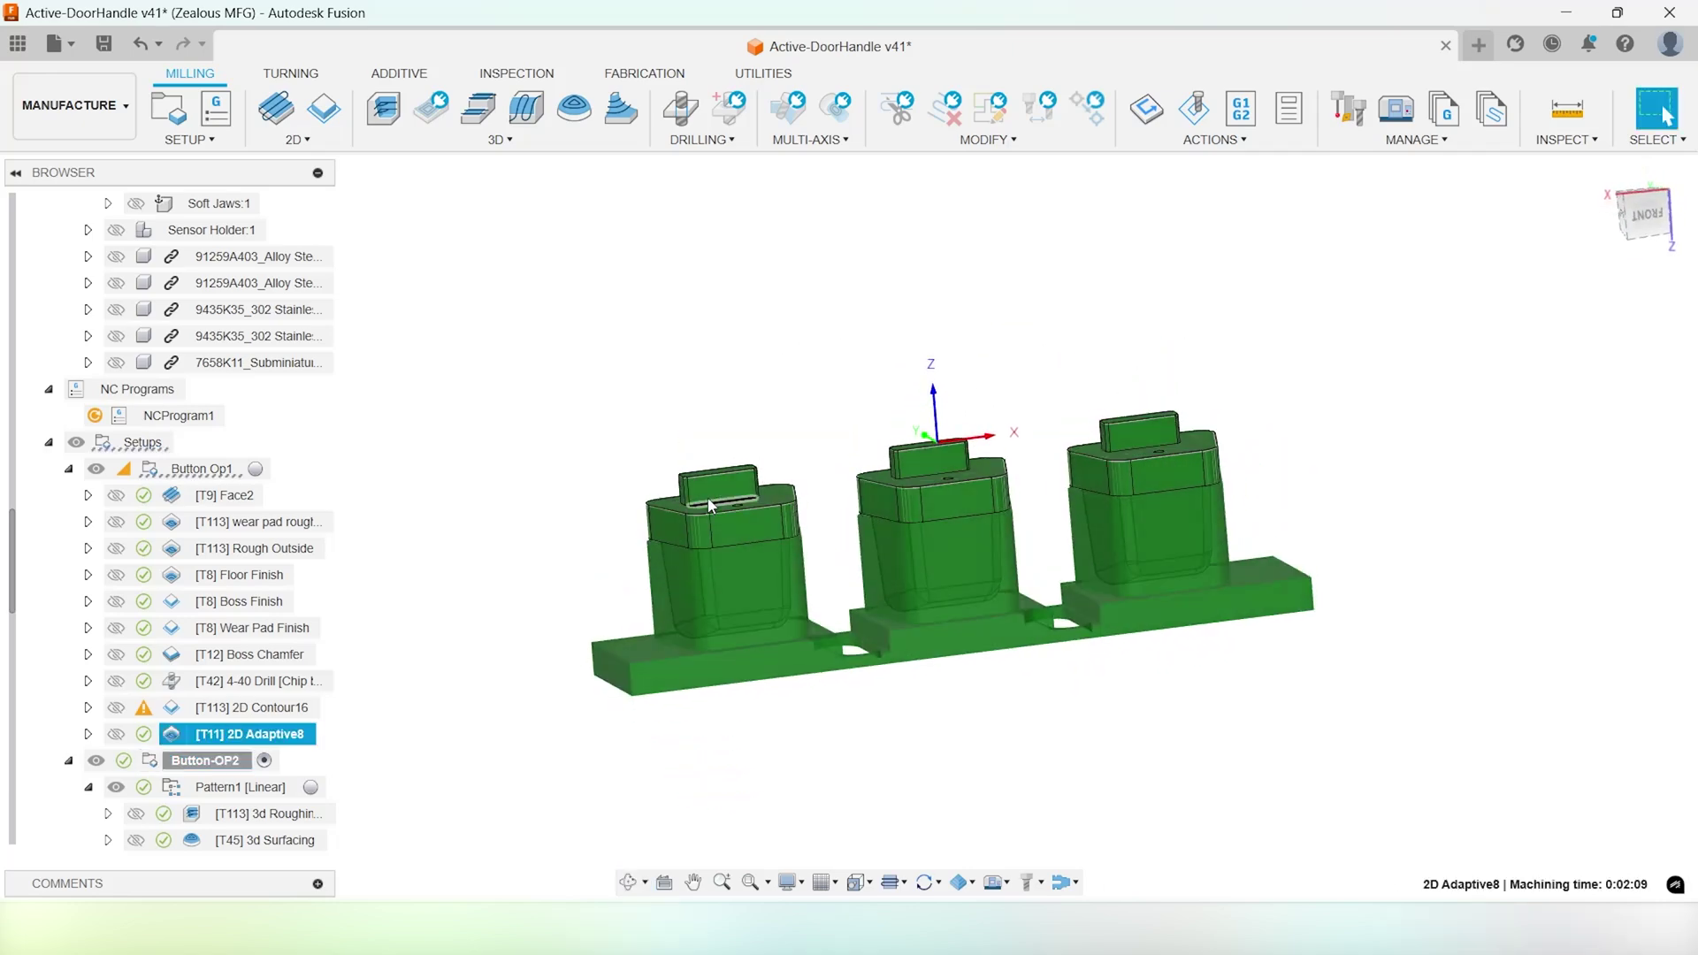
scroll(823, 603, "up", 2)
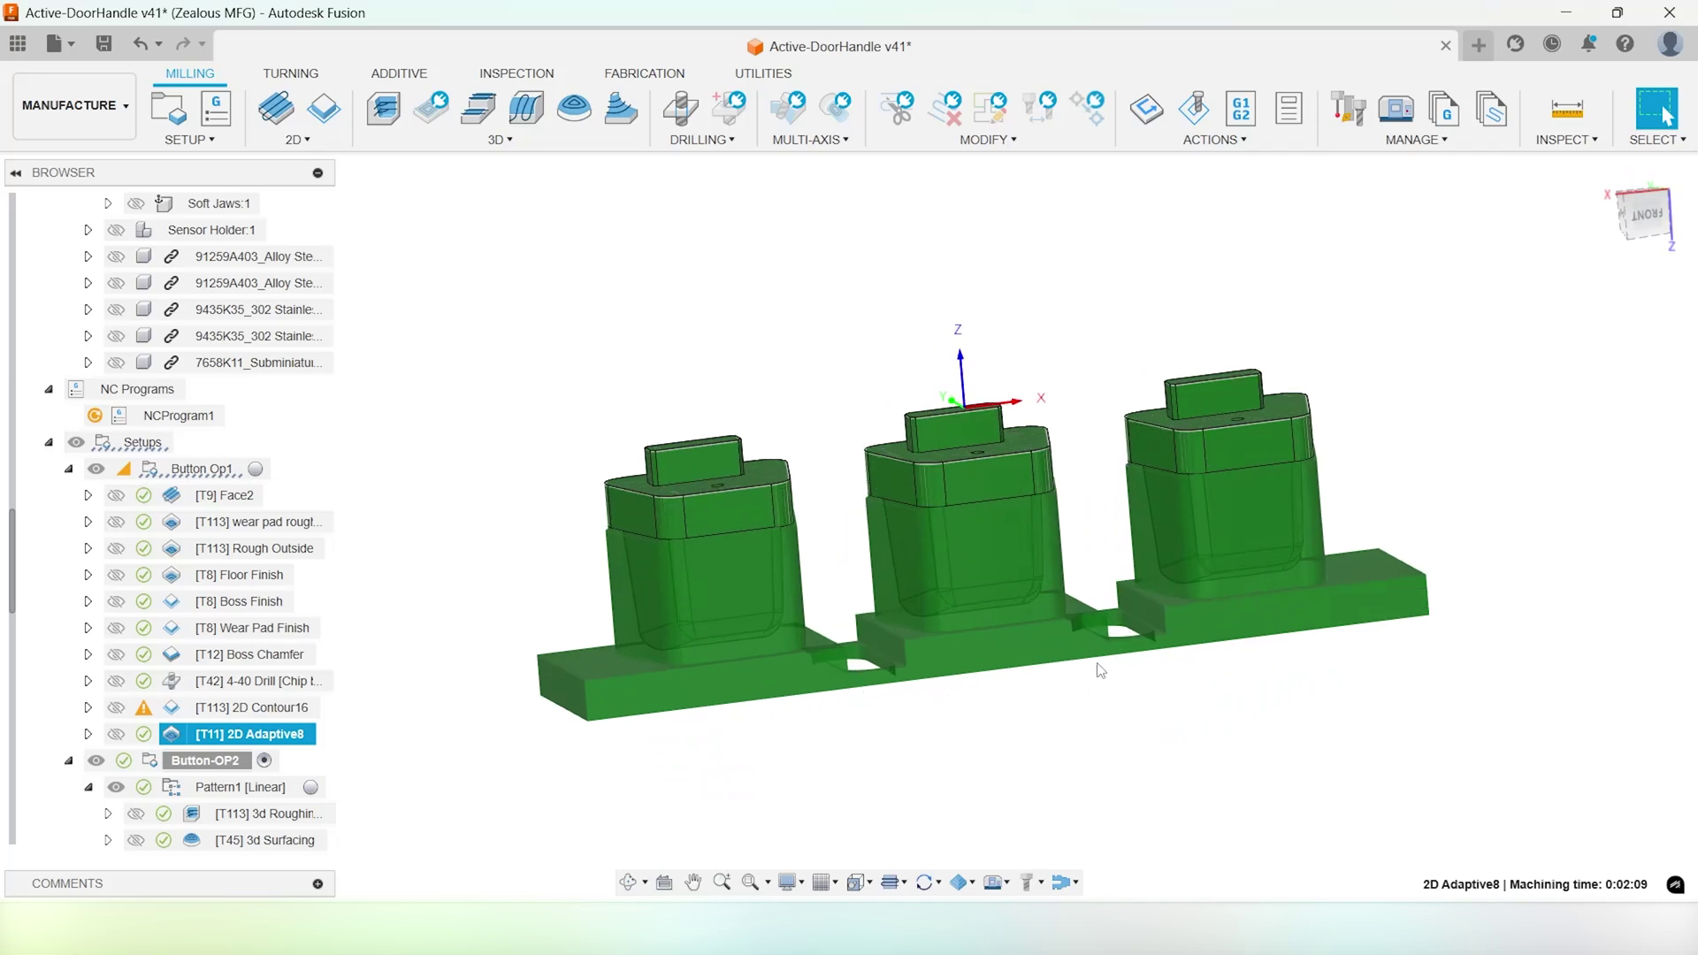
middle_click_drag(926, 588, 1232, 588, "shift")
scroll(931, 460, "up", 1)
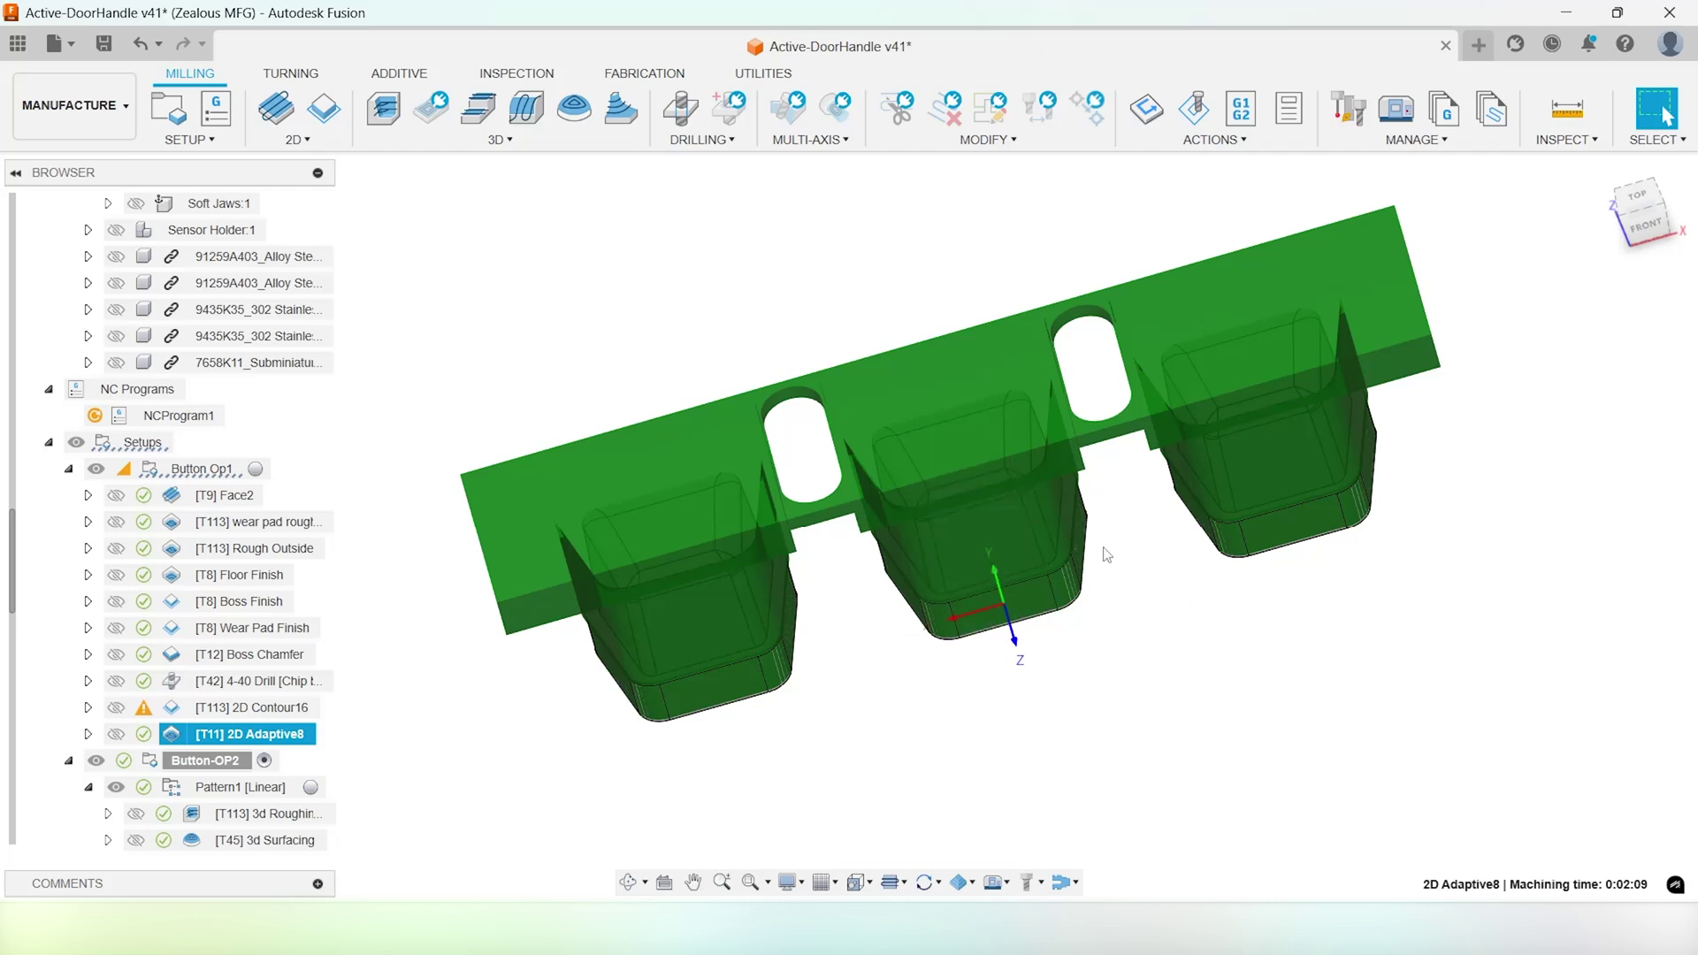
middle_click_drag(811, 665, 843, 630, "shift")
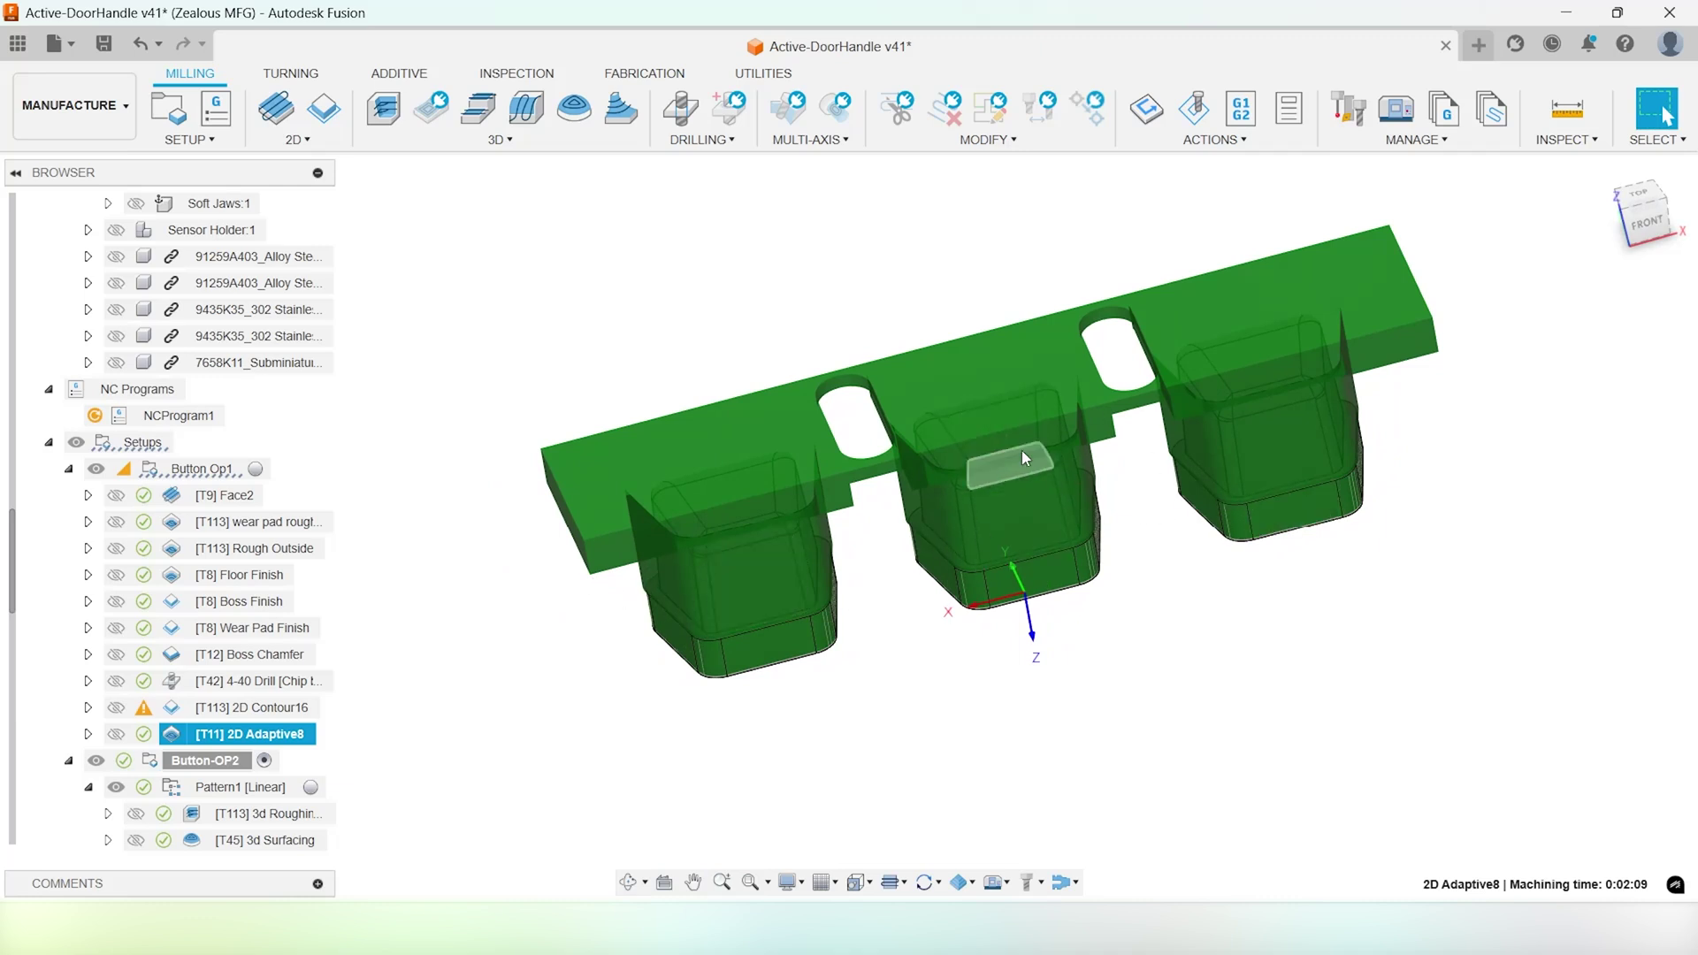
scroll(1044, 502, "down", 1)
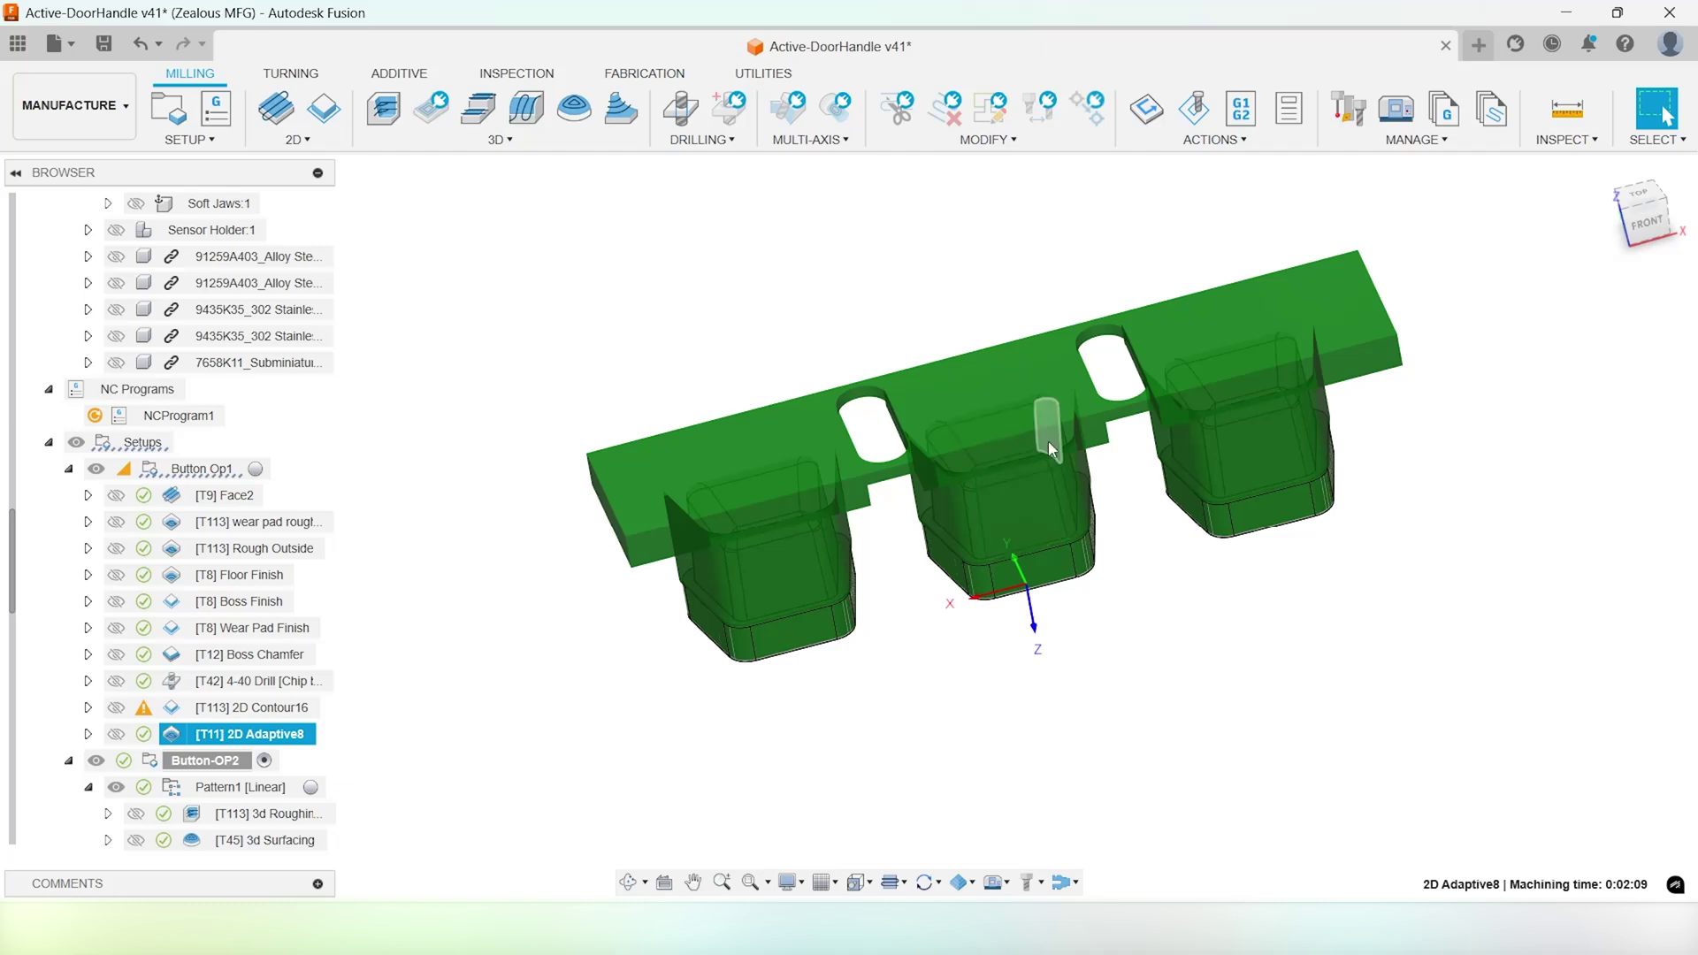
left_click(209, 762)
Hide Body2 and Body3 and show Body5 in the Button-OP2 stock
scroll(216, 385, "up", 3)
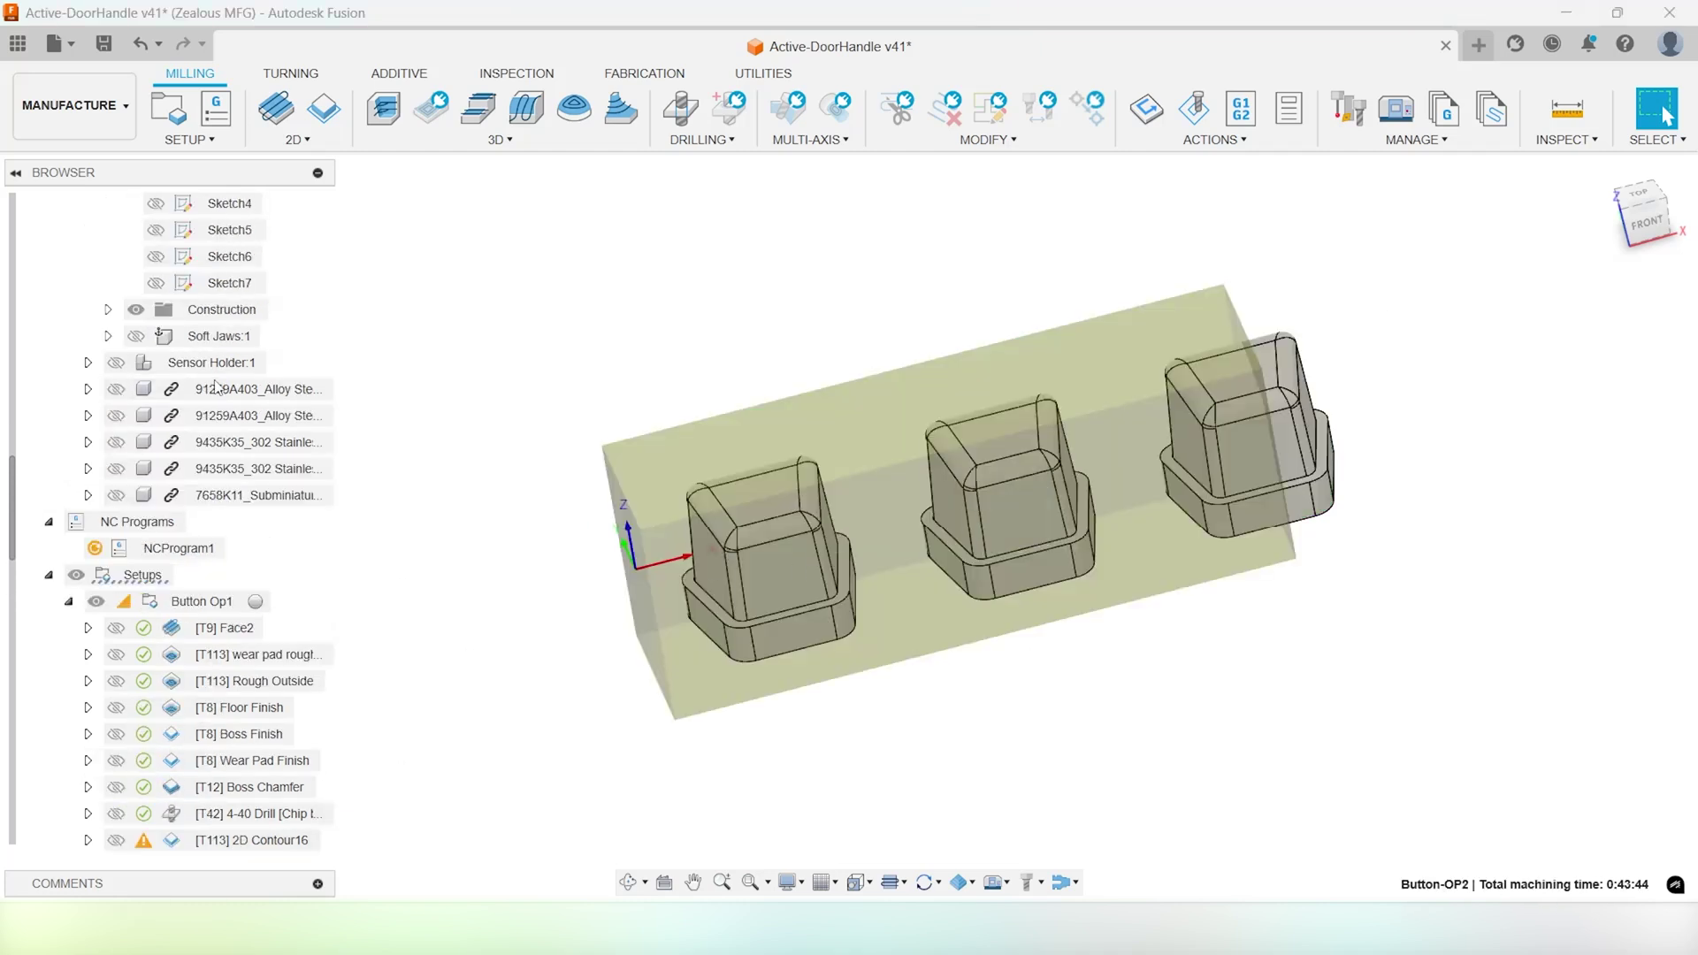
scroll(216, 385, "up", 8)
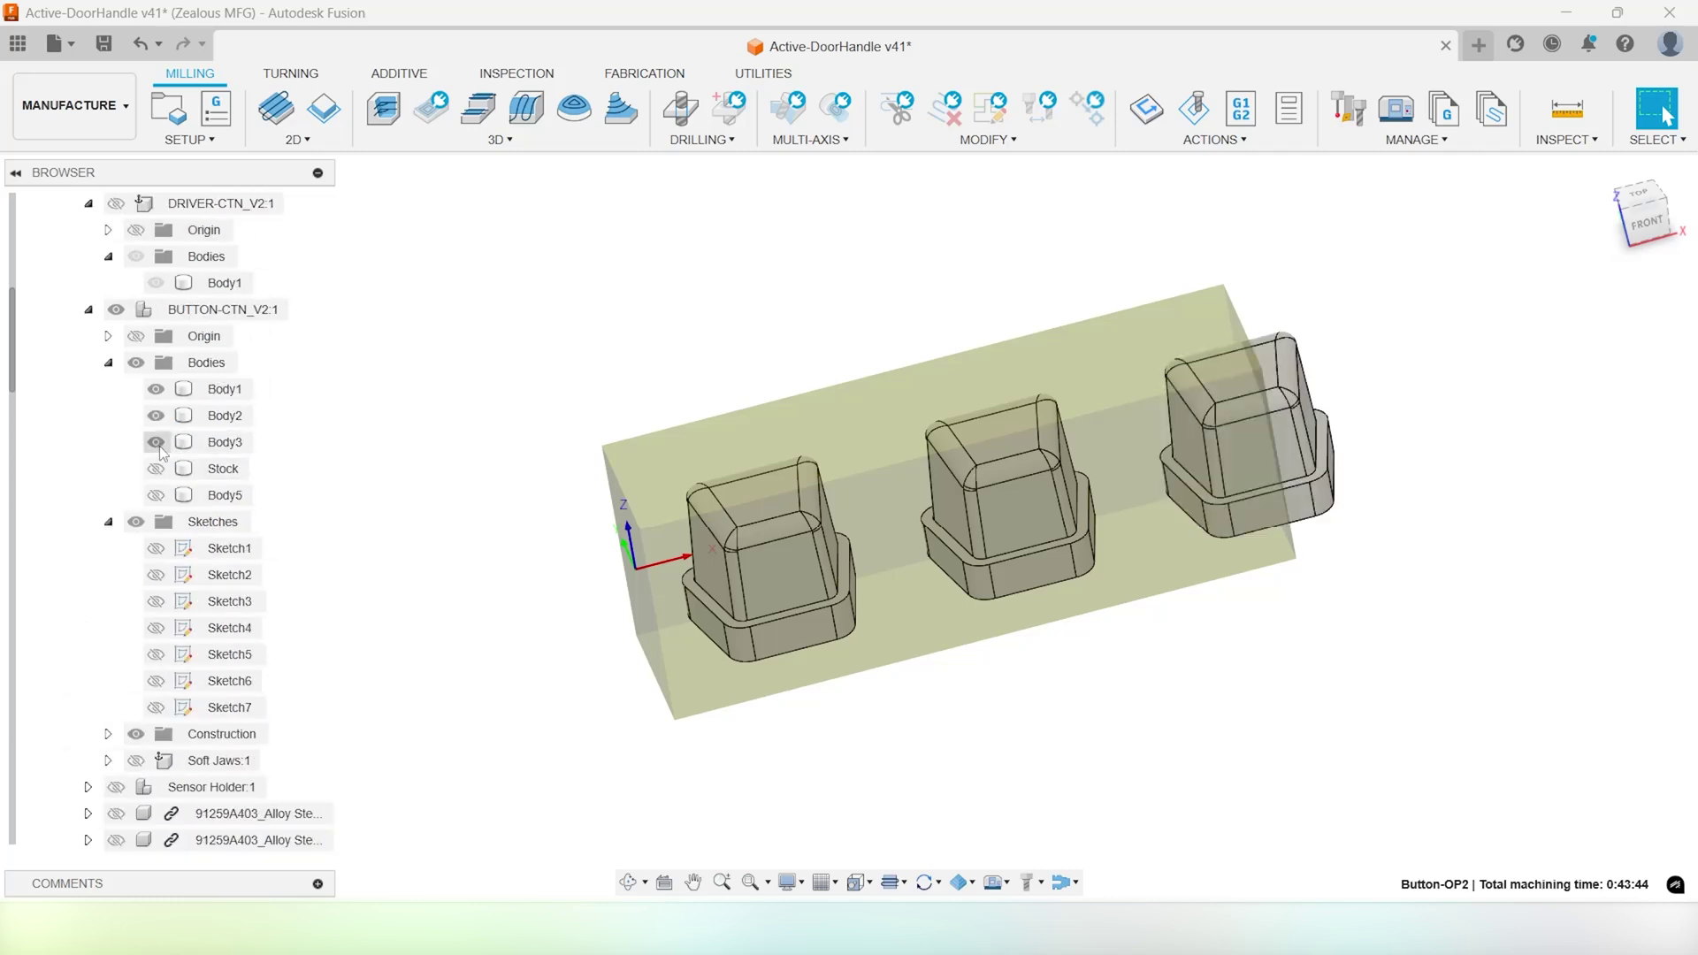
left_click(155, 416)
left_click(156, 443)
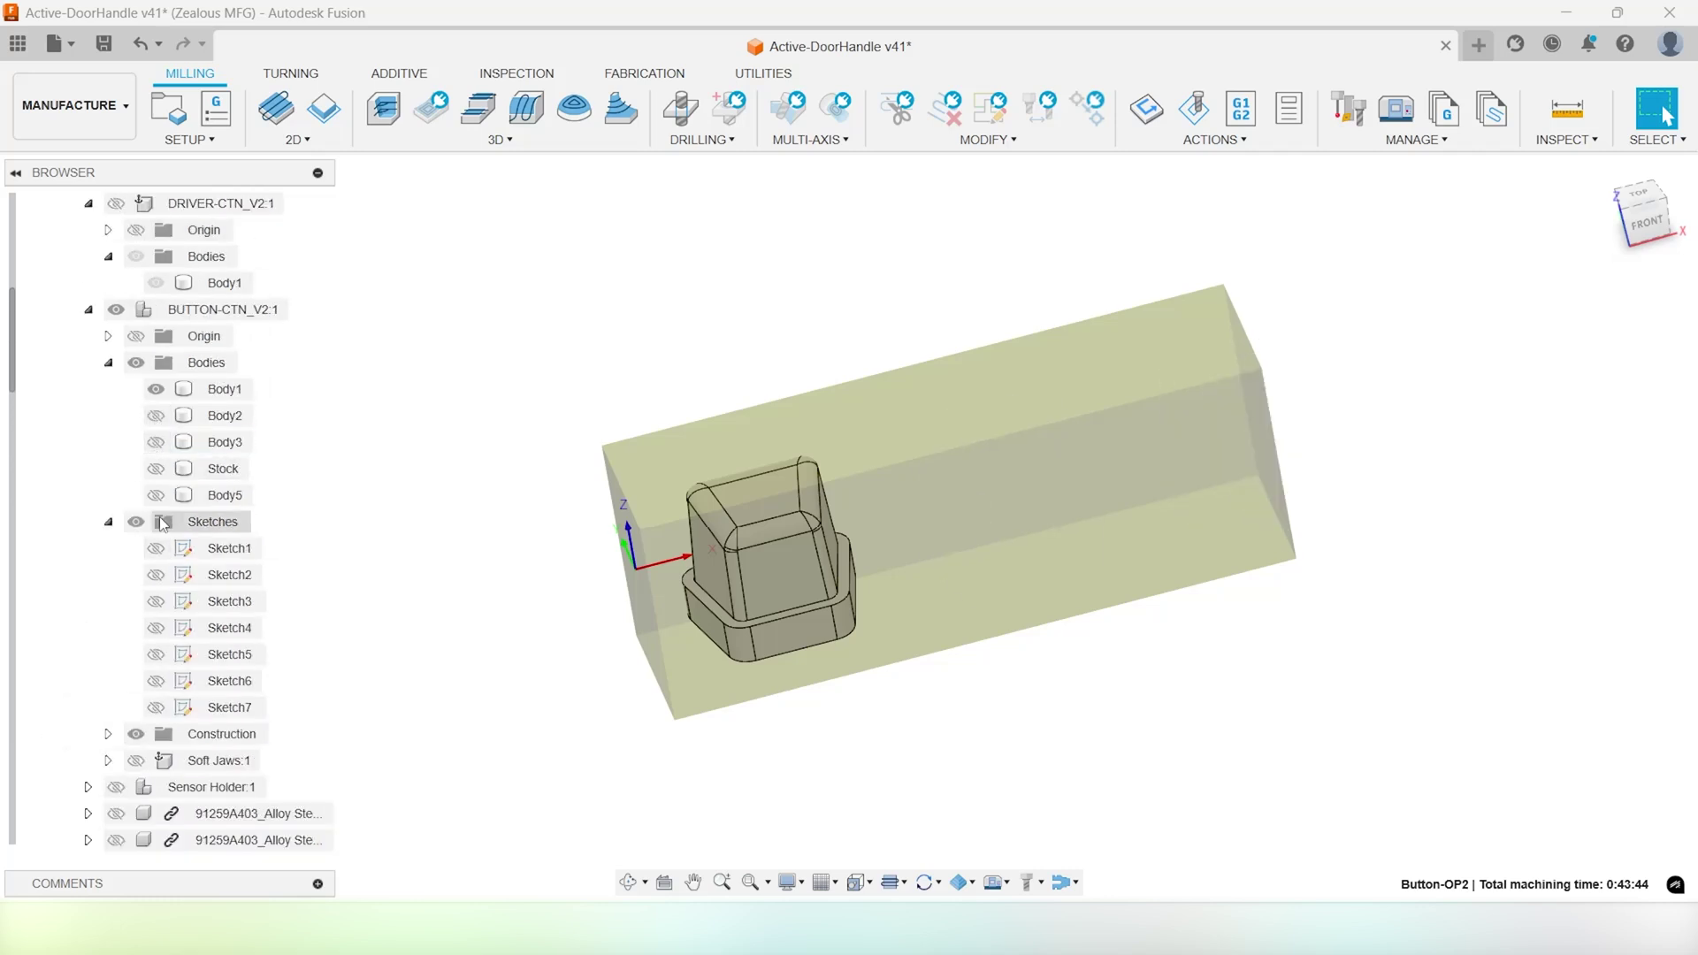
left_click(156, 496)
middle_click_drag(968, 522, 960, 535, "shift")
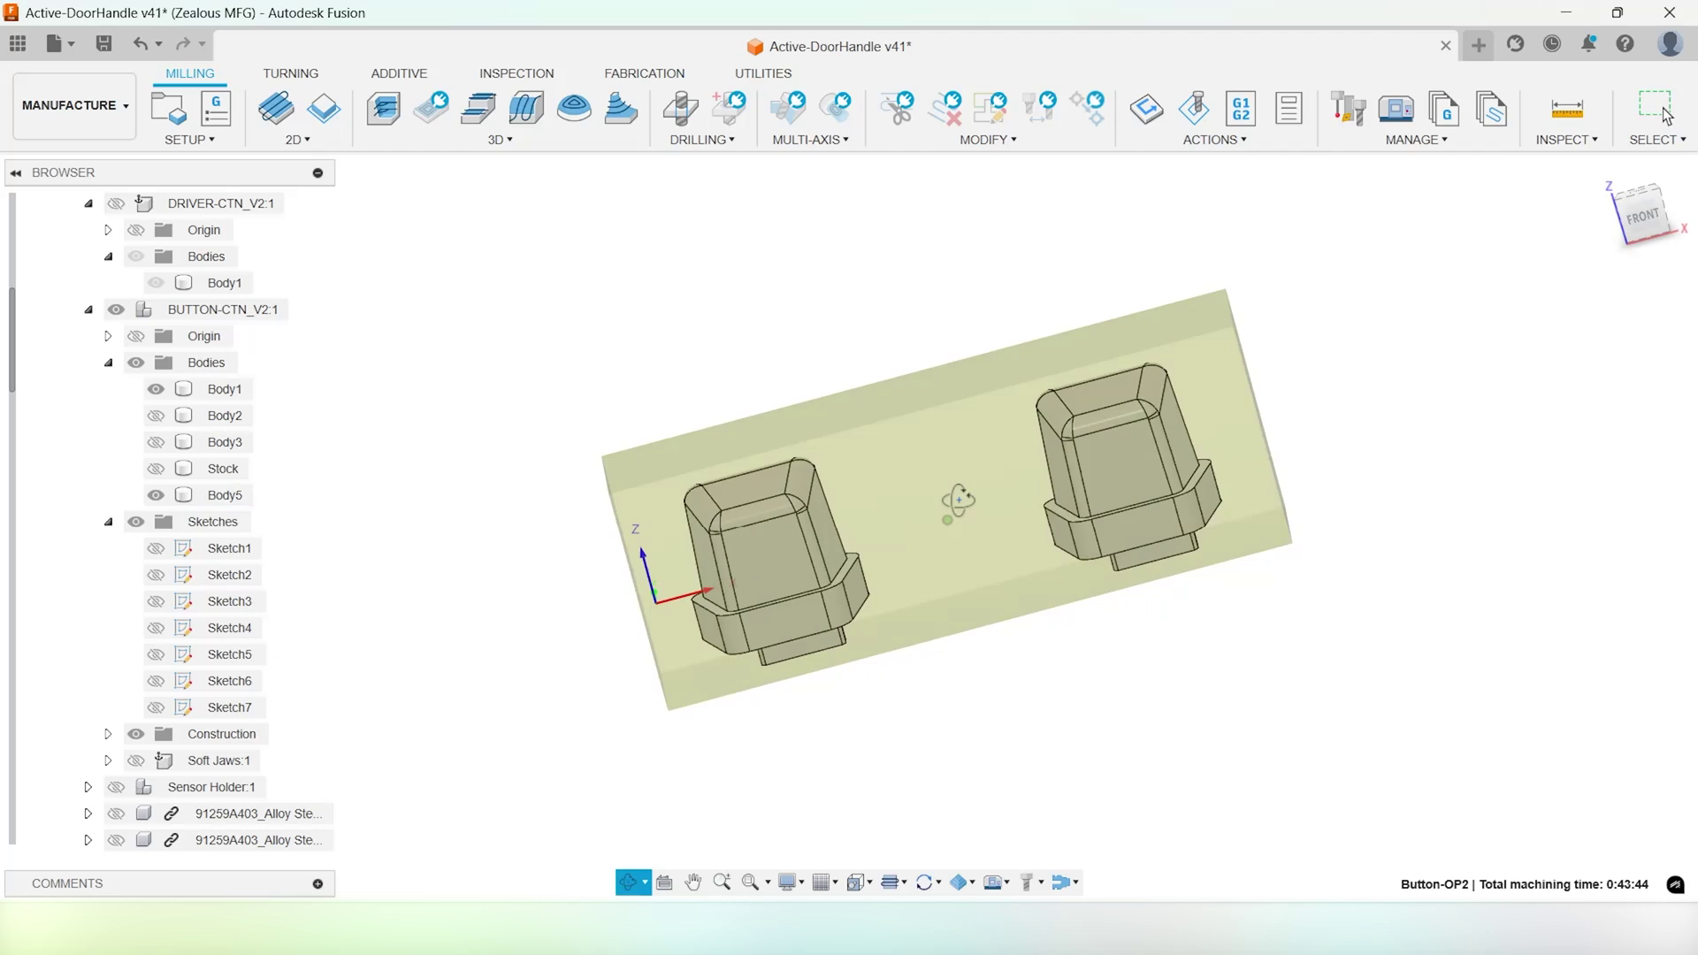
scroll(206, 619, "down", 8)
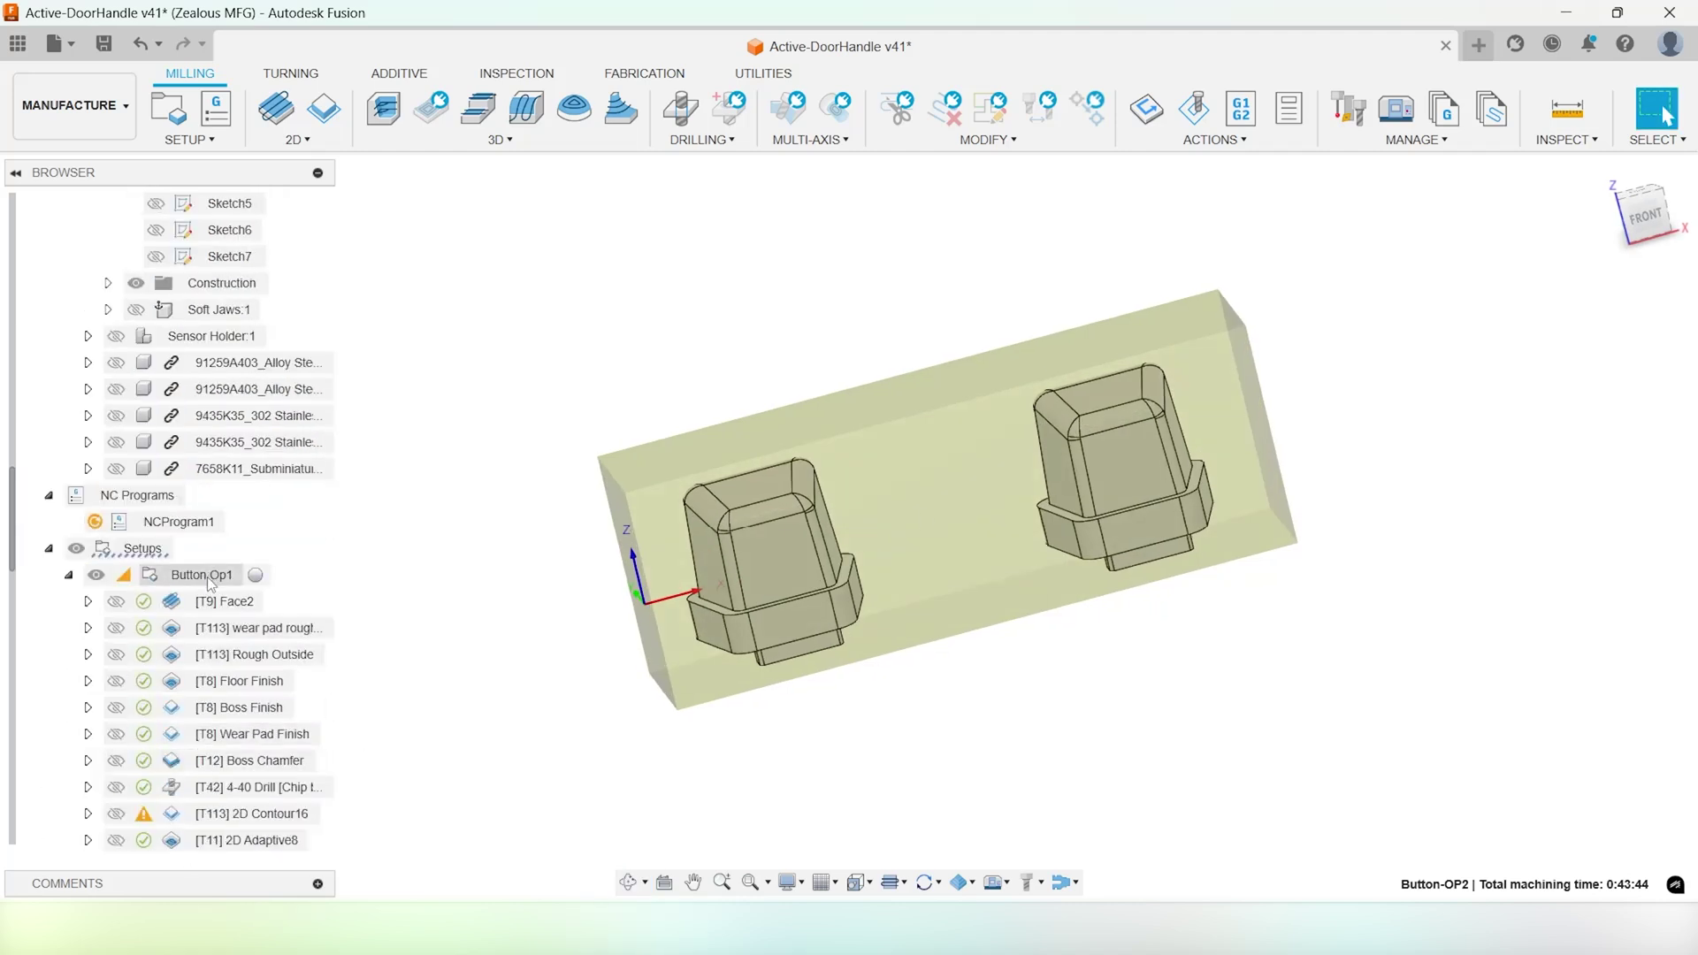
Review the Button Op1 and Button-OP2 setups and the 3d Roughing result
left_click(207, 575)
scroll(221, 672, "down", 5)
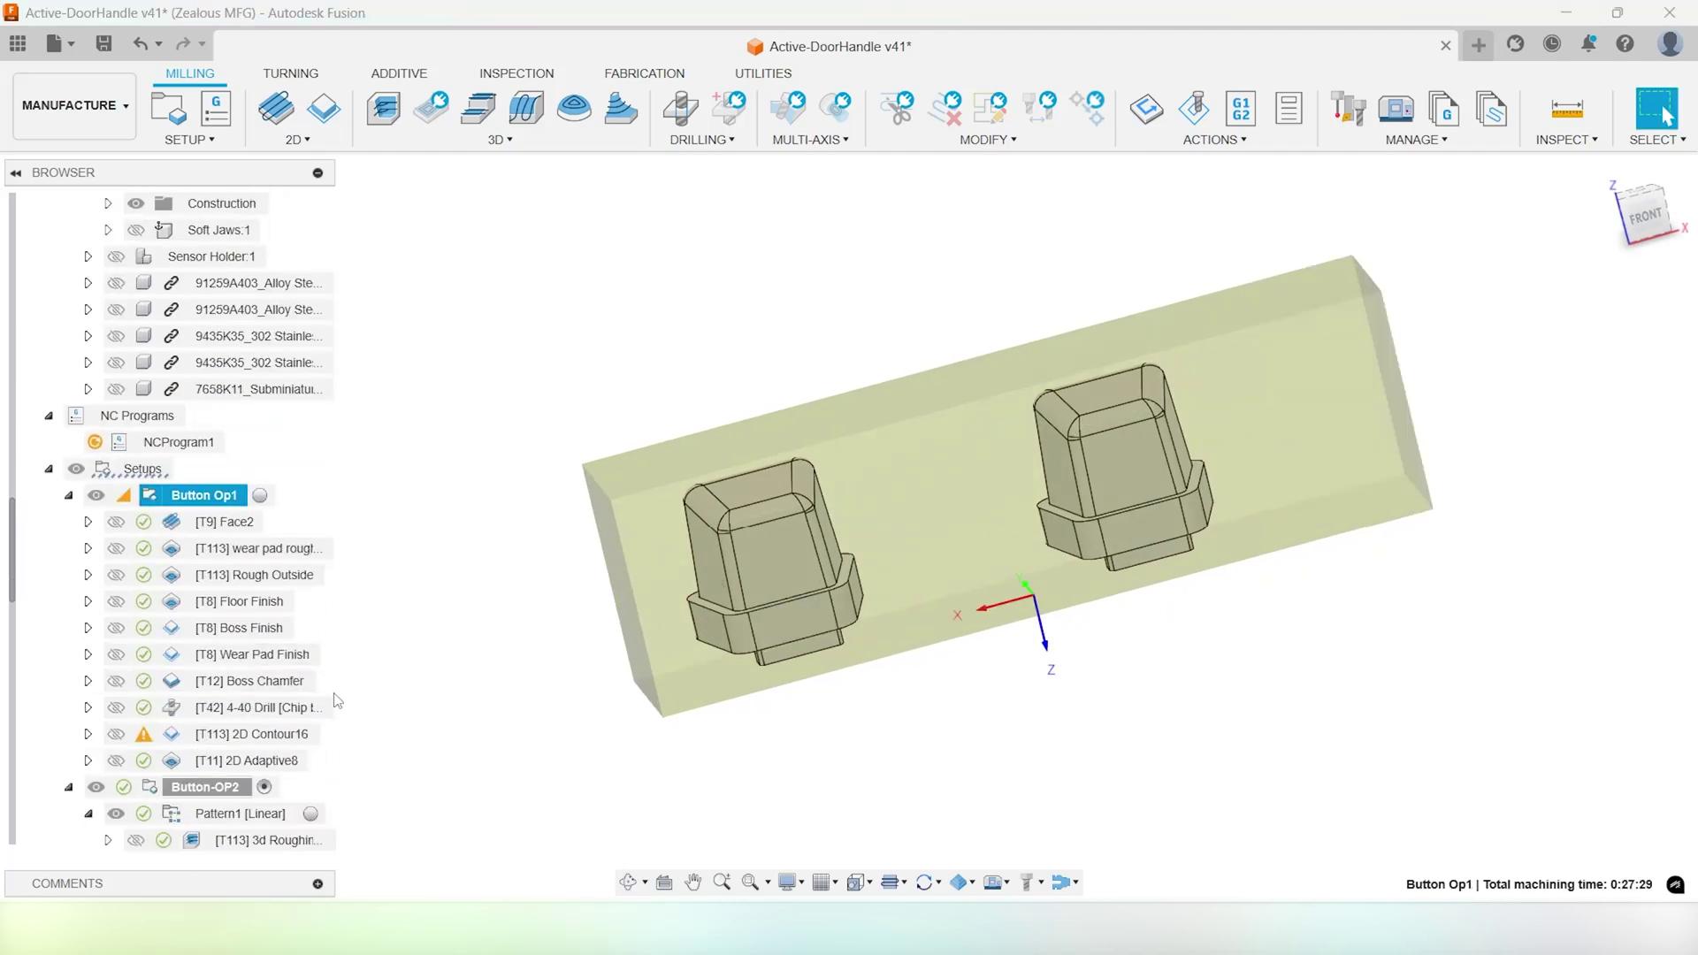
left_click(217, 657)
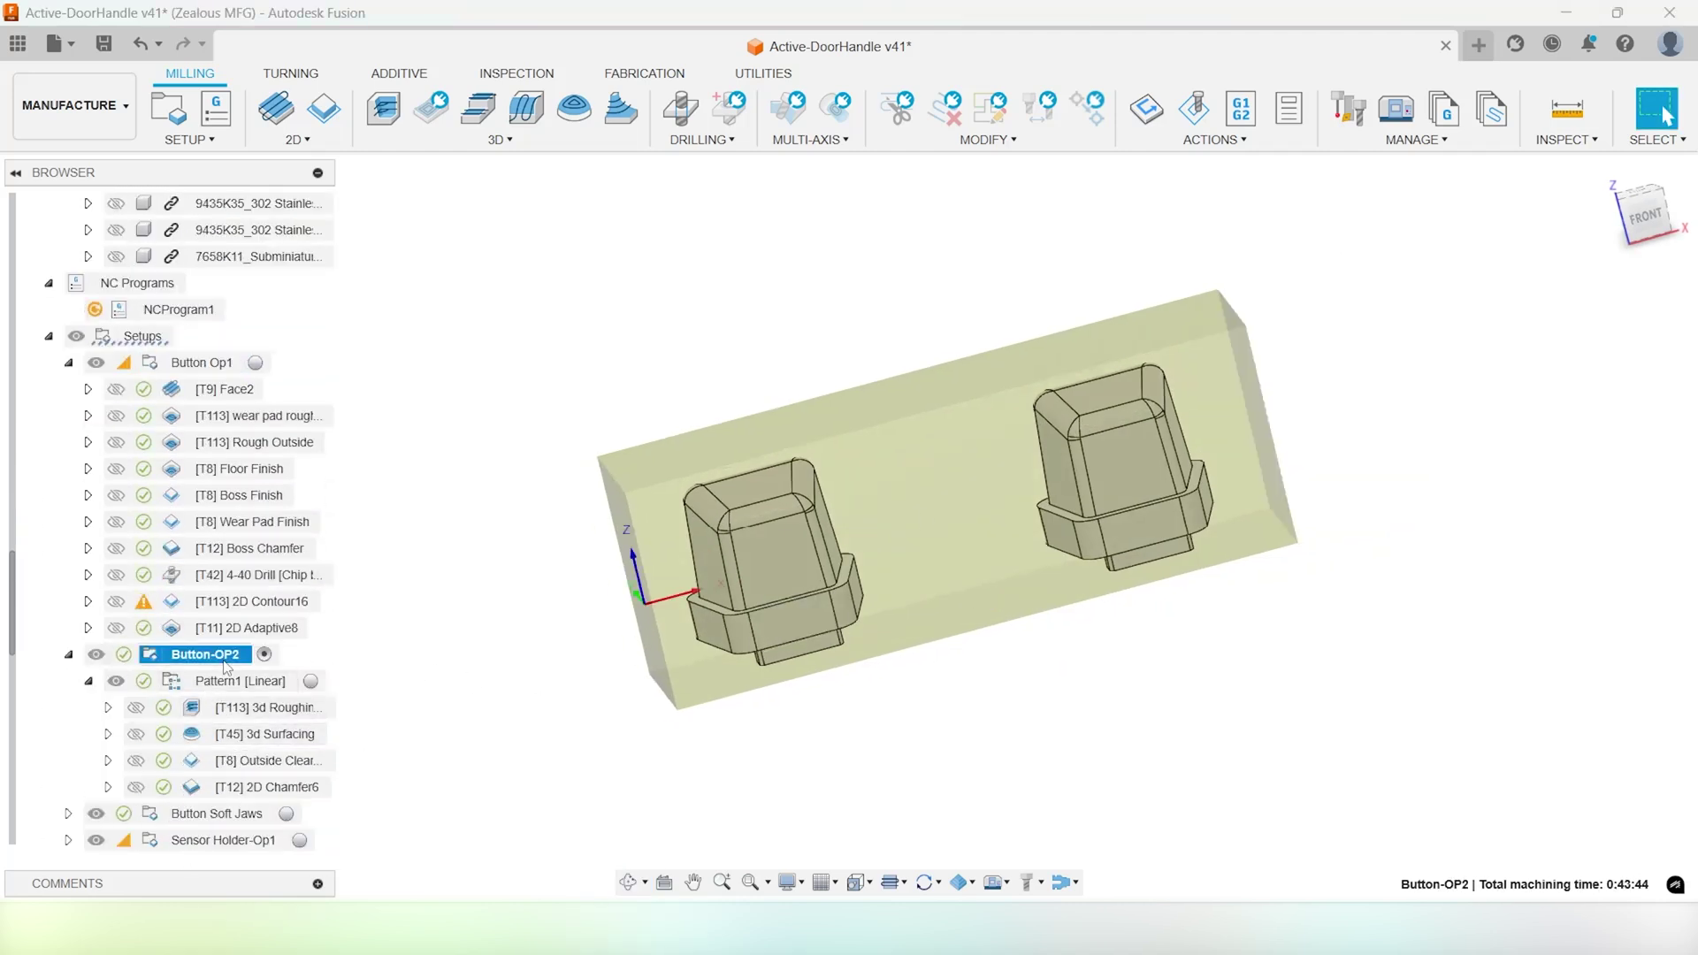
left_click(256, 708)
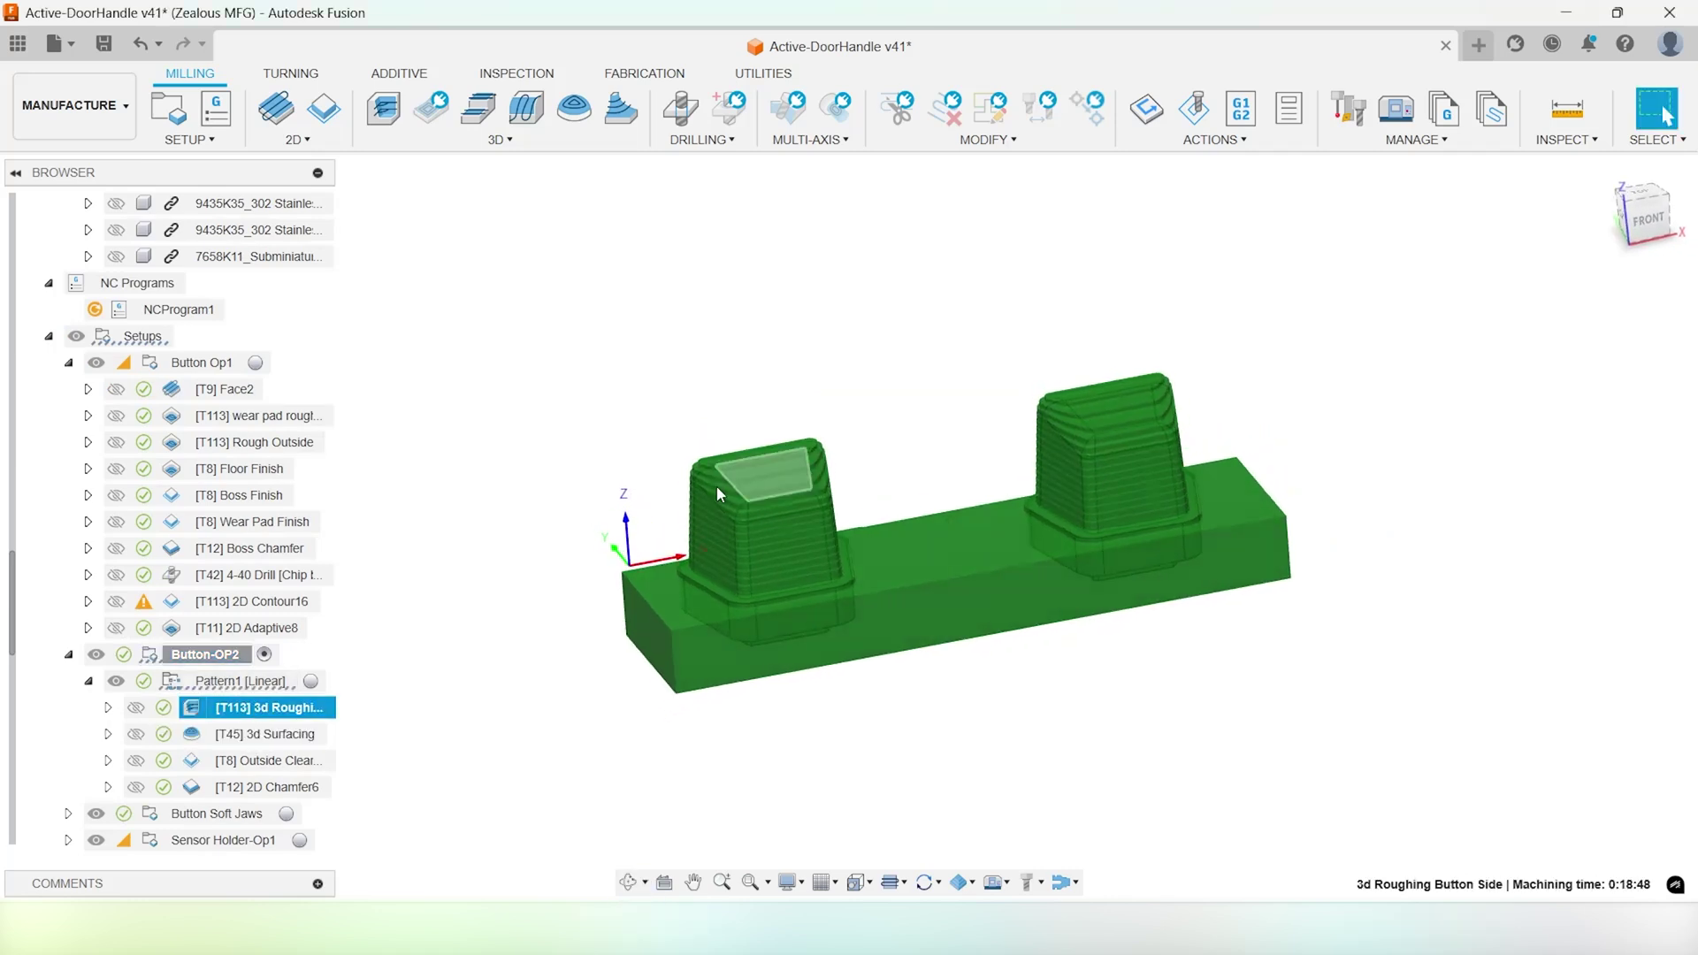
left_click(421, 556)
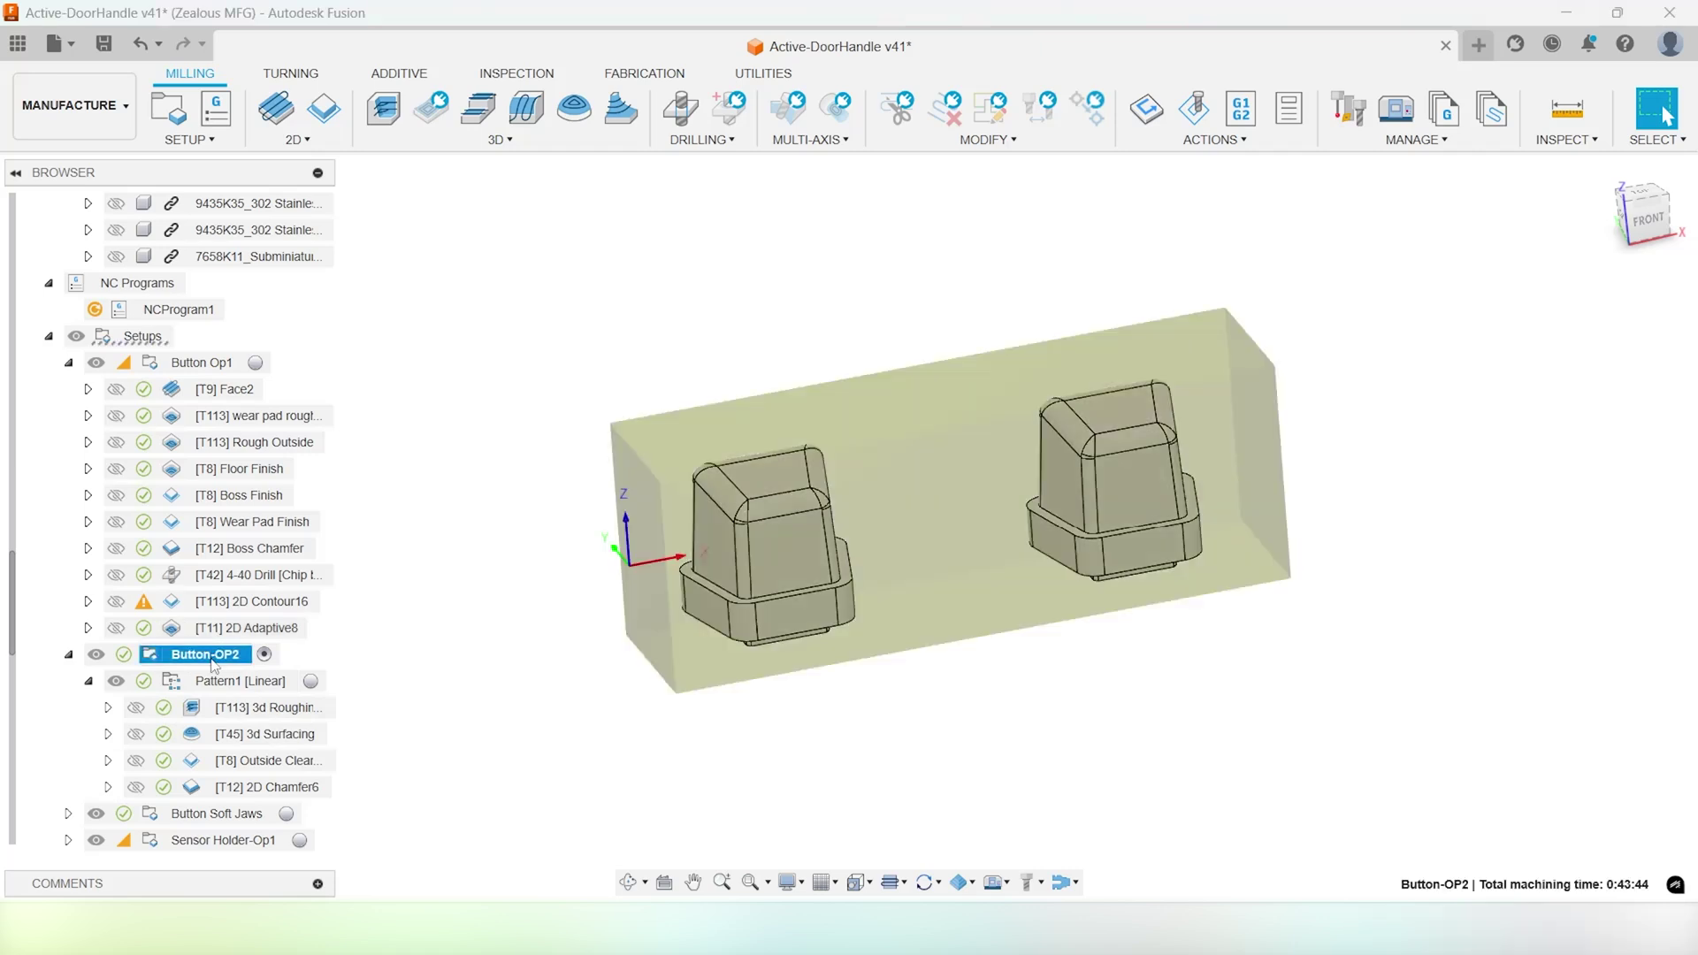
Orbit over the button pockets, snap to a top view, then orbit to a near-front view
middle_click_drag(610, 584, 611, 659, "shift")
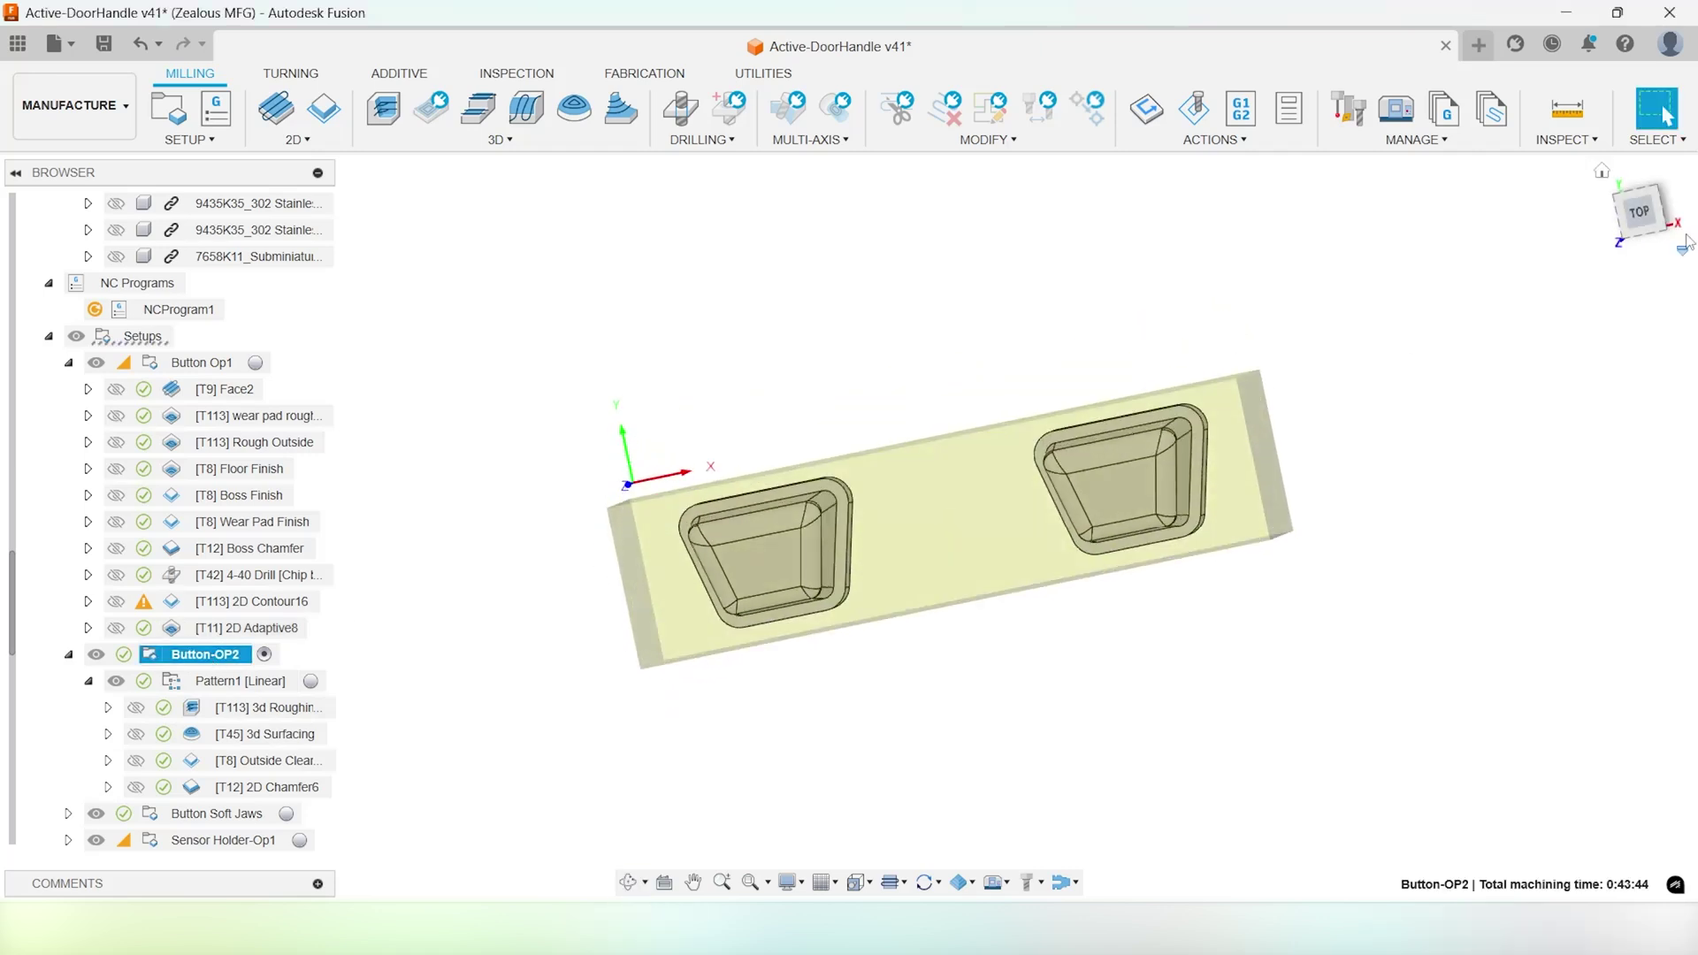
scroll(624, 478, "up", 3)
scroll(619, 477, "down", 2)
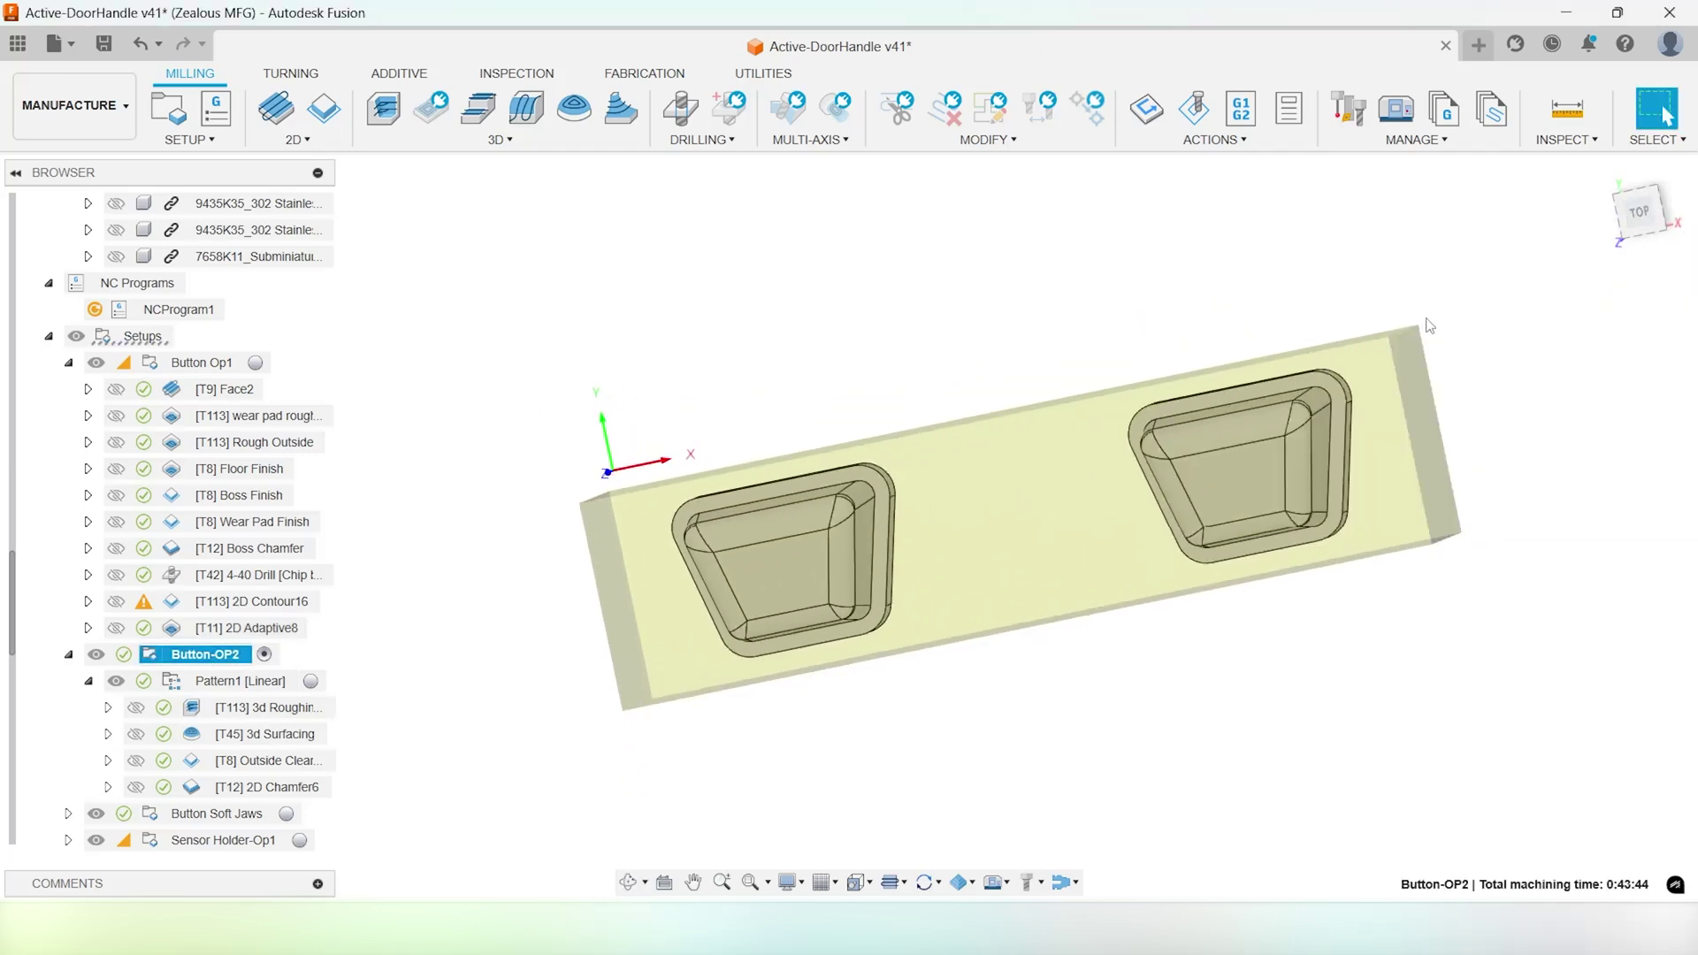
left_click(1657, 221)
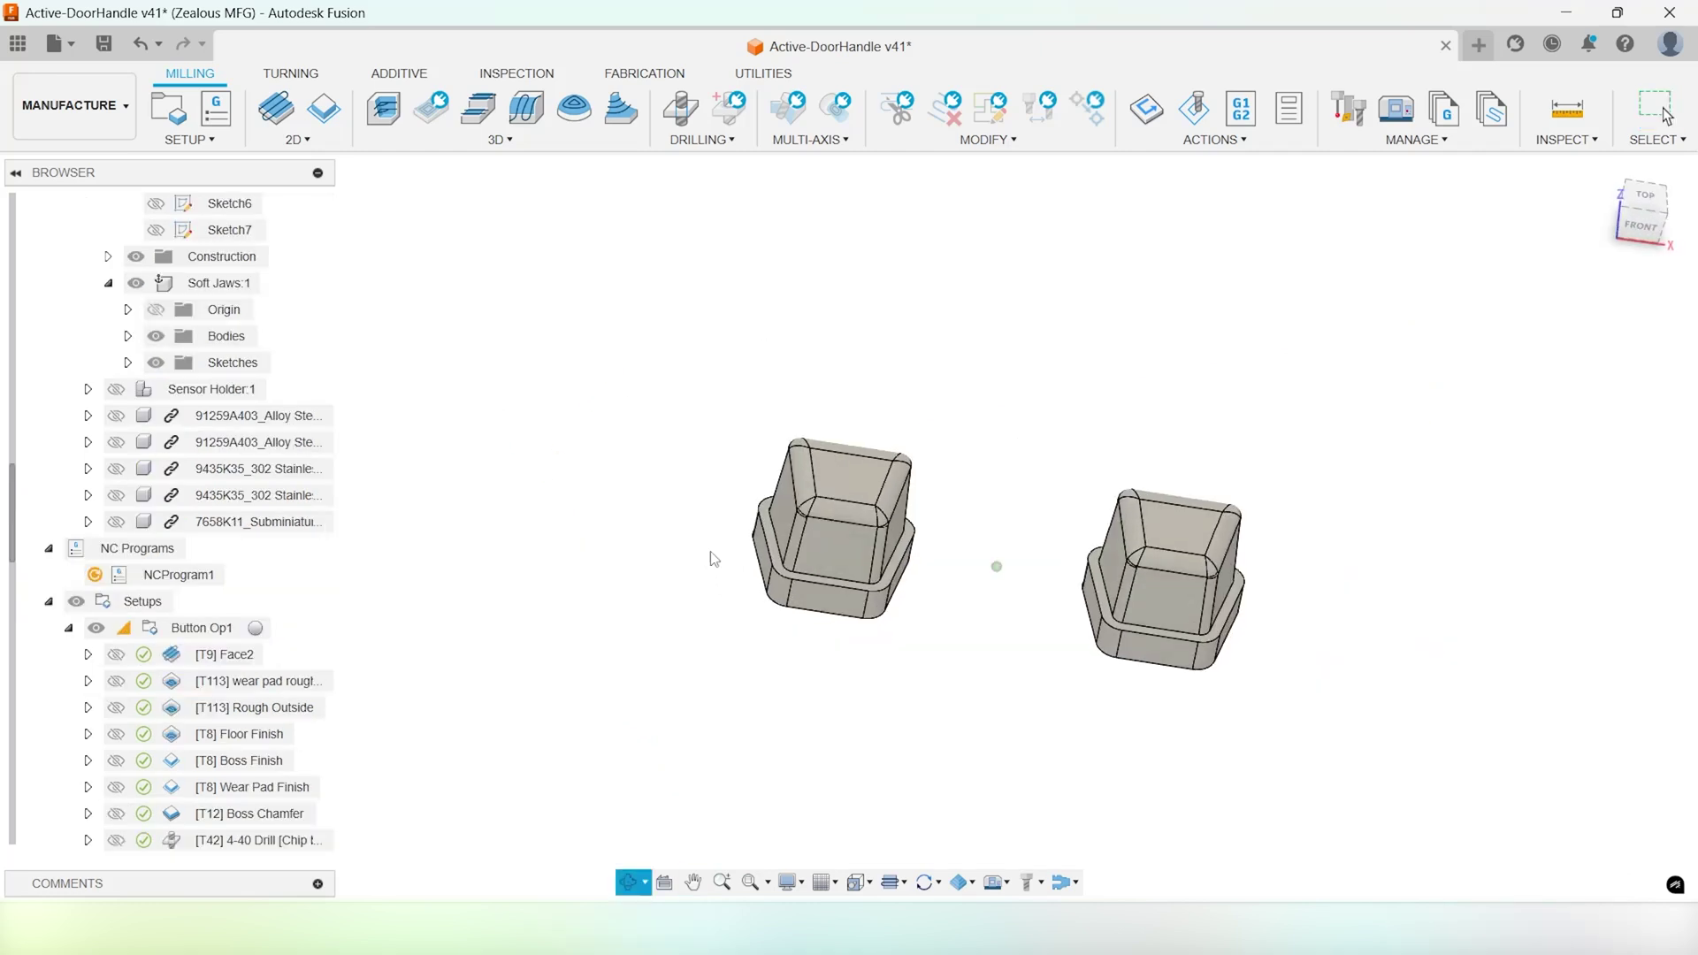
key("Escape")
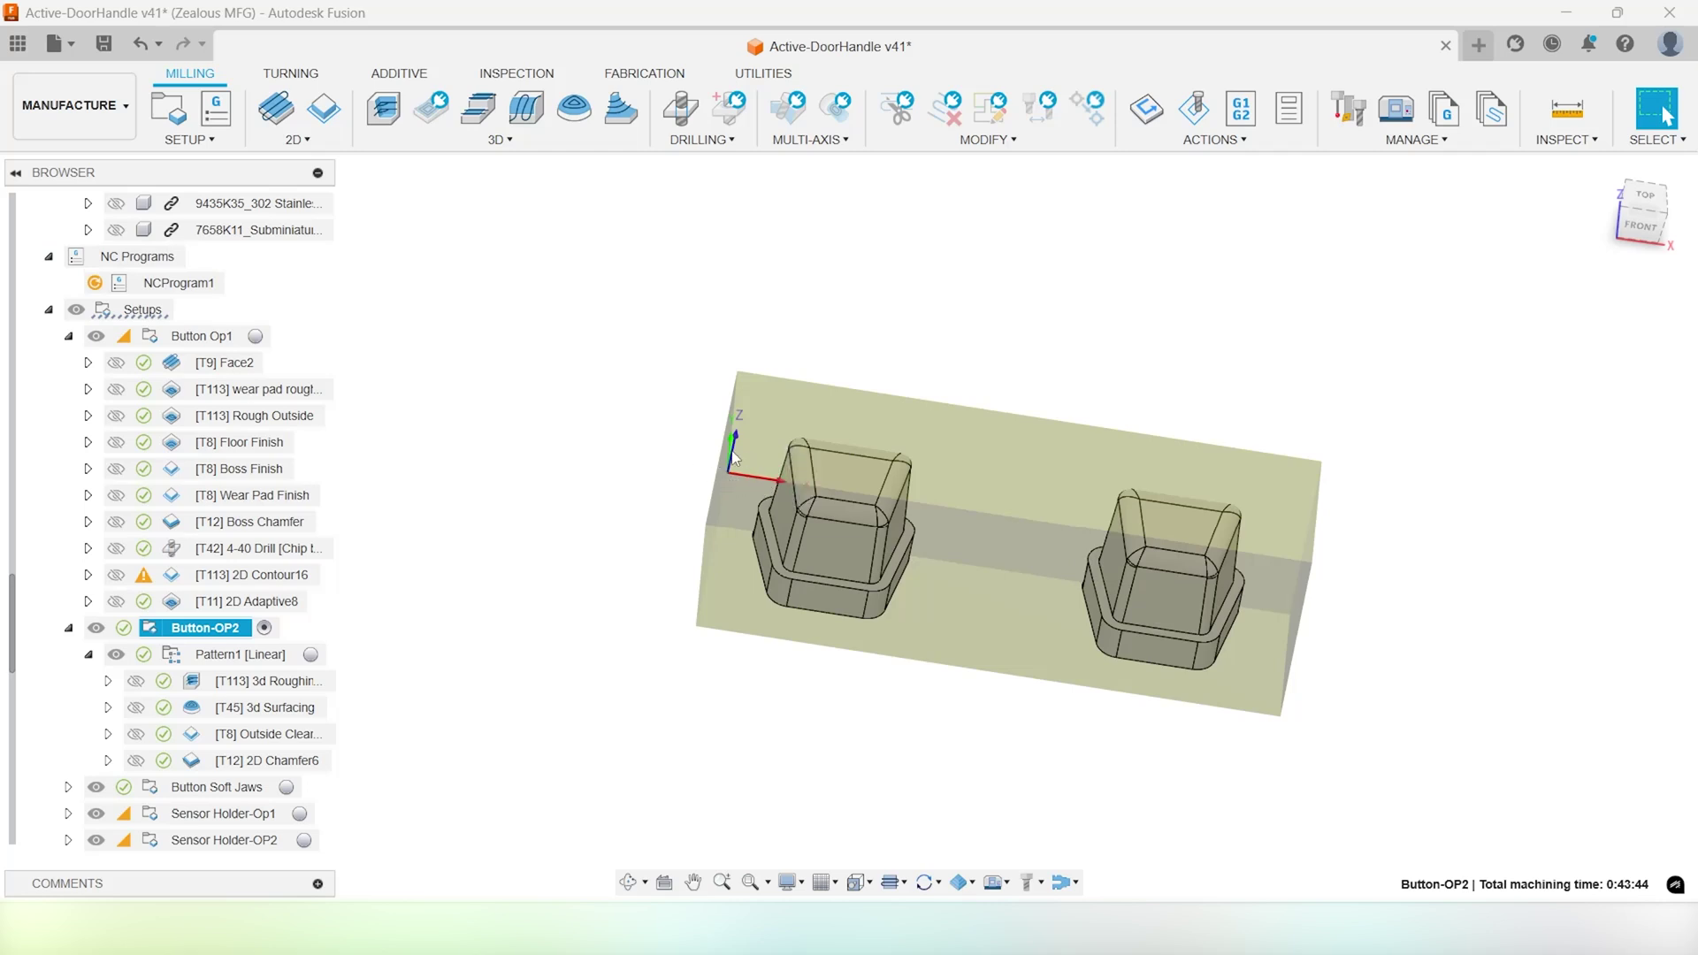
mouse_move(707, 482)
middle_mouse_down("shift")
mouse_move(779, 467)
mouse_move(723, 473)
middle_mouse_up("shift")
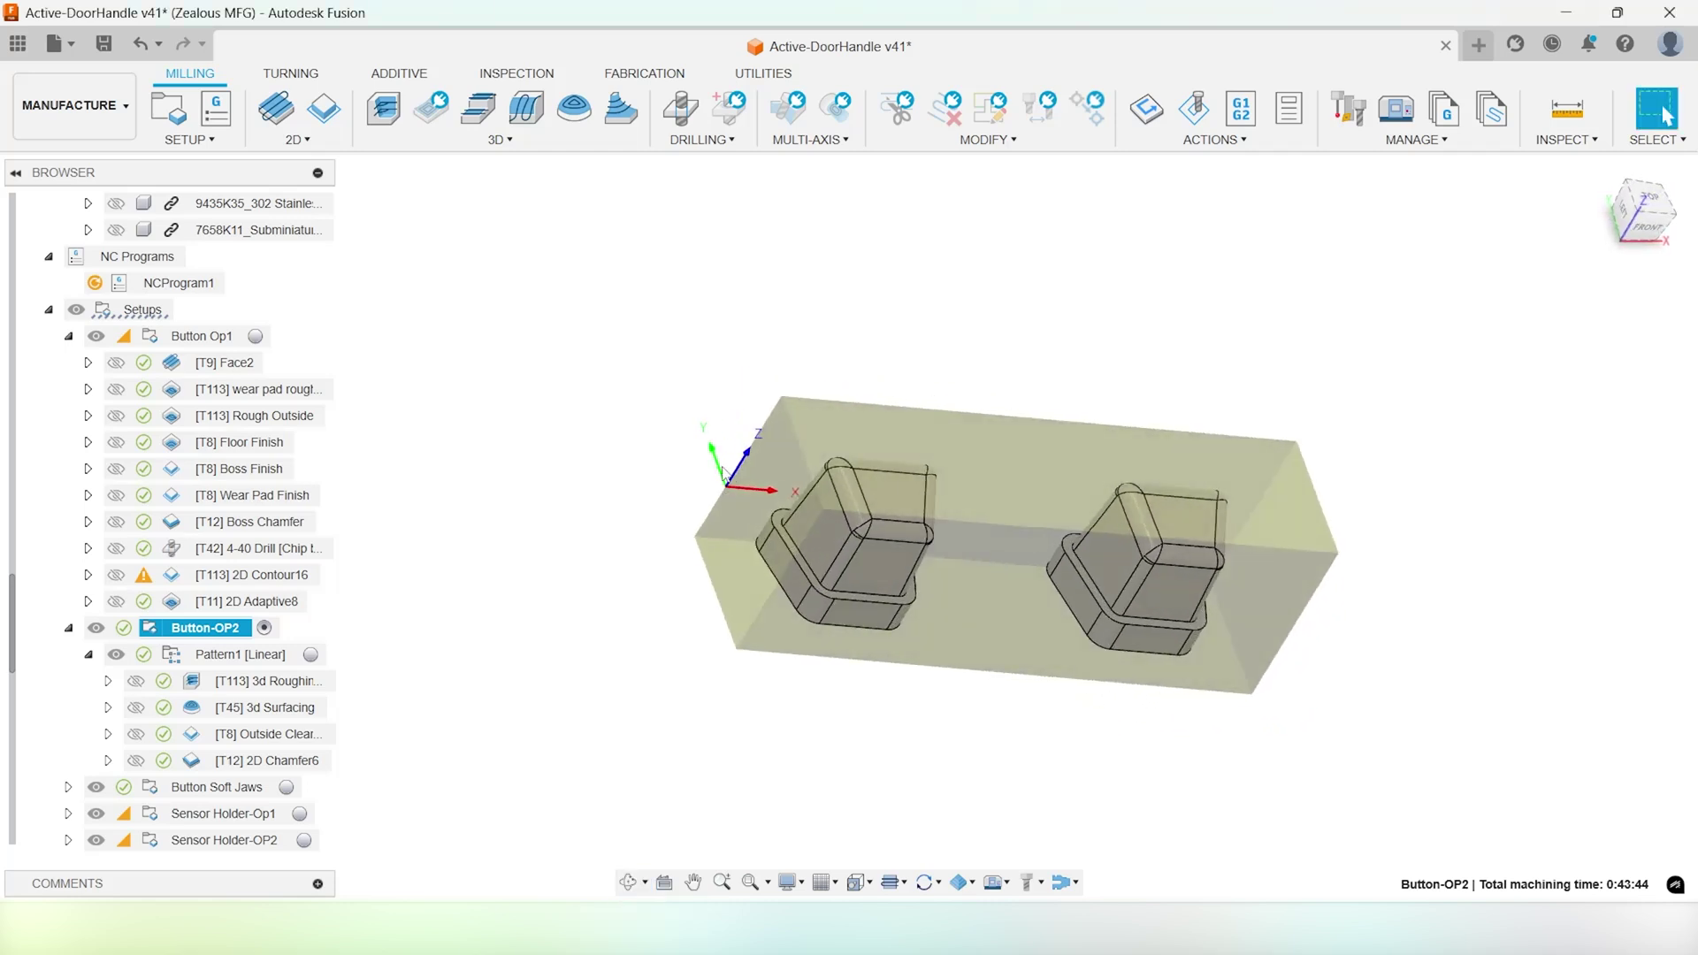
middle_click_drag(849, 554, 789, 549, "shift")
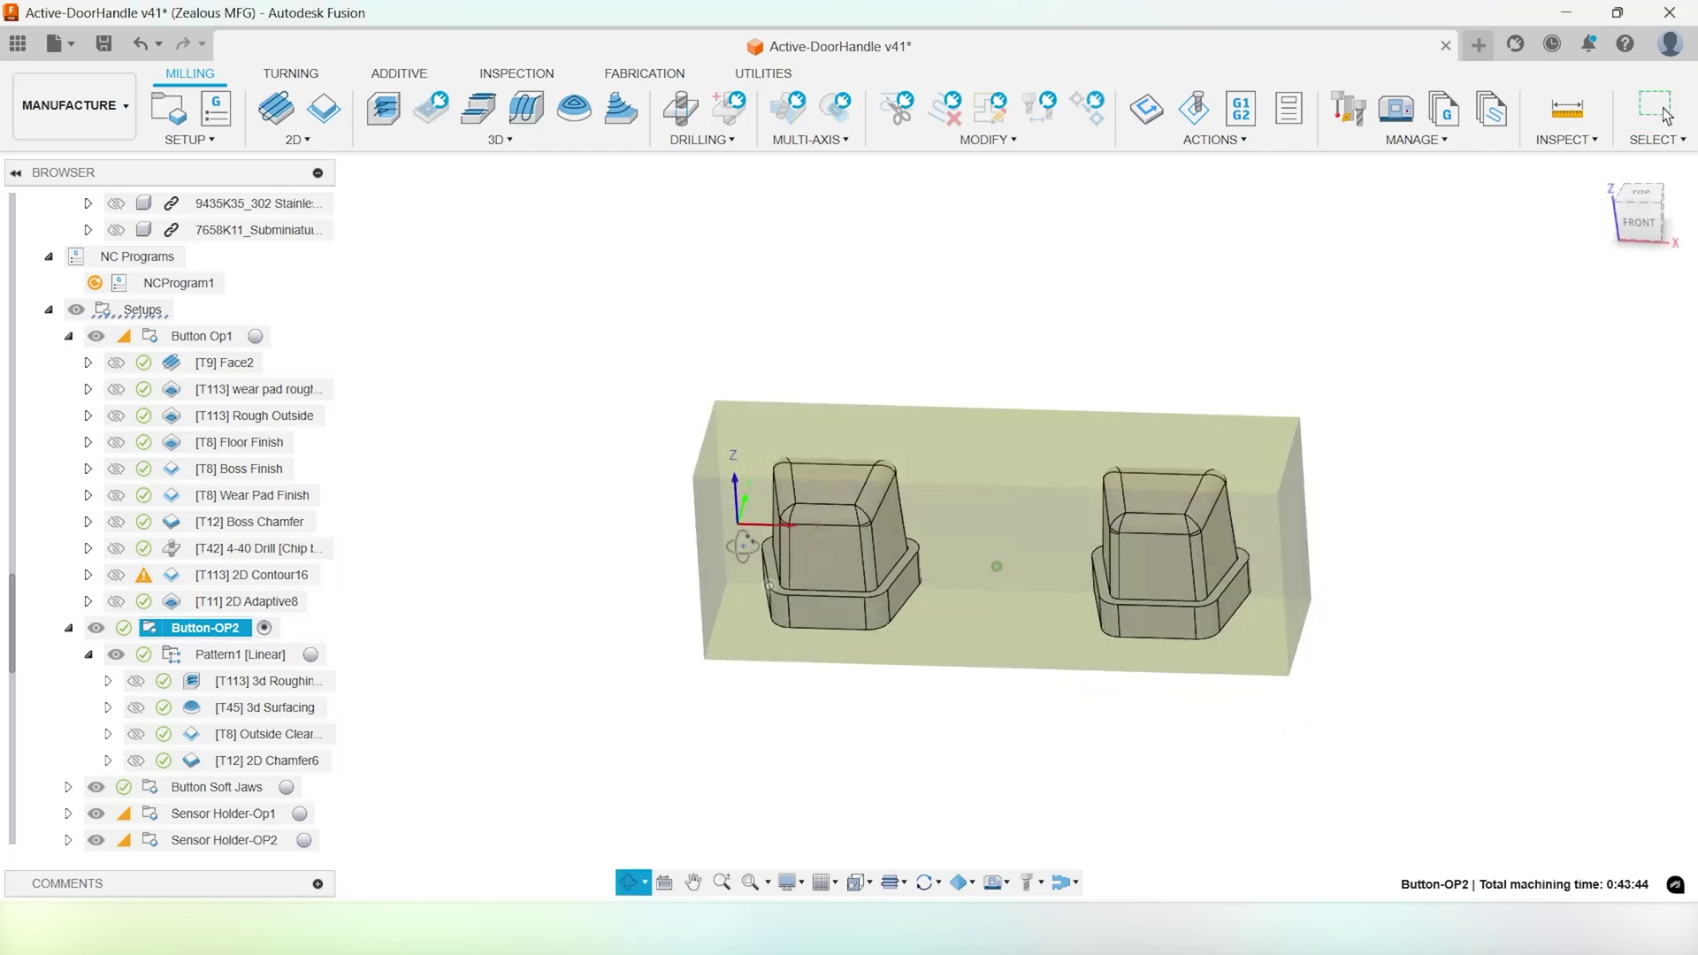
Show the 2D Adaptive8 in-process stock (0:02:09) and orbit to a front view
left_click(592, 549)
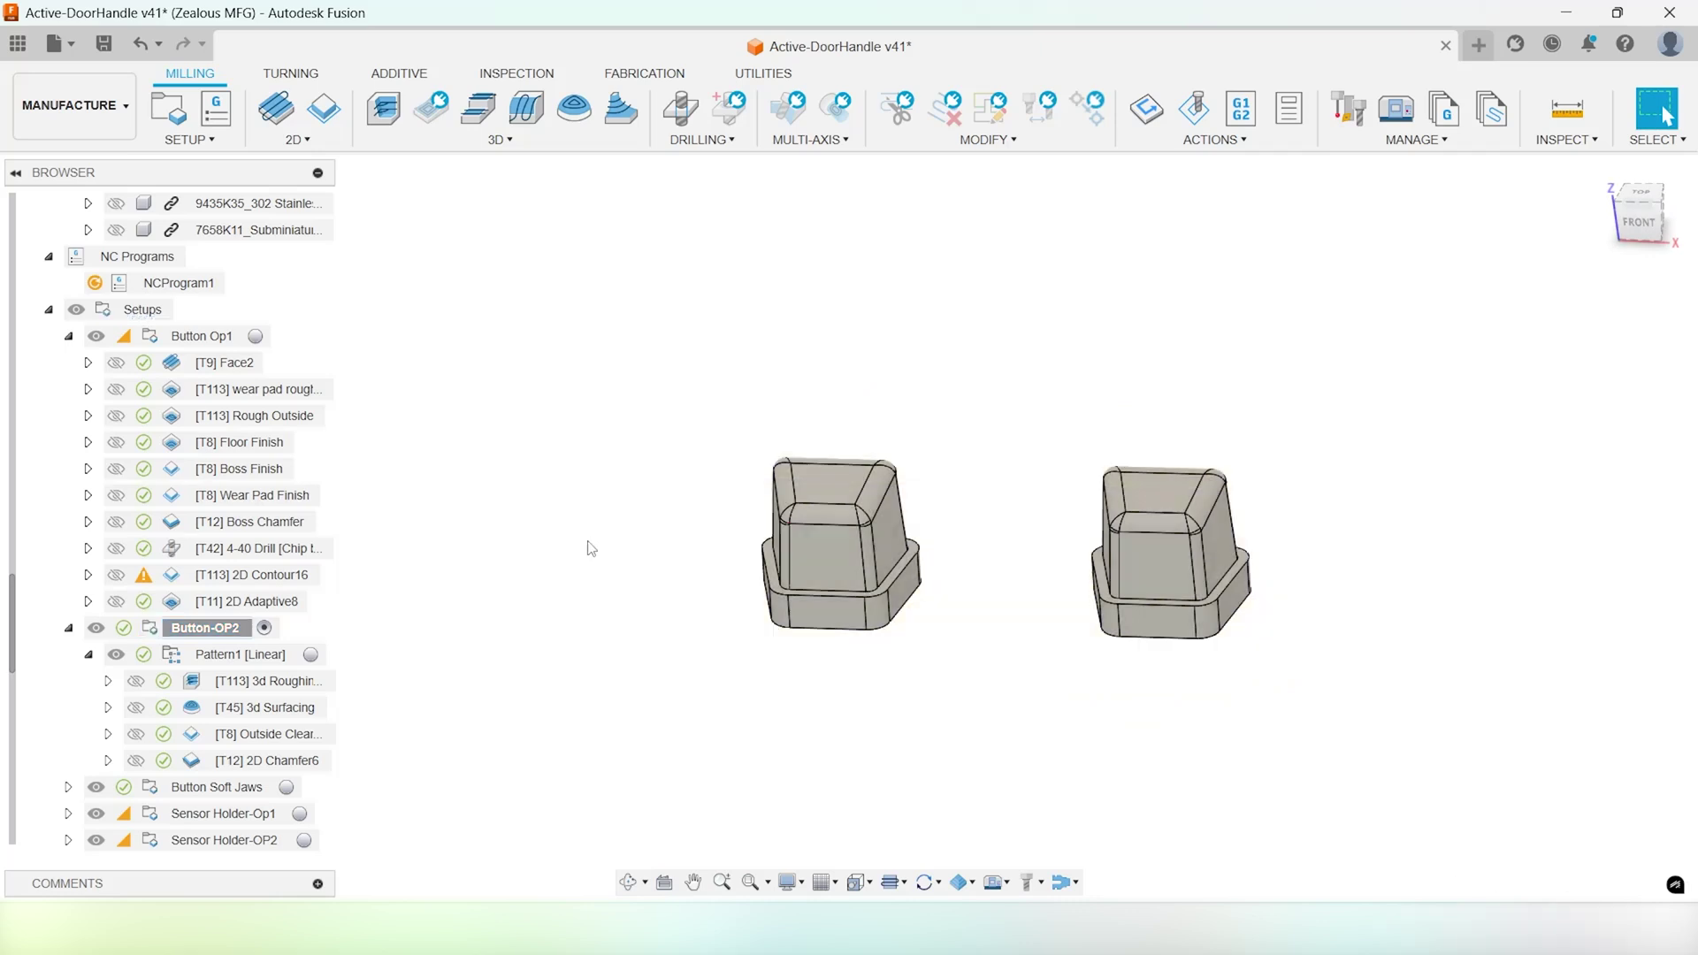
left_click(249, 602)
middle_click_drag(789, 492, 858, 455, "shift")
scroll(816, 490, "up", 2)
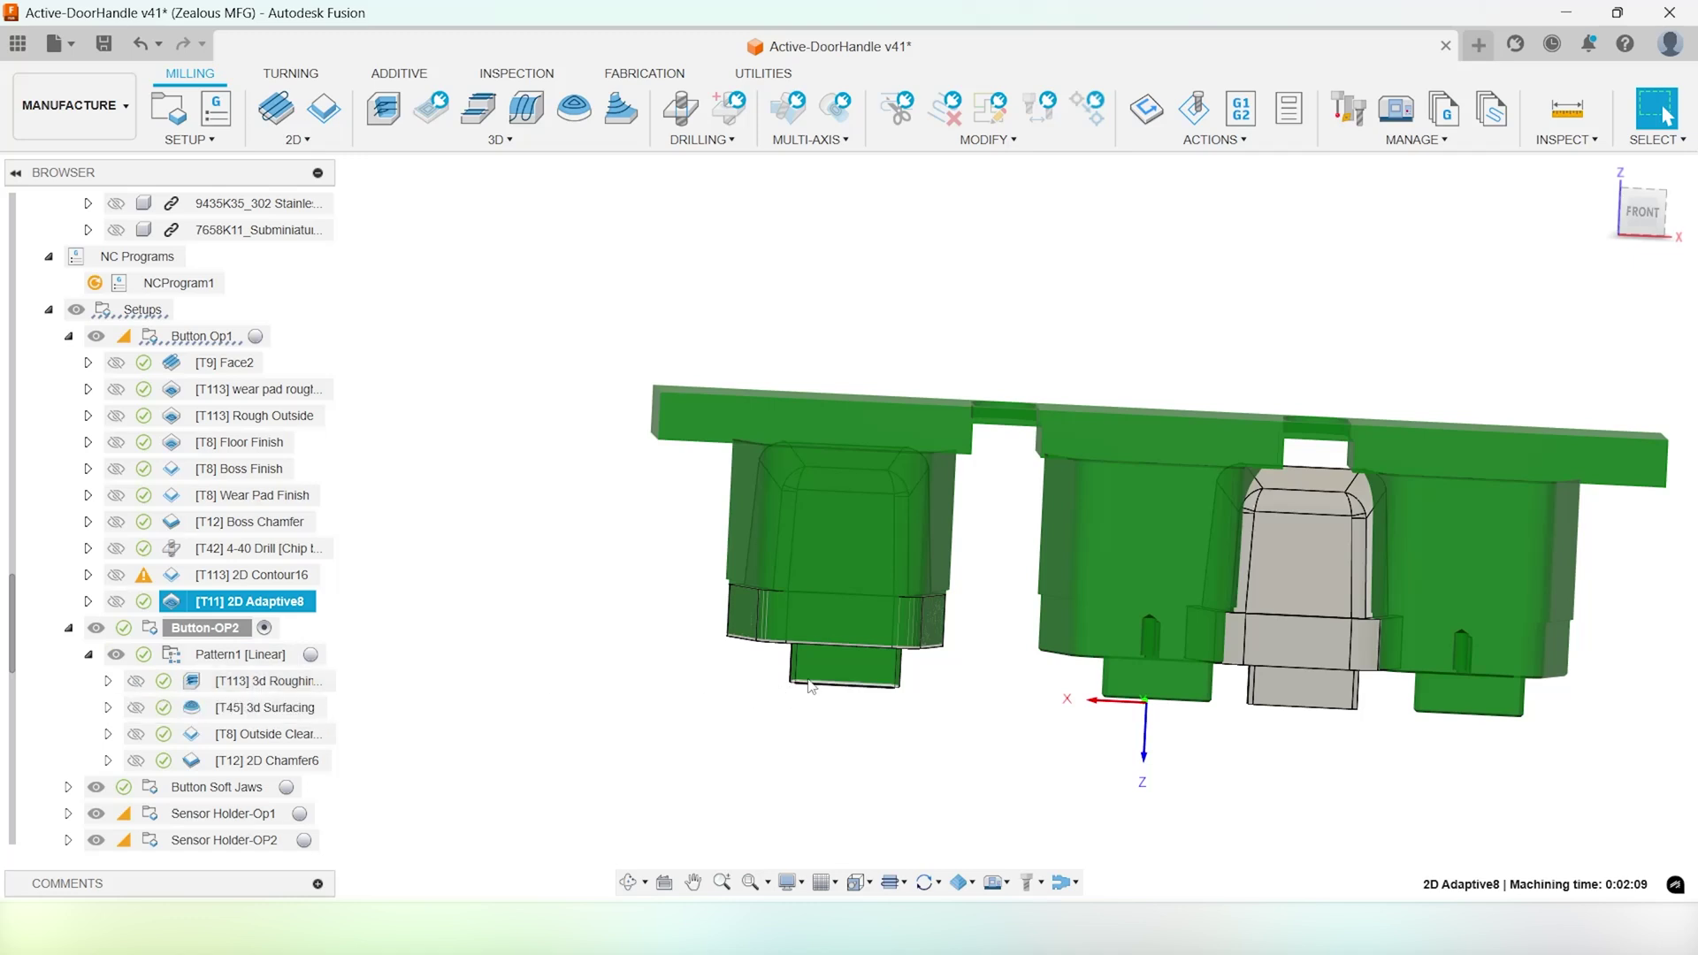
left_click(230, 680)
middle_click_drag(824, 506, 751, 566, "shift")
scroll(741, 672, "up", 3)
middle_click_drag(765, 779, 691, 647, "shift")
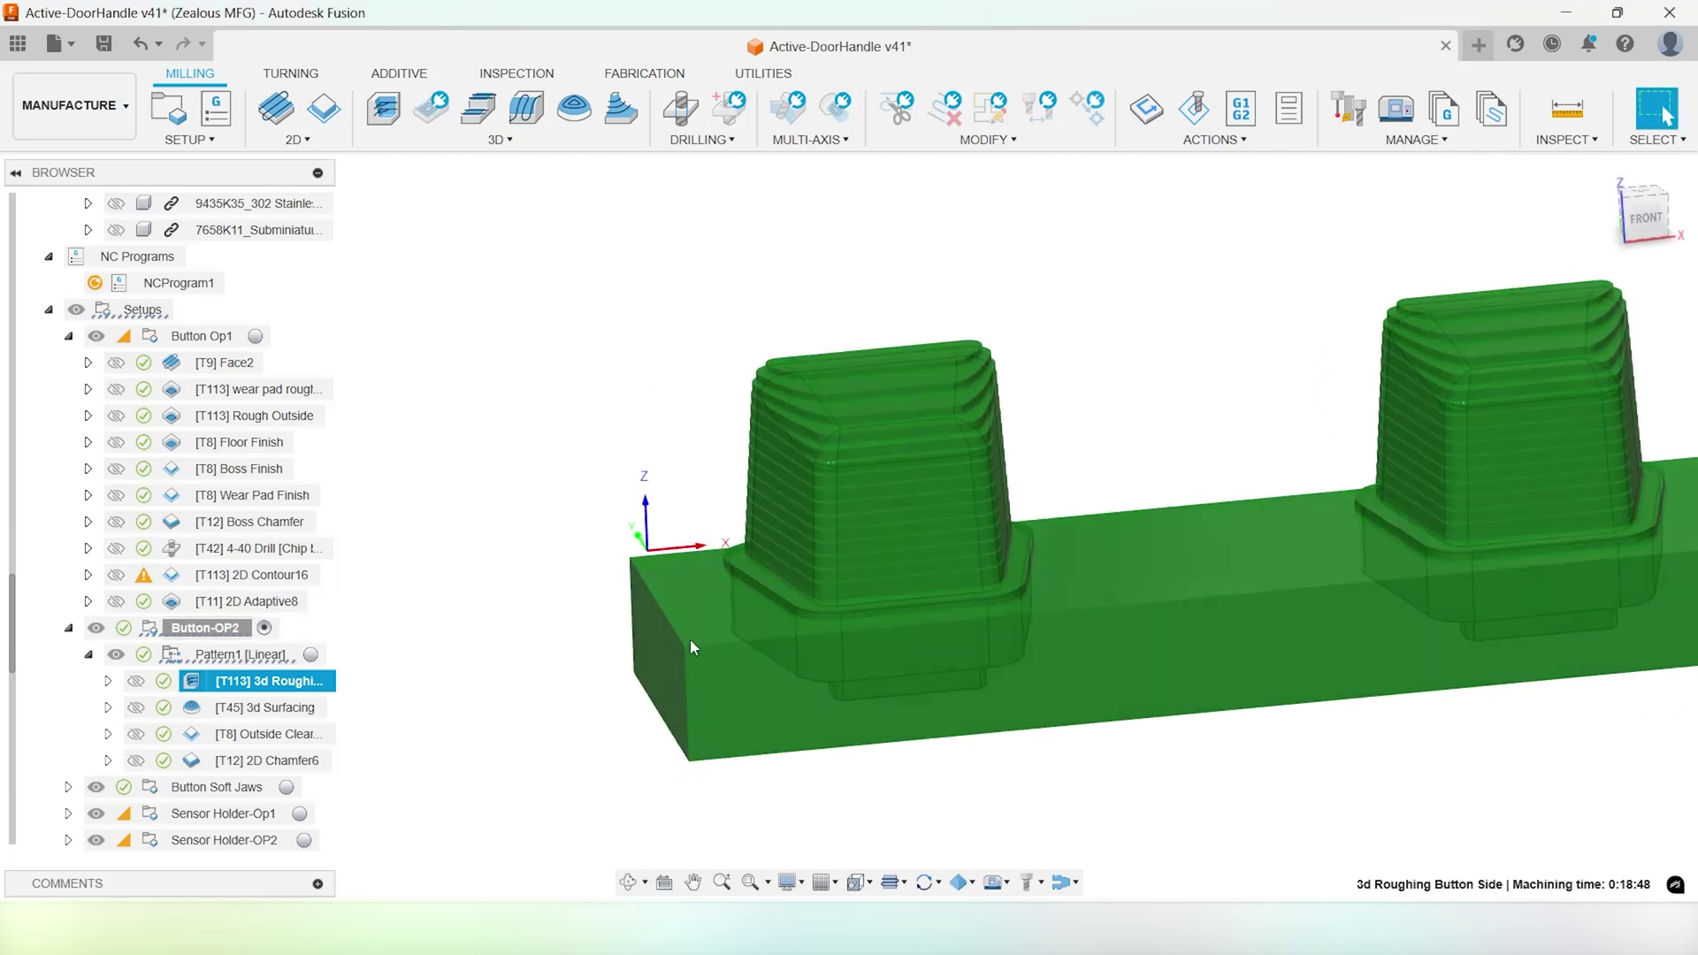
left_click(1633, 223)
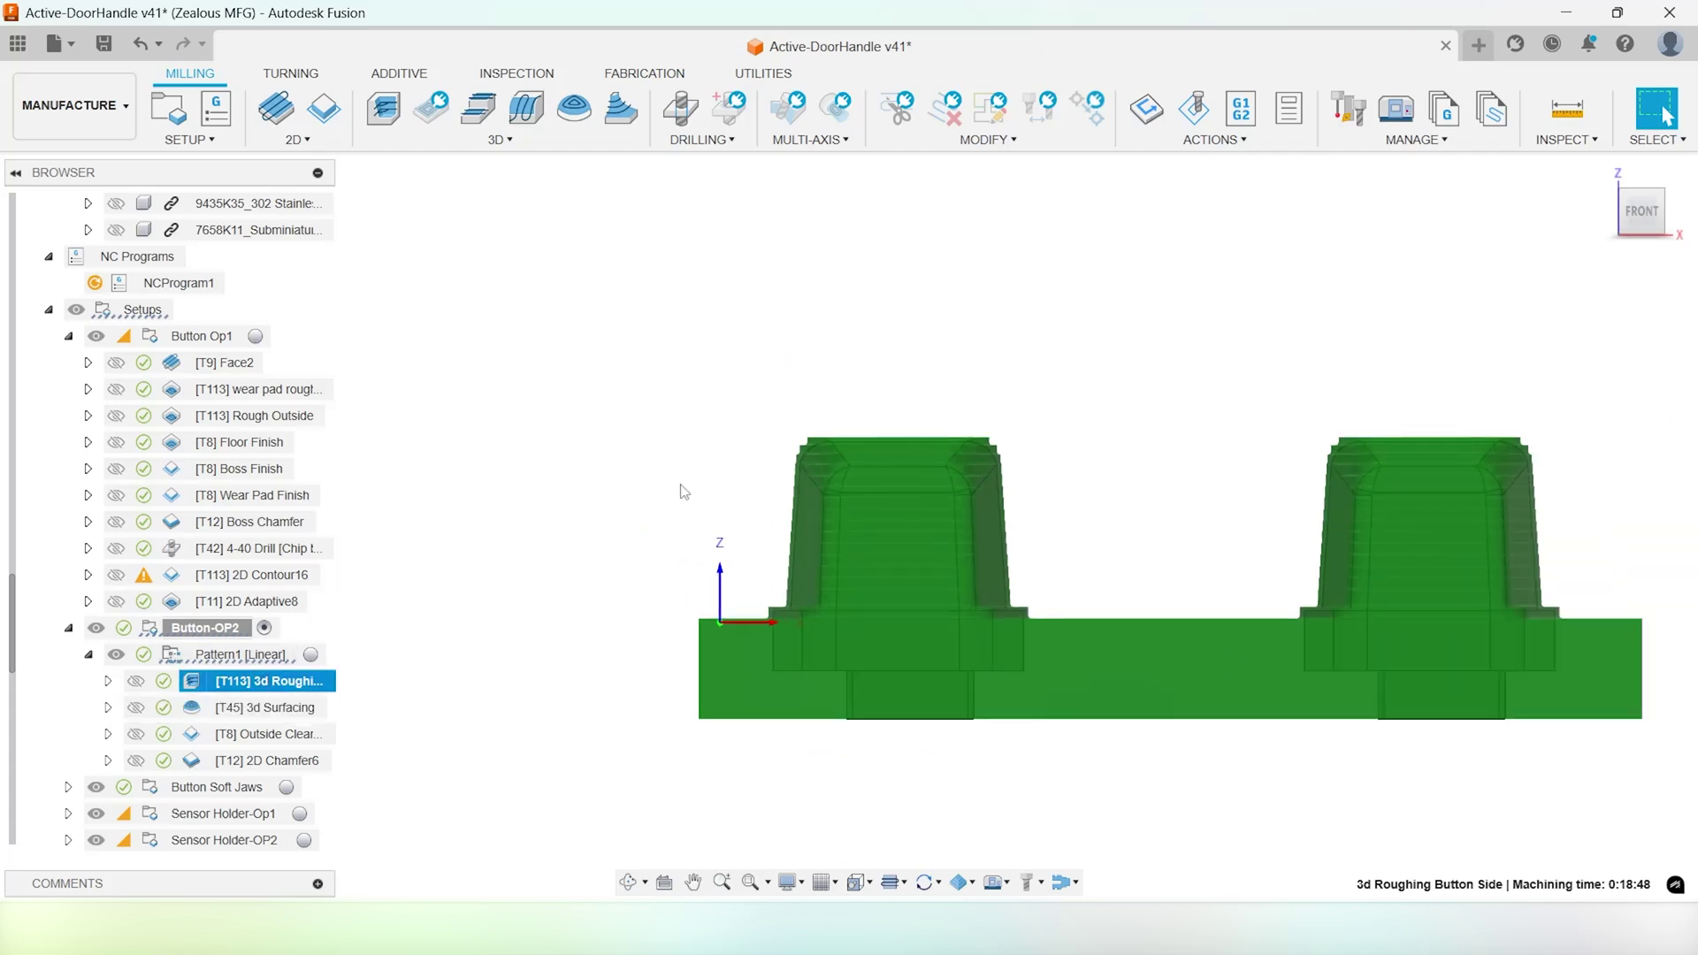
middle_click_drag(682, 489, 698, 481, "shift")
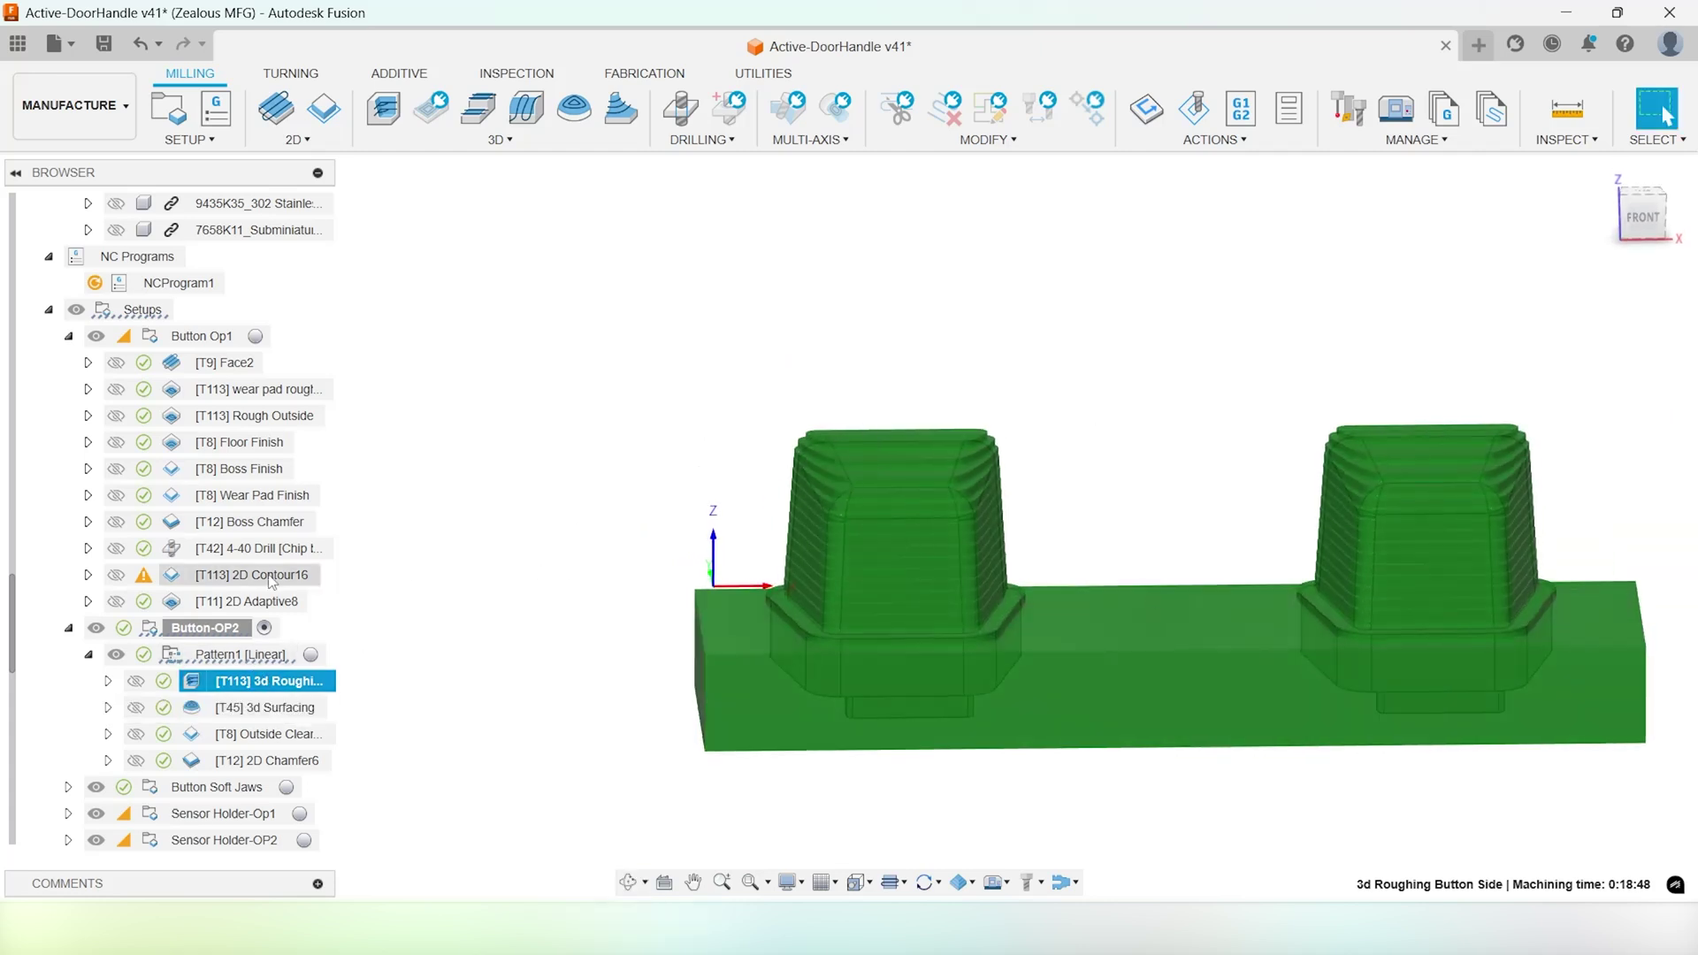
left_click(236, 603)
mouse_move(752, 454)
middle_mouse_down("shift")
mouse_move(762, 504)
mouse_move(773, 441)
middle_mouse_up("shift")
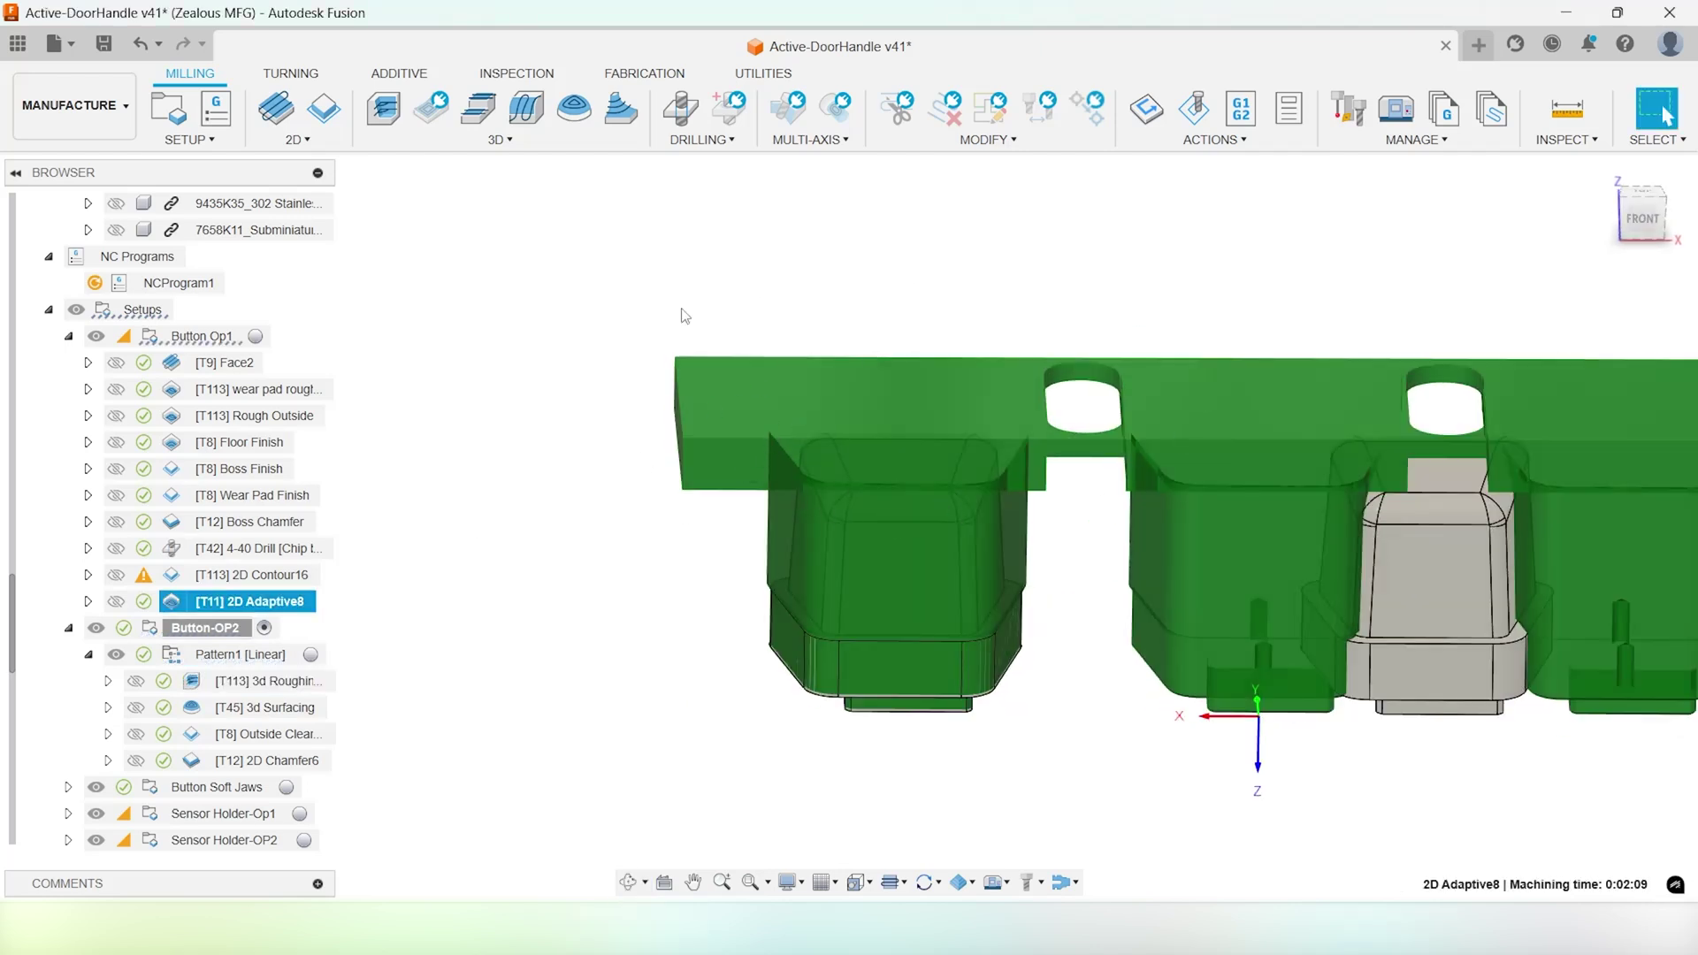
left_click(256, 681)
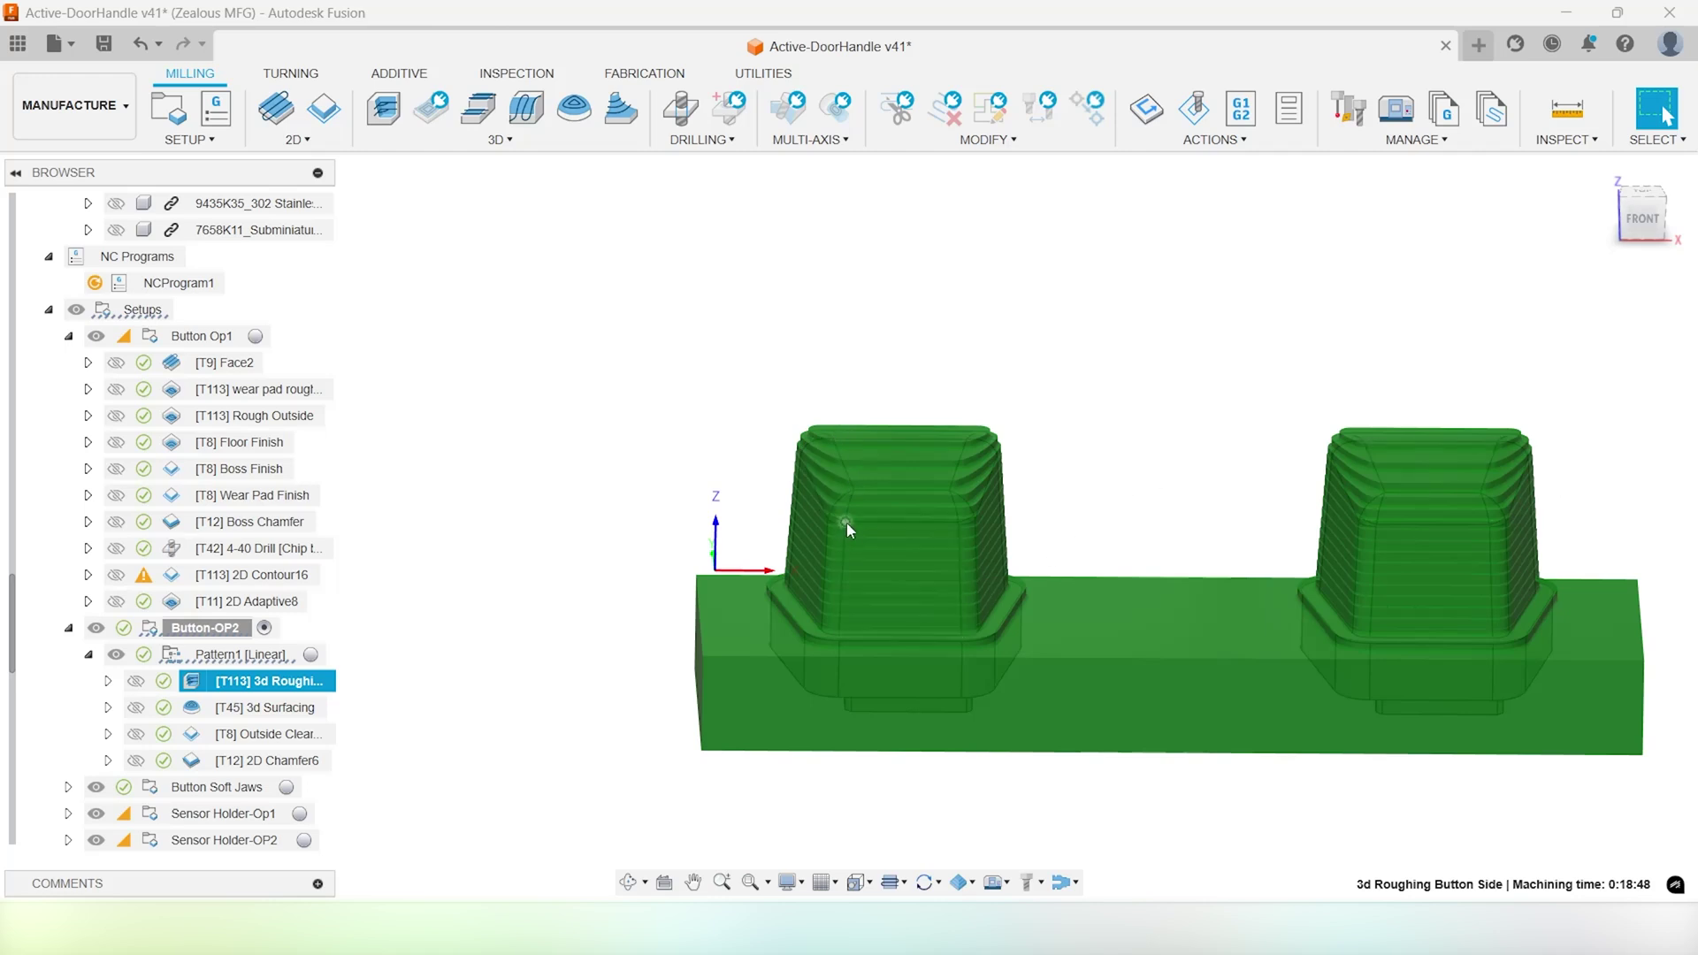
middle_click_drag(847, 522, 880, 521, "shift")
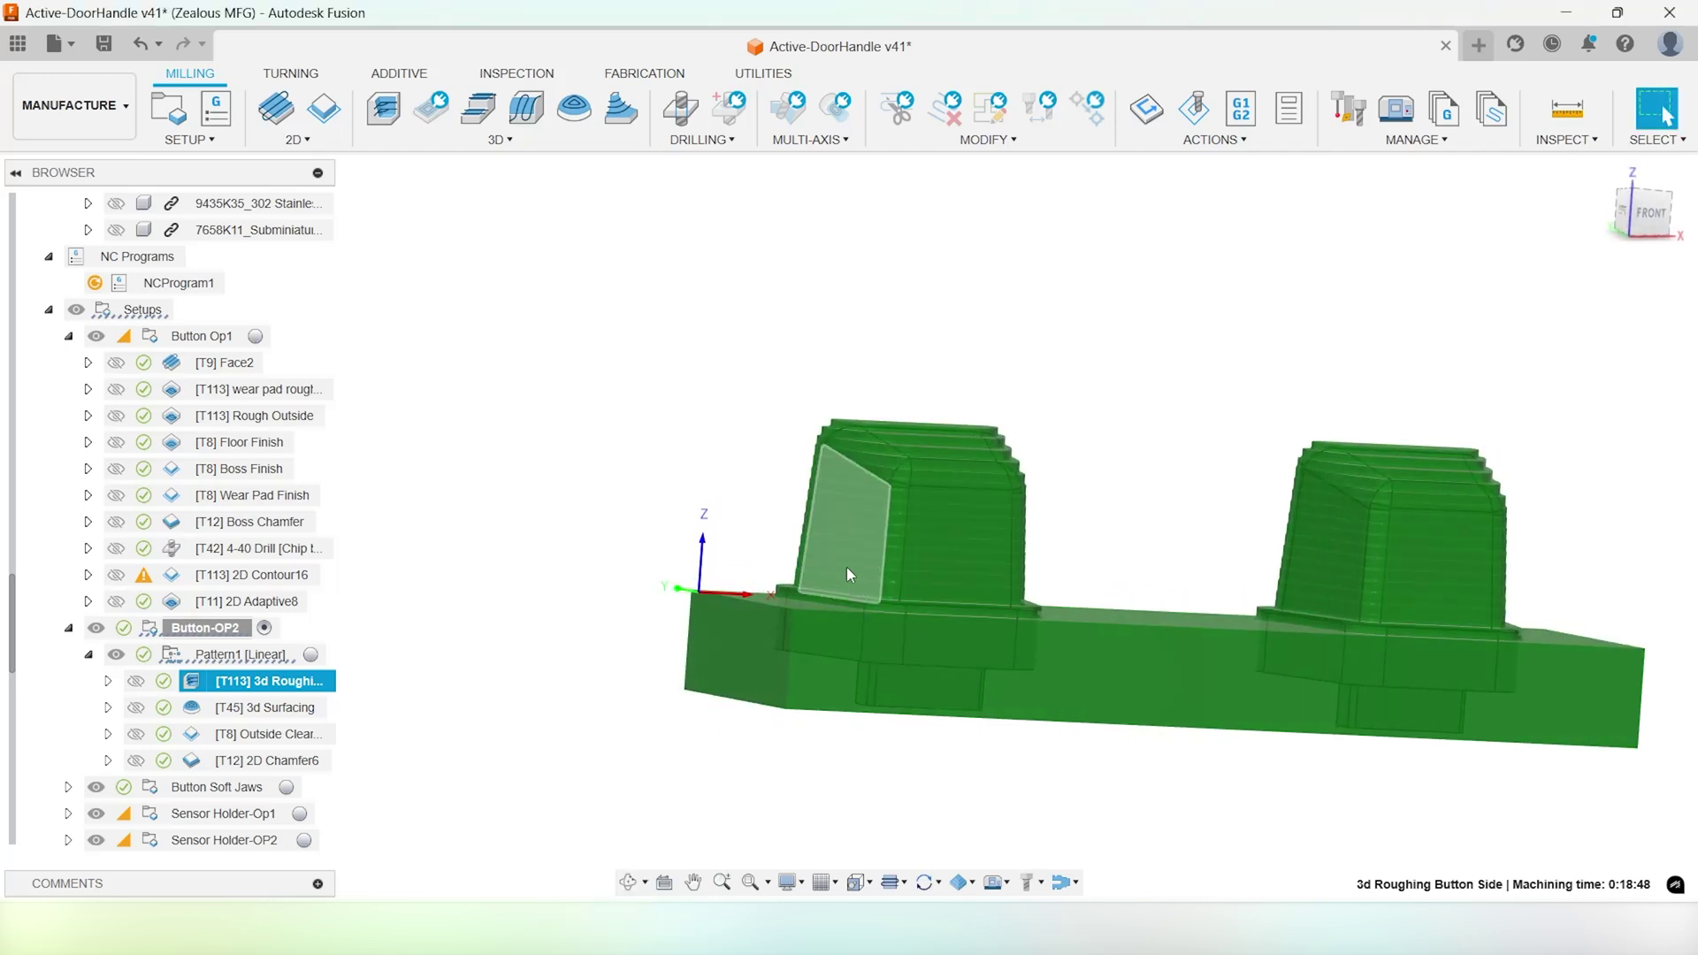
mouse_move(853, 559)
middle_mouse_down("shift")
mouse_move(829, 566)
mouse_move(849, 559)
middle_mouse_up("shift")
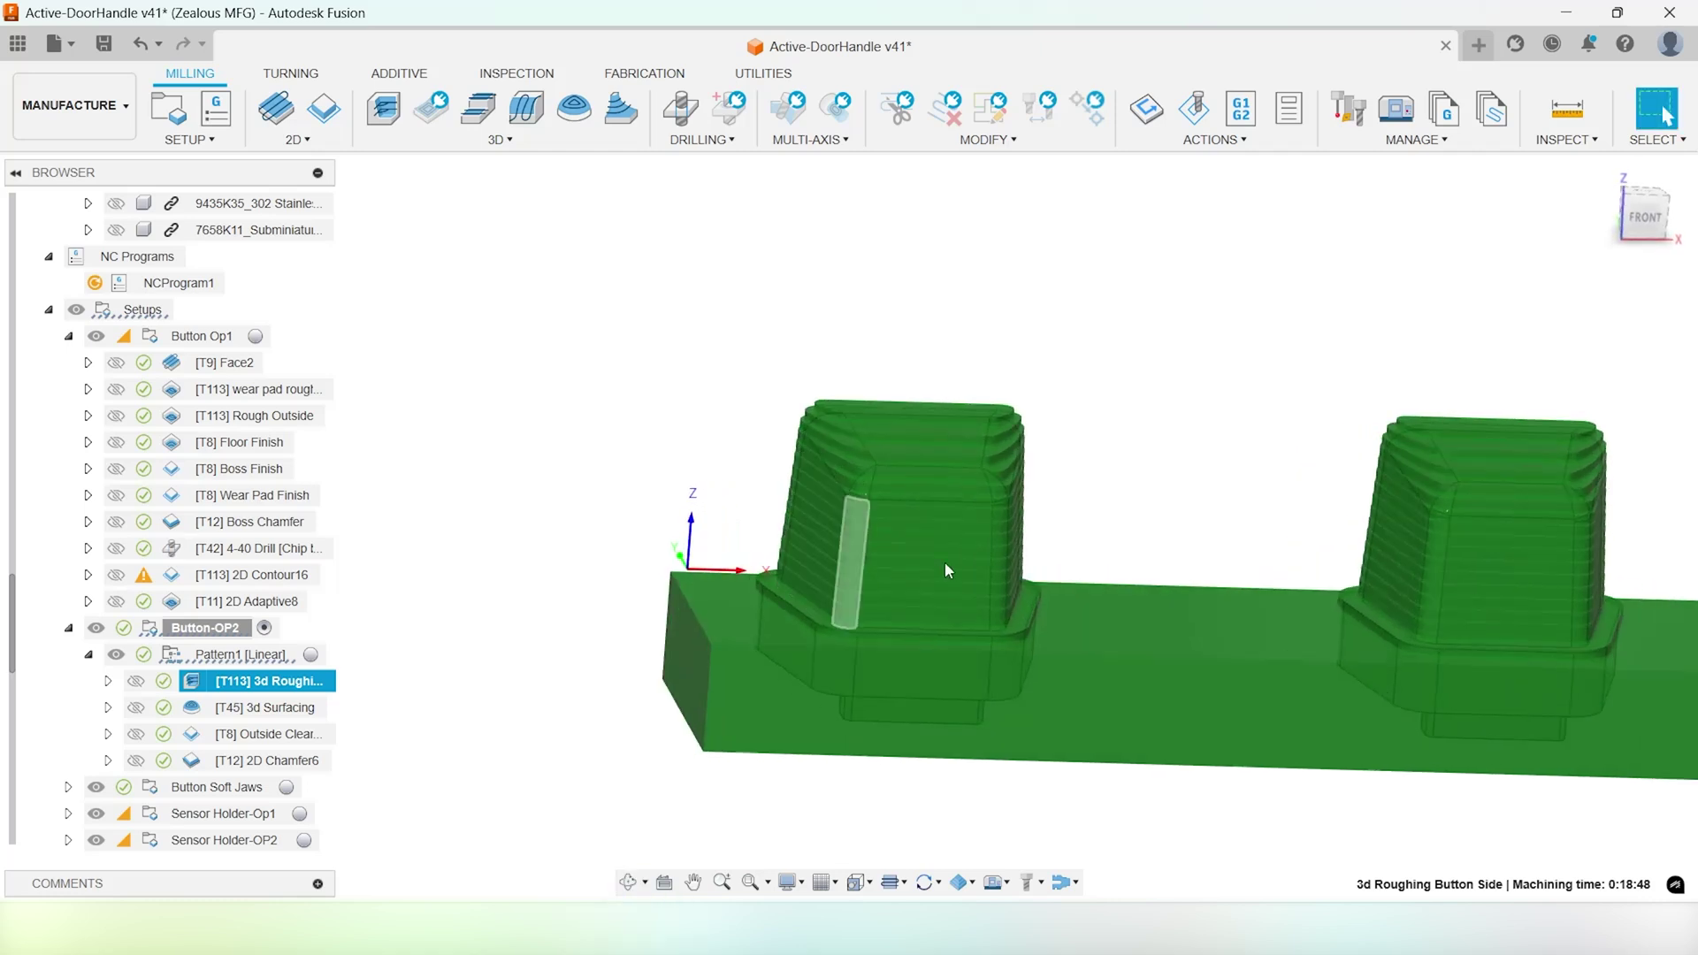
scroll(761, 611, "up", 10)
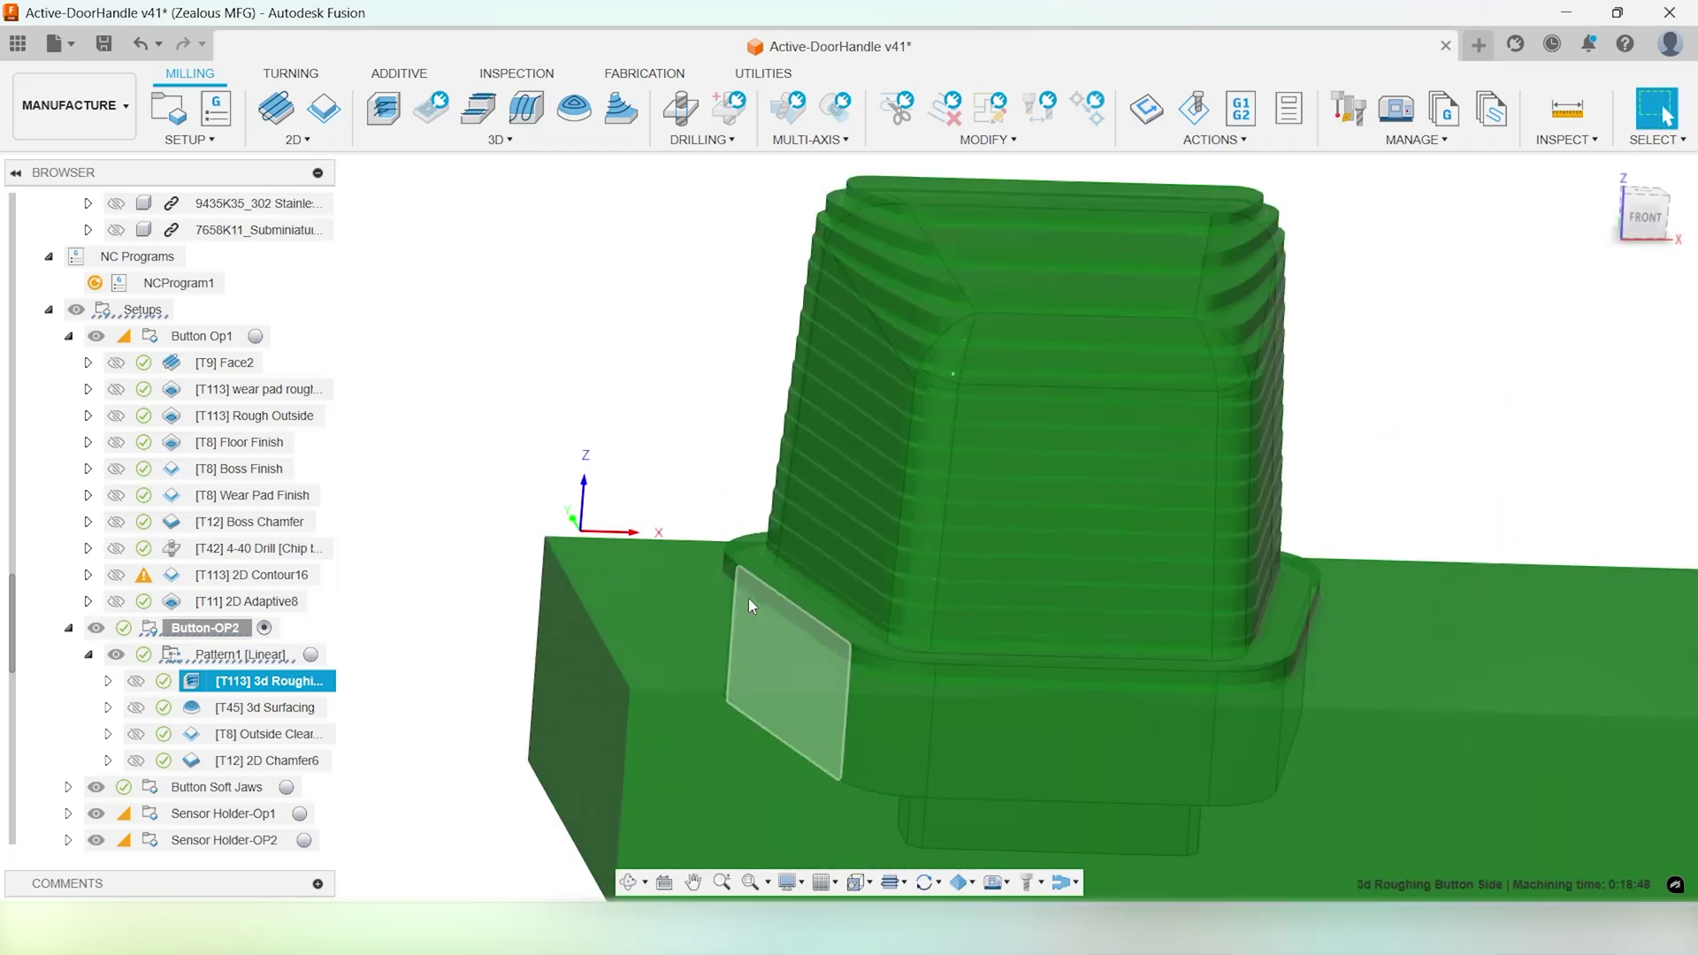
scroll(763, 622, "down", 10)
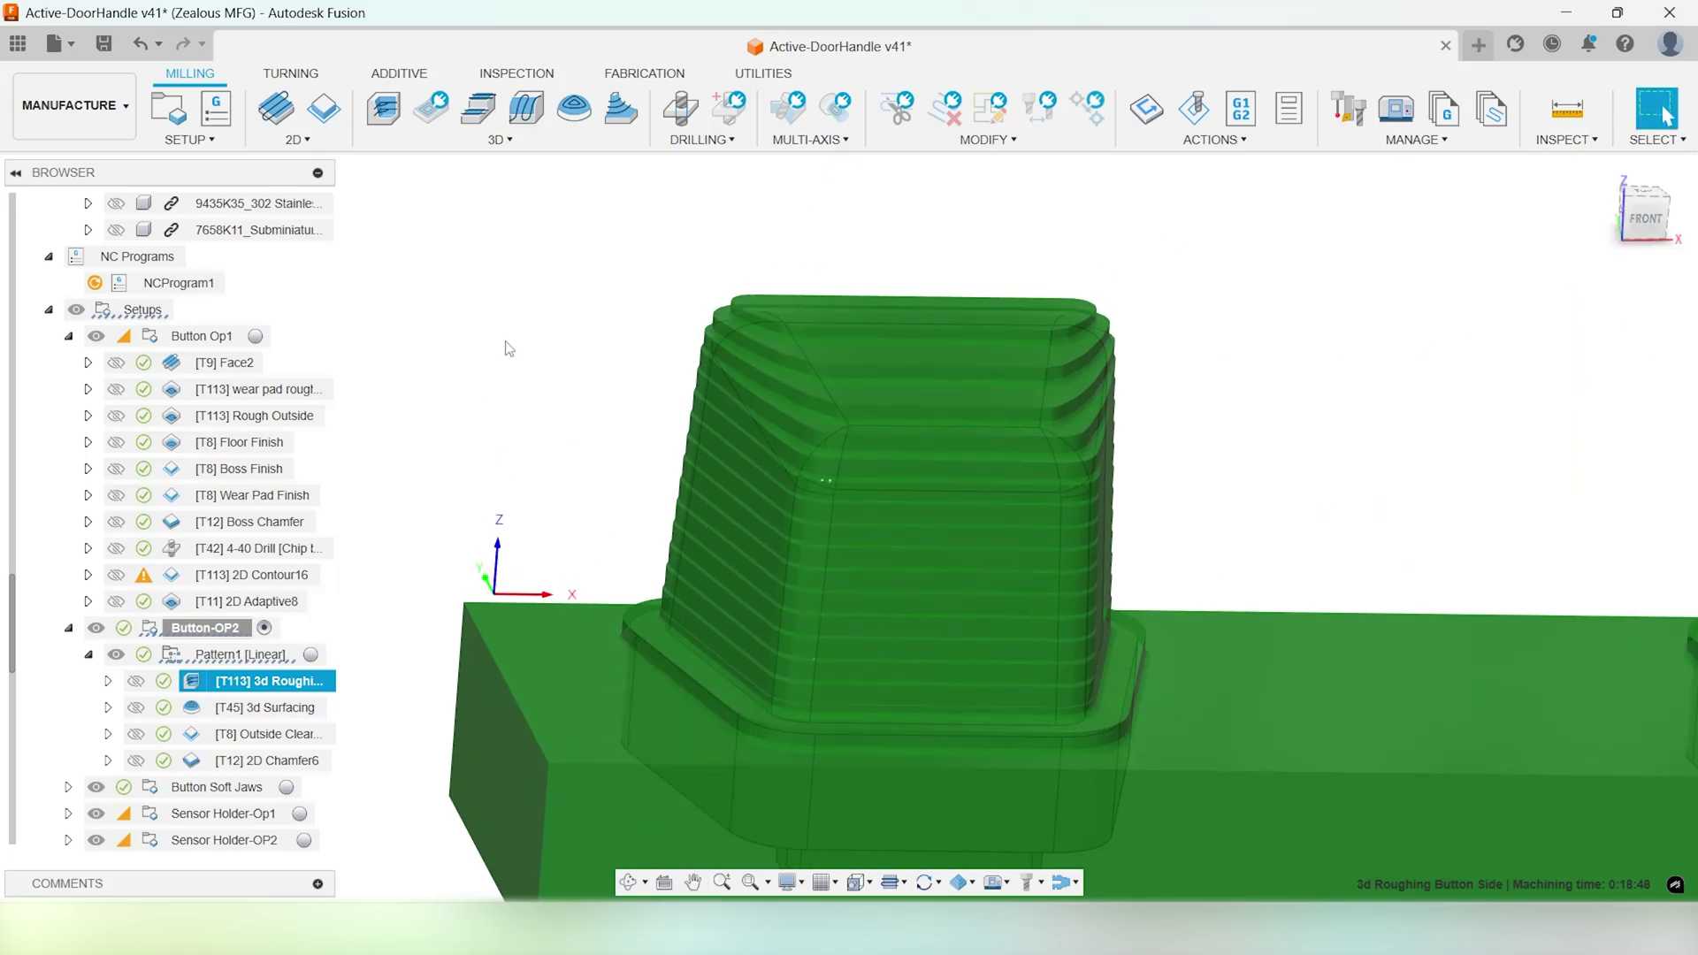
middle_click_drag(1648, 237, 1665, 202, "shift")
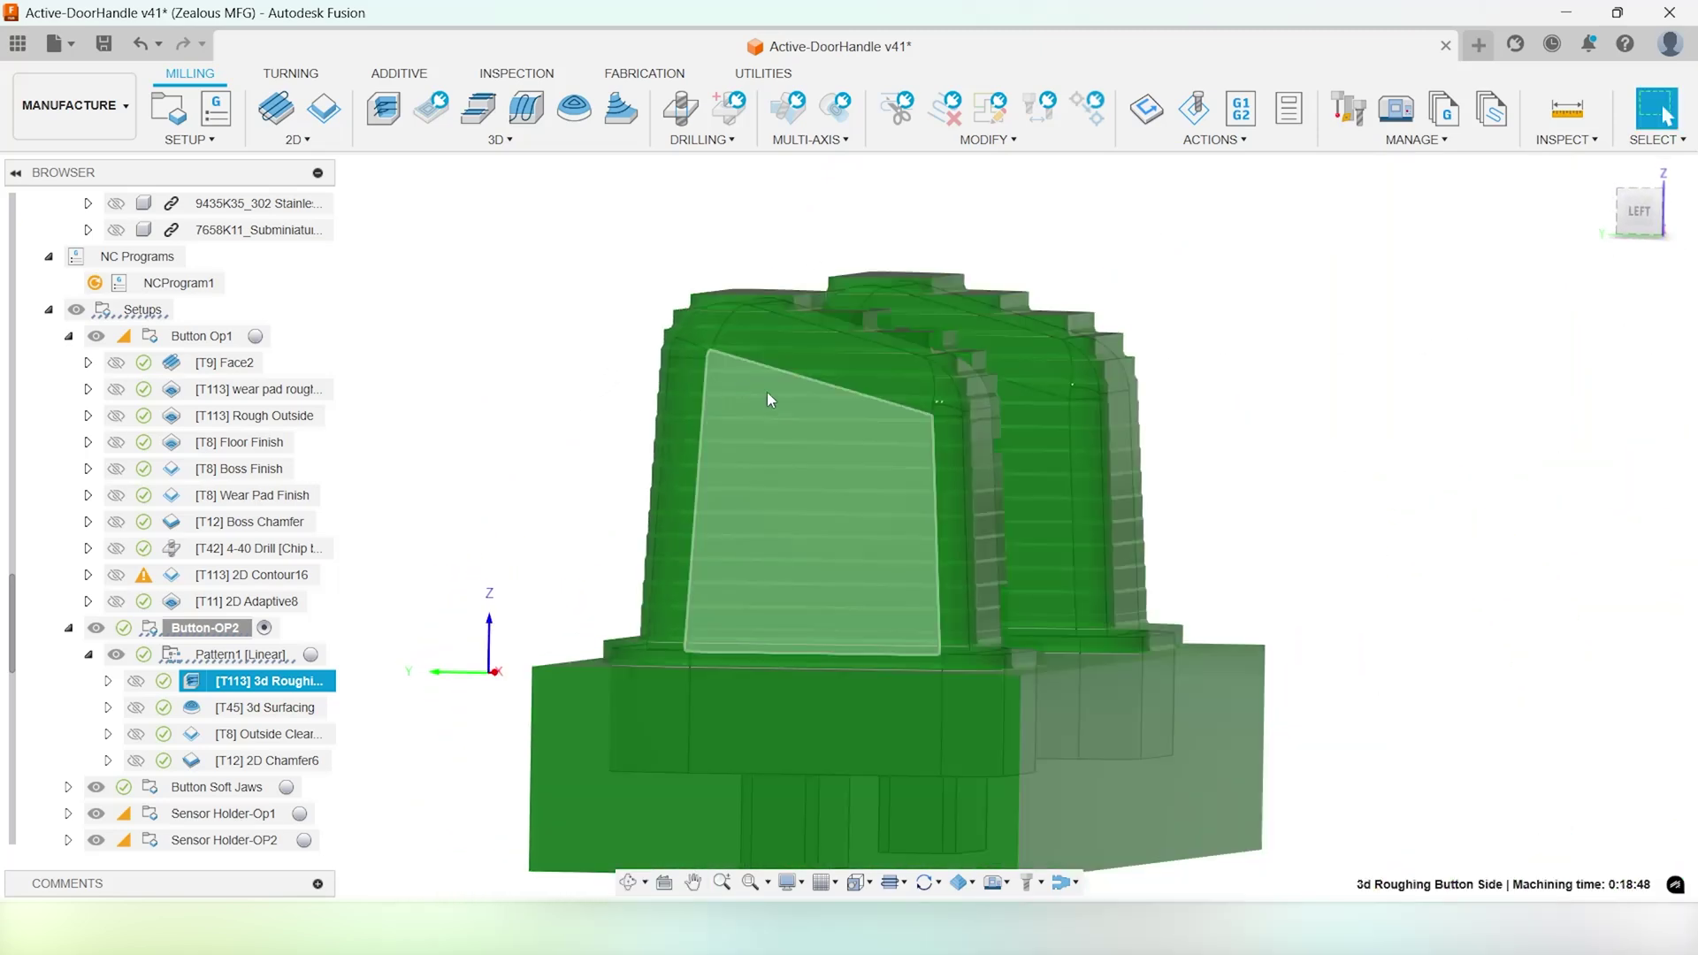
scroll(696, 531, "up", 5)
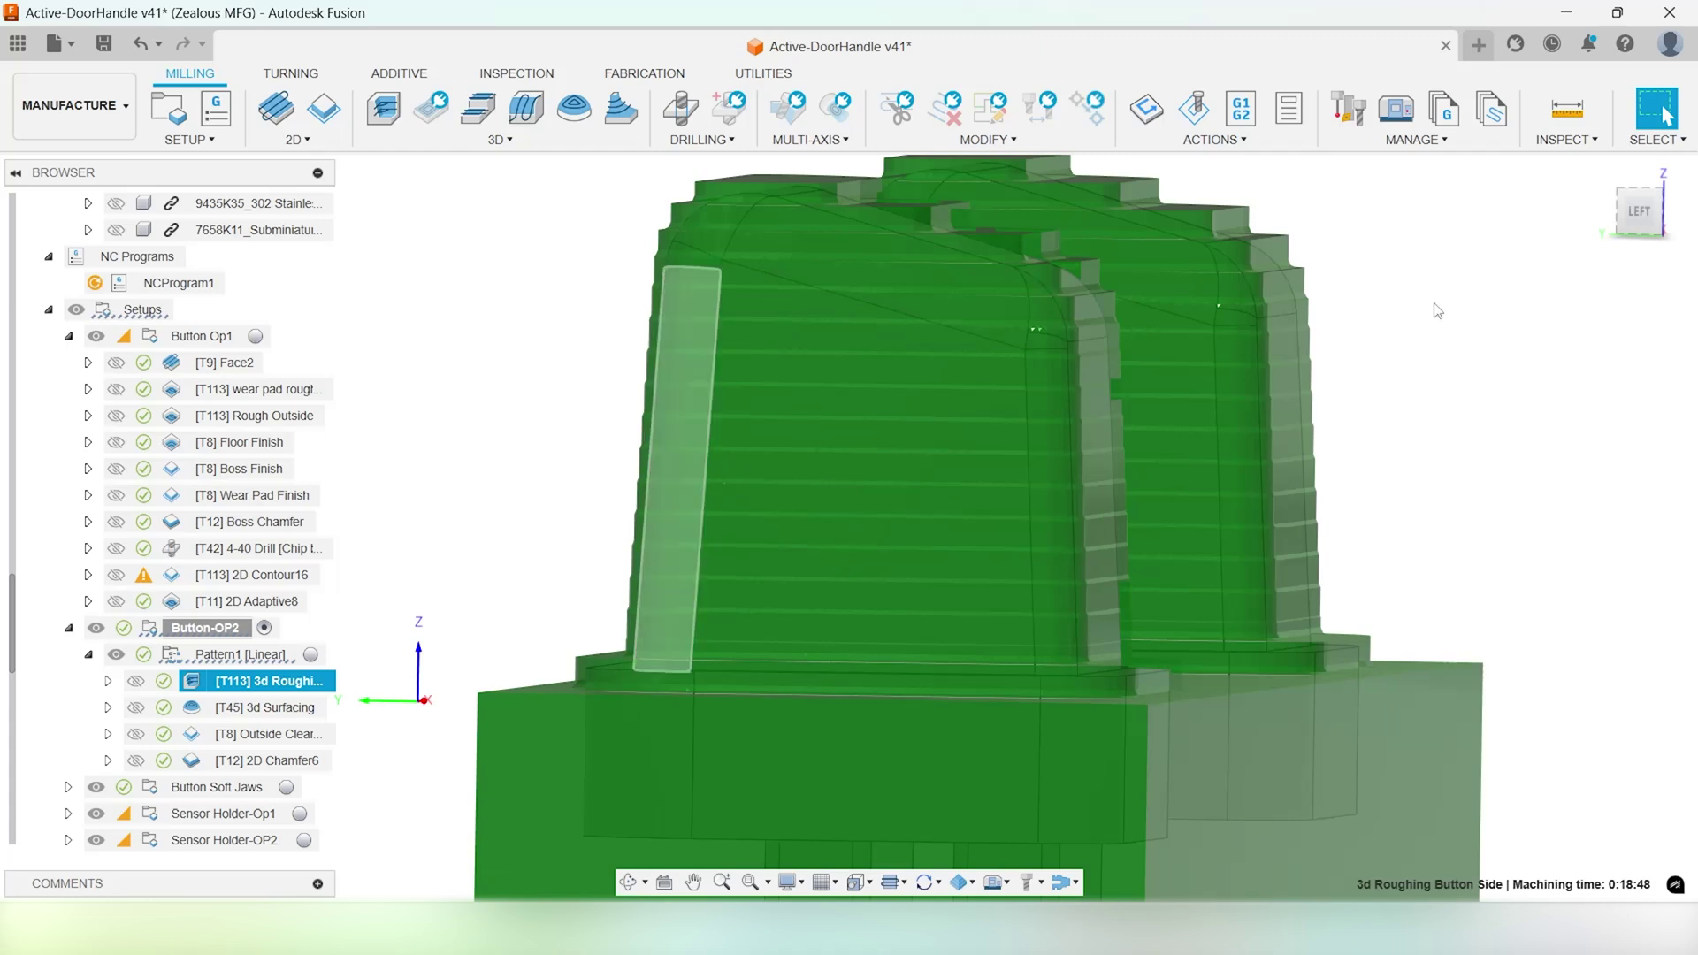
scroll(1164, 386, "down", 3)
middle_click_drag(1164, 386, 963, 408, "shift")
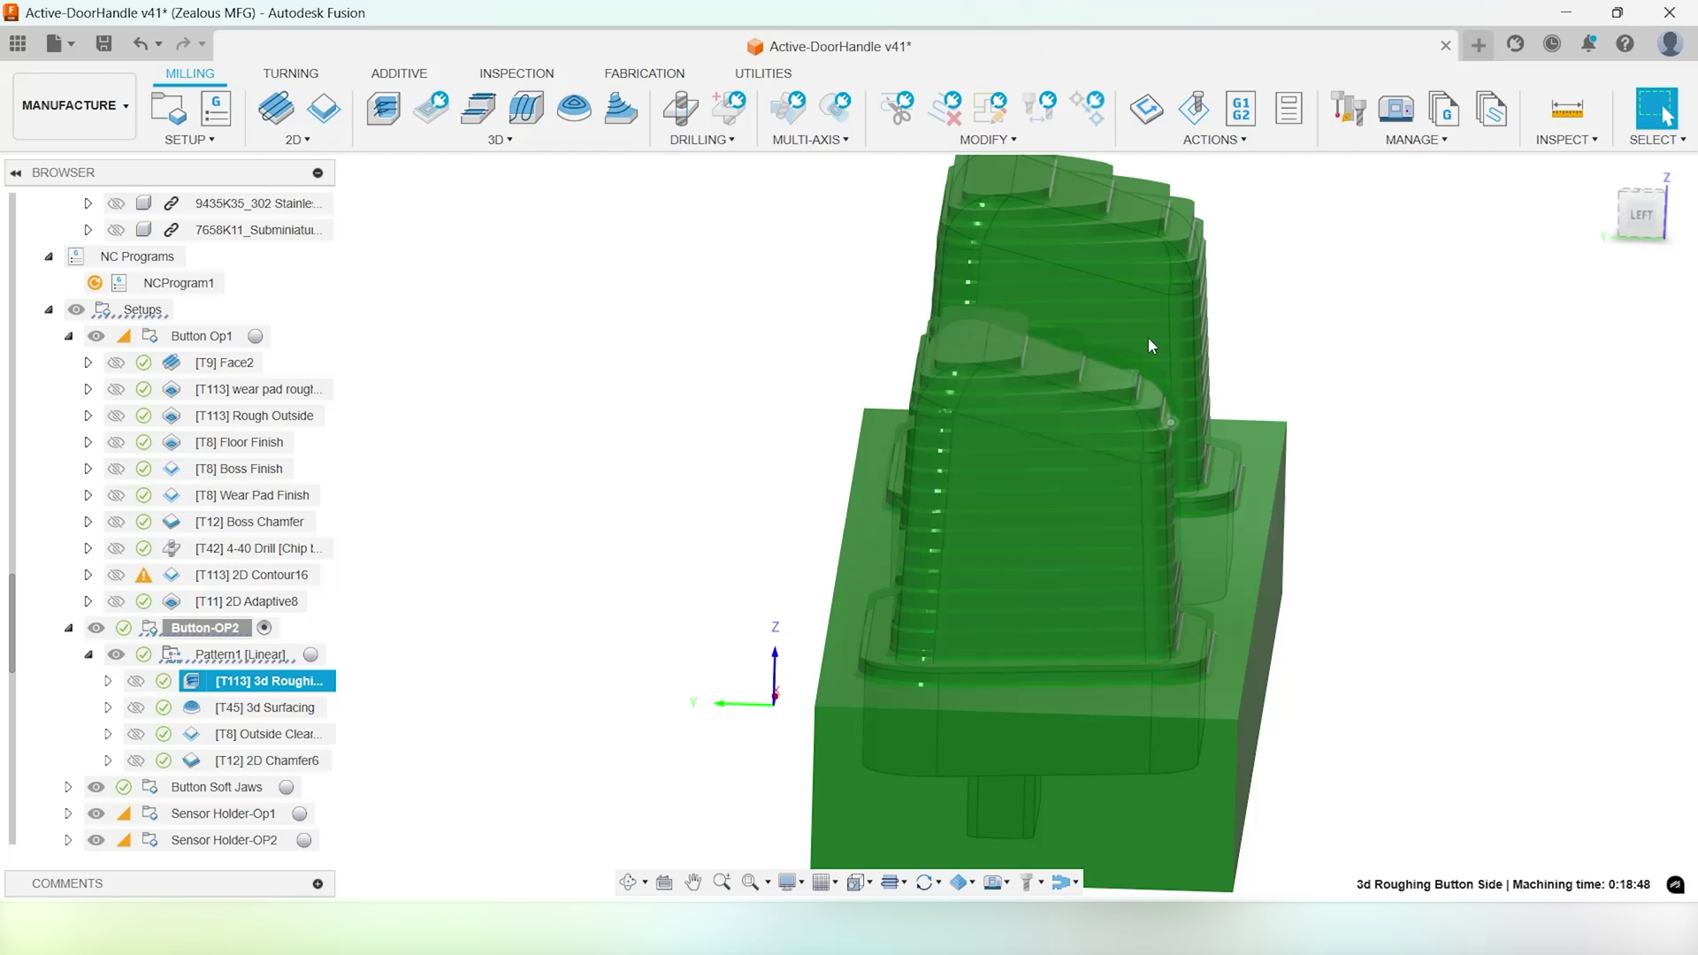
left_click(283, 710)
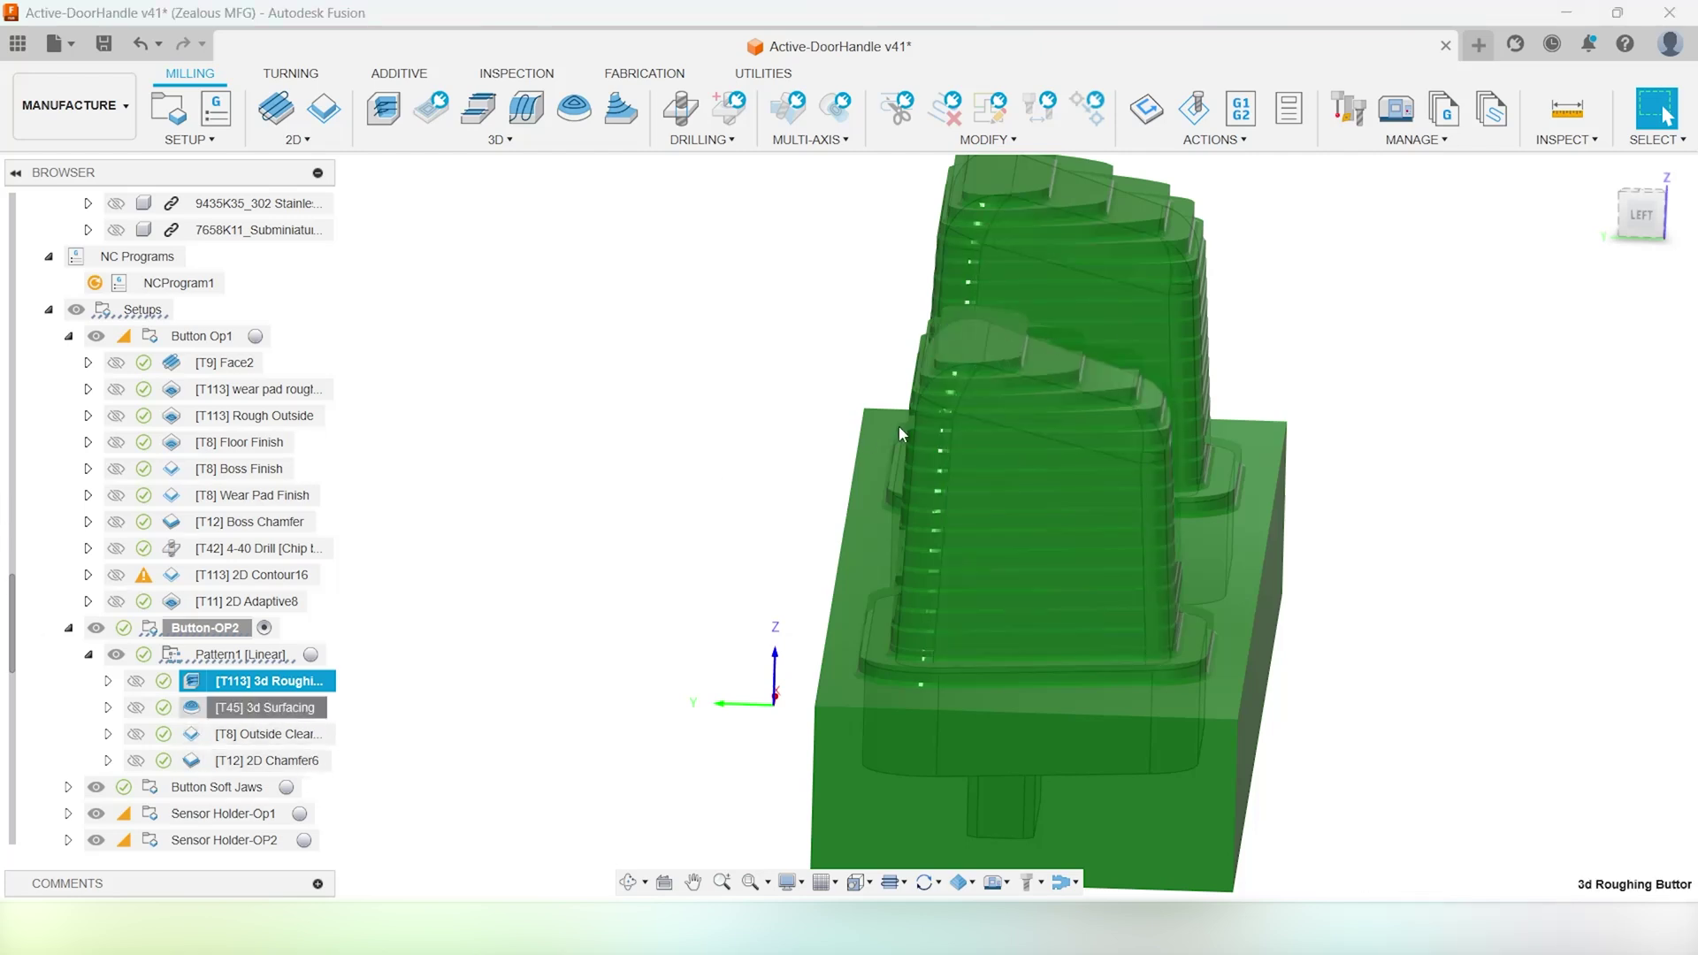
Inspect the [T45] 3d Surfacing result from the left and in perspective, showing both smooth button tops
left_click(1642, 219)
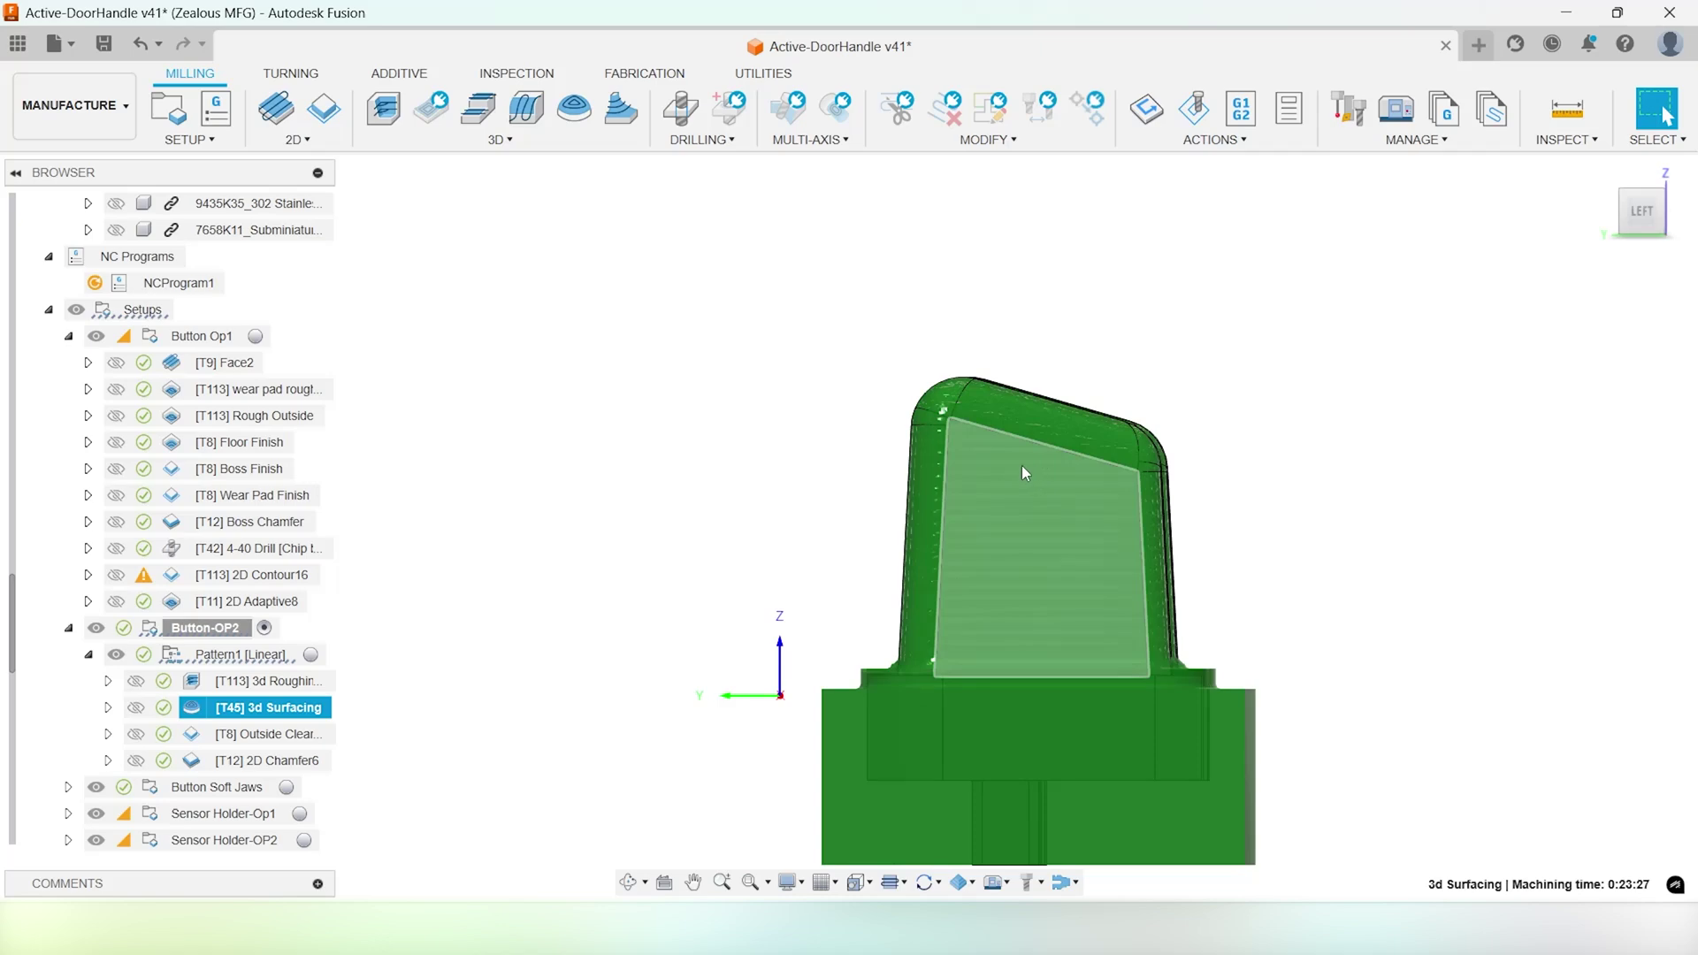
middle_click_drag(1017, 469, 735, 418, "shift")
scroll(762, 637, "up", 5)
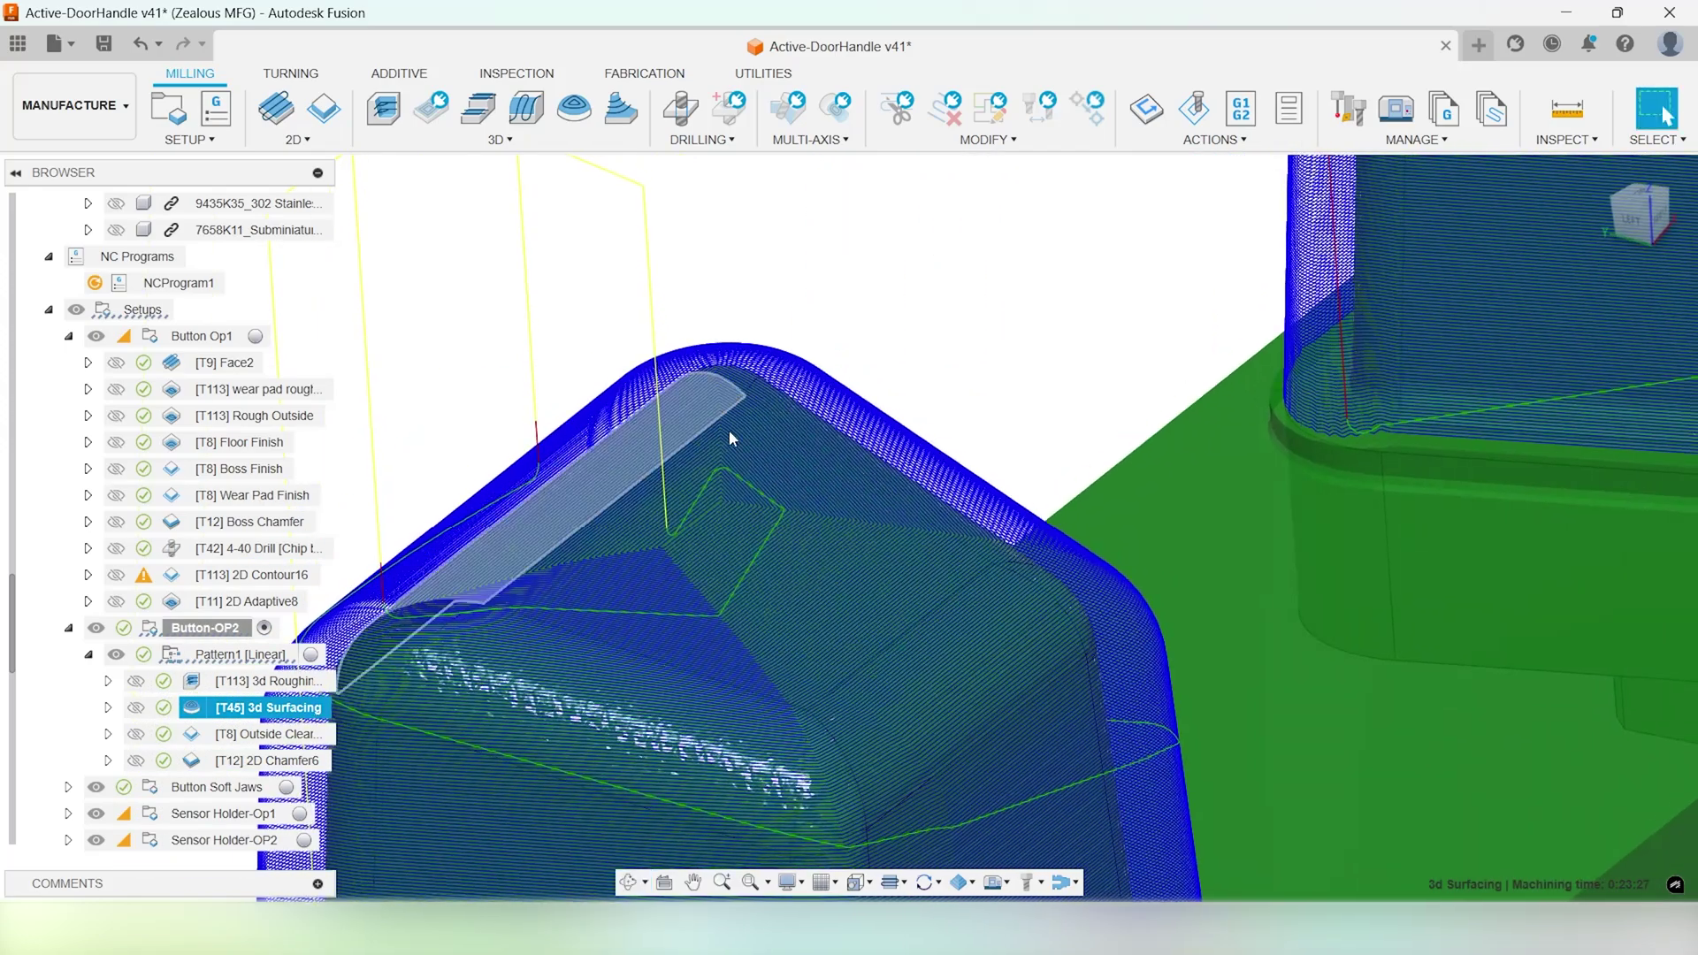
middle_click_drag(517, 623, 661, 524, "shift")
scroll(747, 532, "up", 5)
scroll(876, 571, "down", 3)
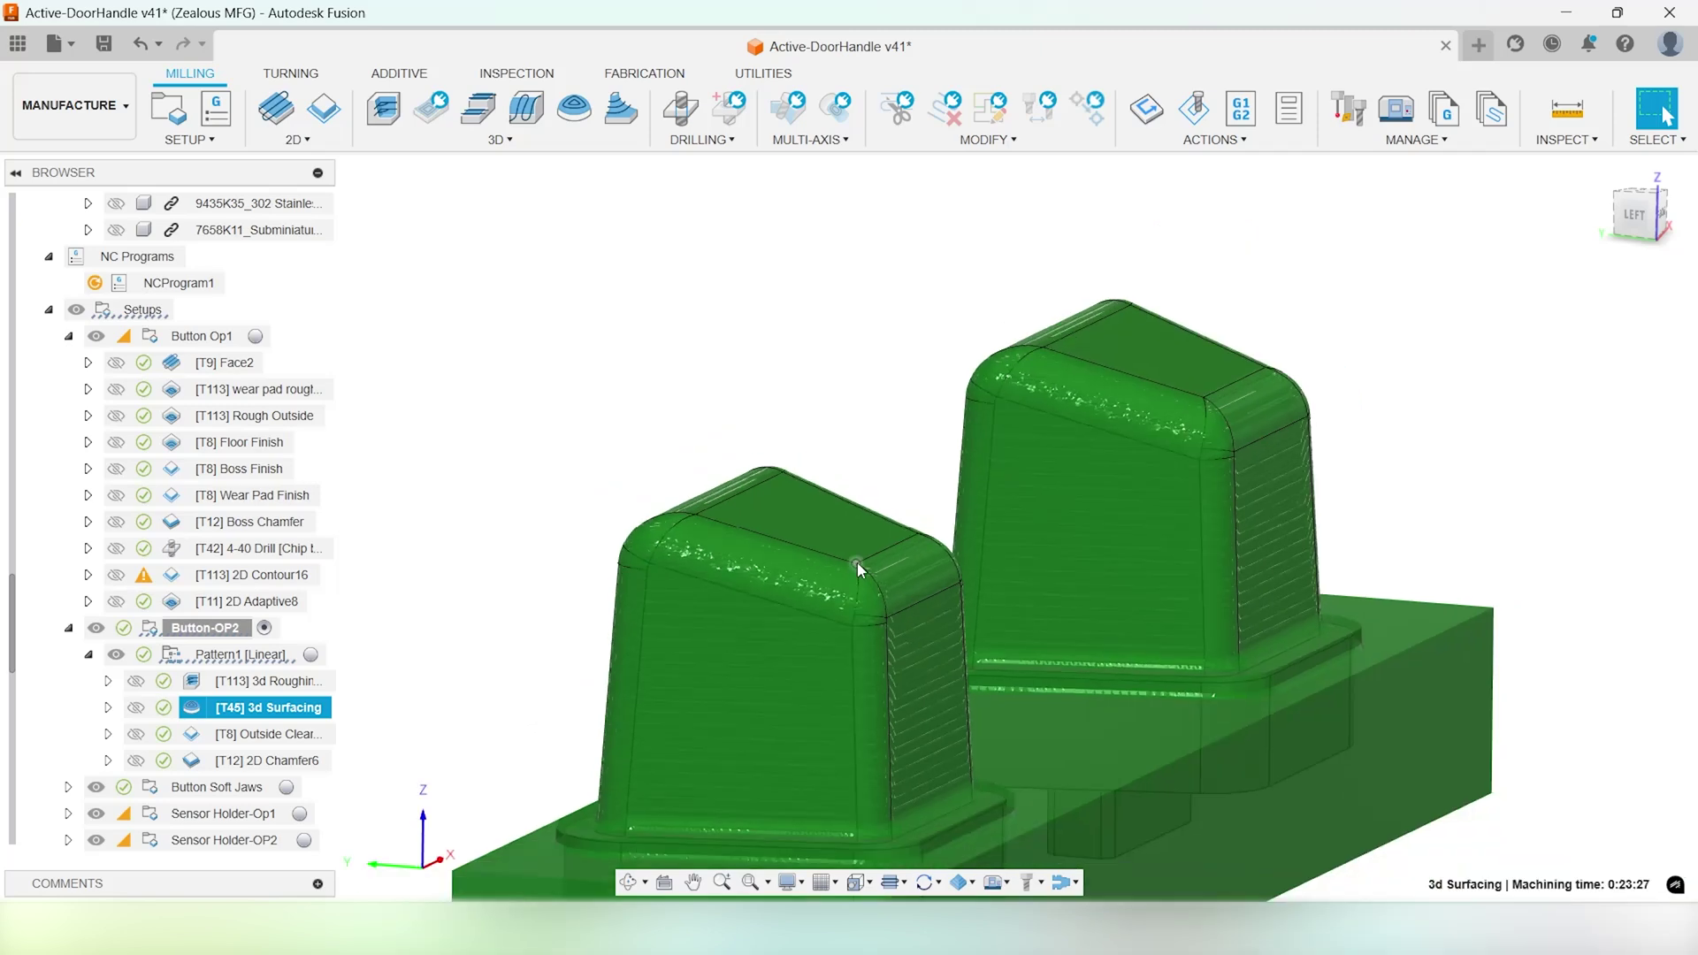
scroll(837, 561, "up", 6)
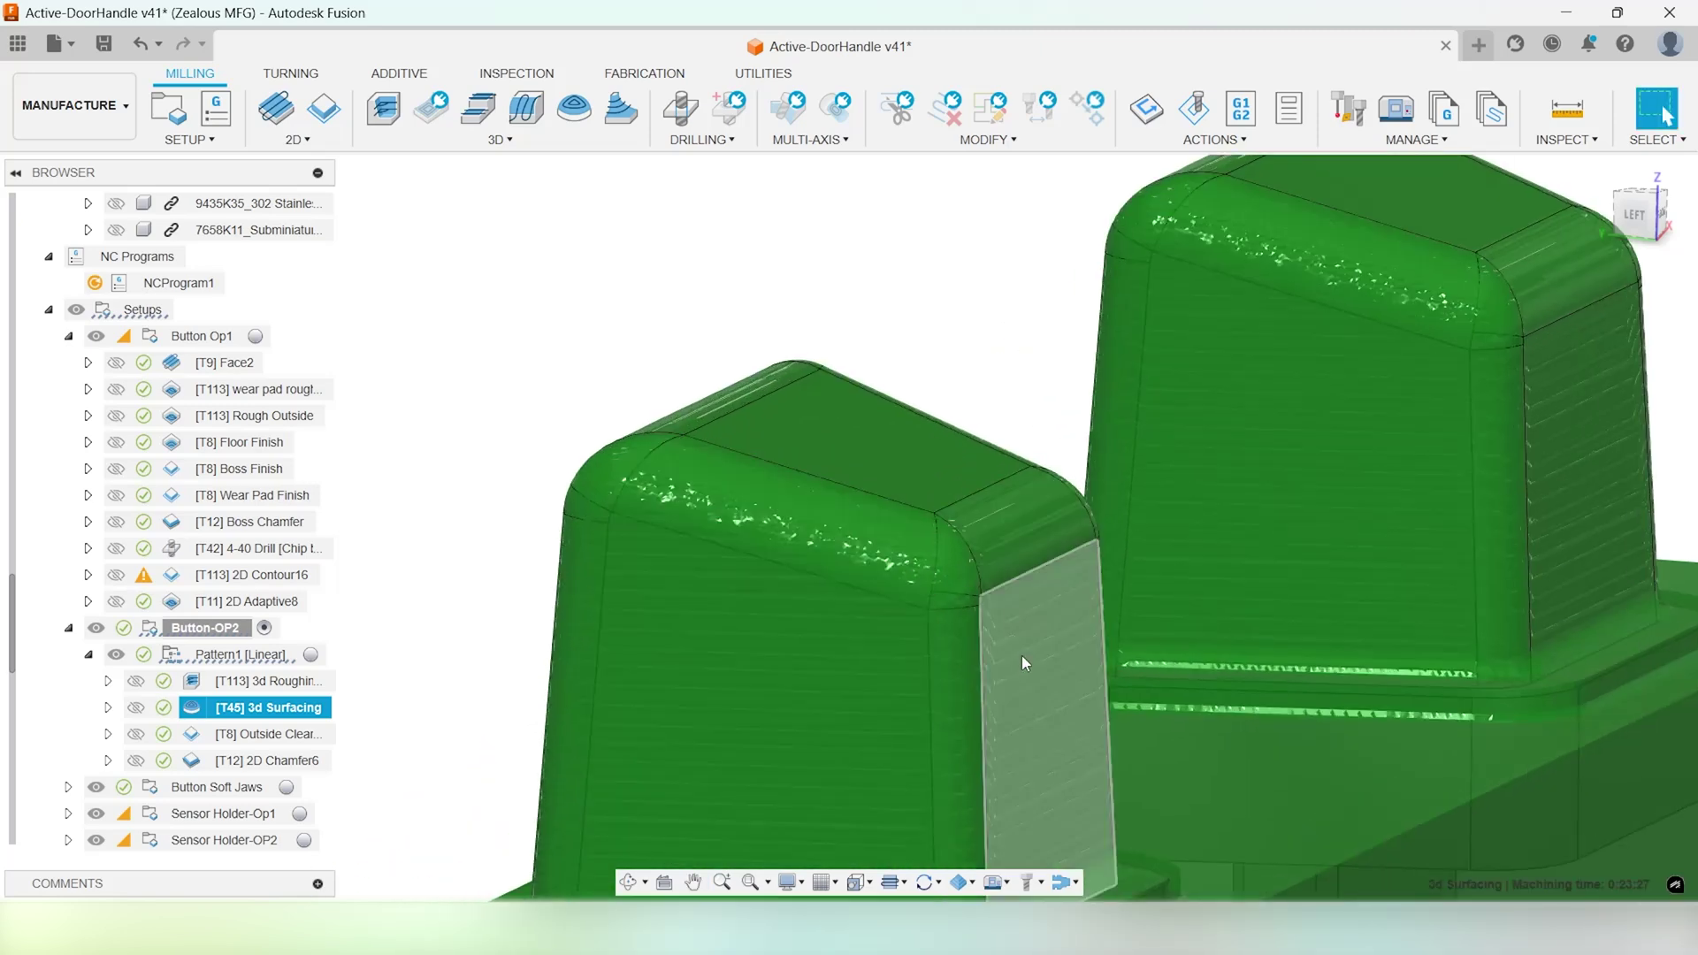
scroll(1037, 663, "down", 5)
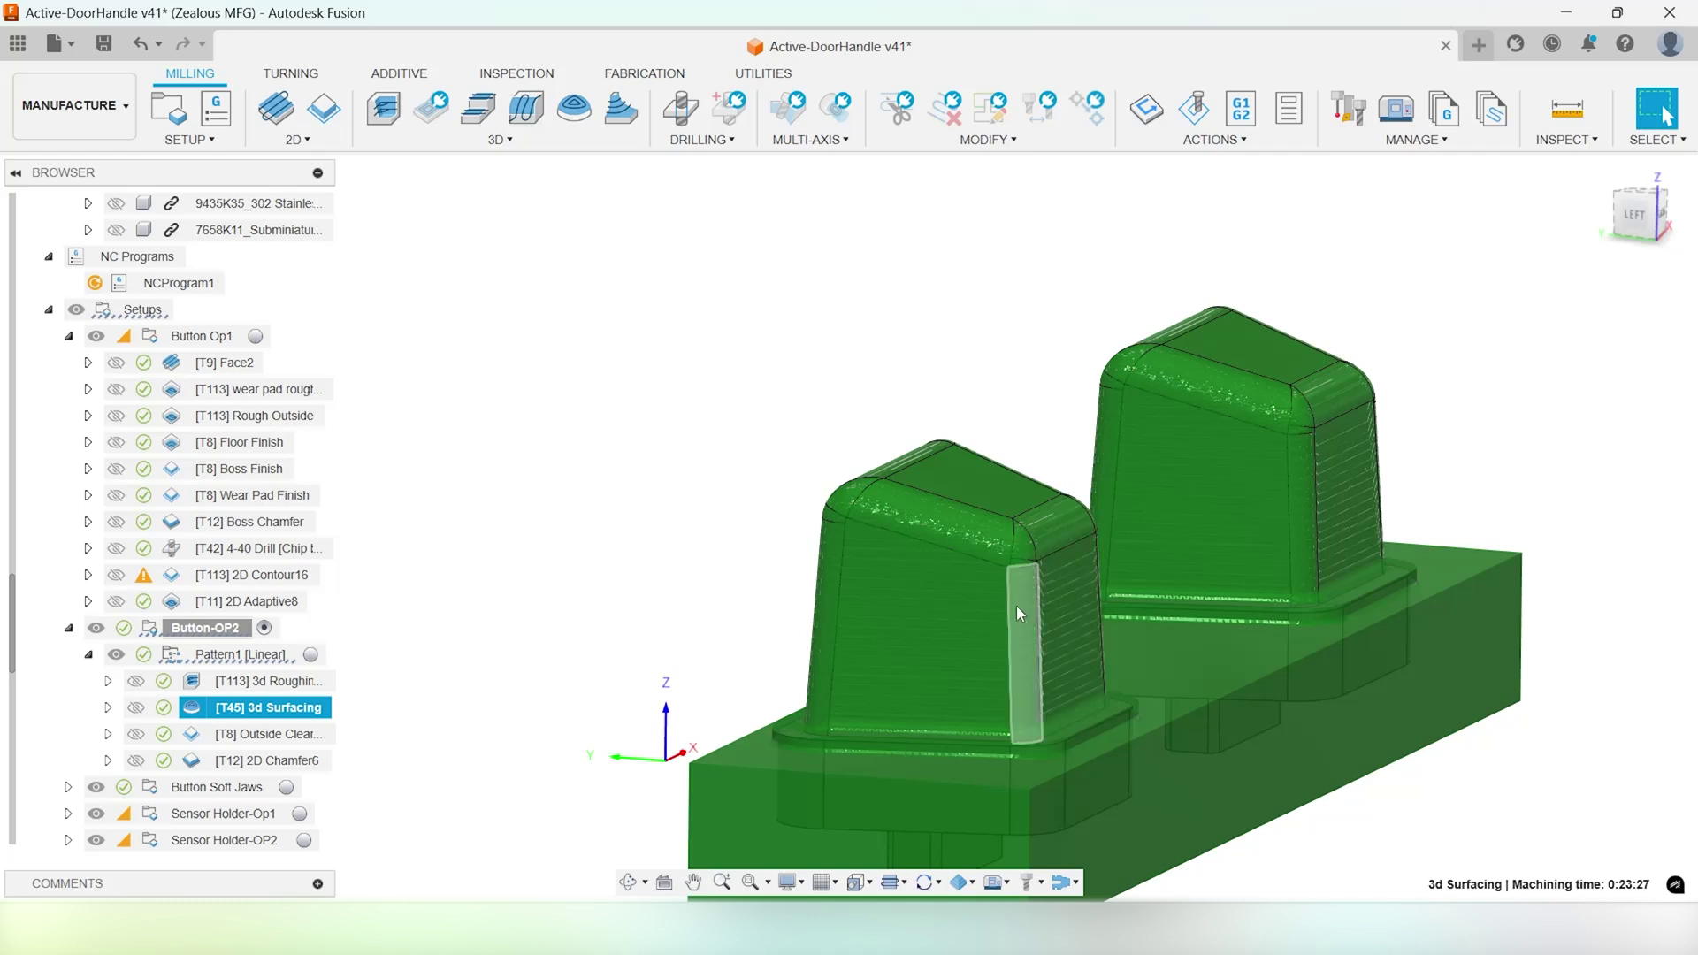
scroll(1005, 617, "down", 1)
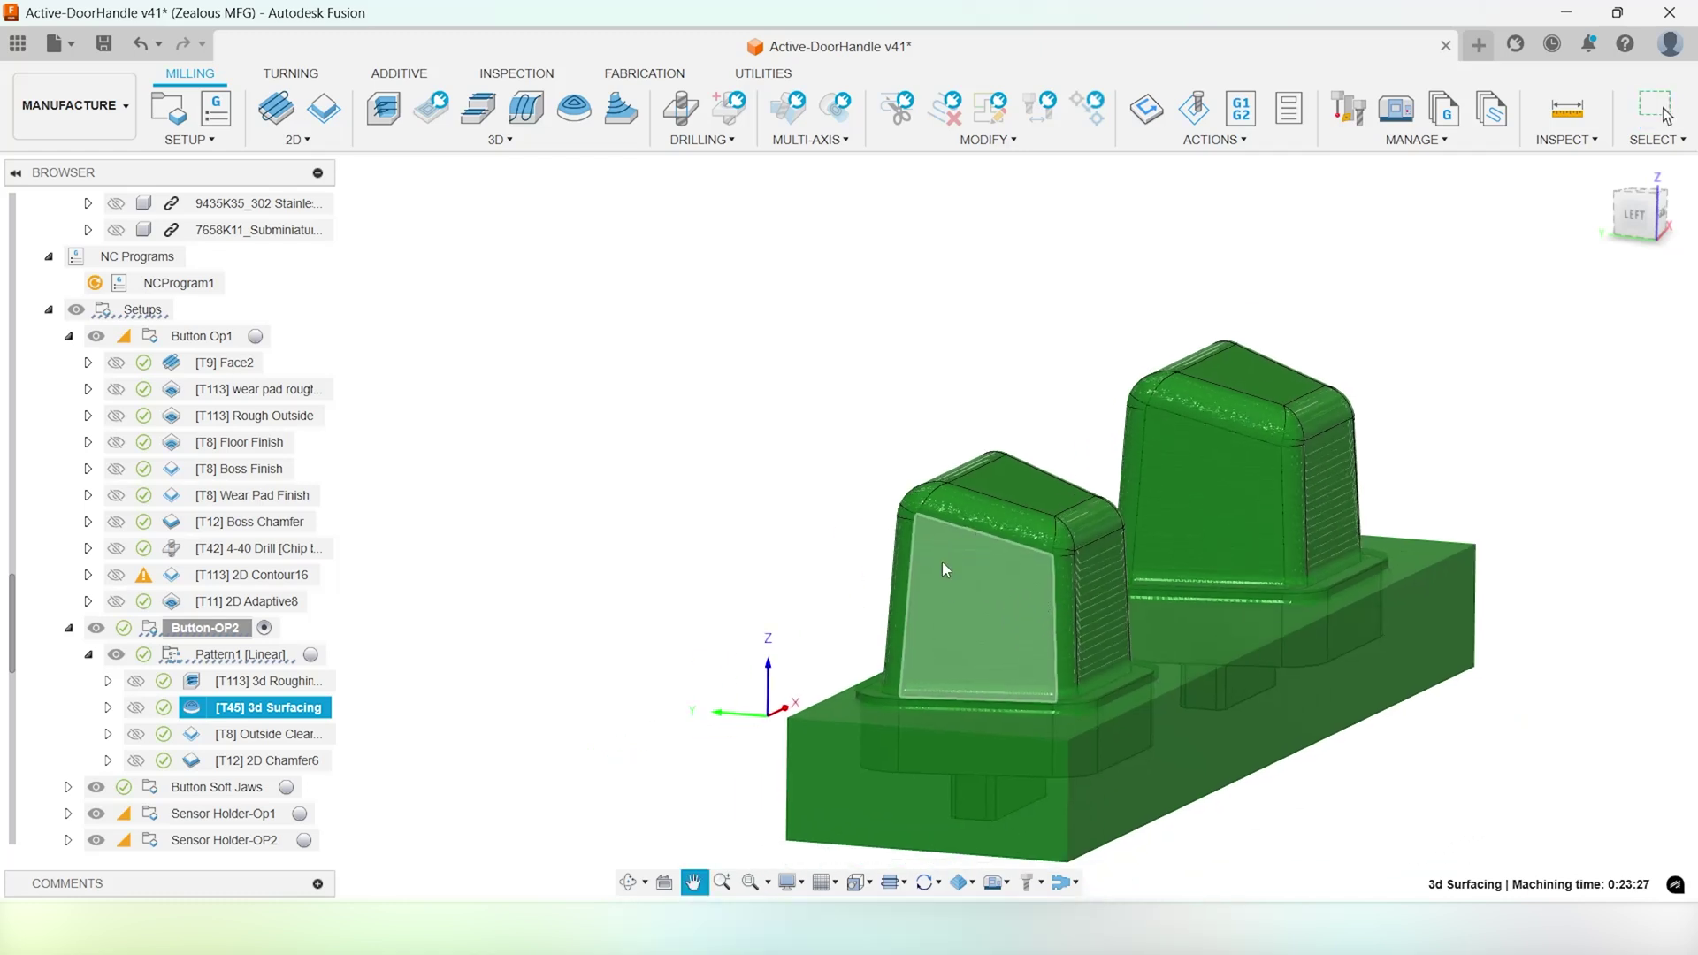
middle_click_drag(943, 561, 986, 542)
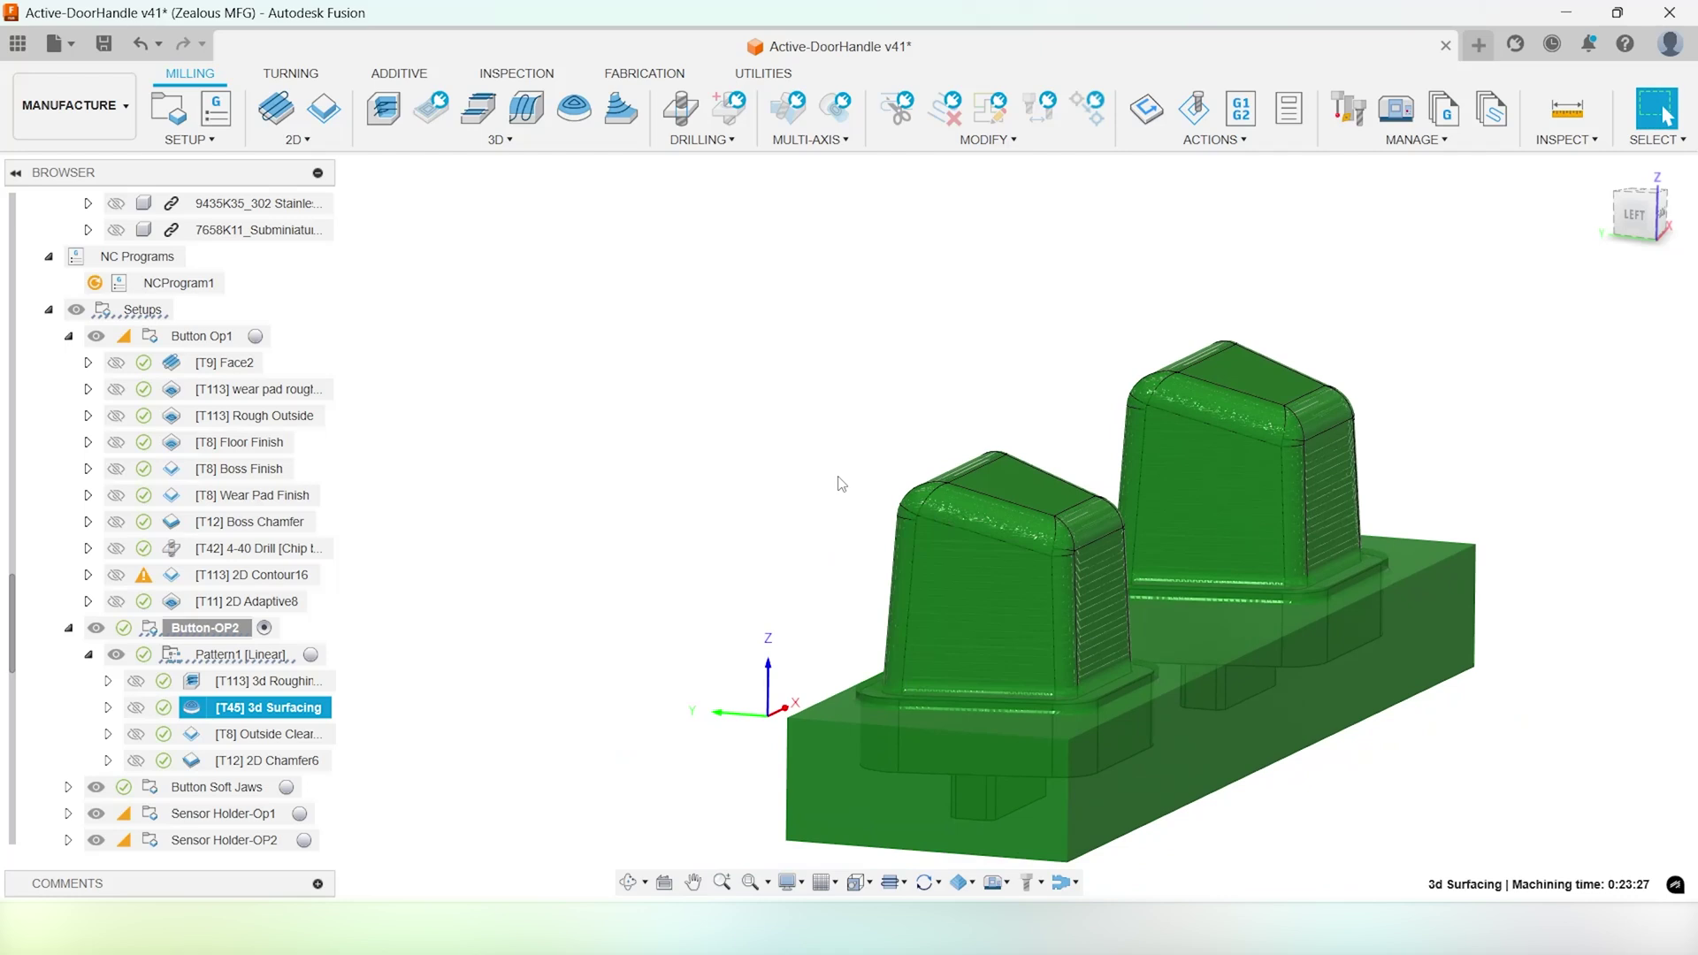
scroll(904, 552, "down", 2)
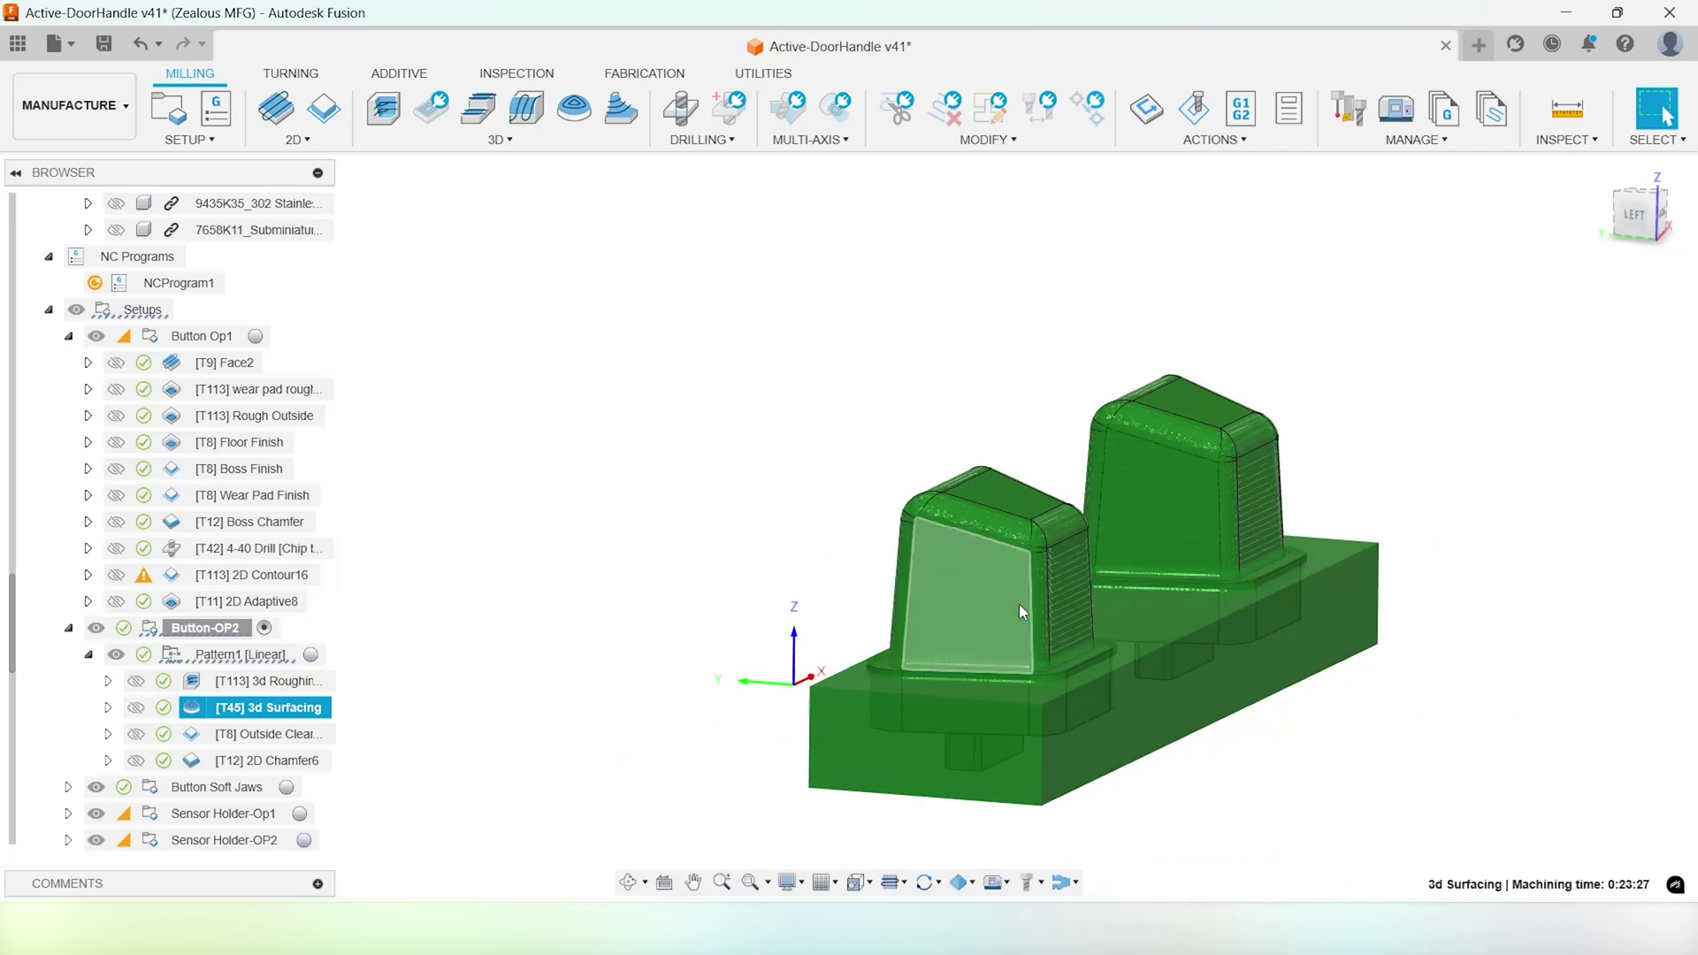
scroll(970, 578, "up", 3)
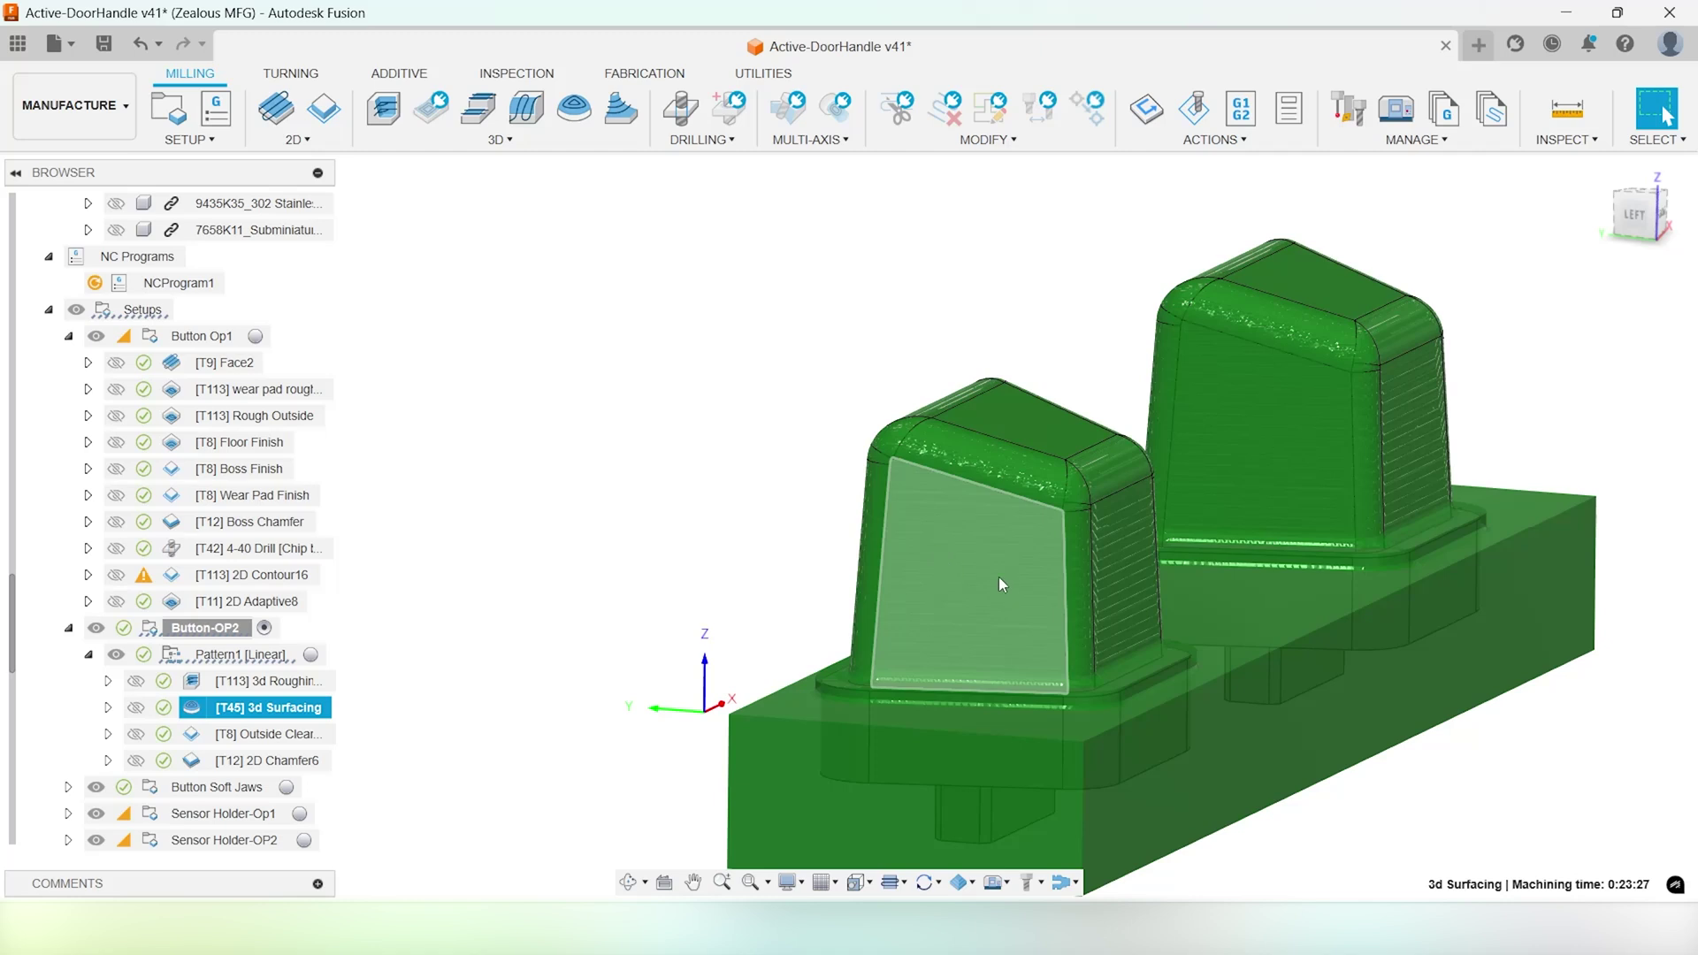
middle_click_drag(788, 542, 931, 354, "shift")
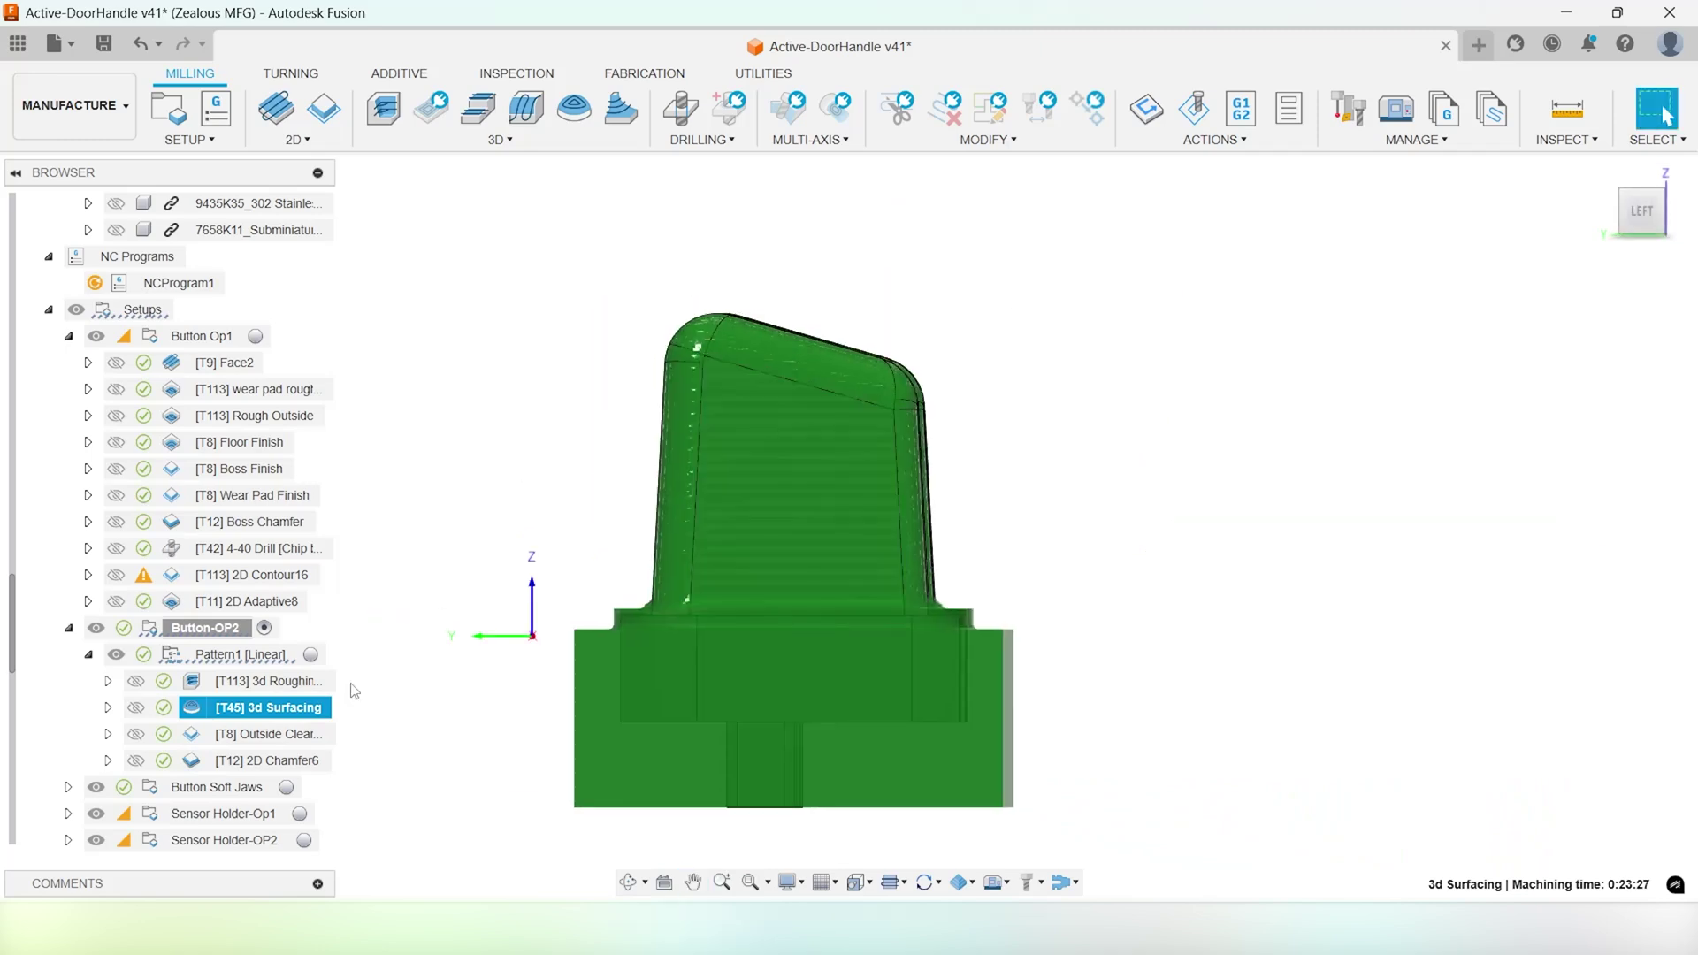
scroll(734, 321, "up", 5)
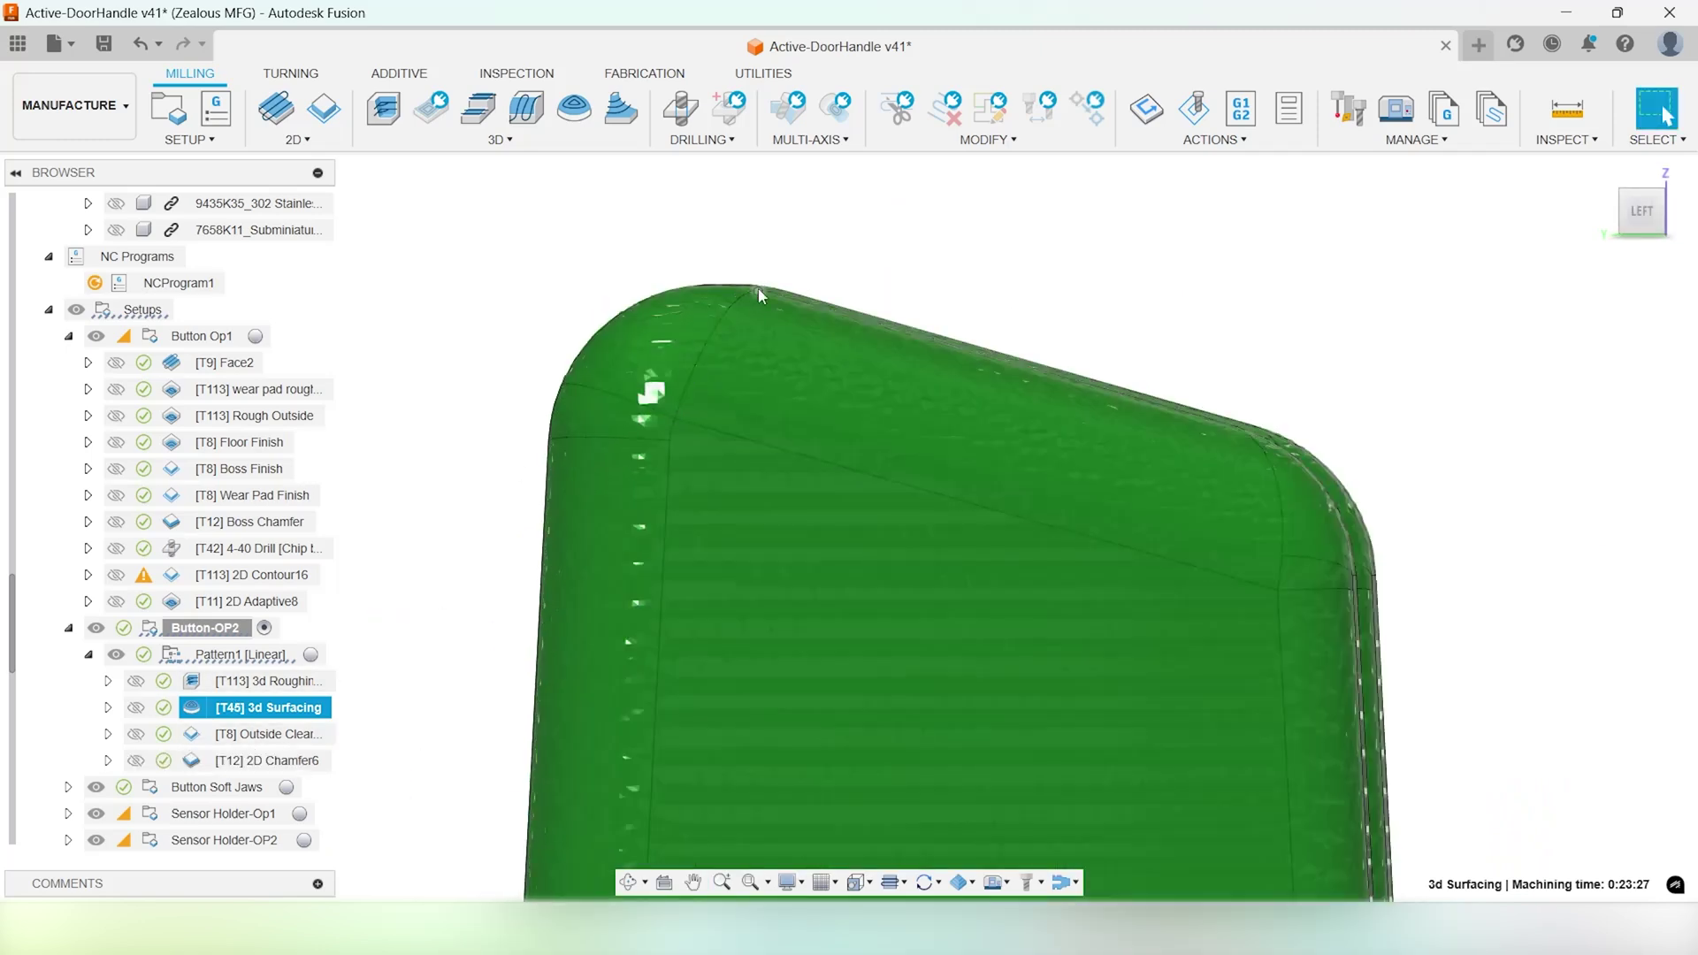
scroll(777, 292, "up", 2)
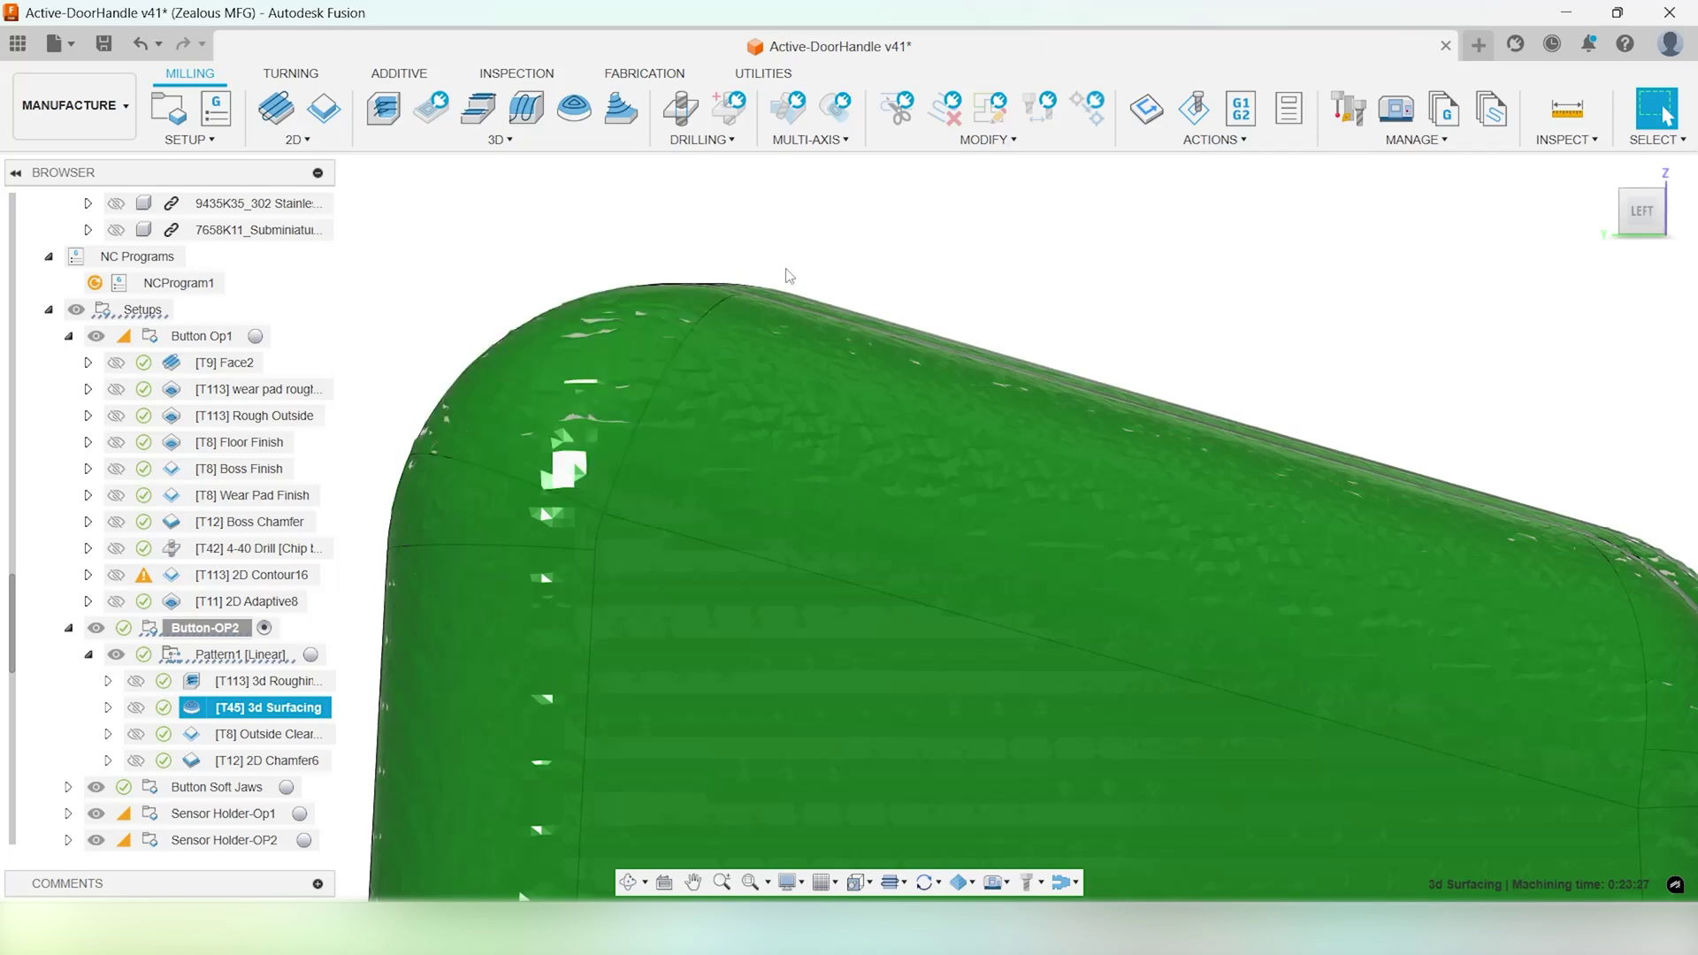
scroll(789, 276, "down", 5)
middle_click_drag(858, 353, 890, 437, "shift")
scroll(889, 437, "down", 4)
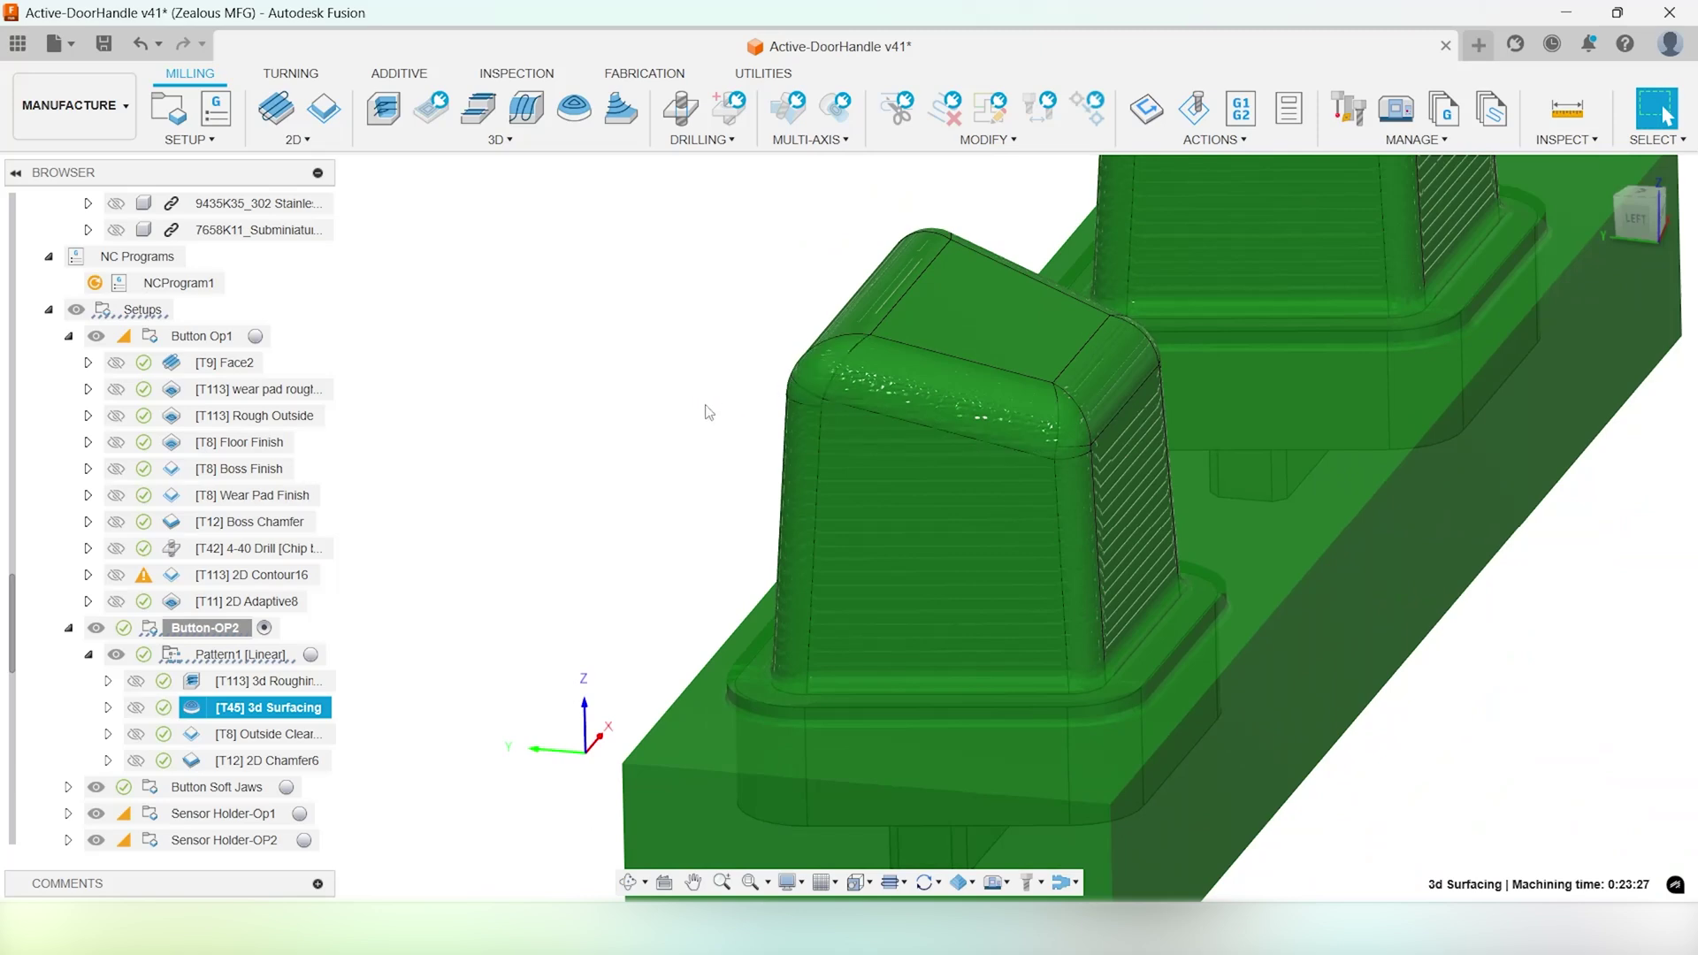
right_click(274, 709)
Open the [T45] 3d Surfacing operation's Heights settings with a left view of the part
key("Escape")
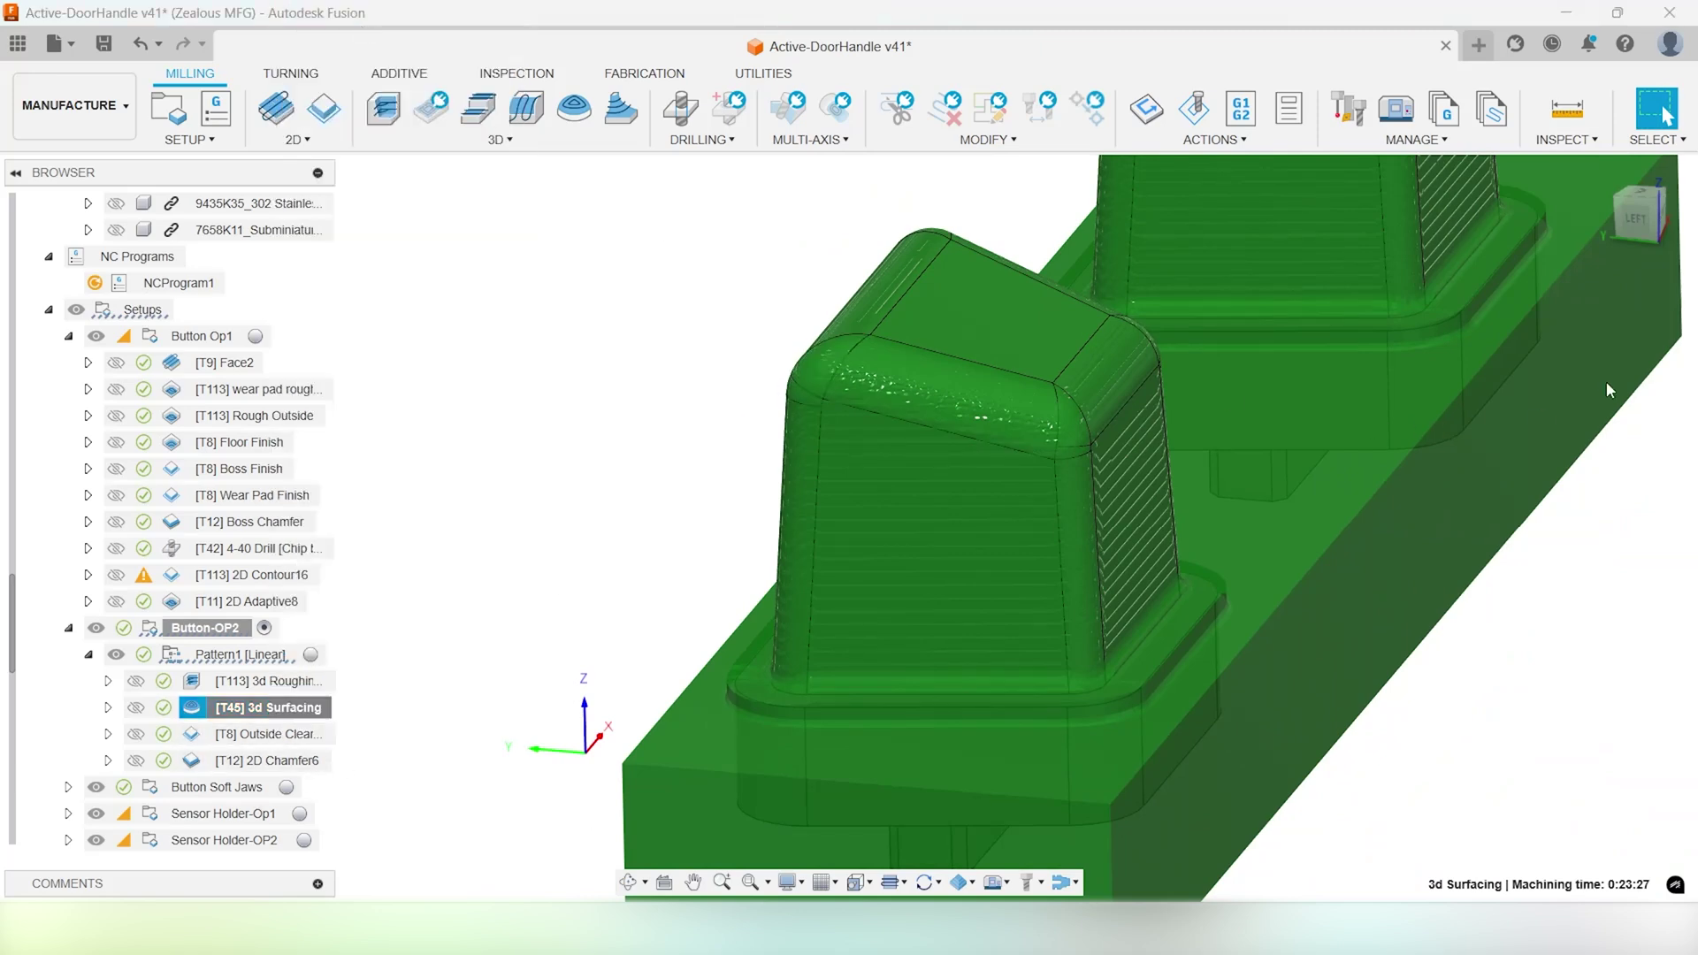
double_click(1545, 331)
left_click(1532, 308)
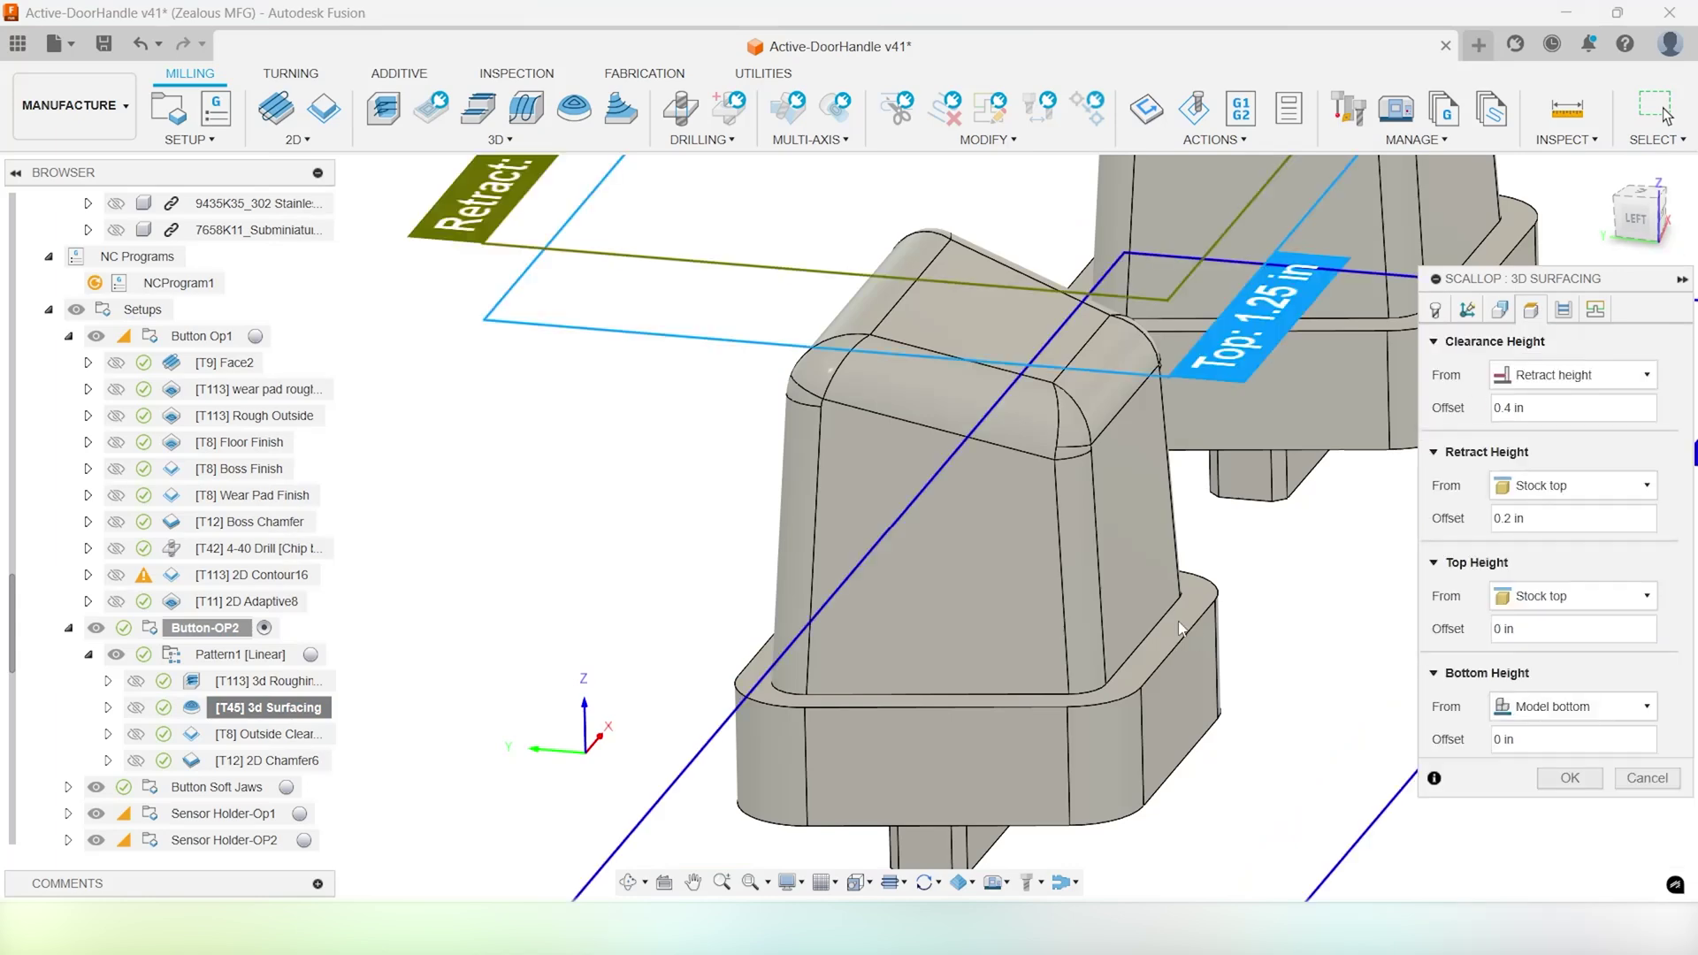
left_click(1636, 218)
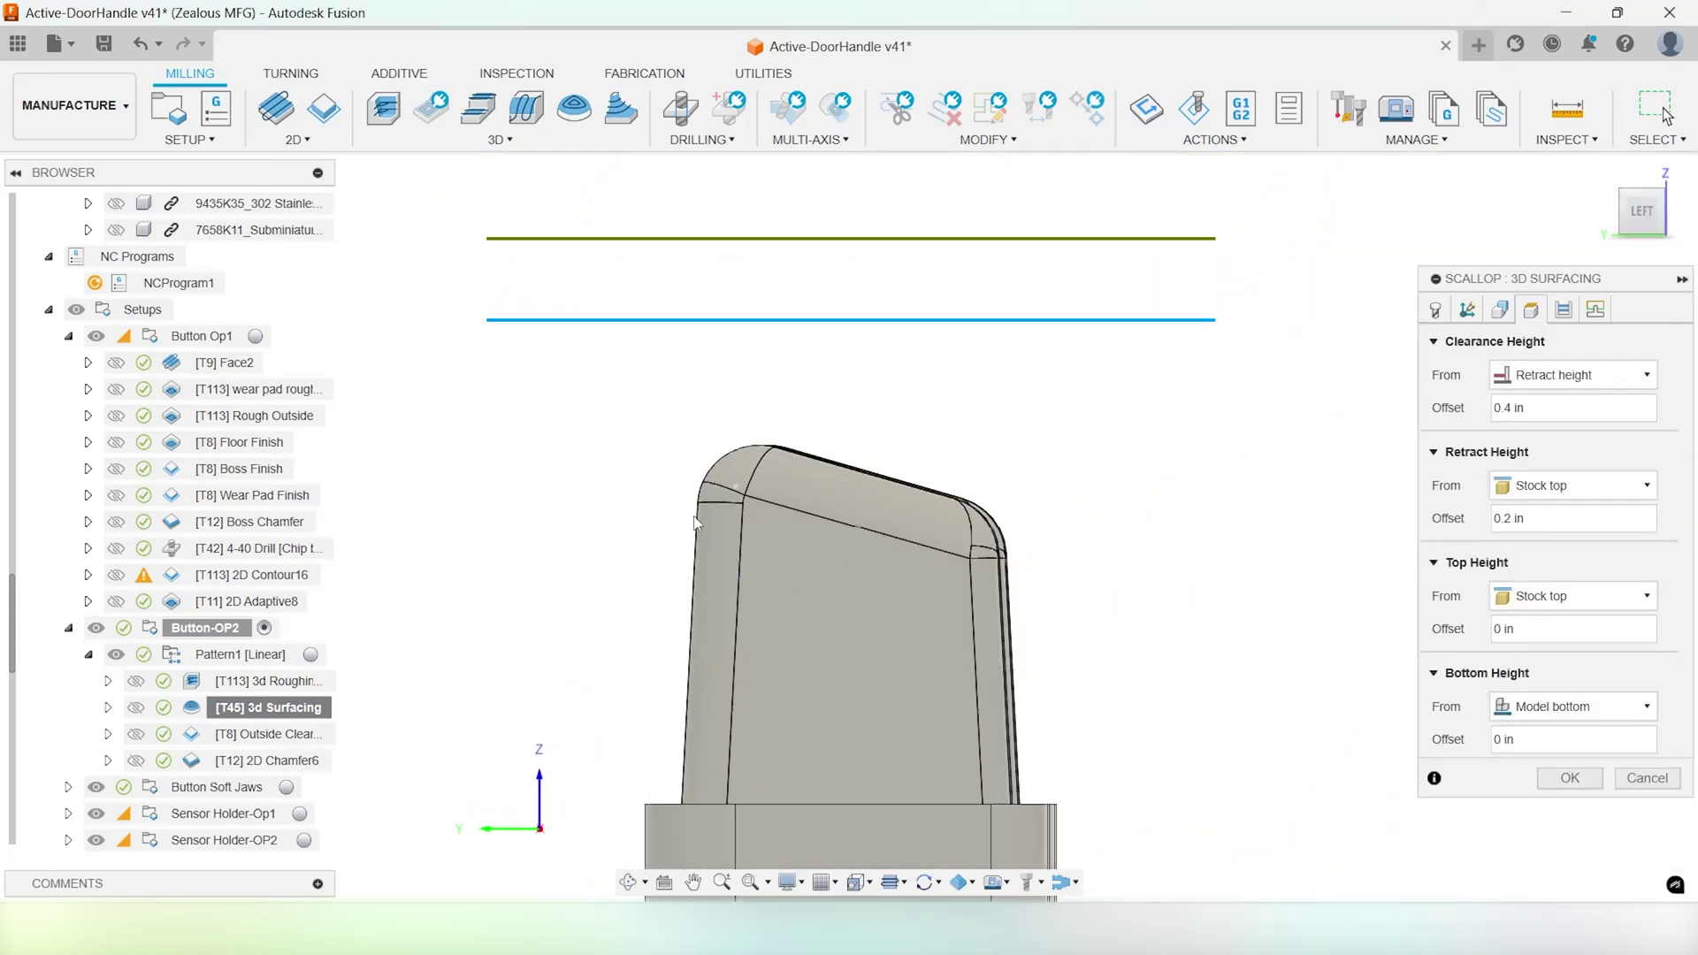
scroll(694, 522, "up", 3)
Try Top Height From set to Model top, check the height planes, then revert to Stock top
left_click(1548, 598)
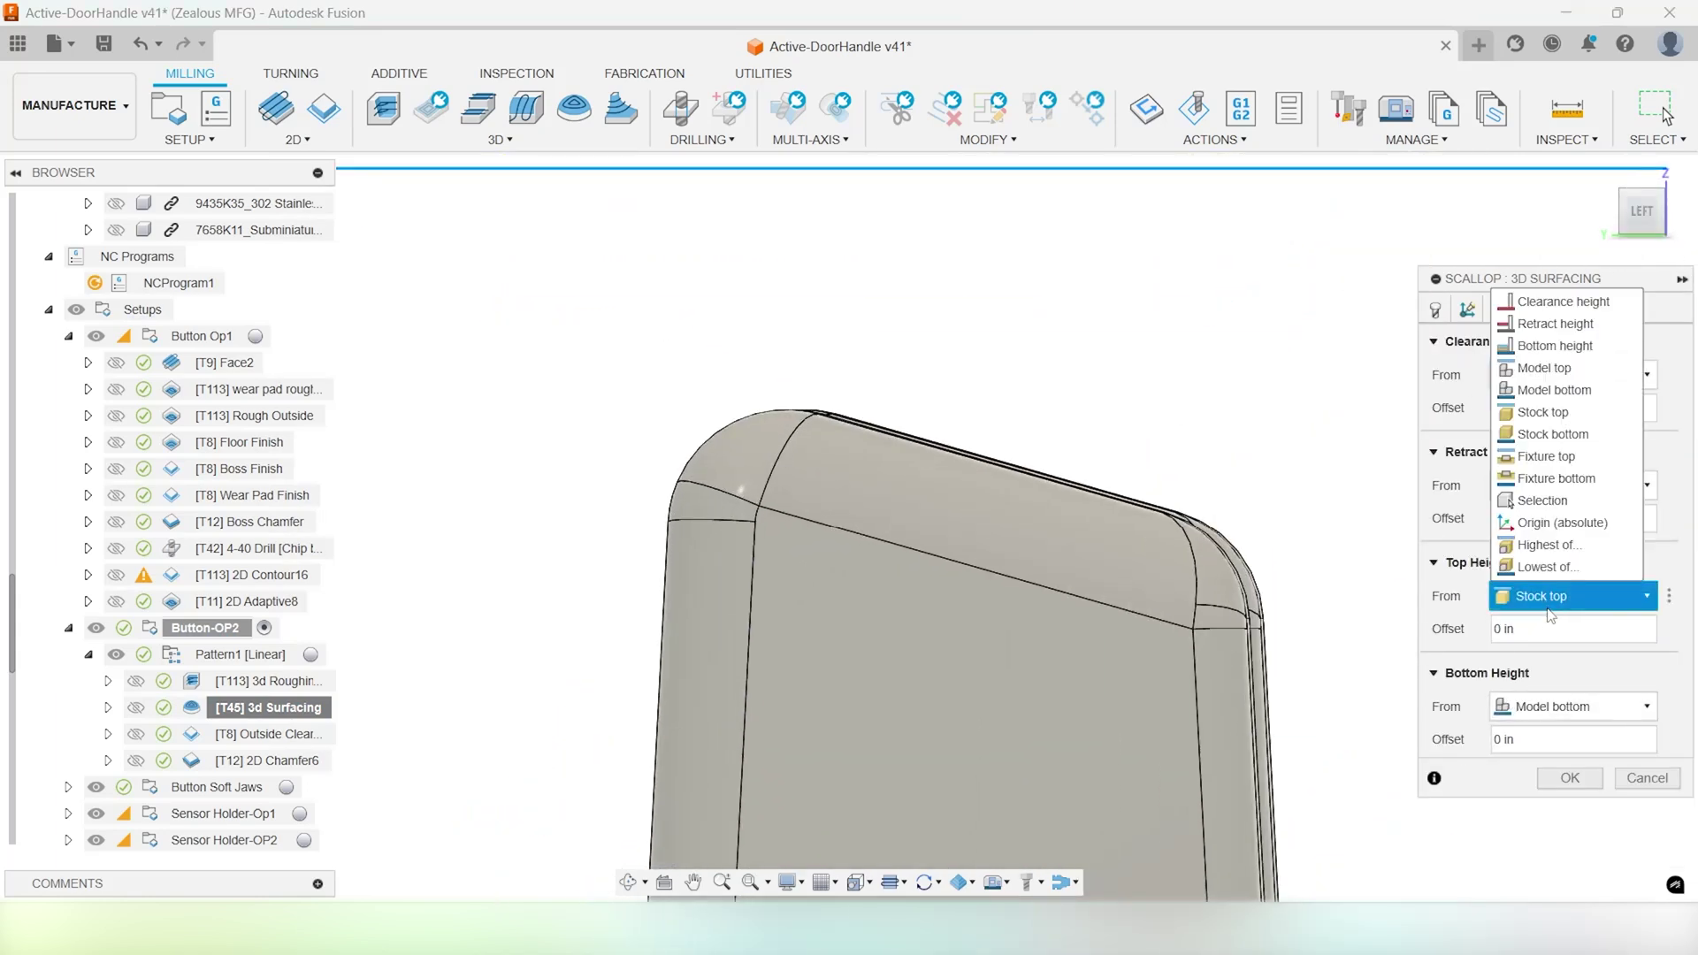
left_click(1535, 390)
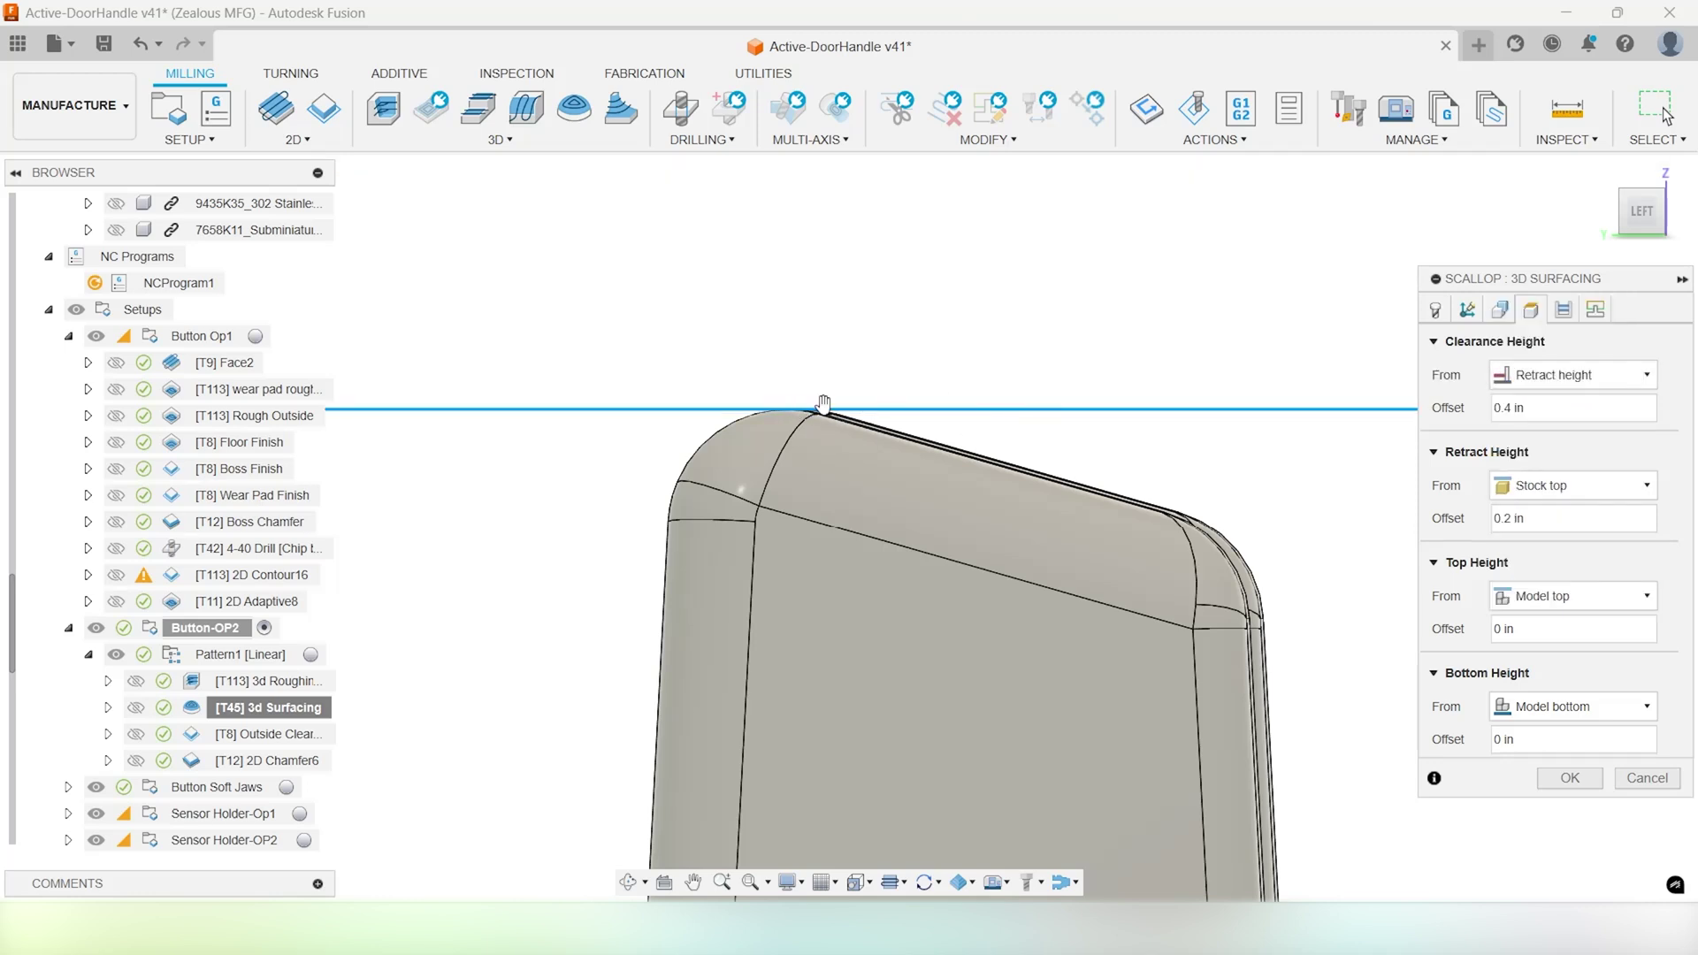
middle_click_drag(822, 416, 823, 500)
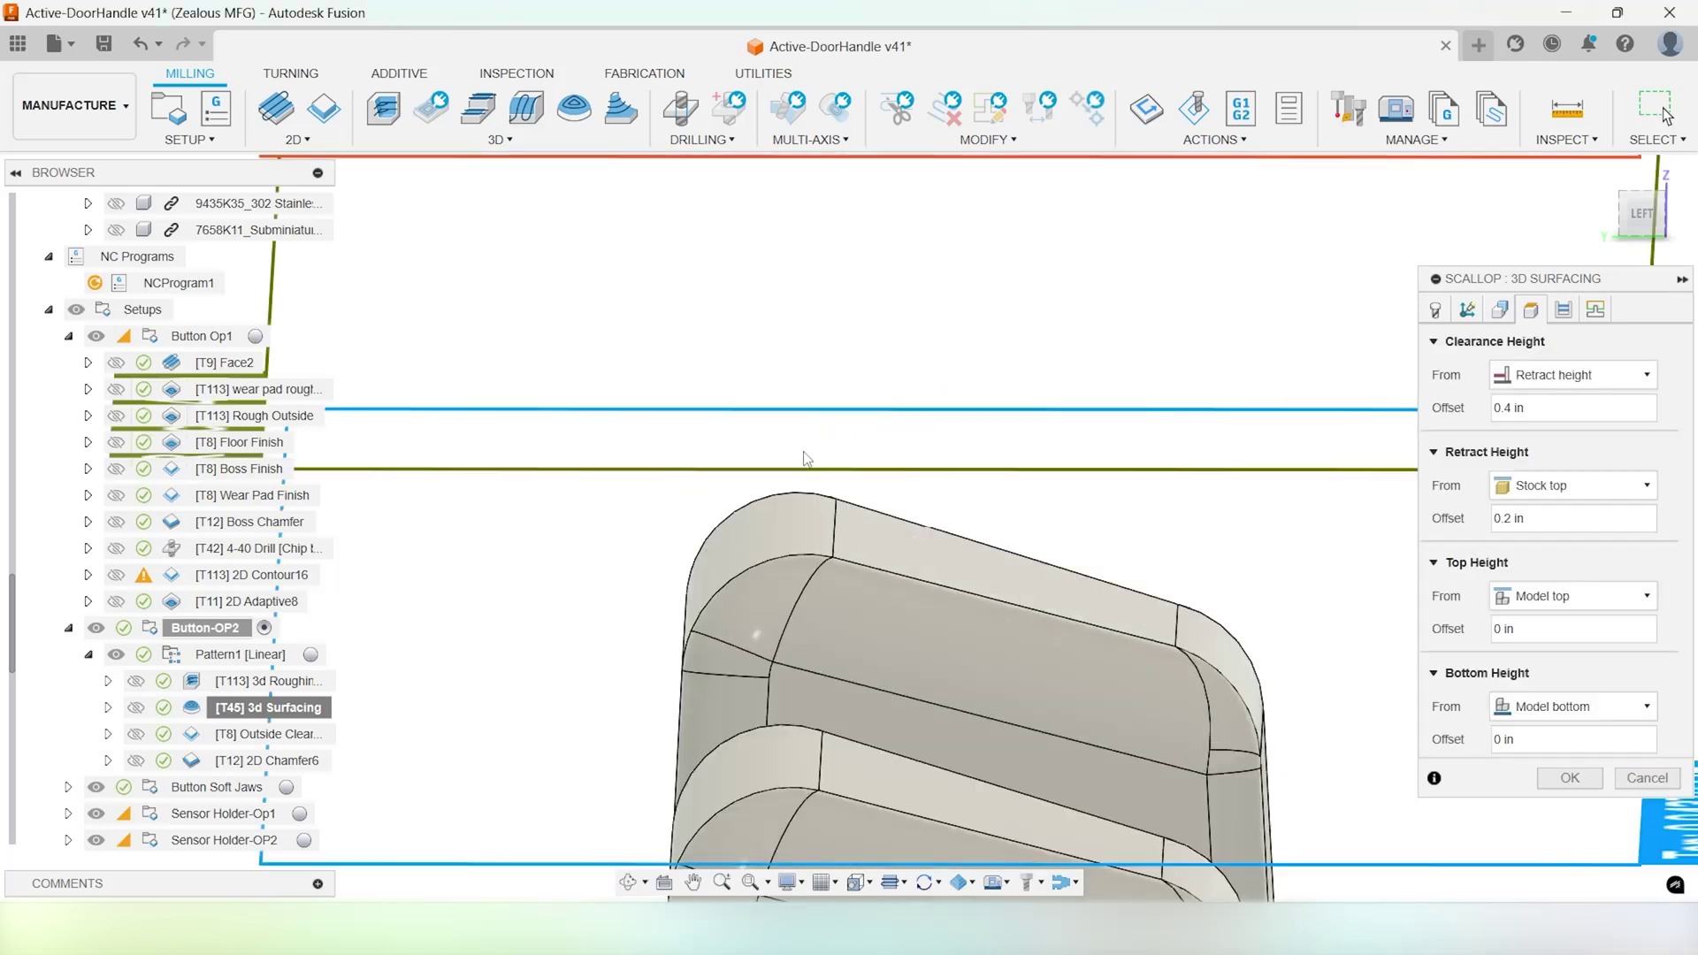
left_click(1646, 220)
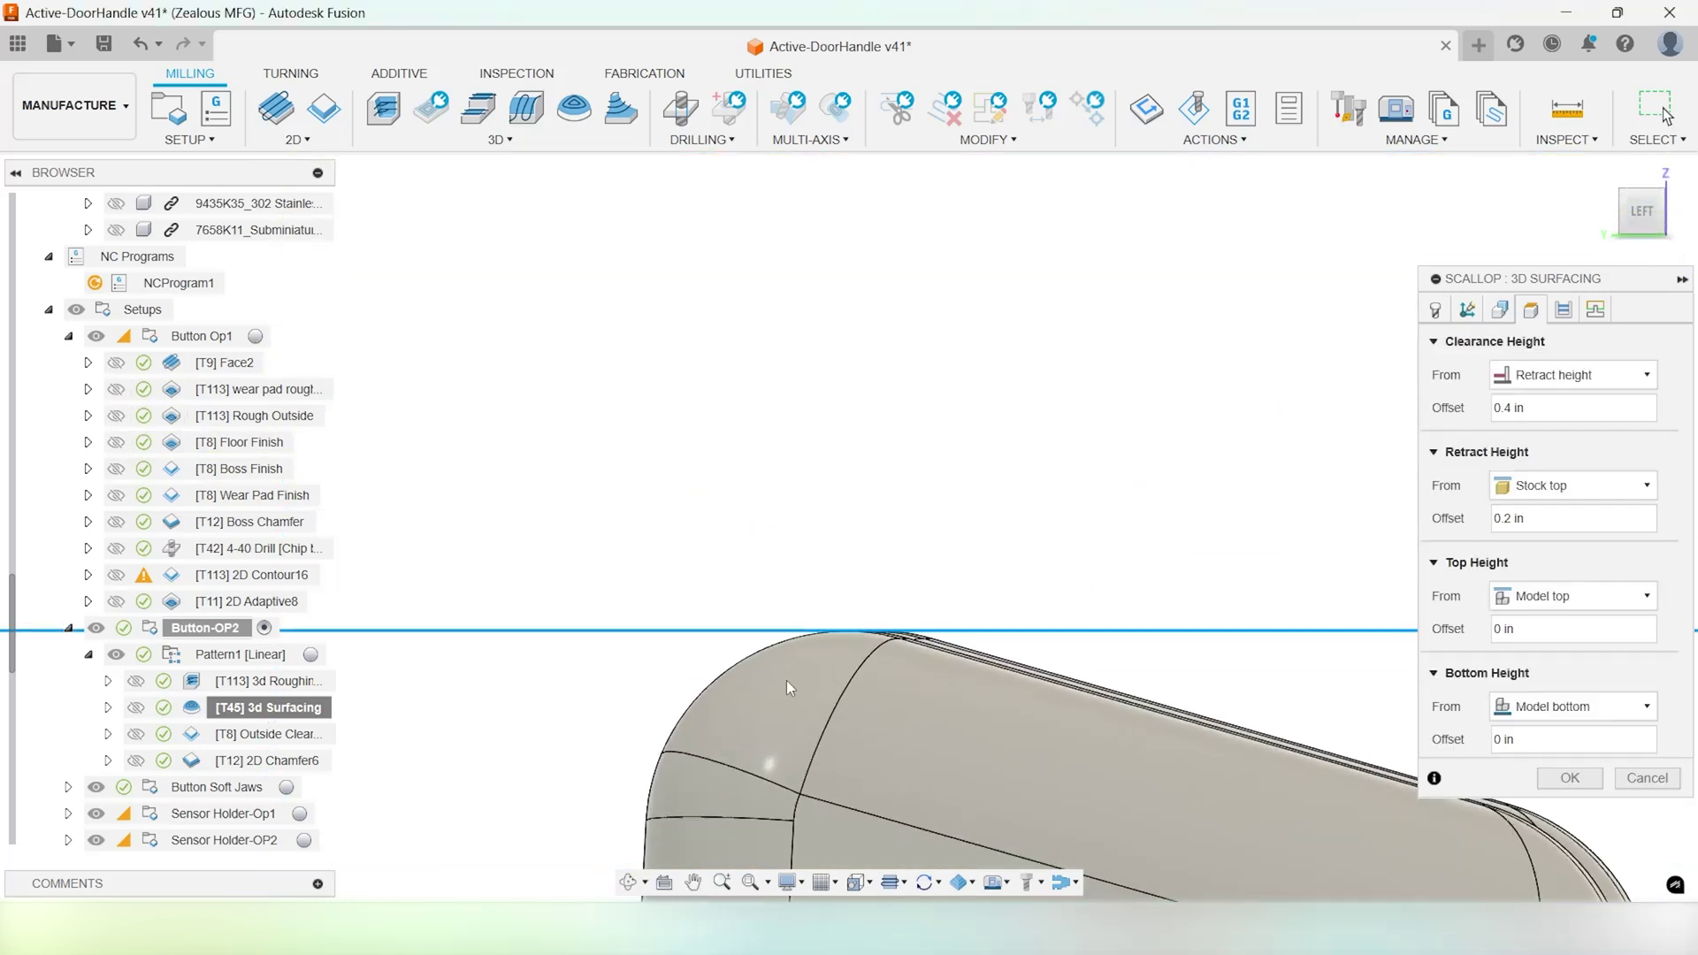
left_click(1562, 598)
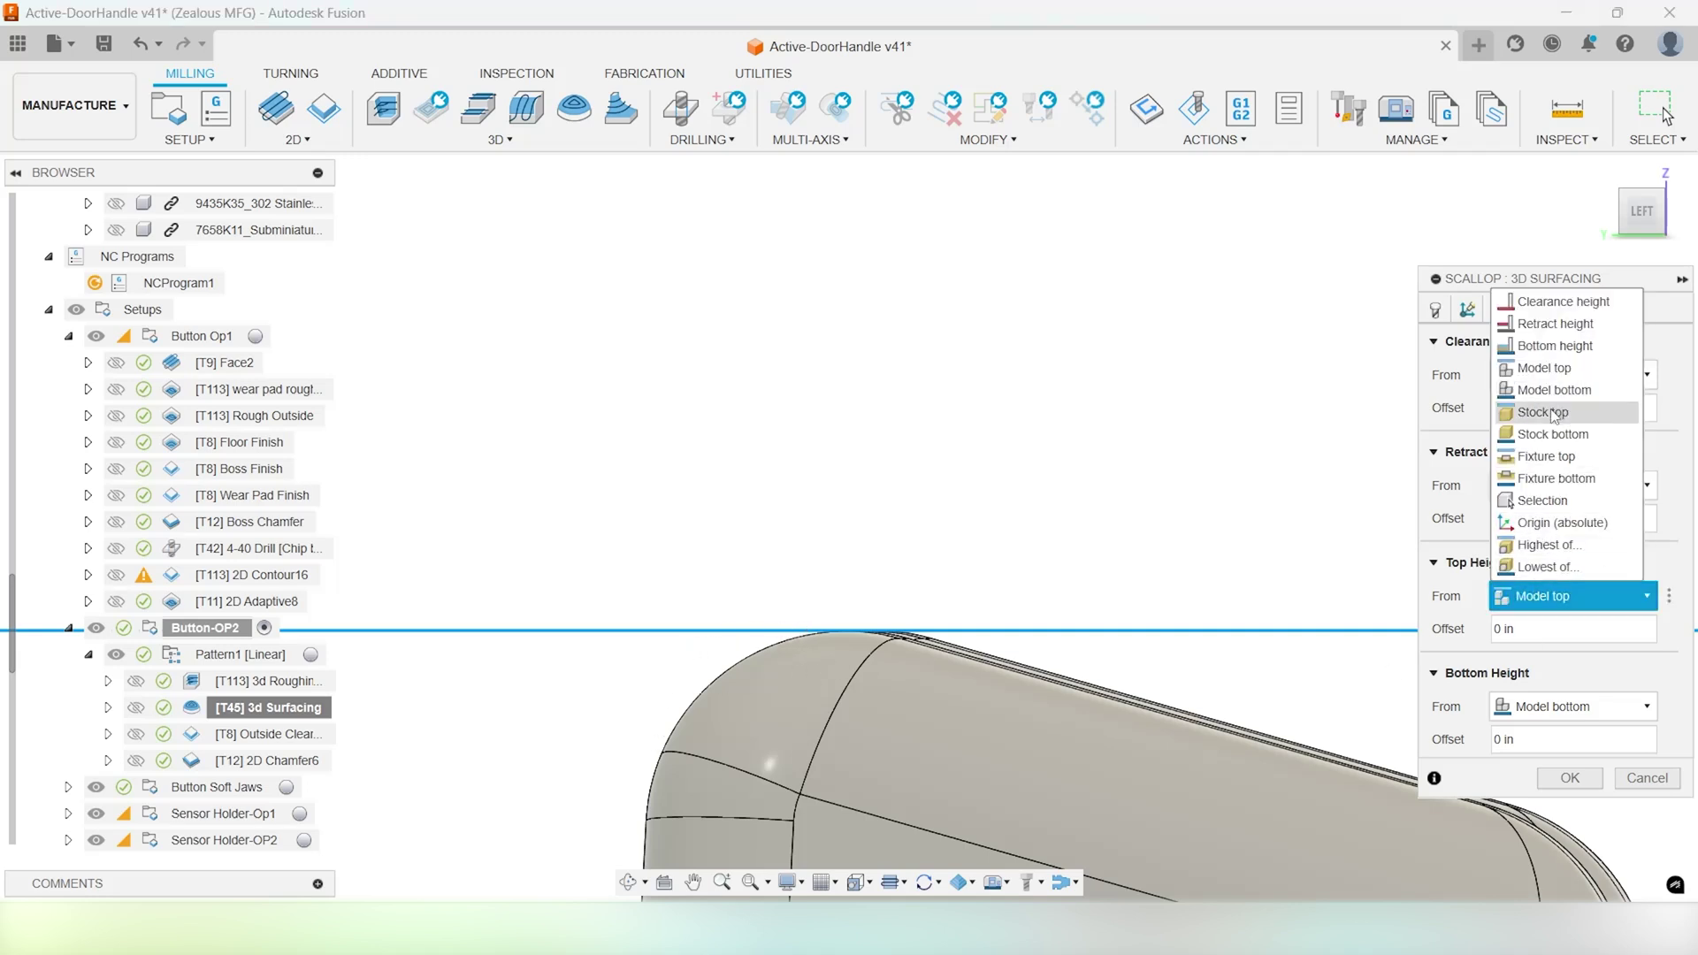
left_click(1555, 413)
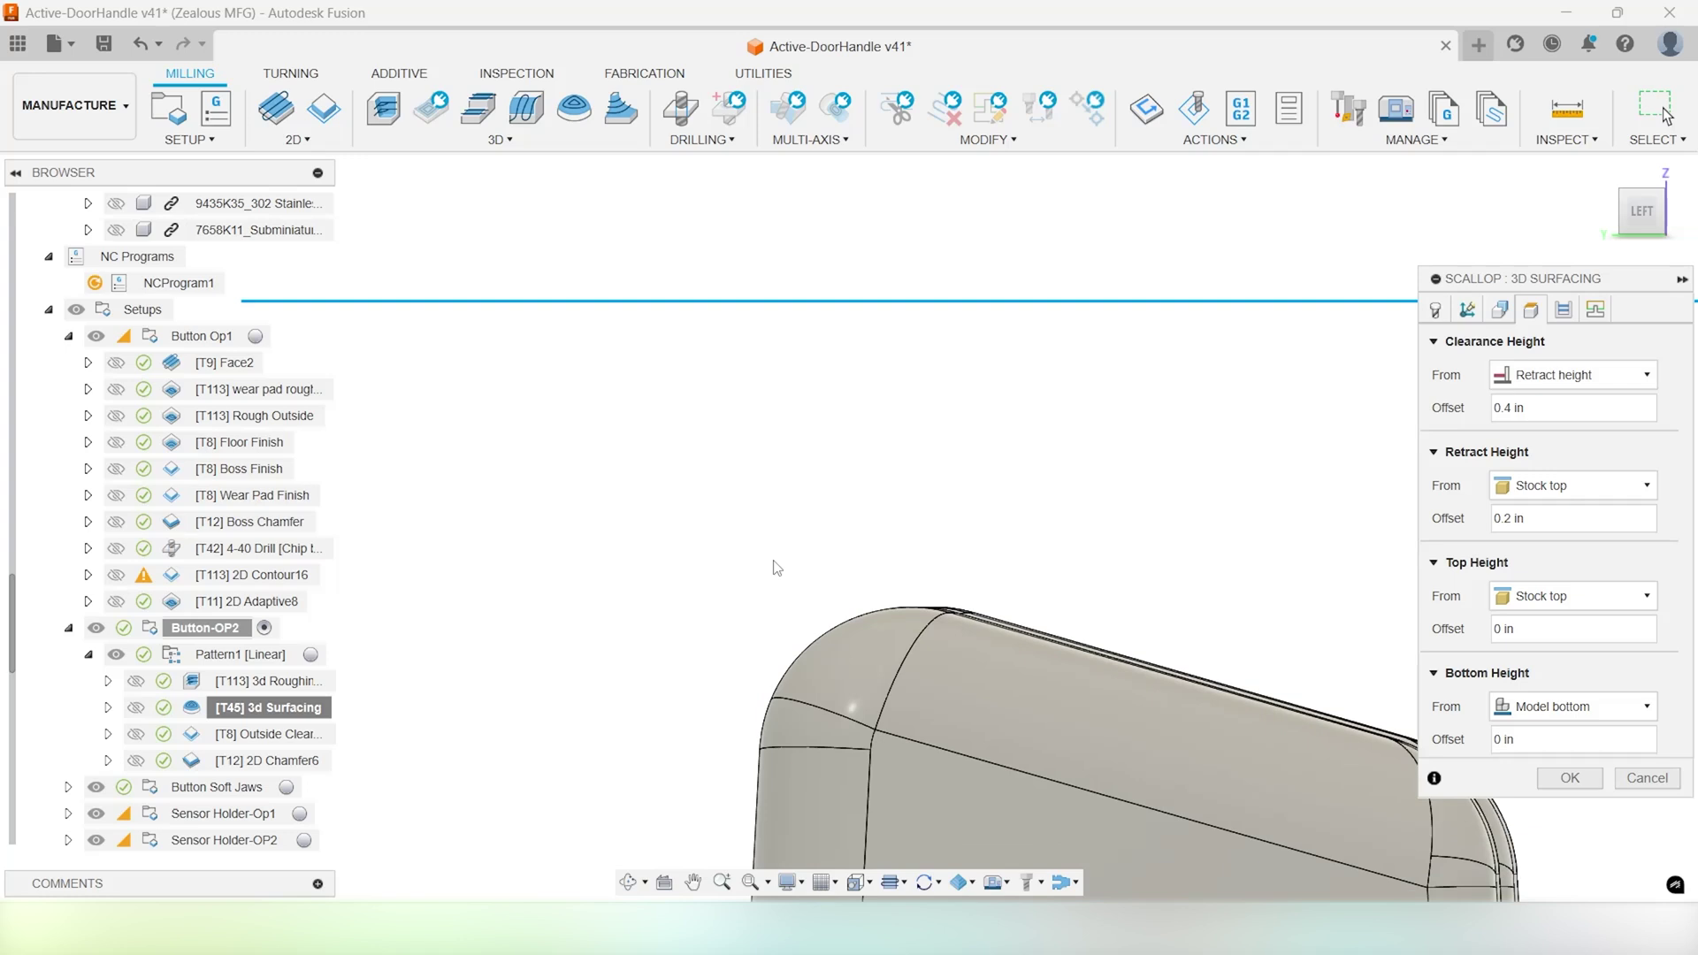
scroll(1097, 542, "down", 3)
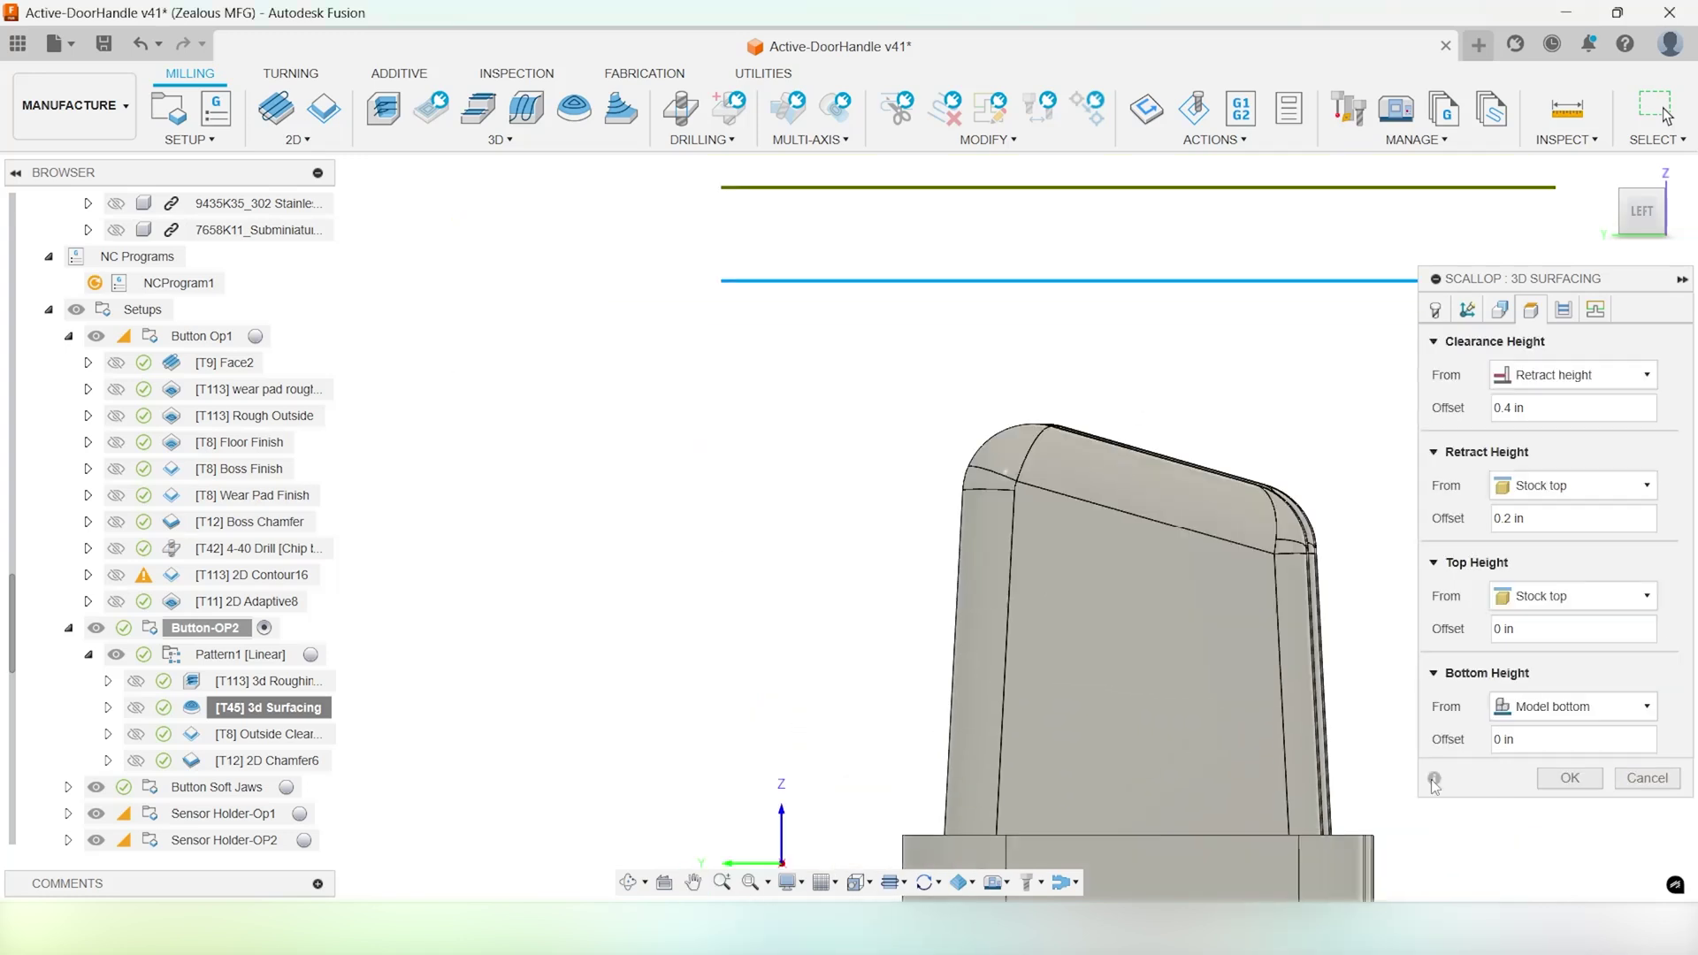
Accept the scallop settings, reopen 3d Surfacing, and review its Heights and Passes settings
left_click(1583, 783)
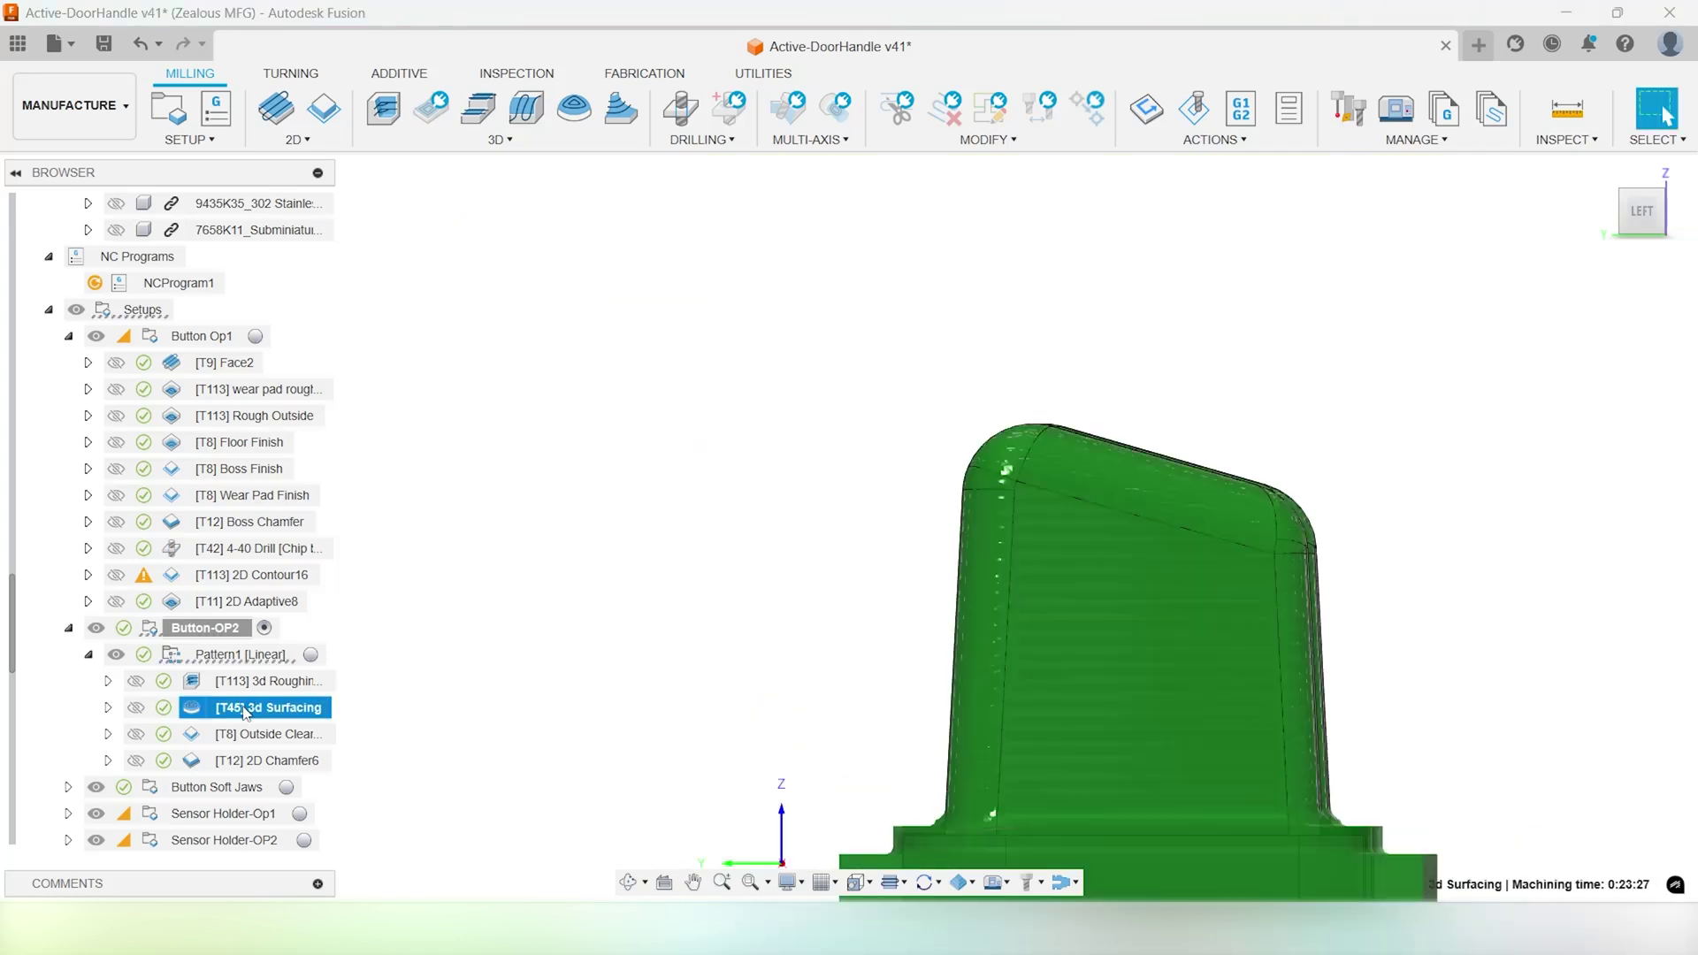
right_click(246, 709)
left_click(399, 25)
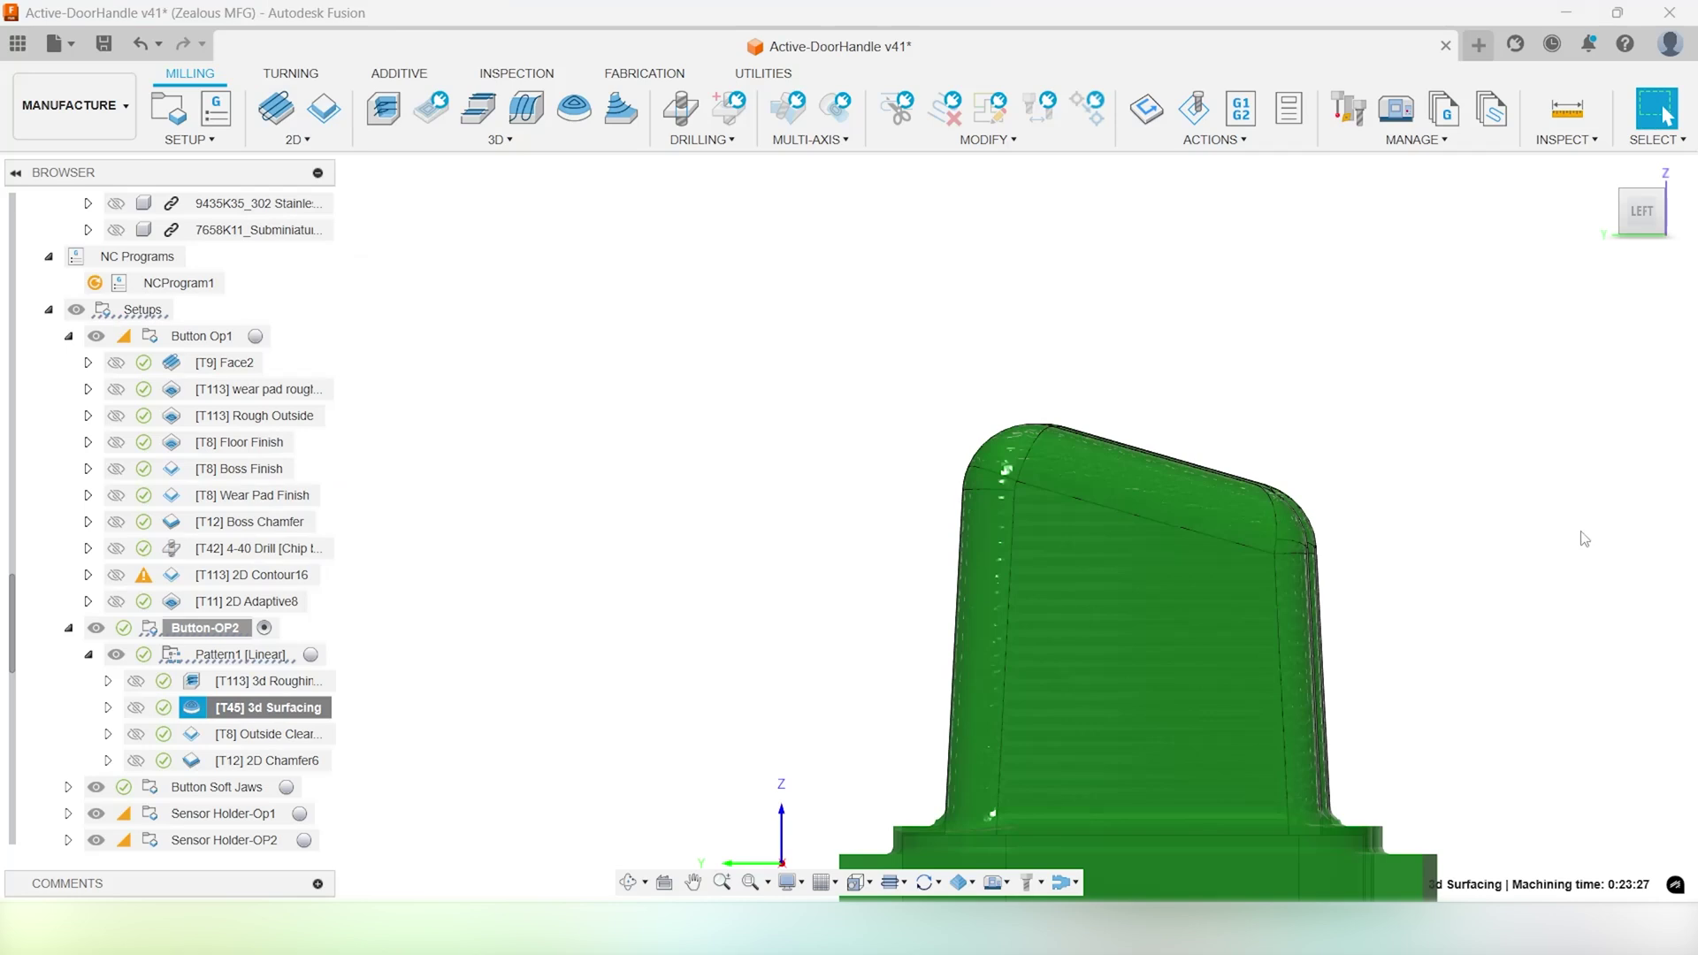
left_click(1532, 310)
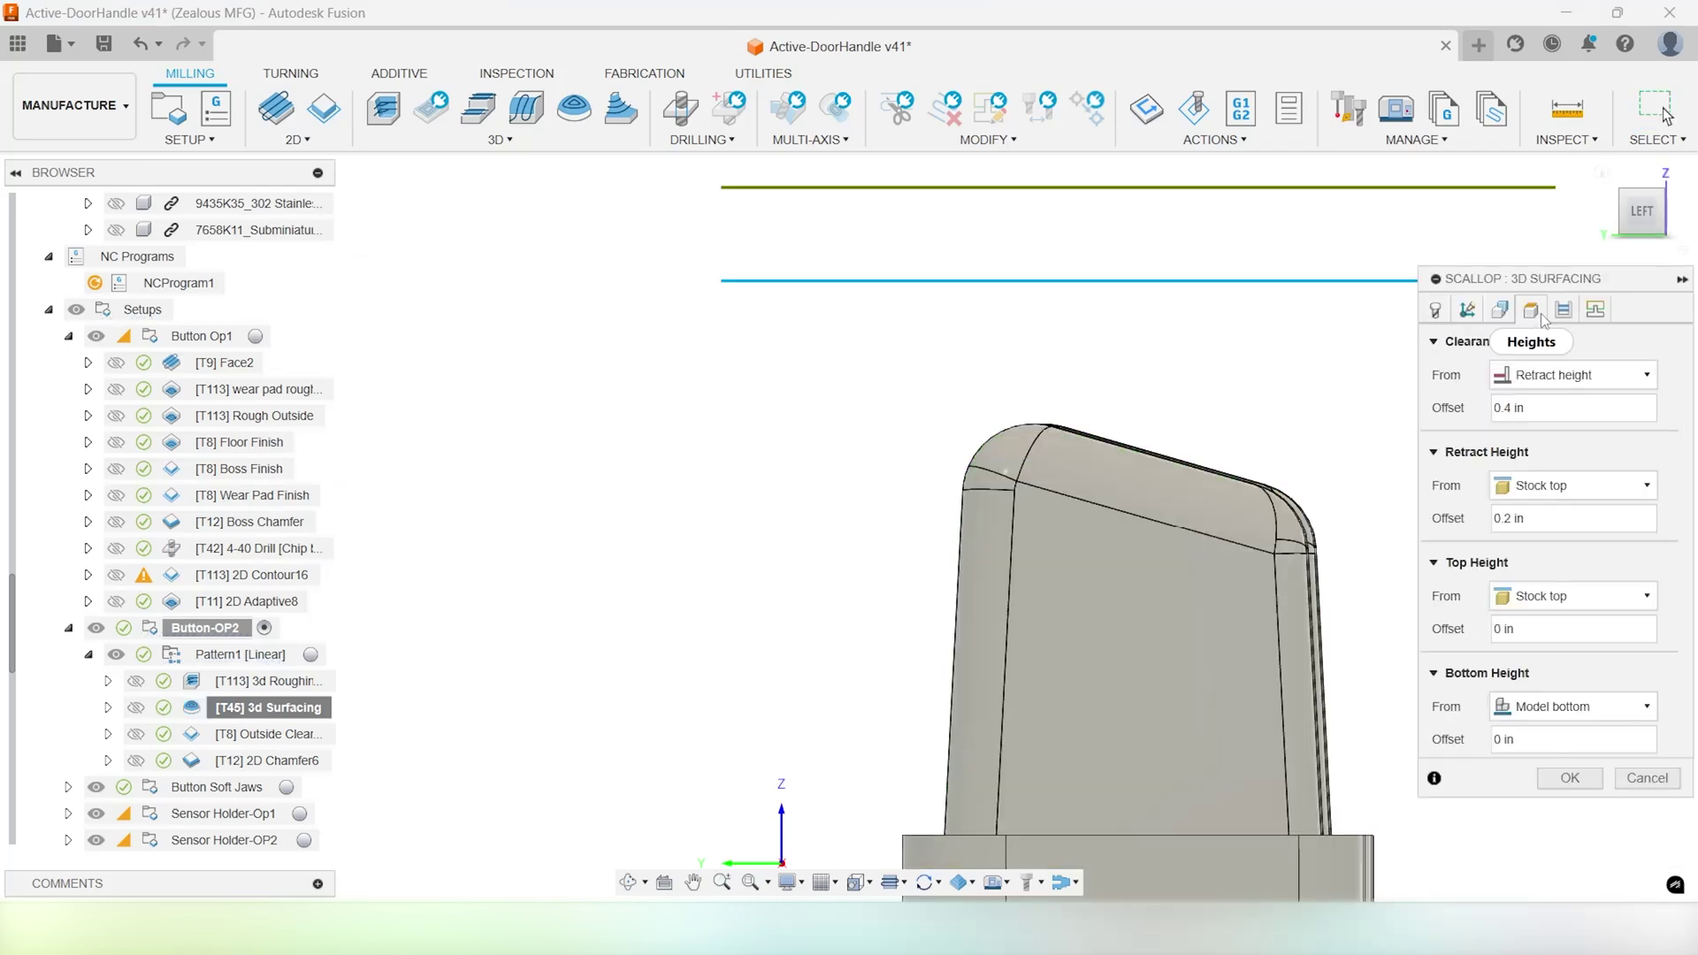
left_click(1564, 310)
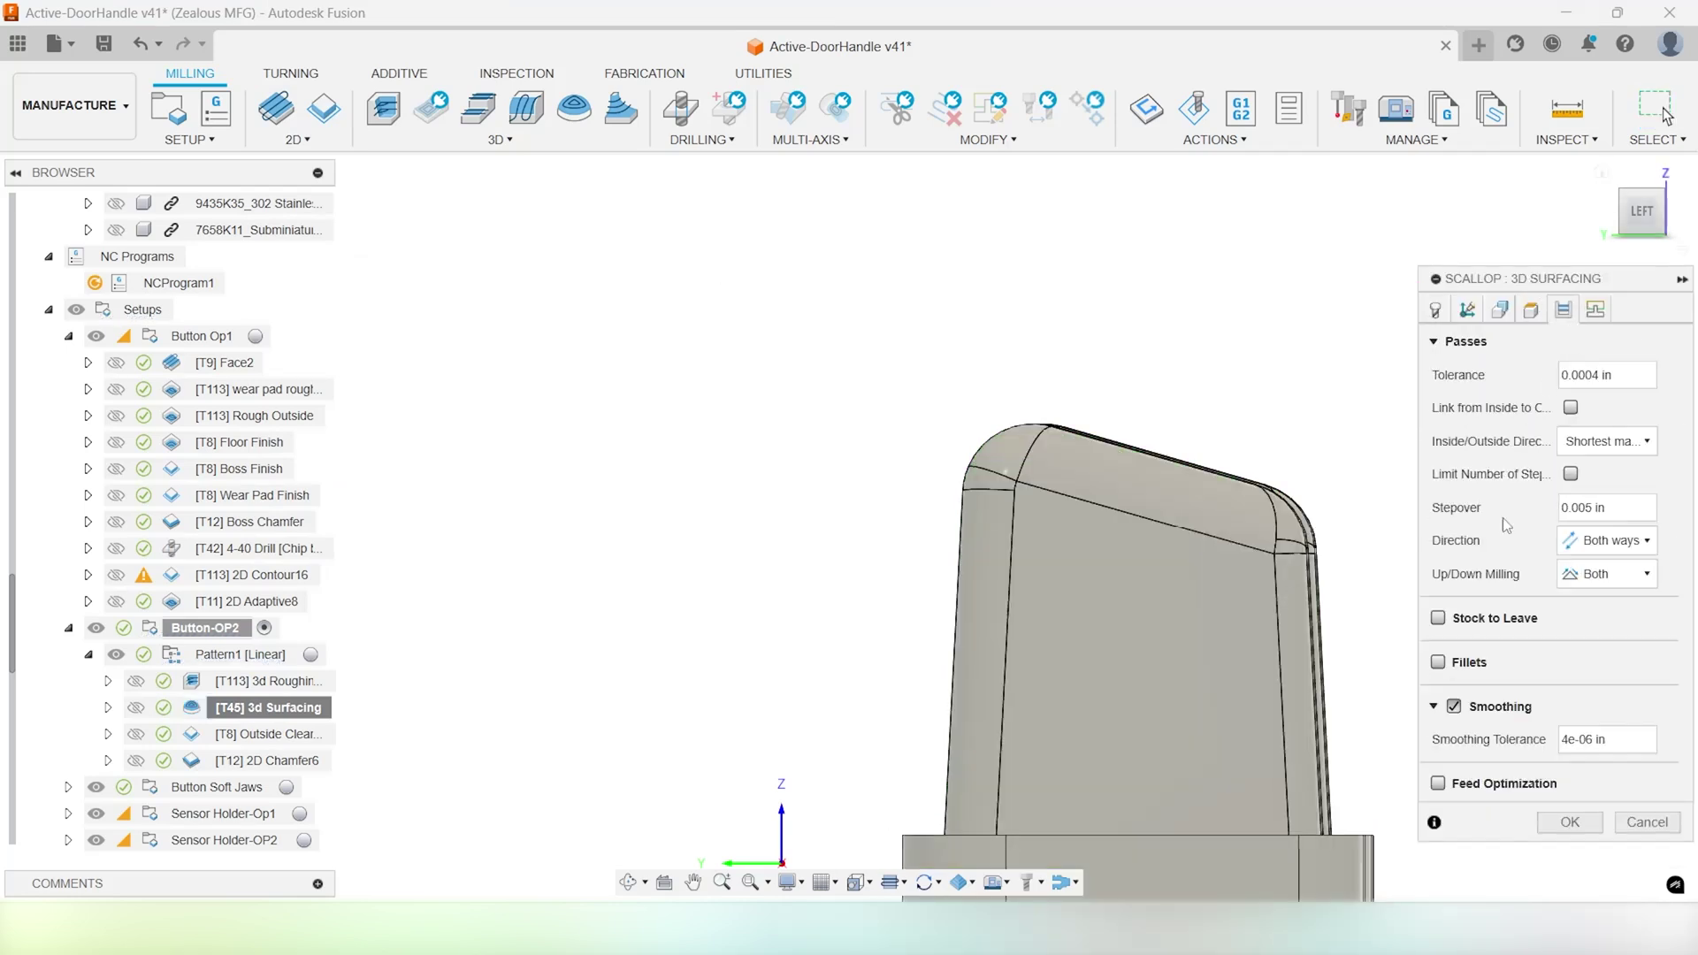
Toggle Contact Point Boundary under Geometry and regenerate the scallop toolpath (0:23:27)
left_click(1504, 311)
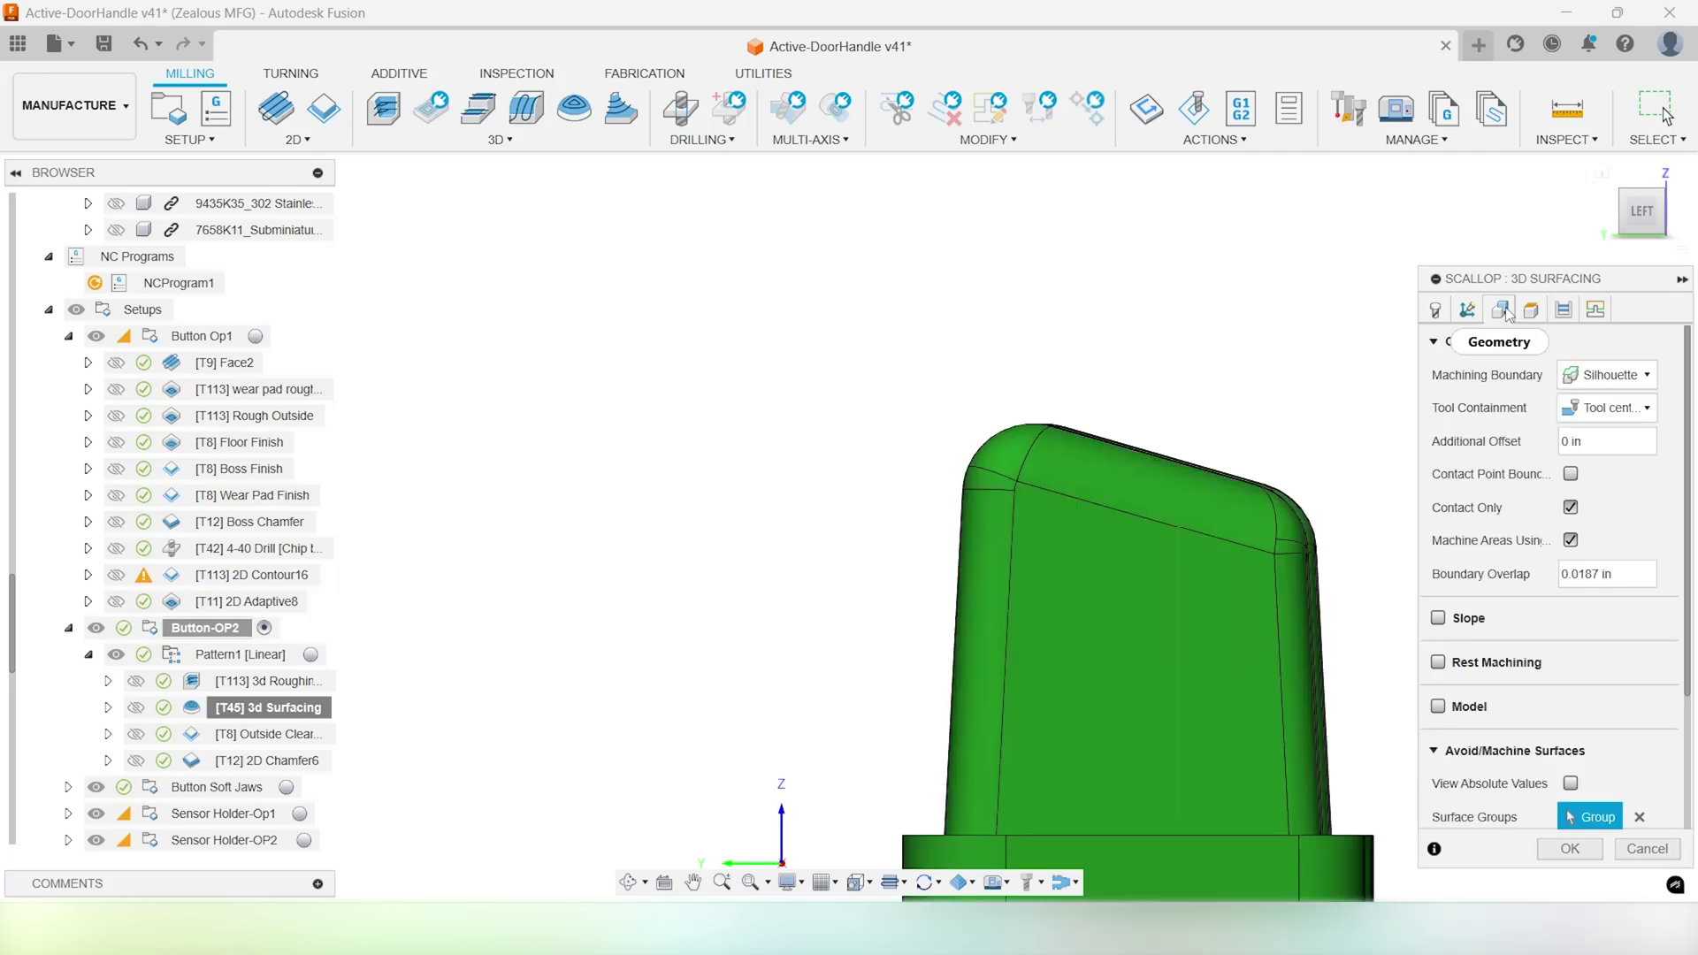
left_click(1571, 474)
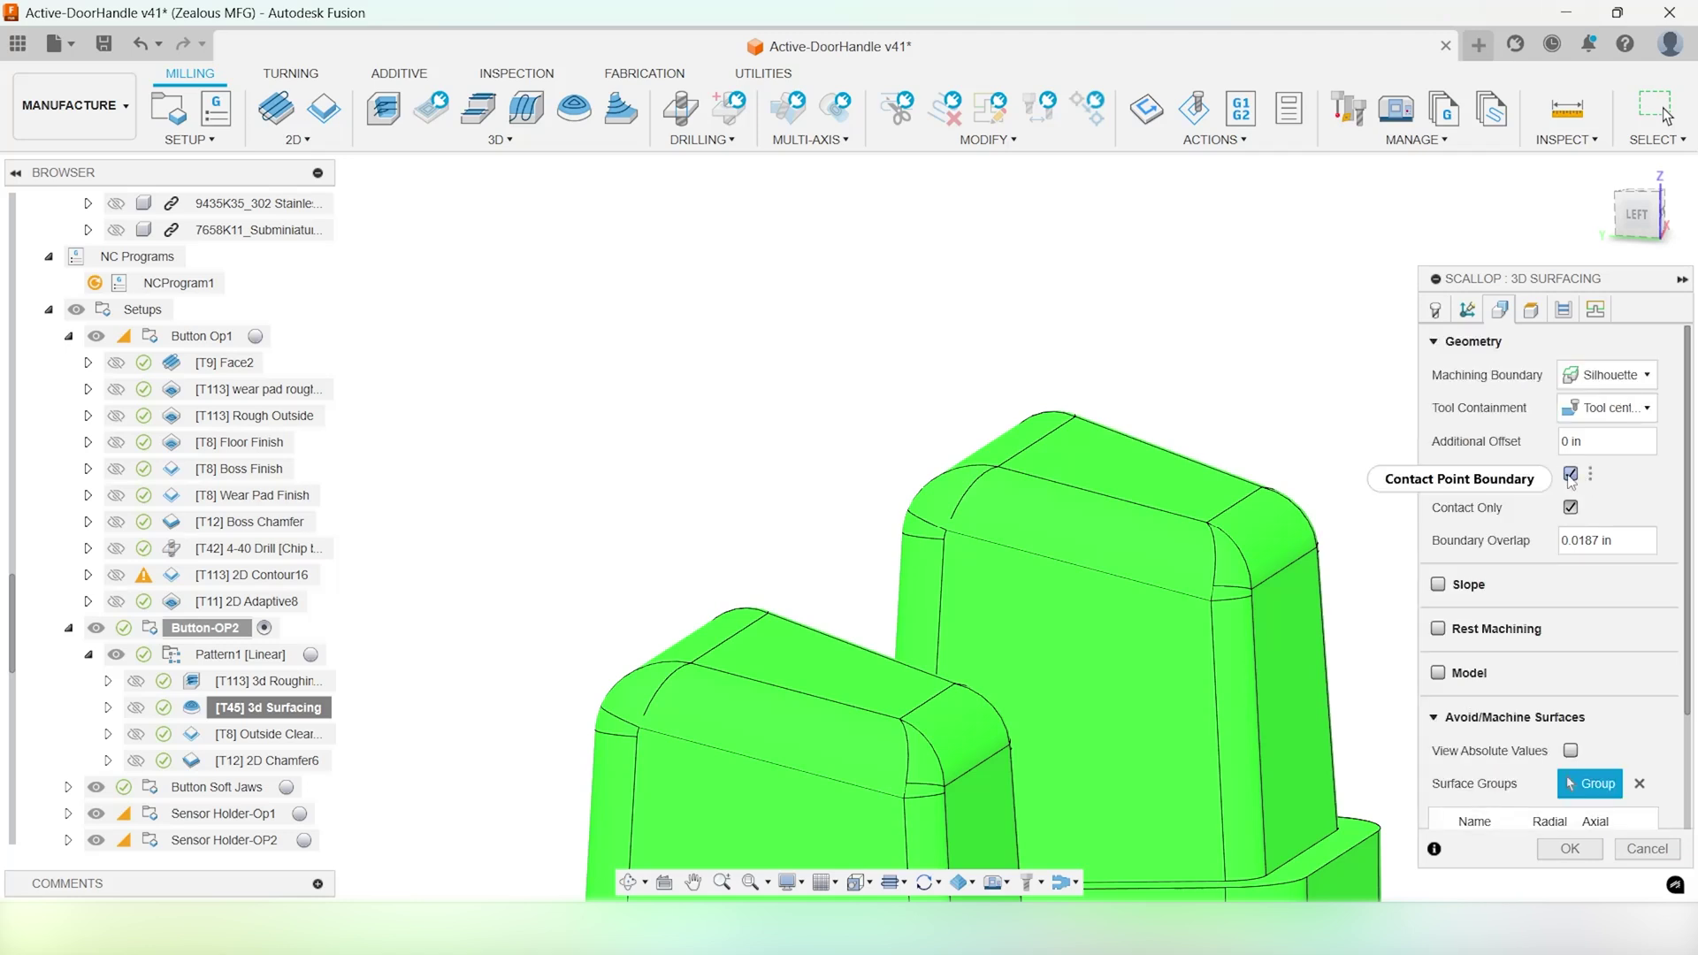
scroll(1583, 672, "down", 4)
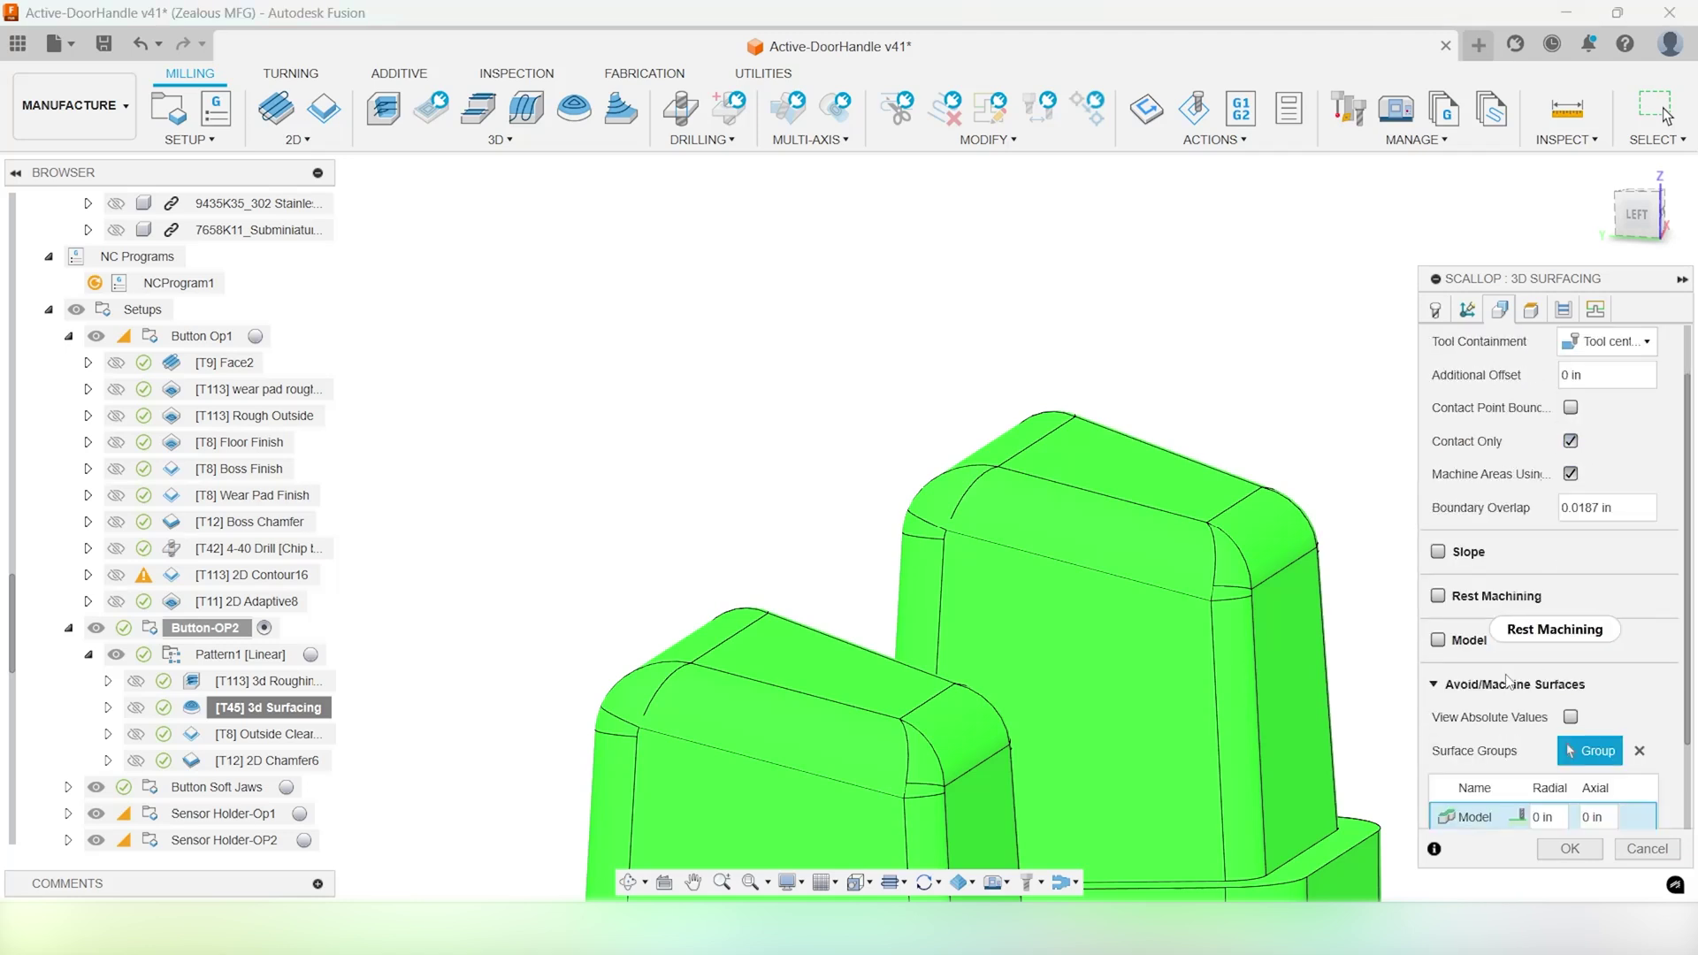
left_click(1570, 849)
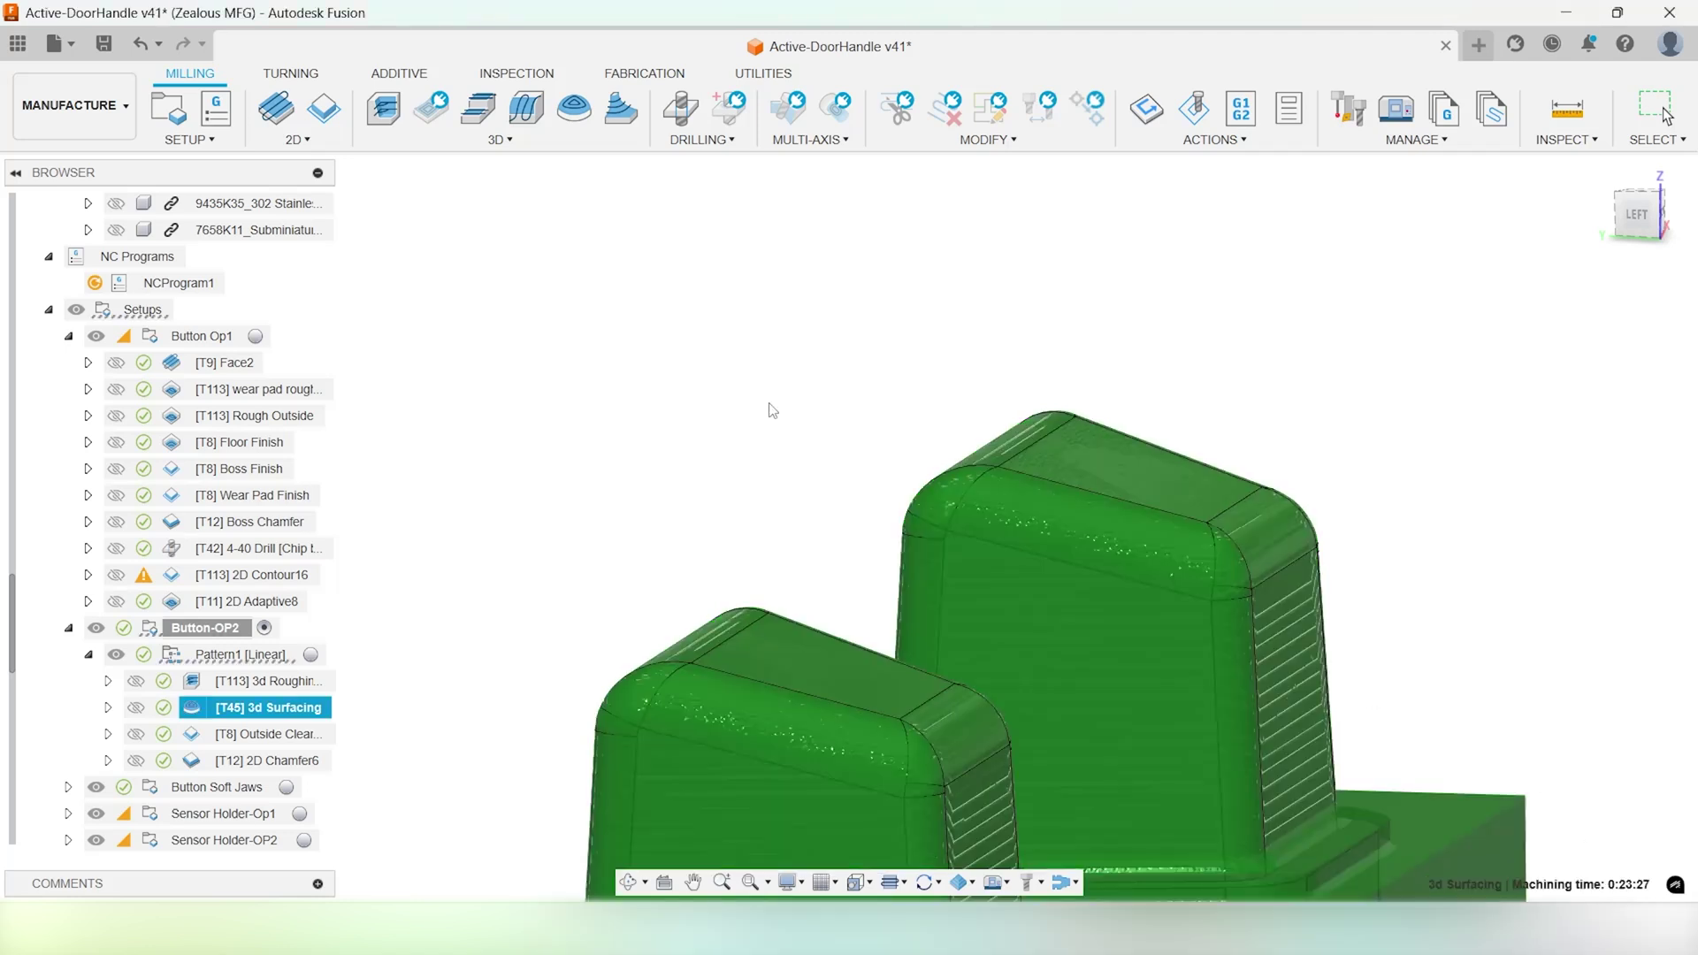
Inspect the 3d Surfacing toolpath on both buttons, ending in a straight front view
scroll(778, 442, "down", 3)
middle_click_drag(800, 493, 847, 433)
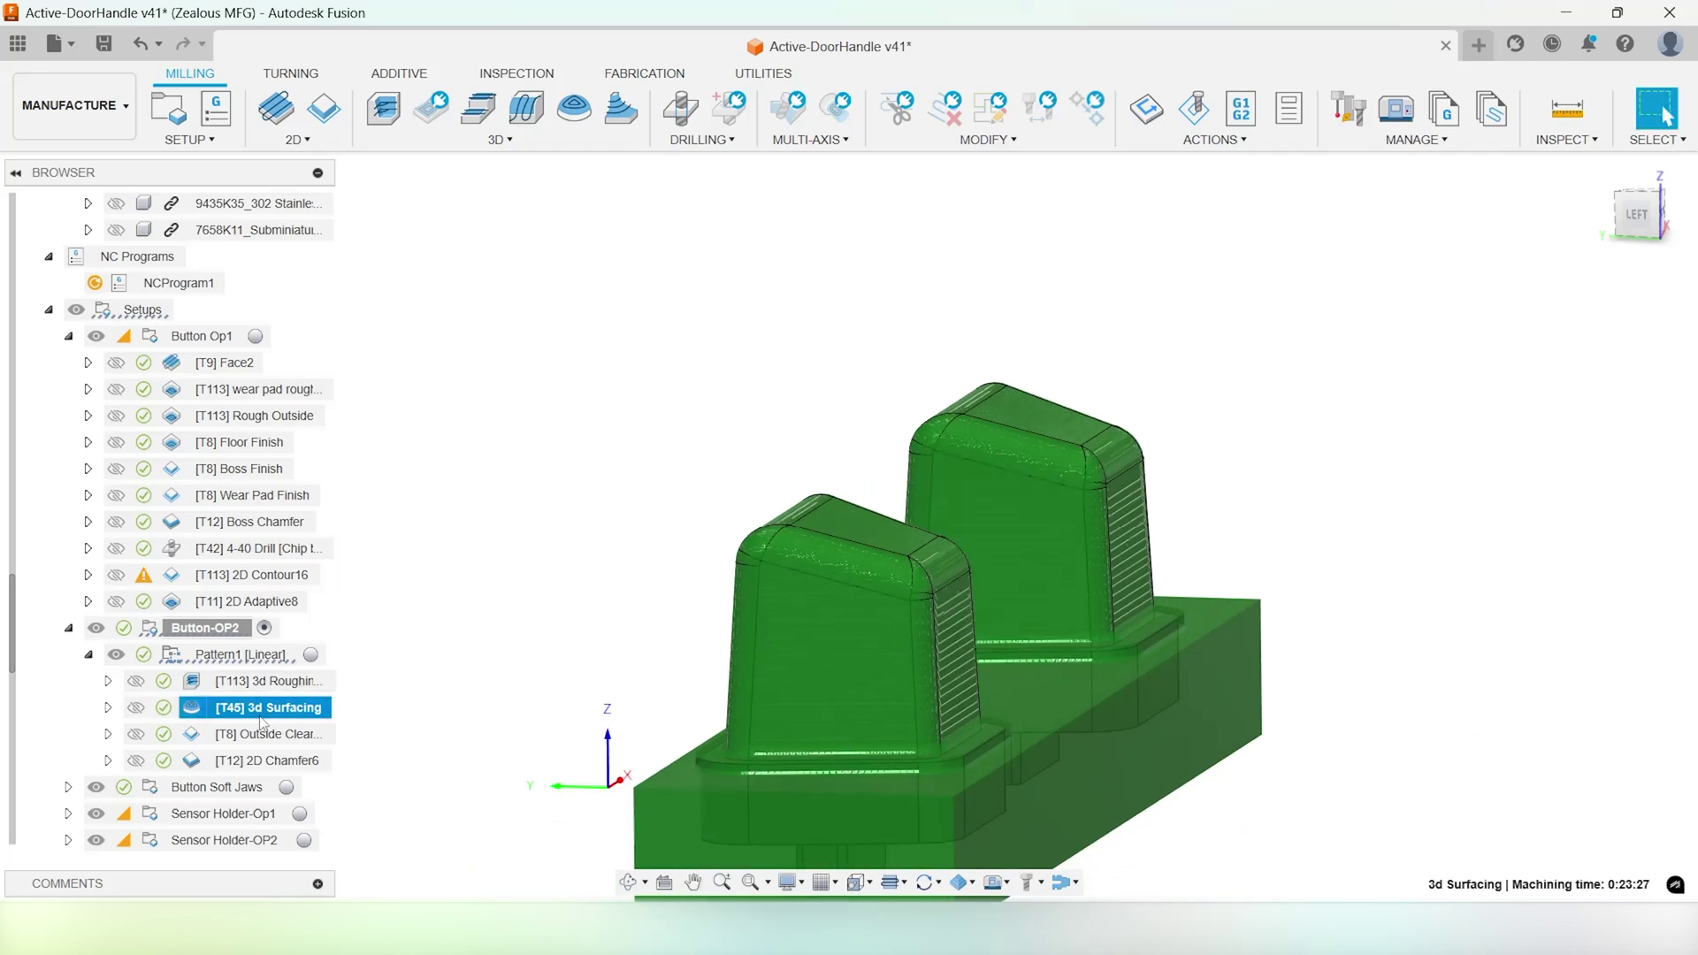
scroll(736, 758, "up", 5)
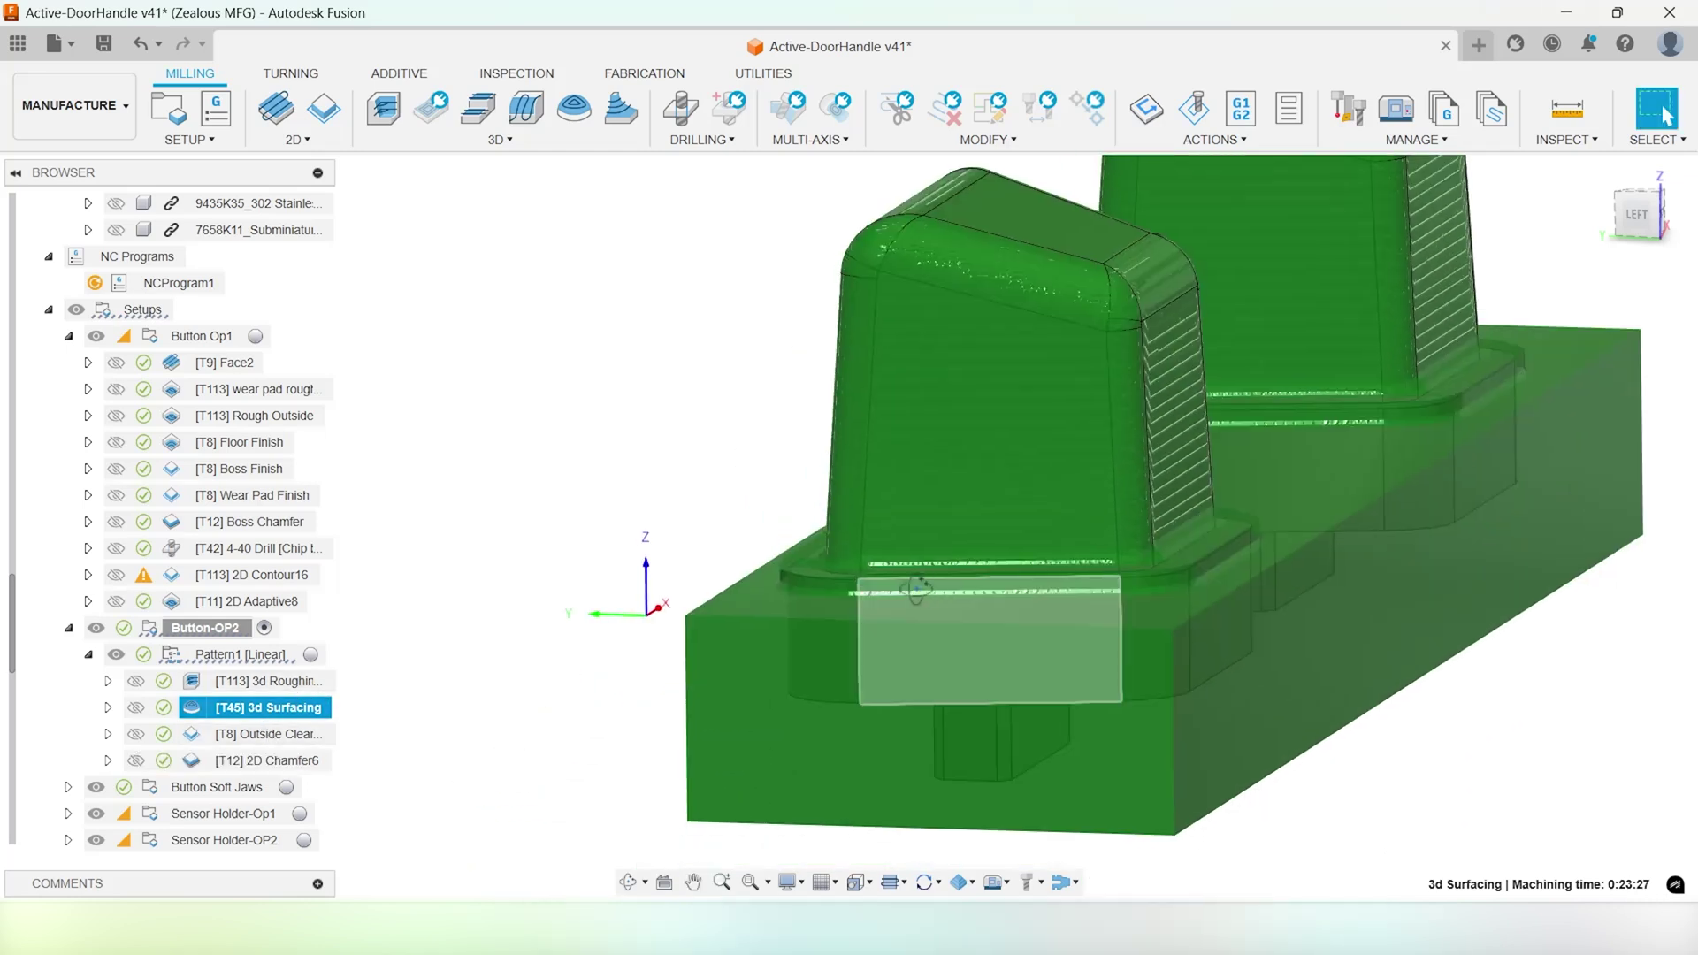
middle_click_drag(917, 590, 1694, 221, "shift")
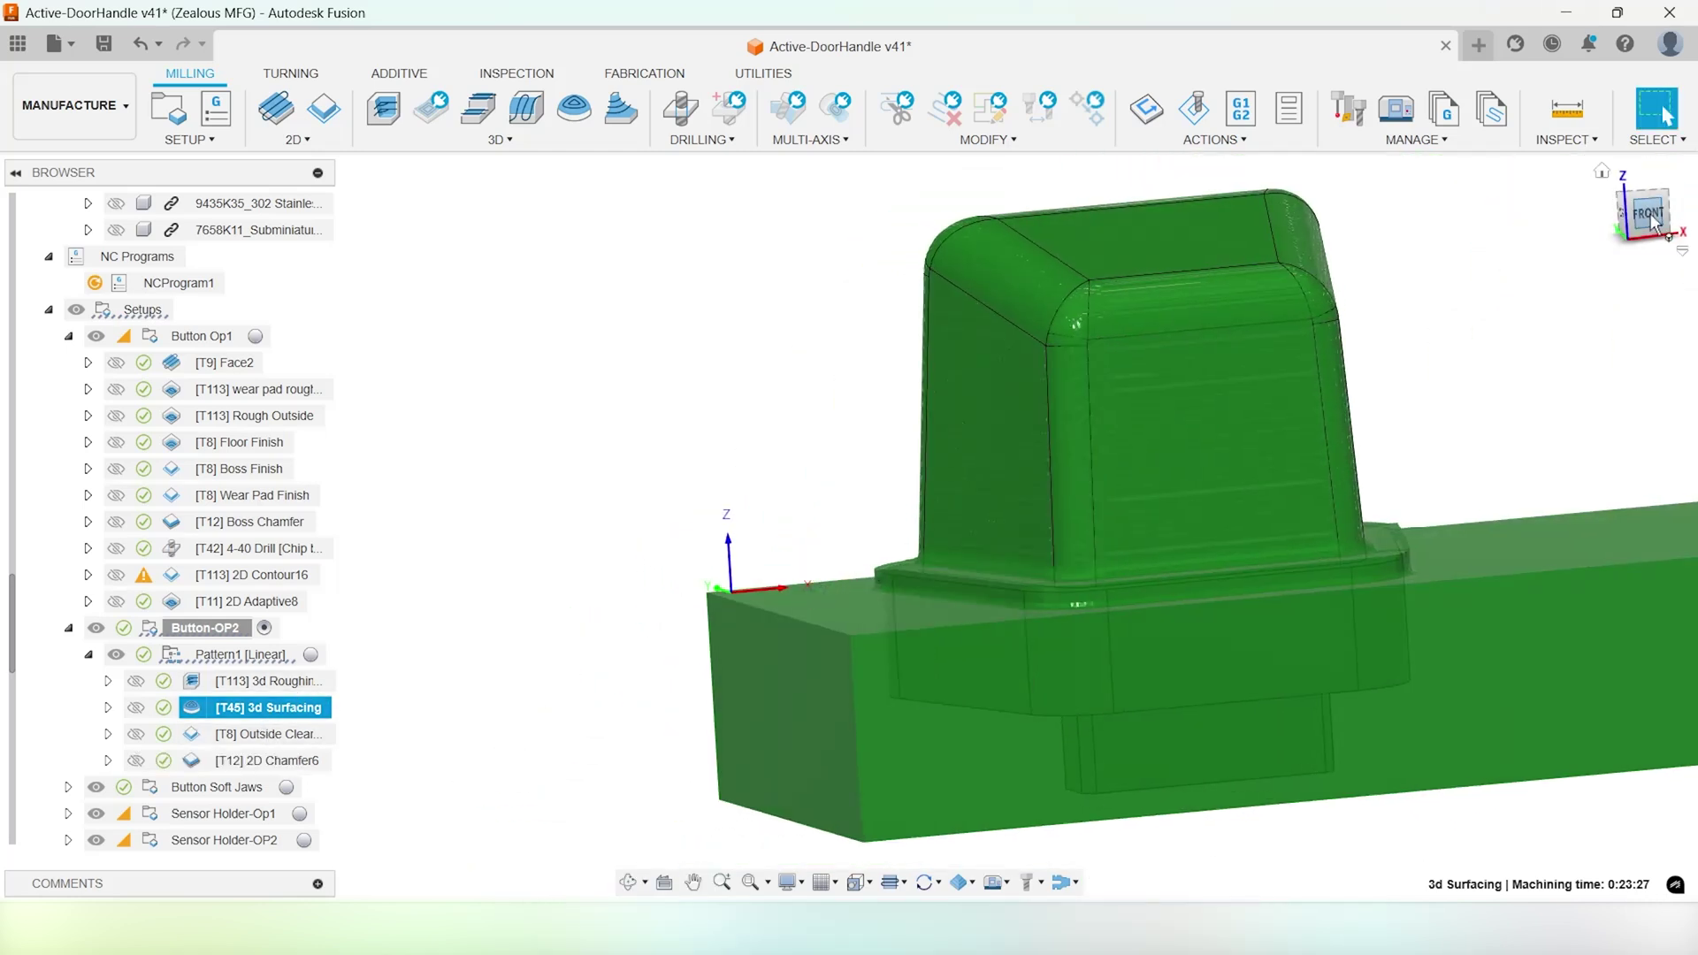
left_click(1651, 216)
scroll(1059, 611, "up", 5)
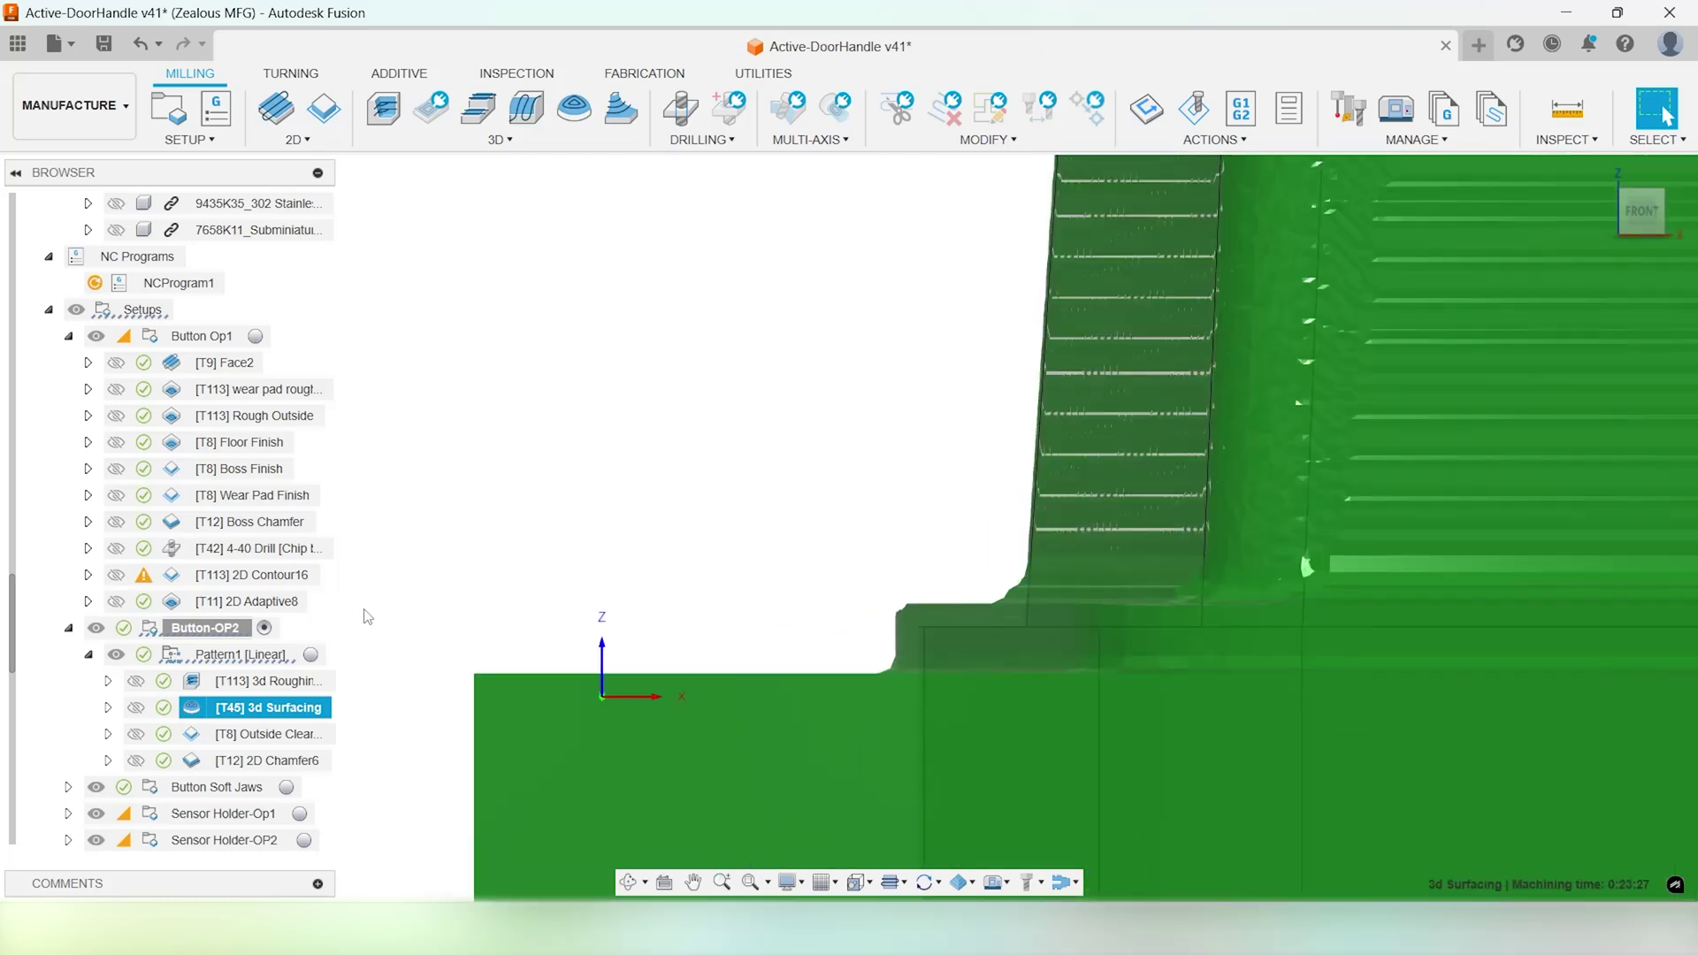
Show the [T8] Outside Clean Up toolpath and select the 0.335 in² ledge face at the boss base
left_click(297, 737)
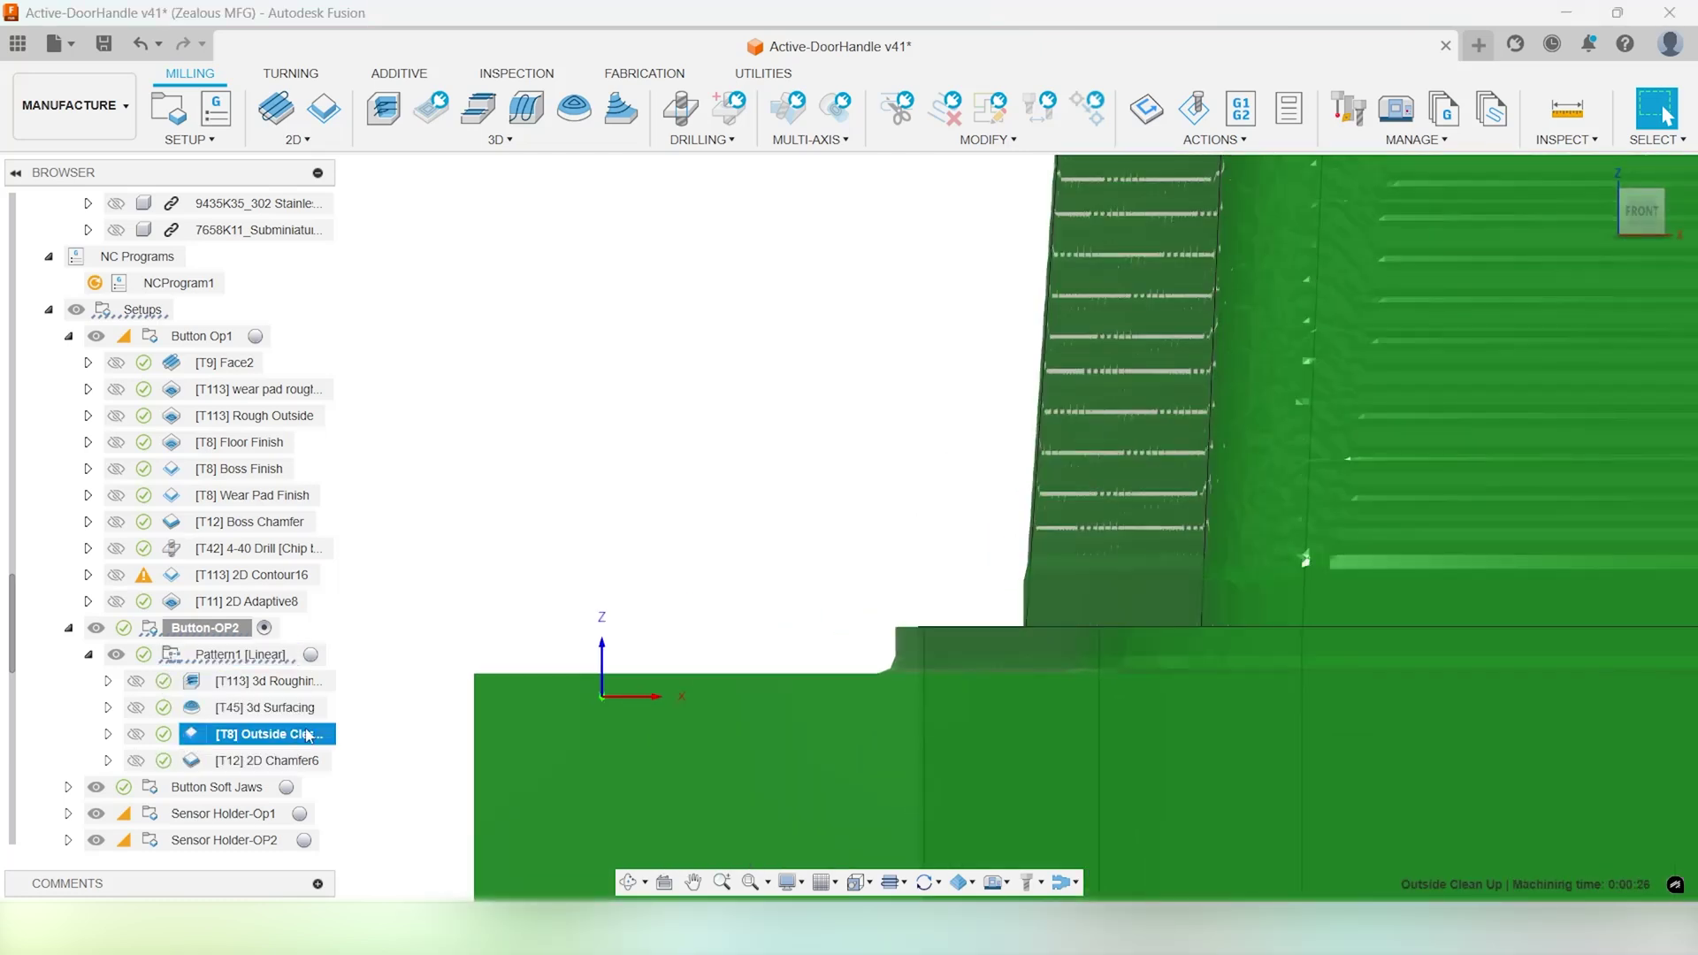
scroll(964, 464, "down", 3)
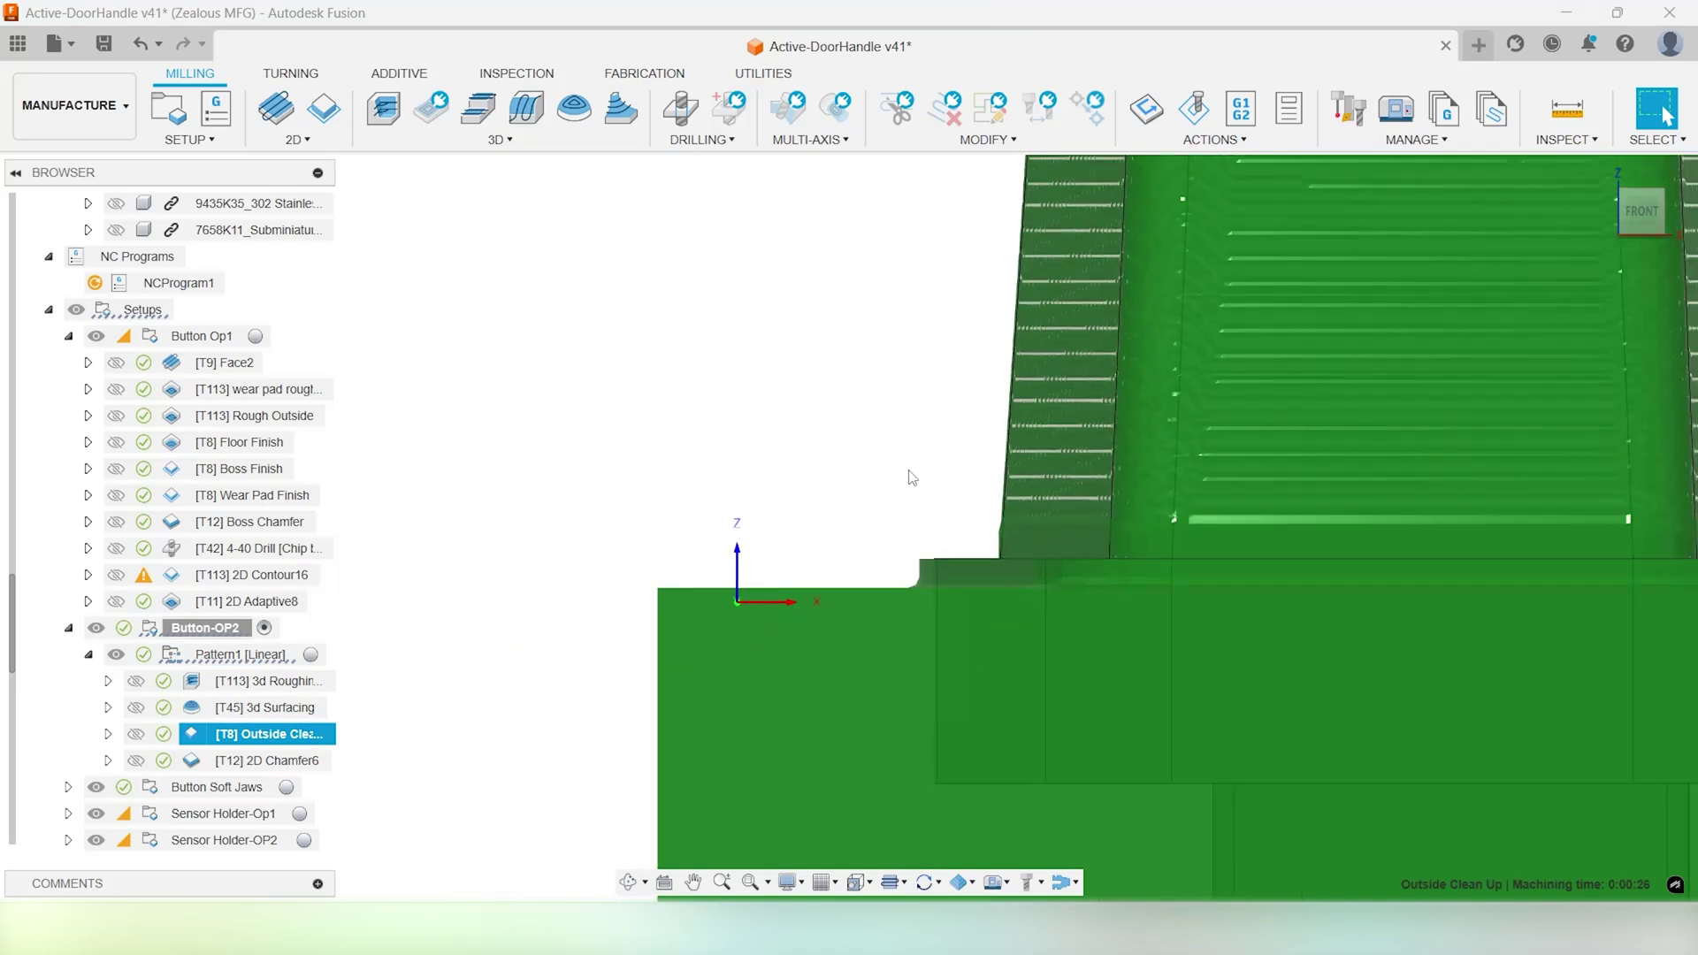
middle_click_drag(900, 510, 995, 486, "shift")
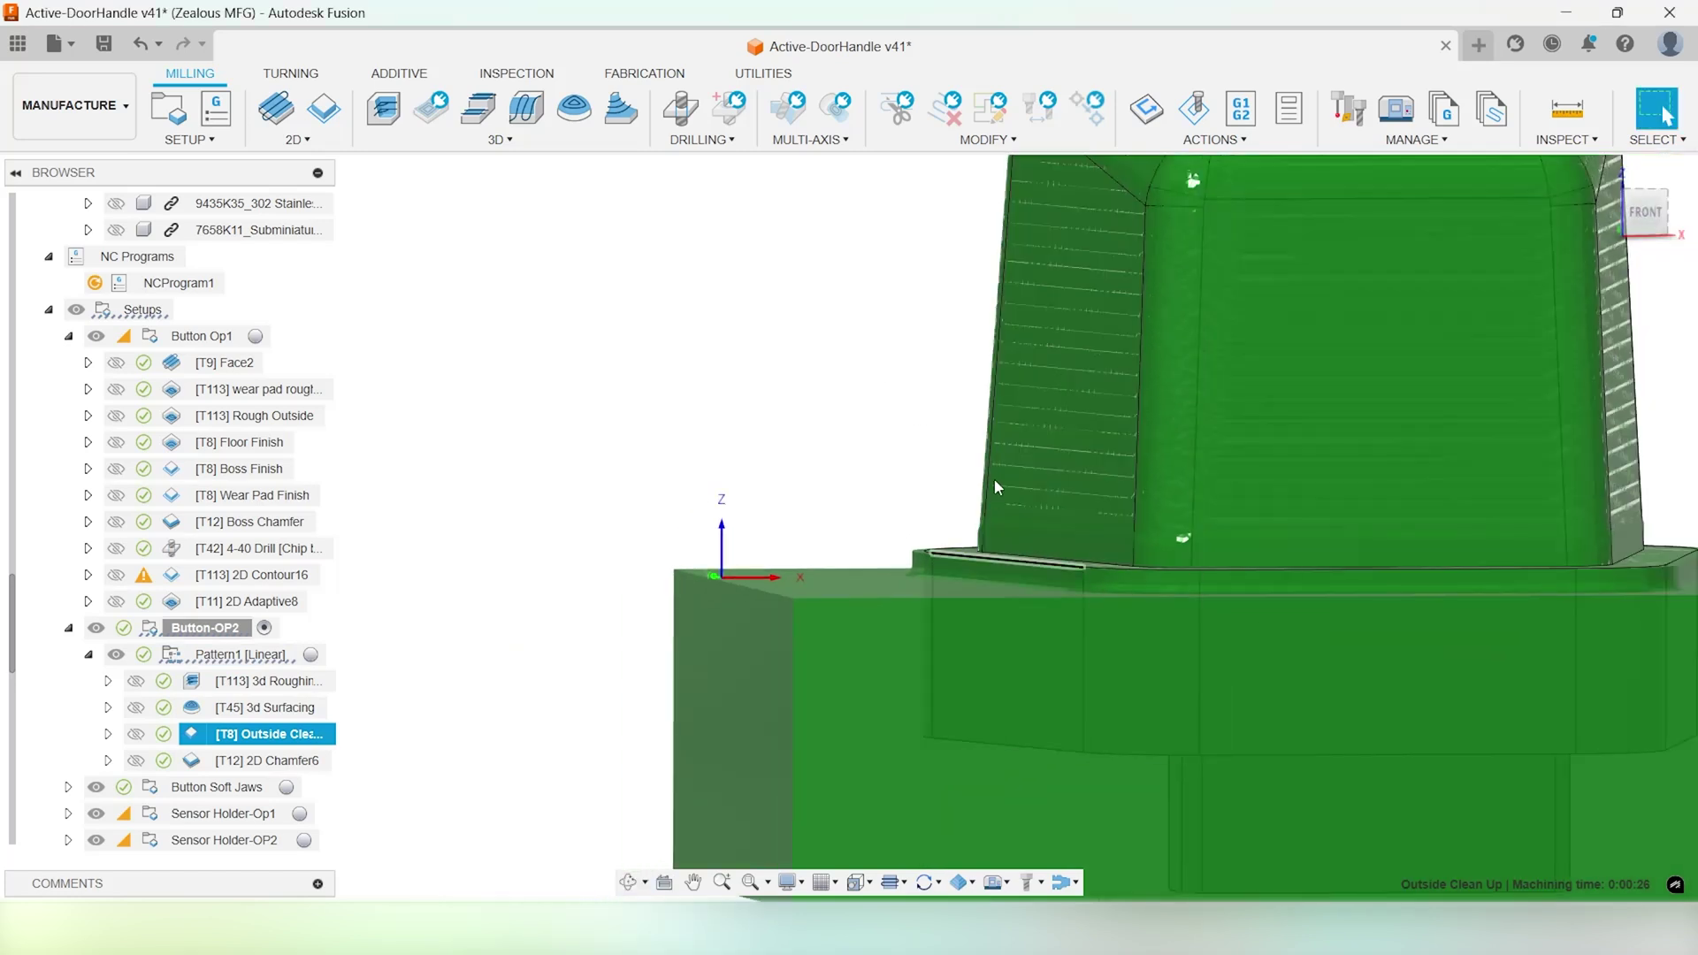
scroll(964, 550, "up", 5)
left_click(962, 559)
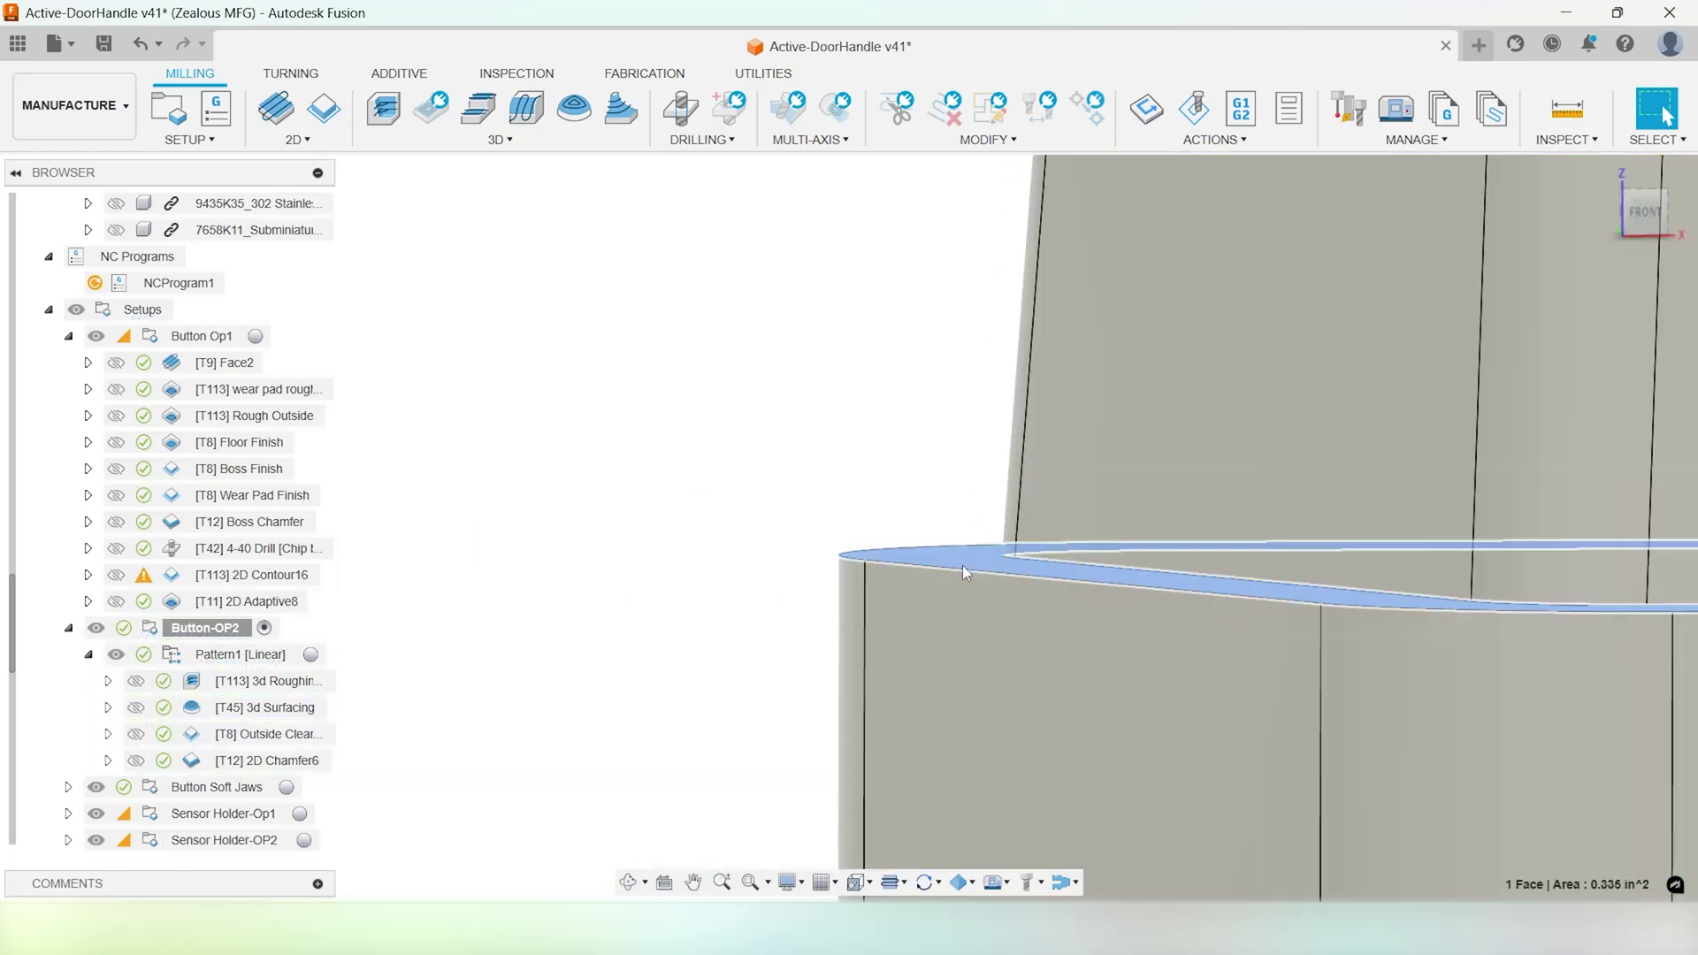
middle_click_drag(963, 565, 952, 570, "shift")
scroll(936, 580, "down", 6)
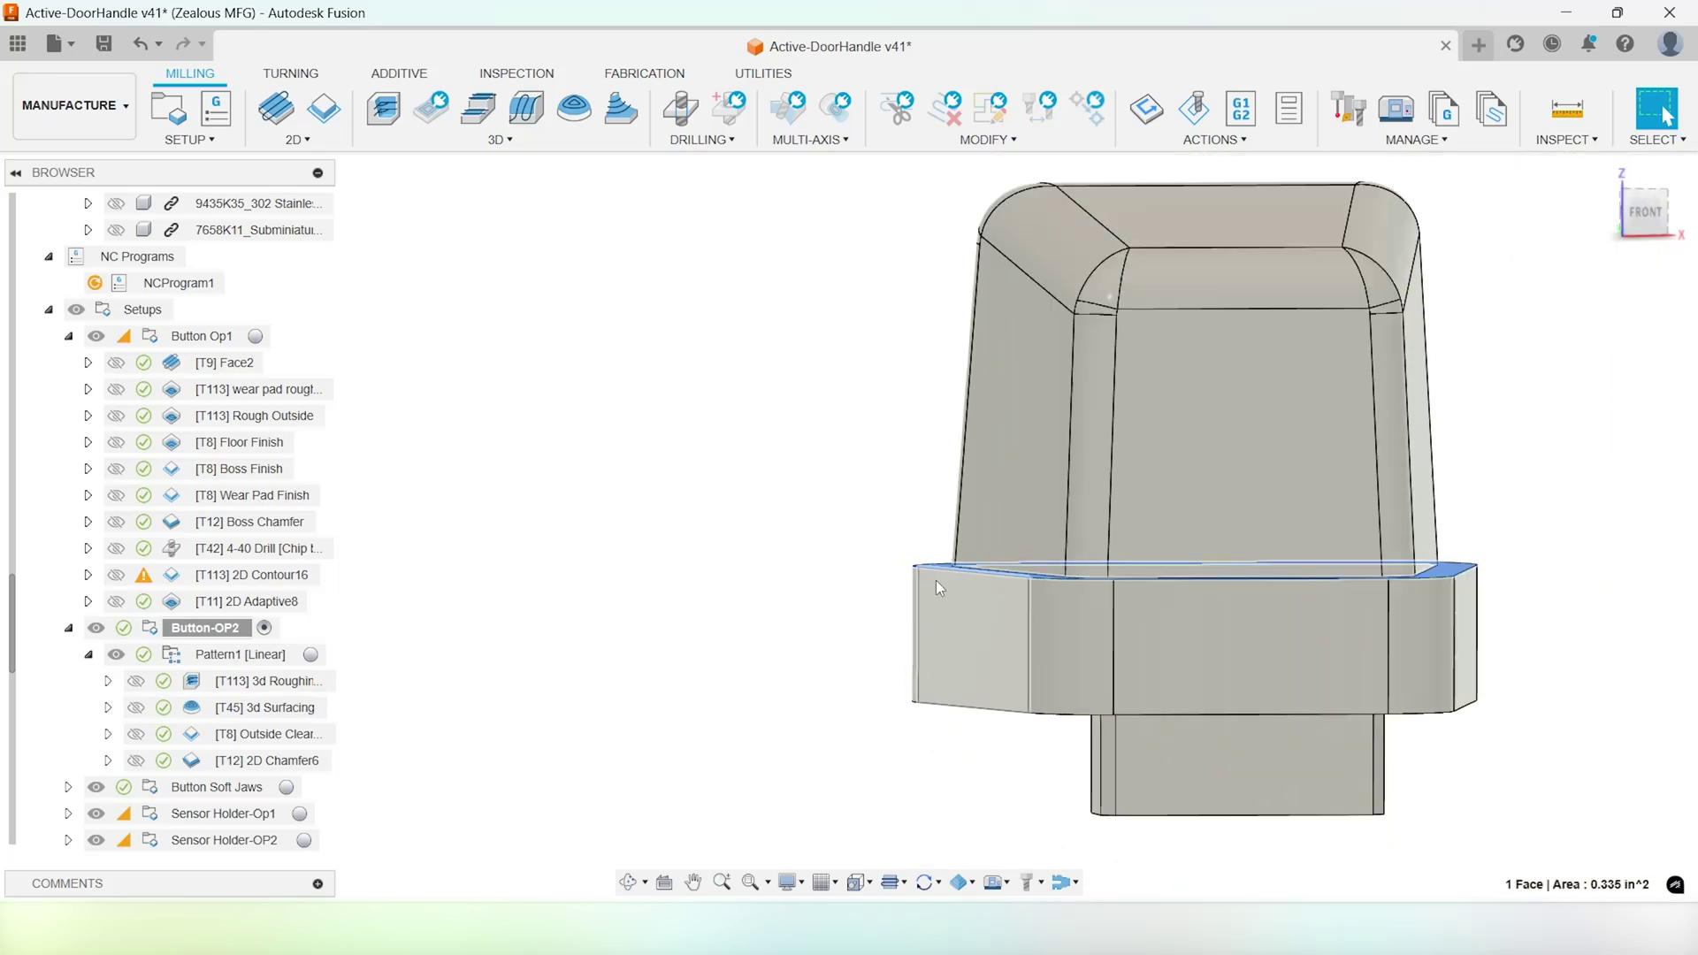
left_click(1650, 218)
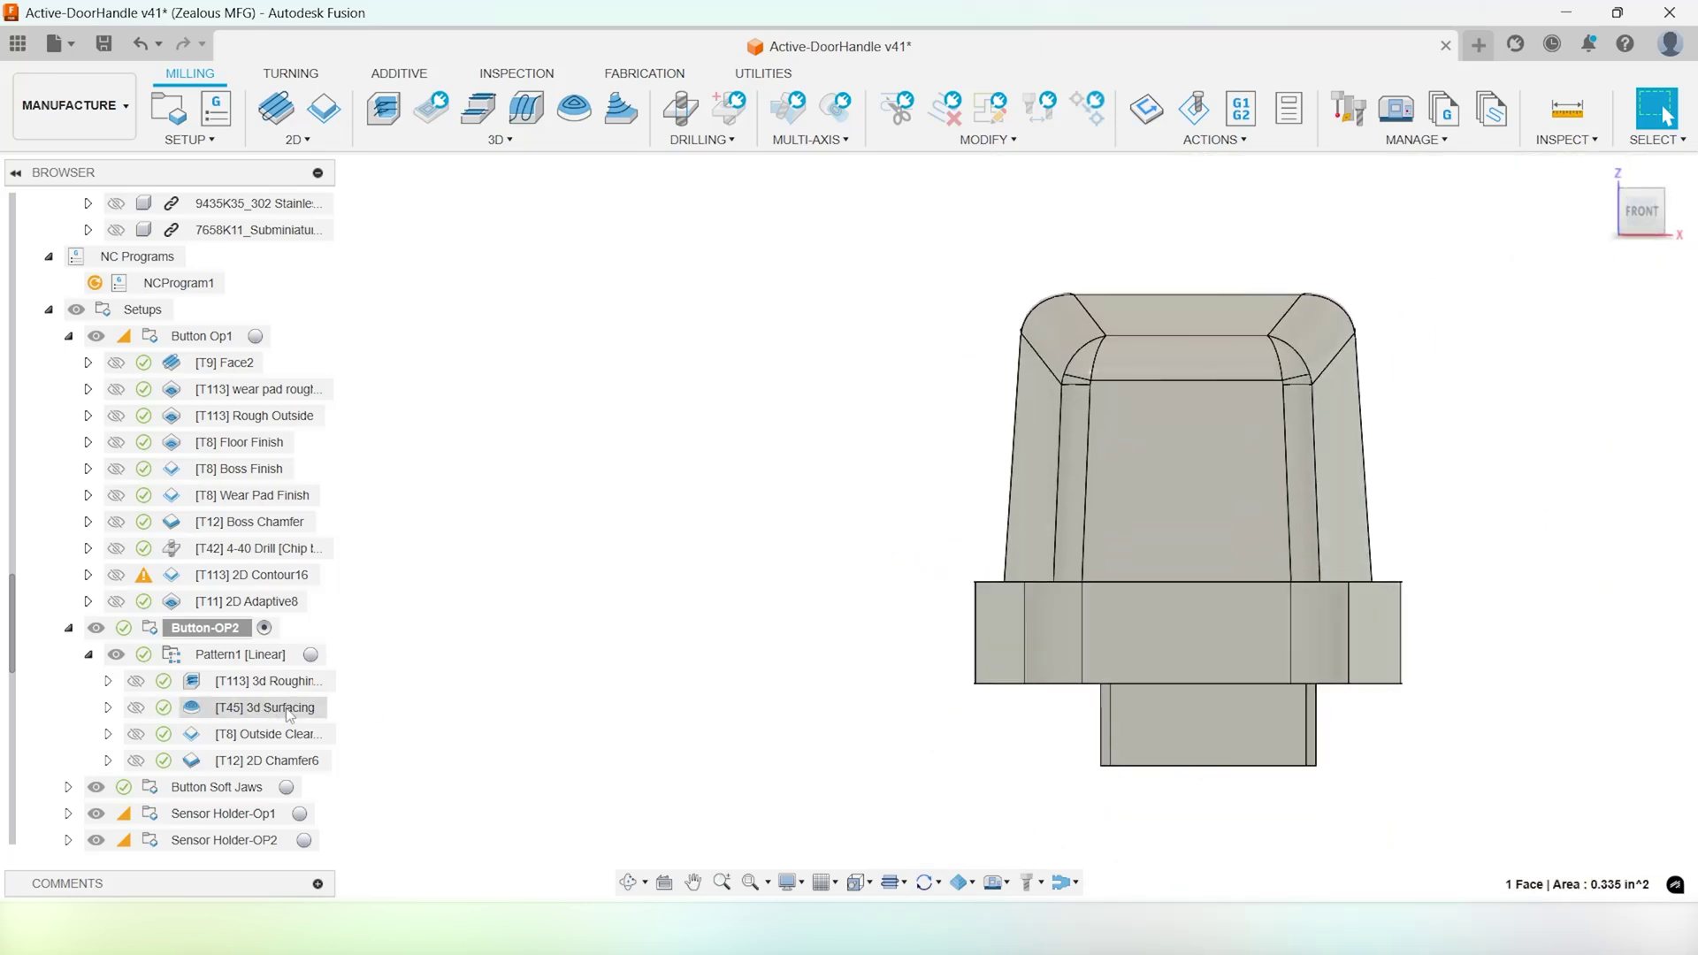
Show the [T12] 2D Chamfer6 toolpath and inspect it from an angled view
left_click(255, 767)
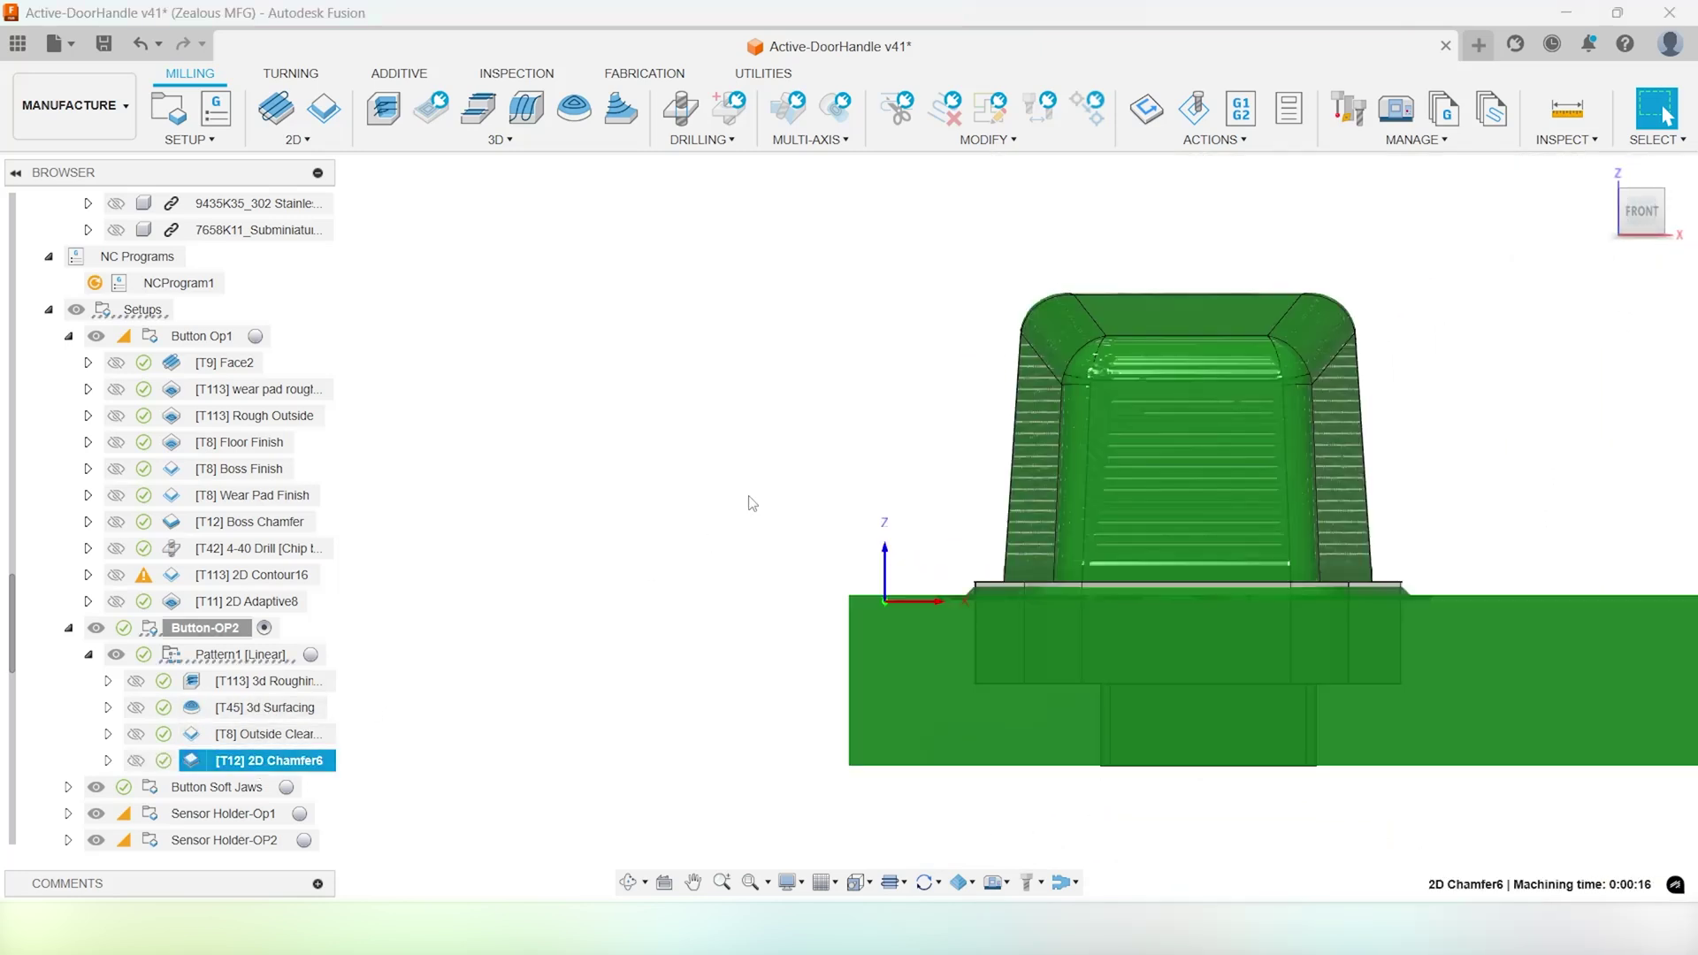
middle_click_drag(774, 533, 795, 564, "shift")
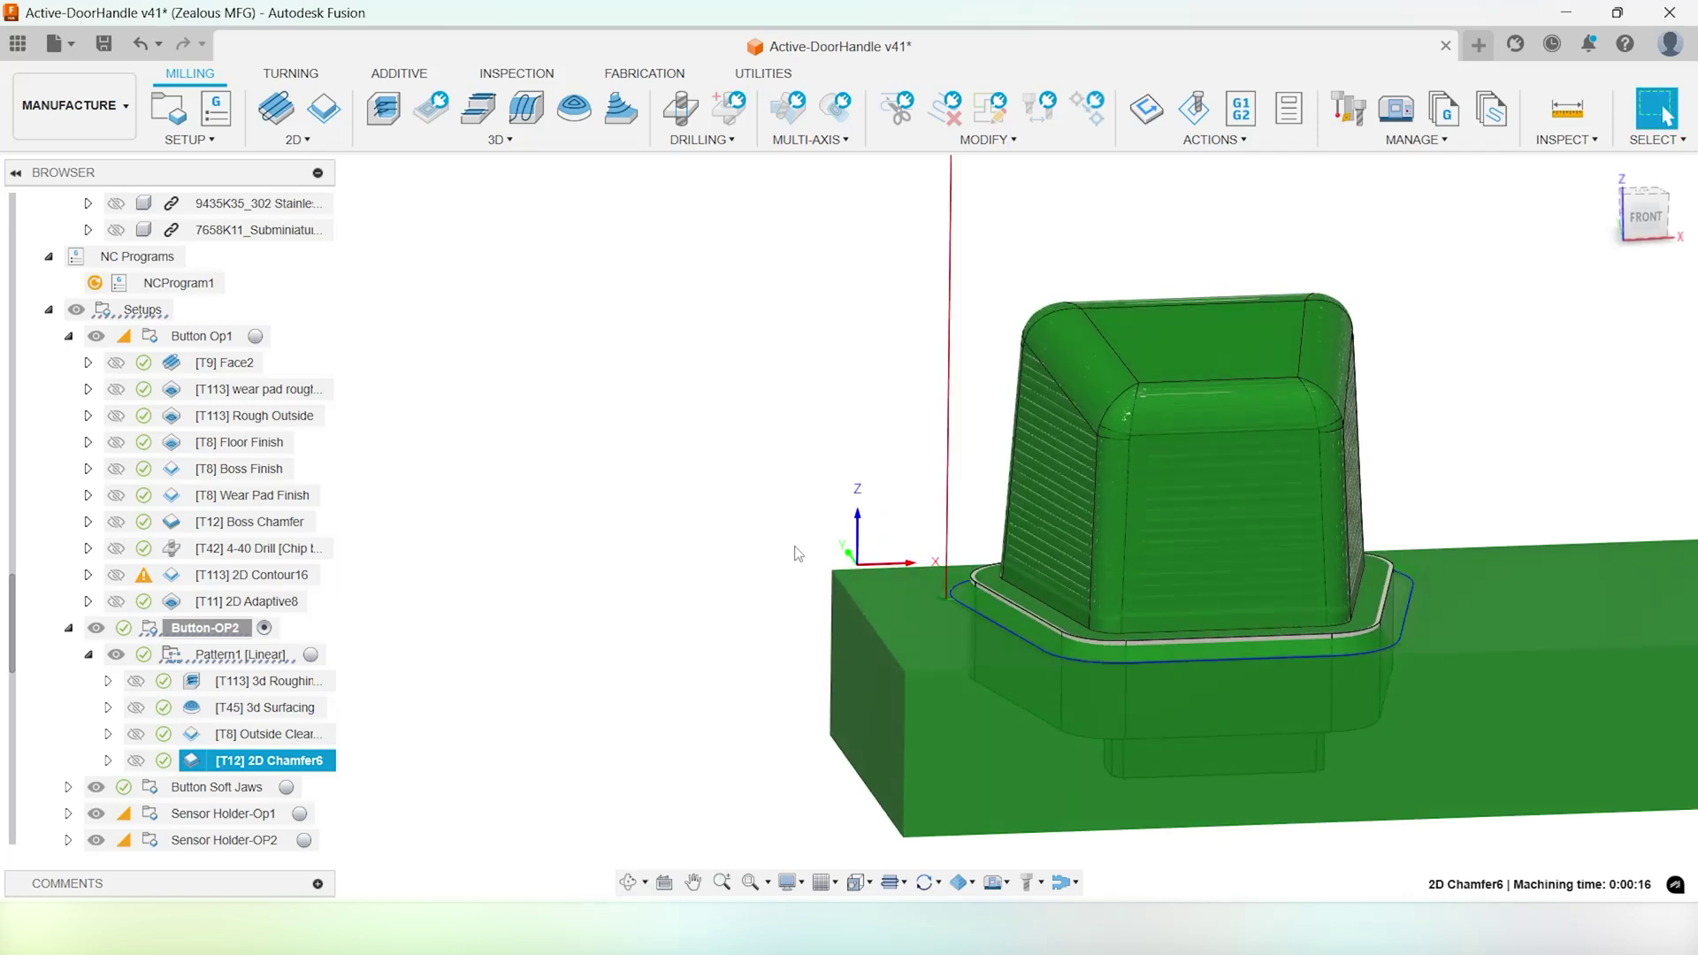
scroll(989, 594, "up", 8)
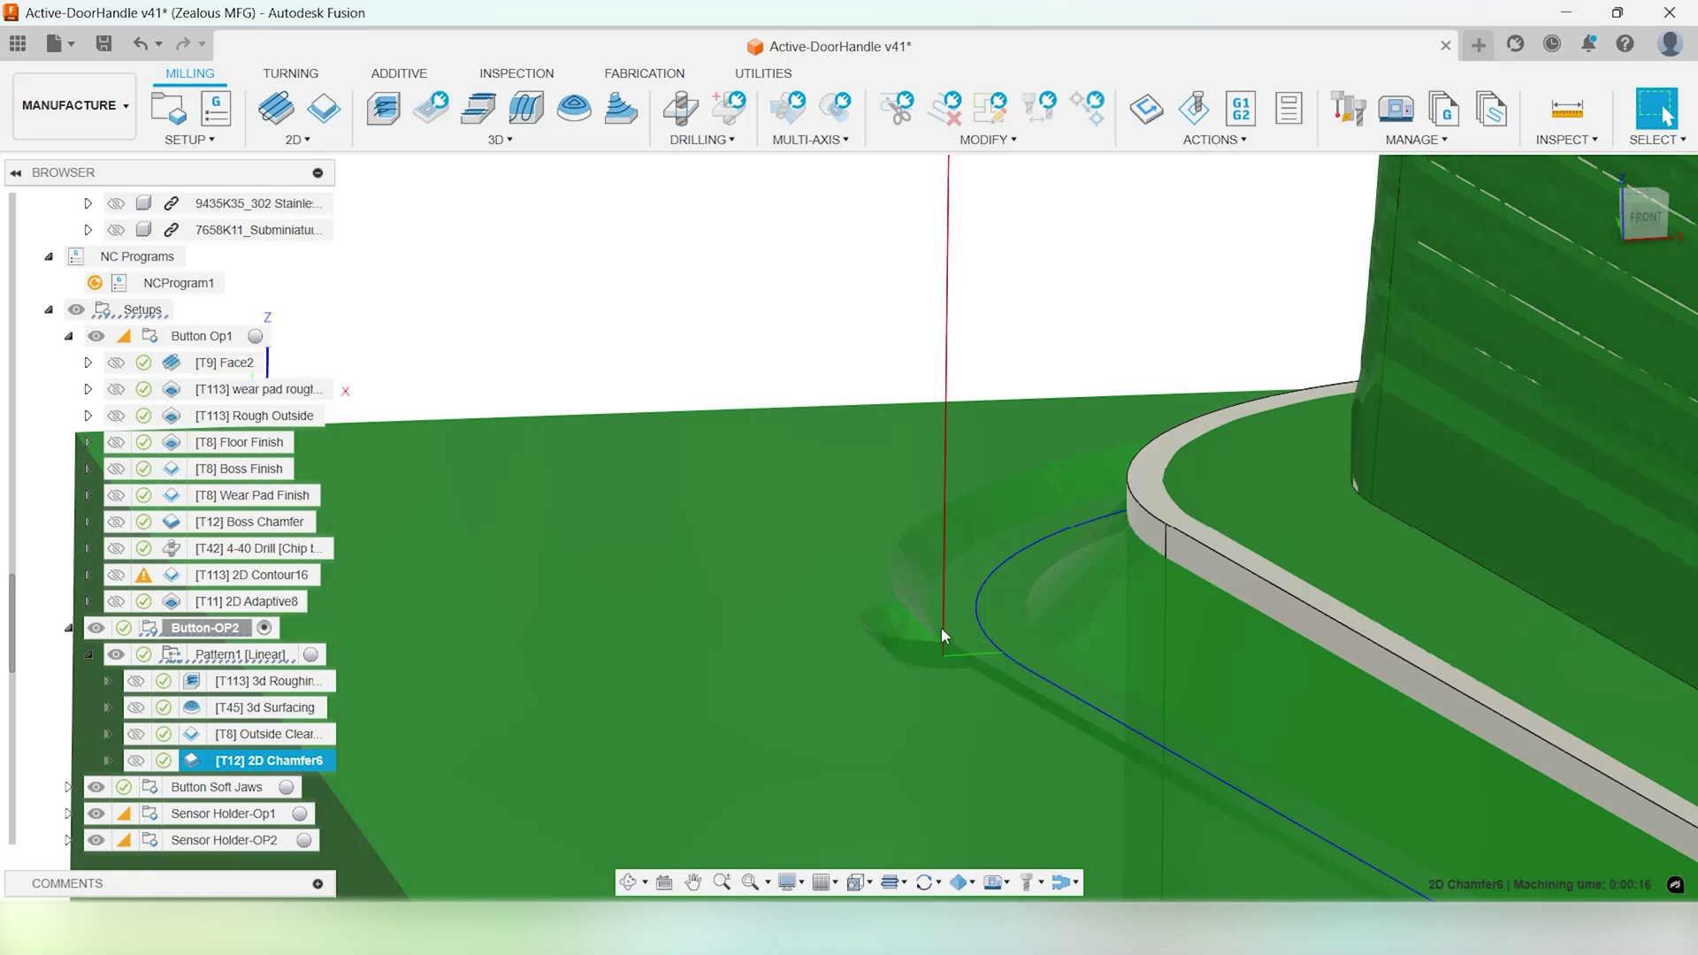
scroll(950, 607, "down", 1)
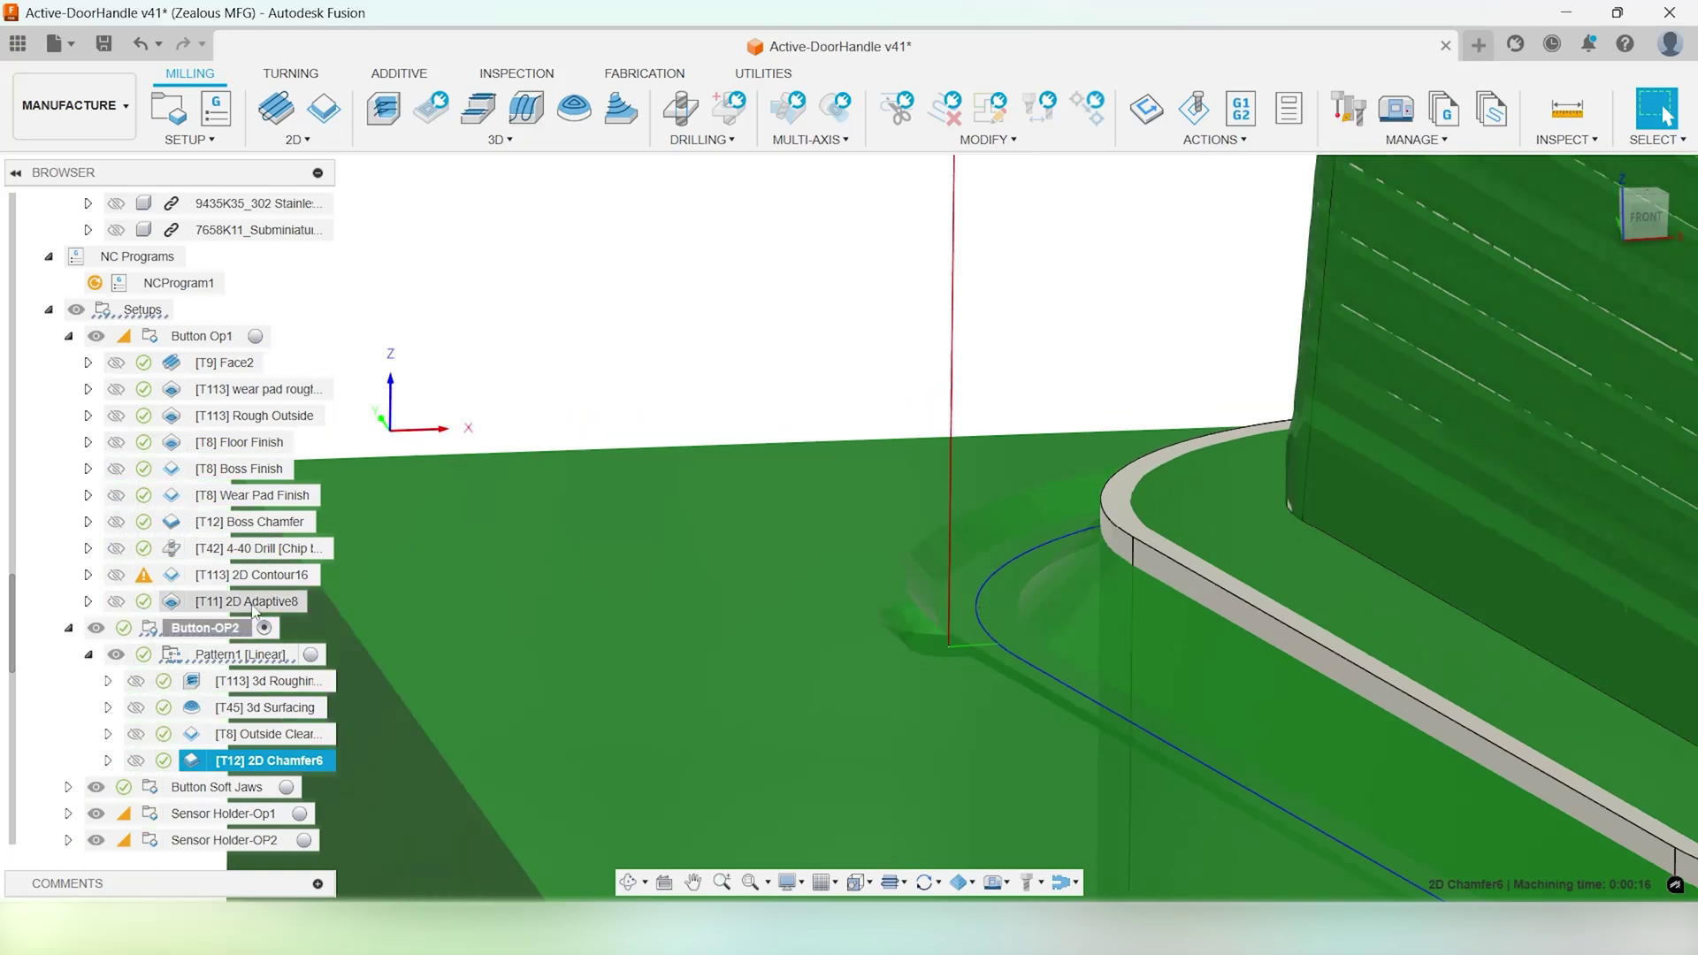
Compare the 2D Adaptive8 toolpath, then display 2D Chamfer6 again
left_click(248, 602)
scroll(974, 561, "down", 4)
middle_click_drag(991, 585, 993, 561, "shift")
left_click(280, 764)
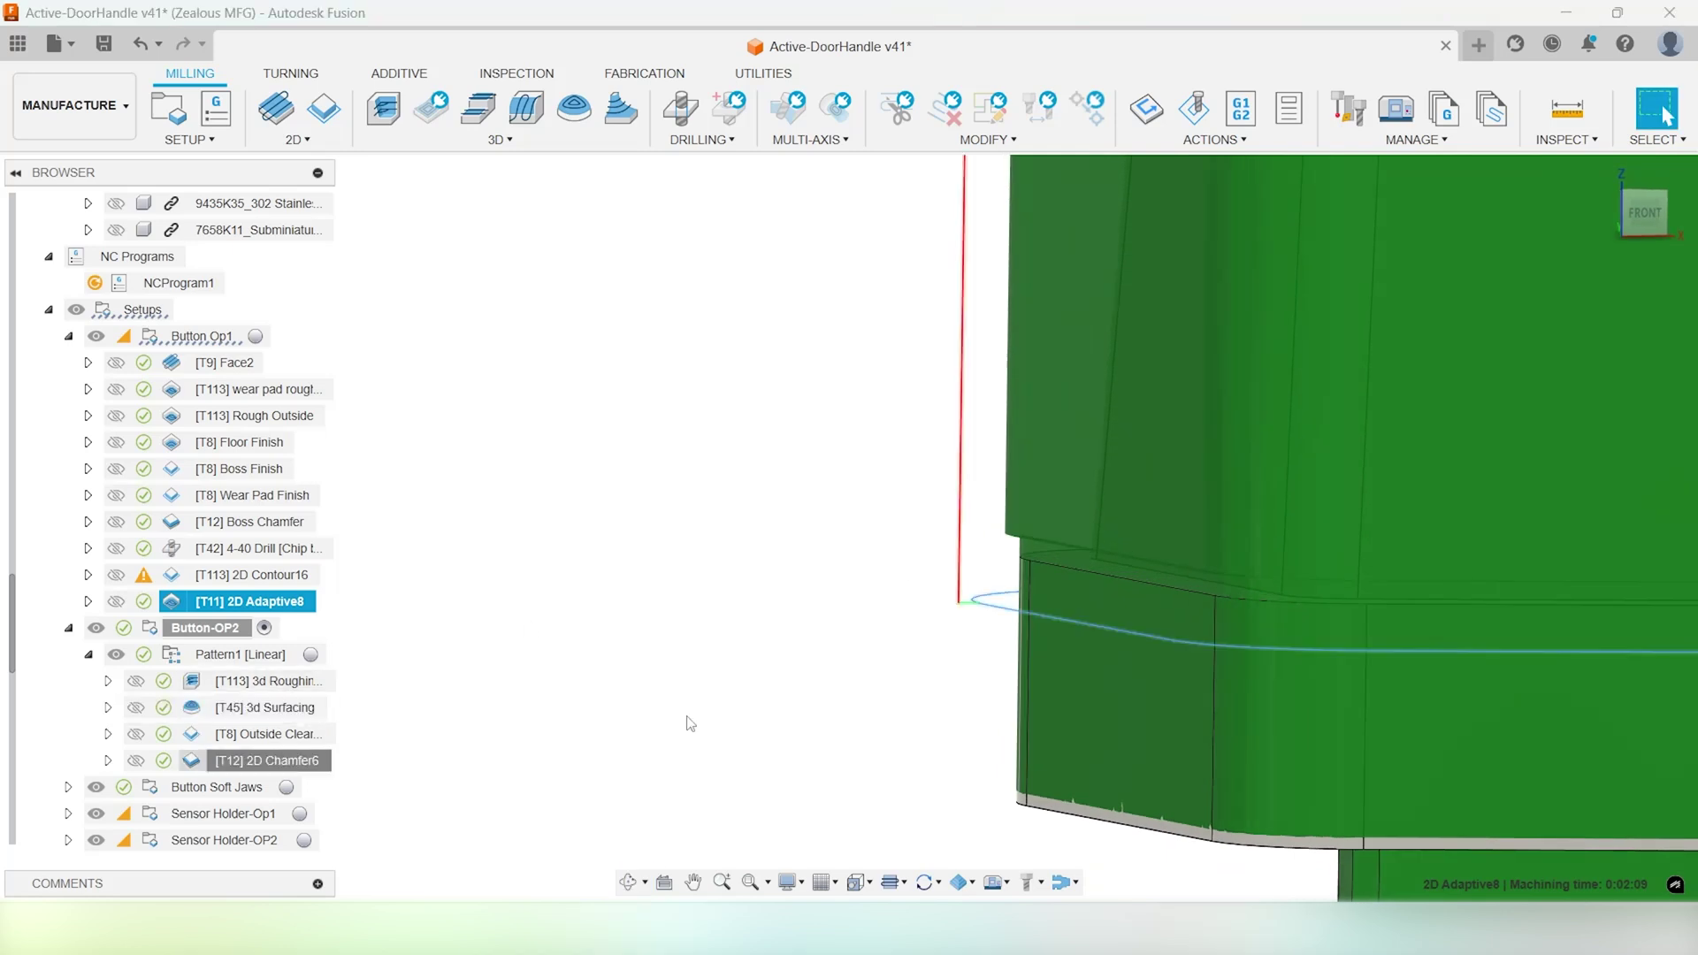
scroll(931, 646, "down", 5)
scroll(996, 597, "down", 3)
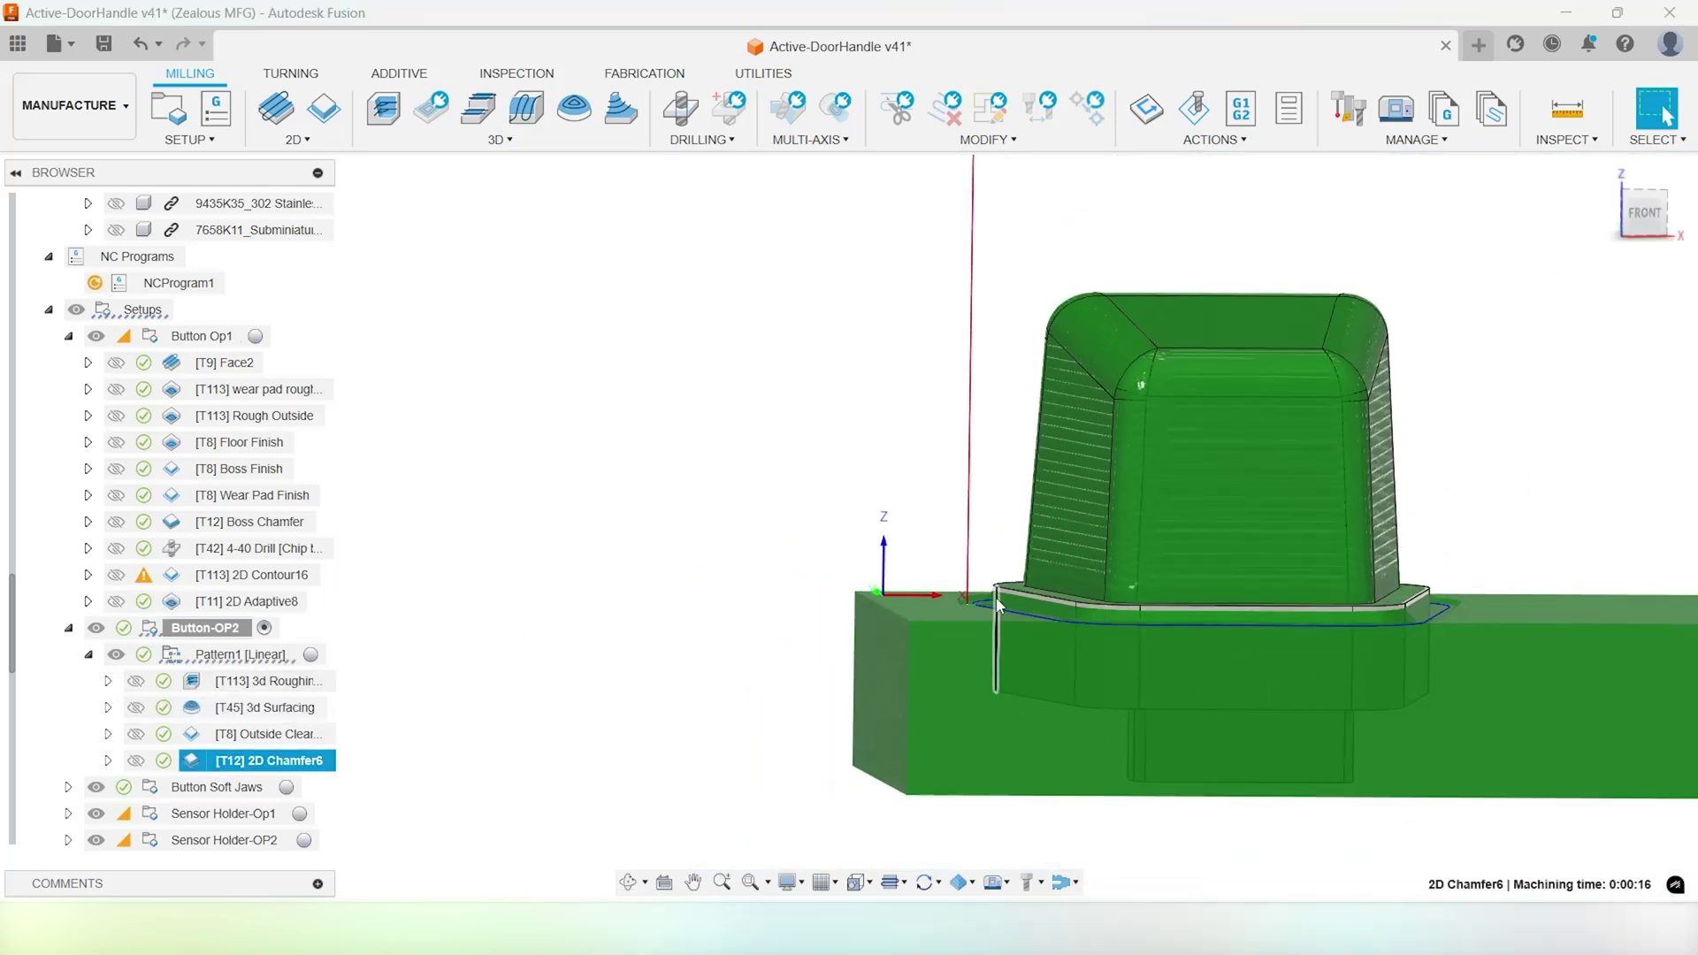
View both buttons from the front and clear the selection to hide the toolpath
left_click(1641, 214)
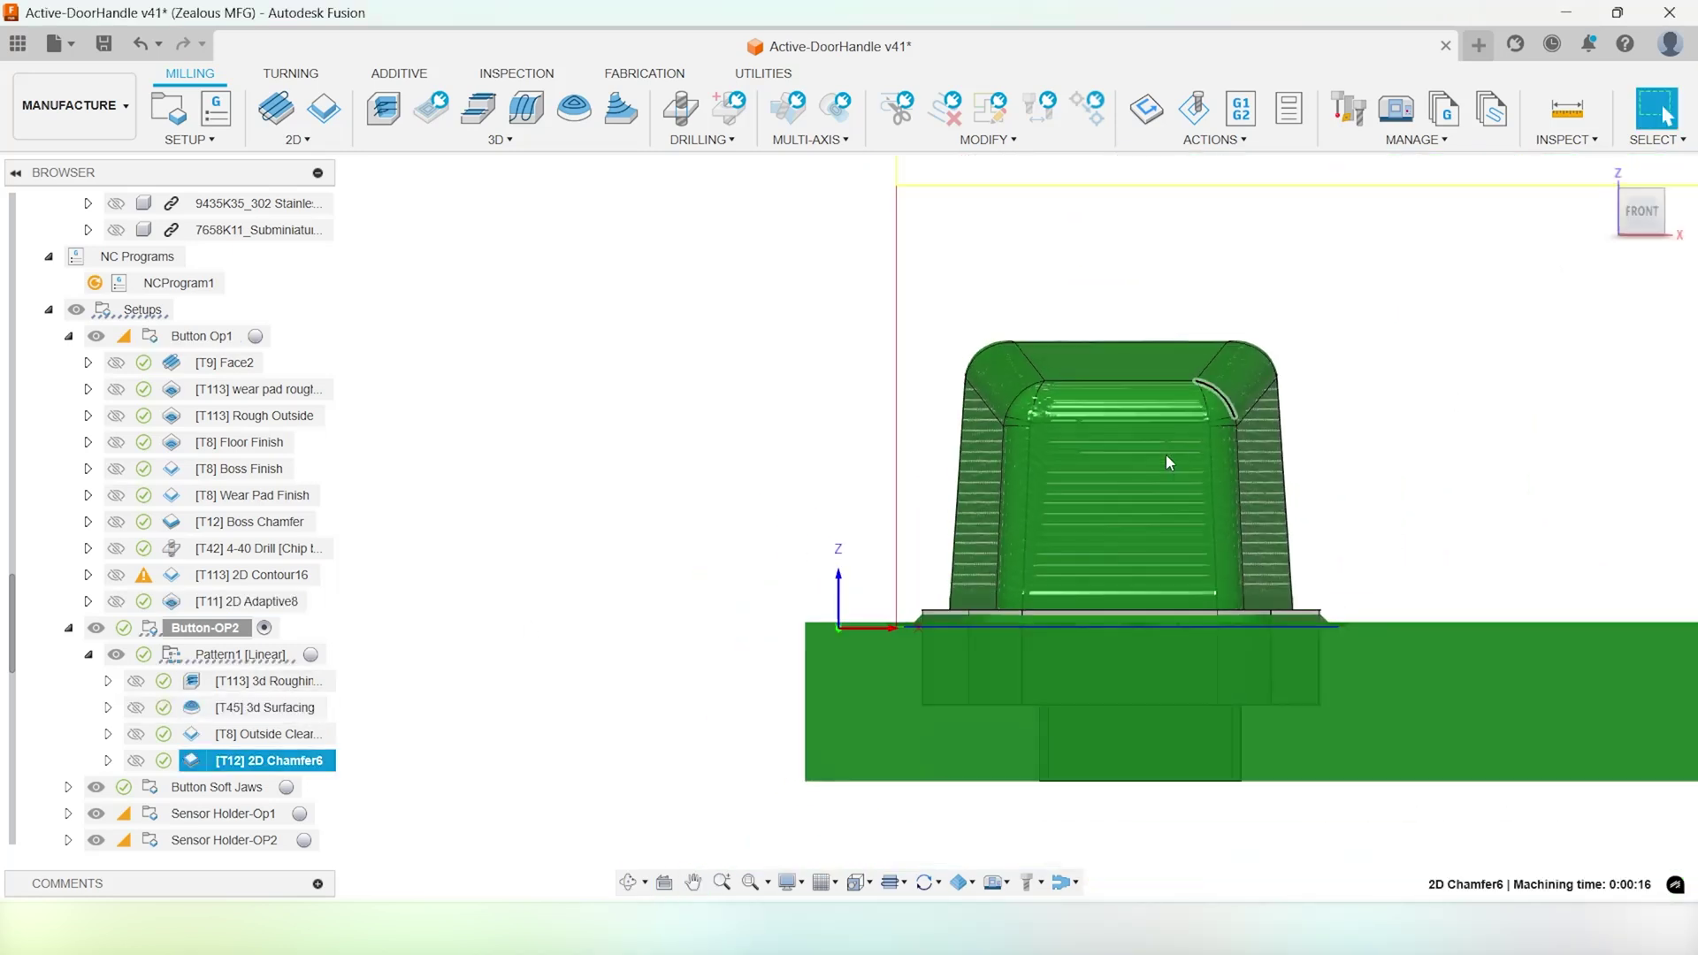
scroll(1004, 630, "up", 5)
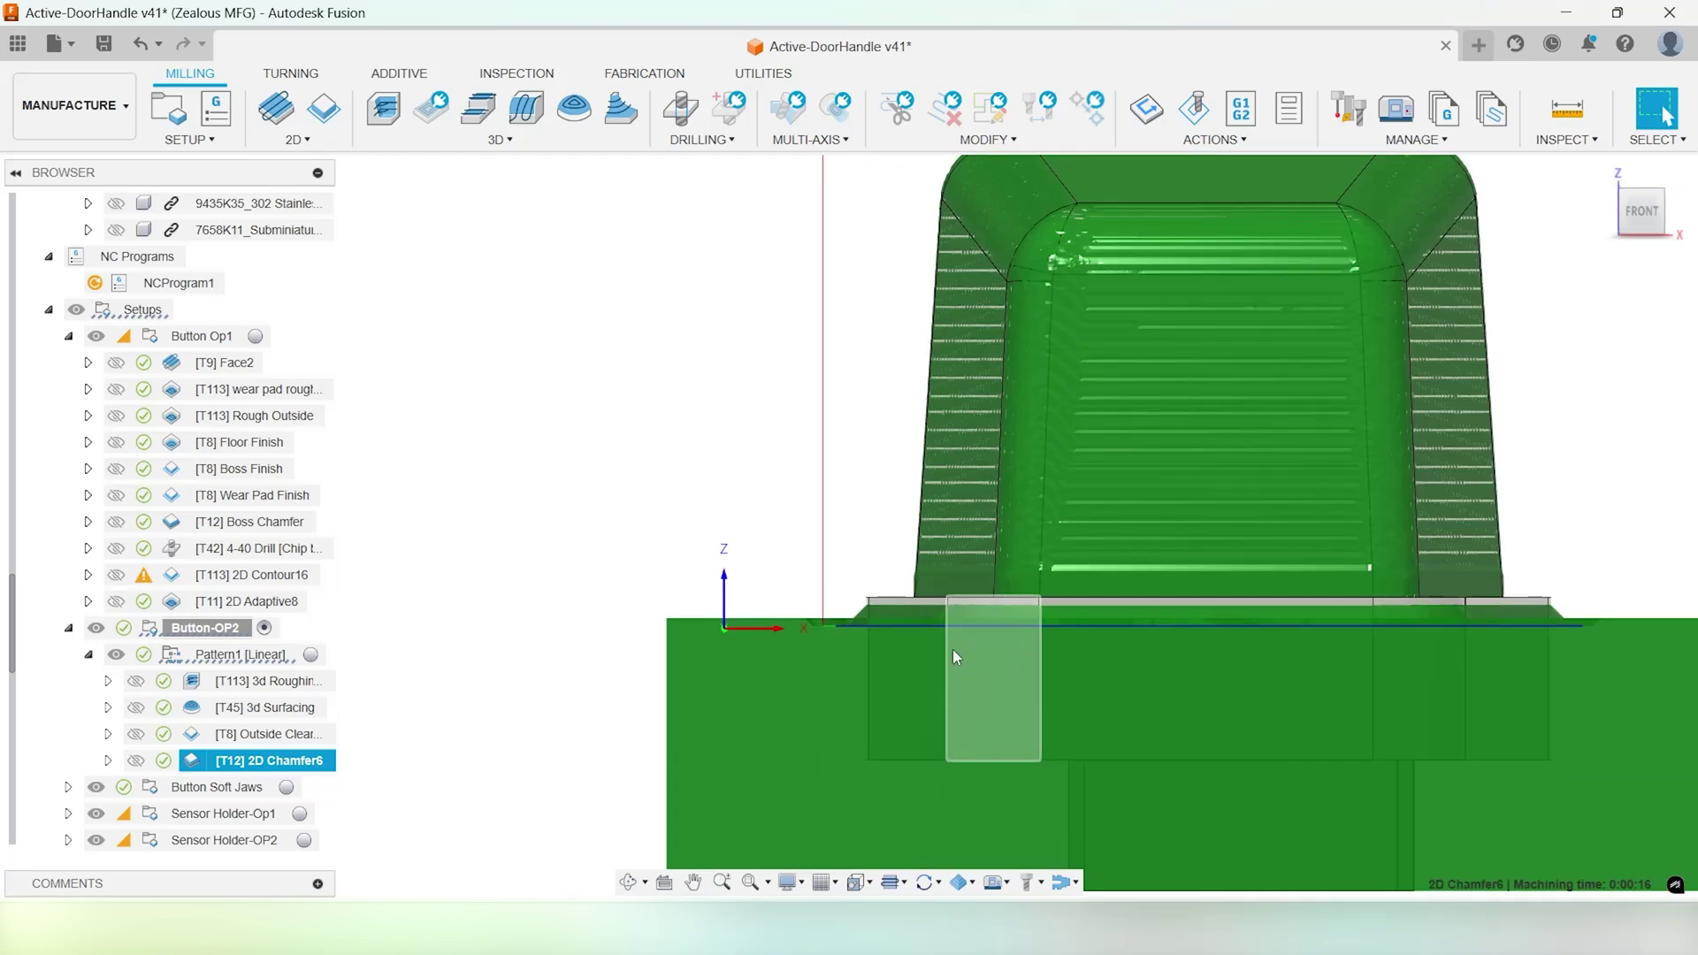
scroll(1017, 649, "down", 6)
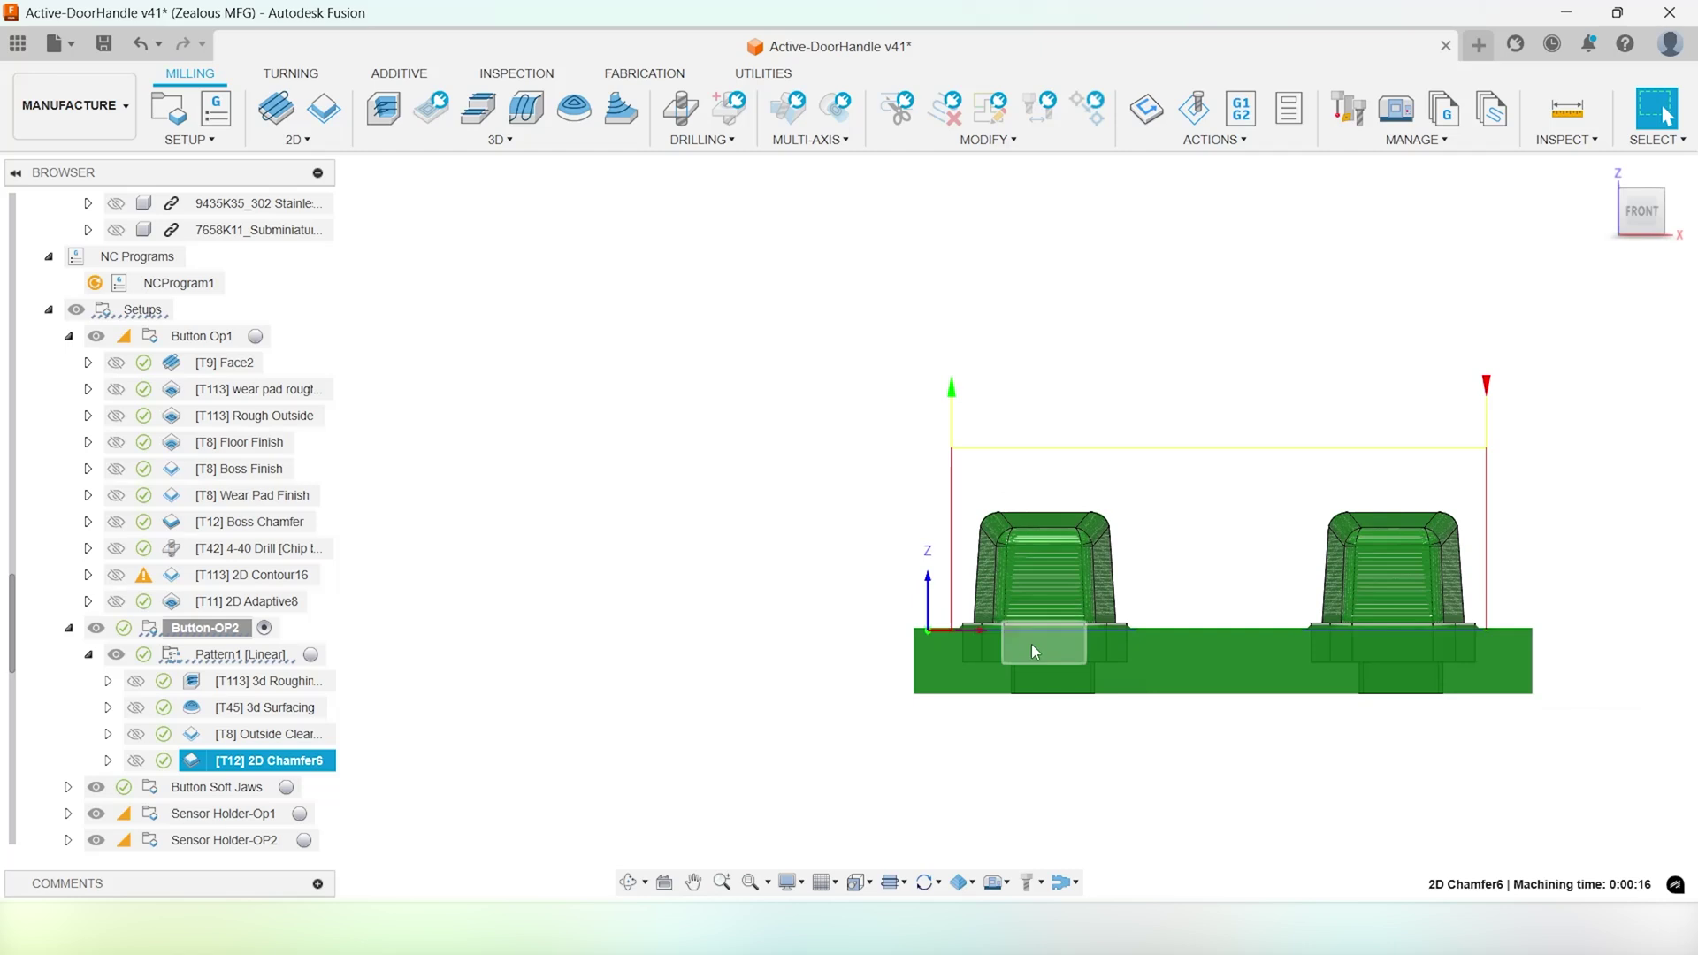
scroll(1032, 644, "down", 2)
middle_click_drag(1031, 644, 721, 609)
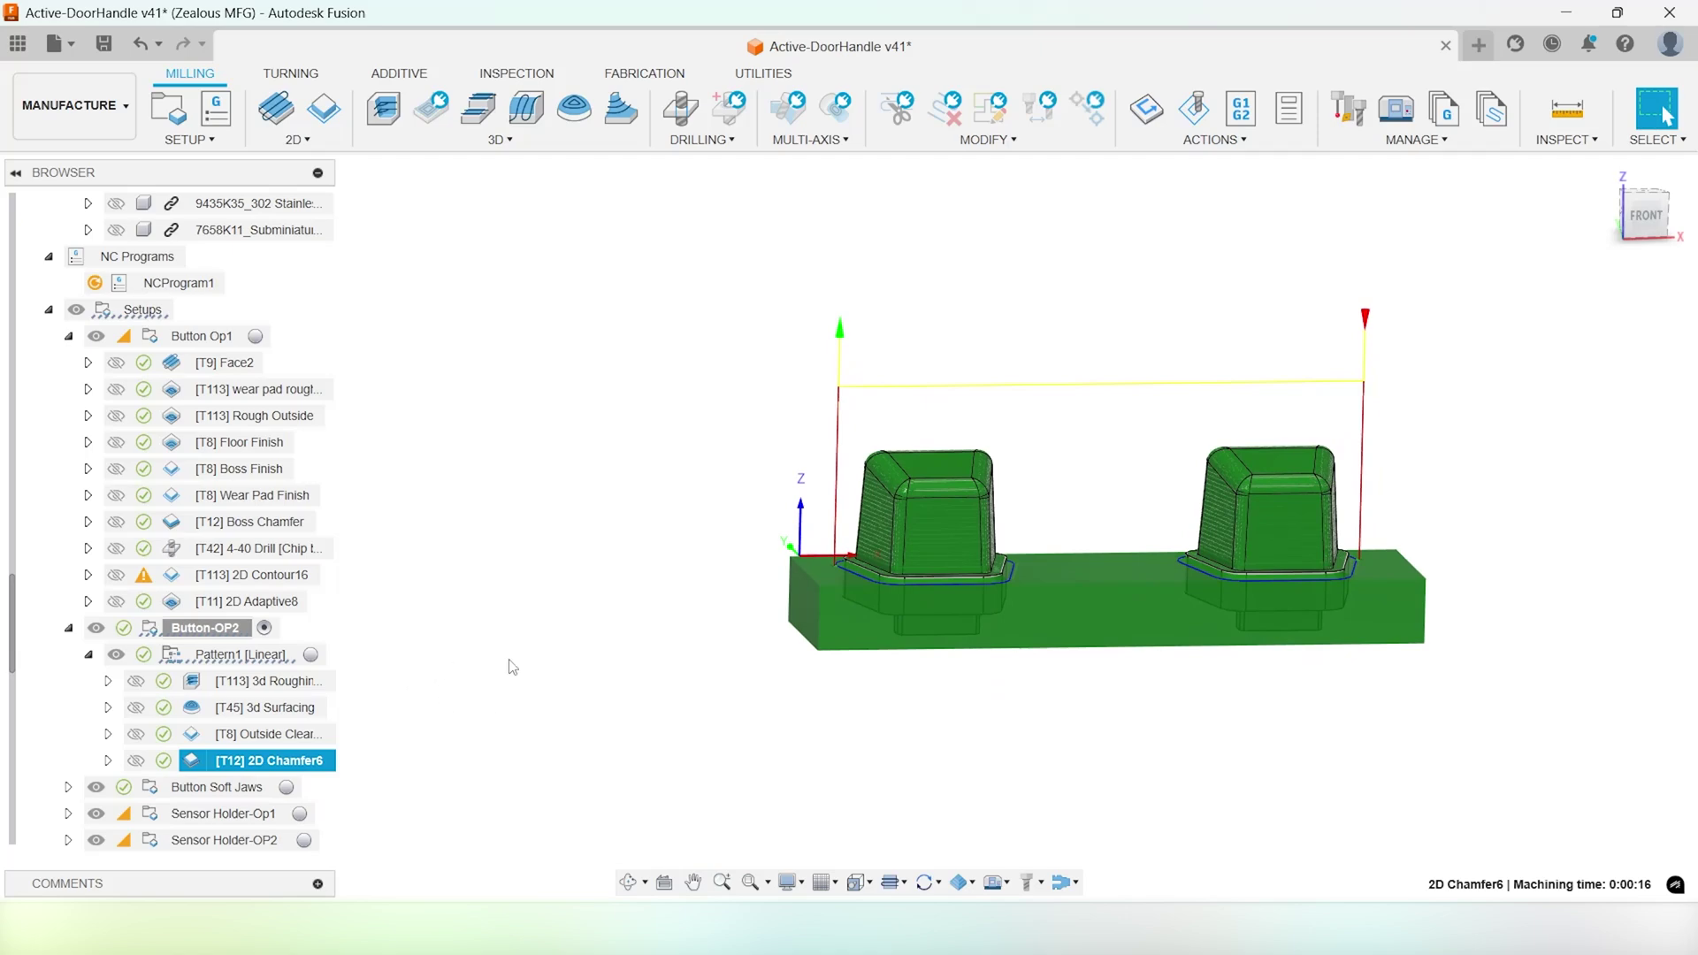
left_click(672, 602)
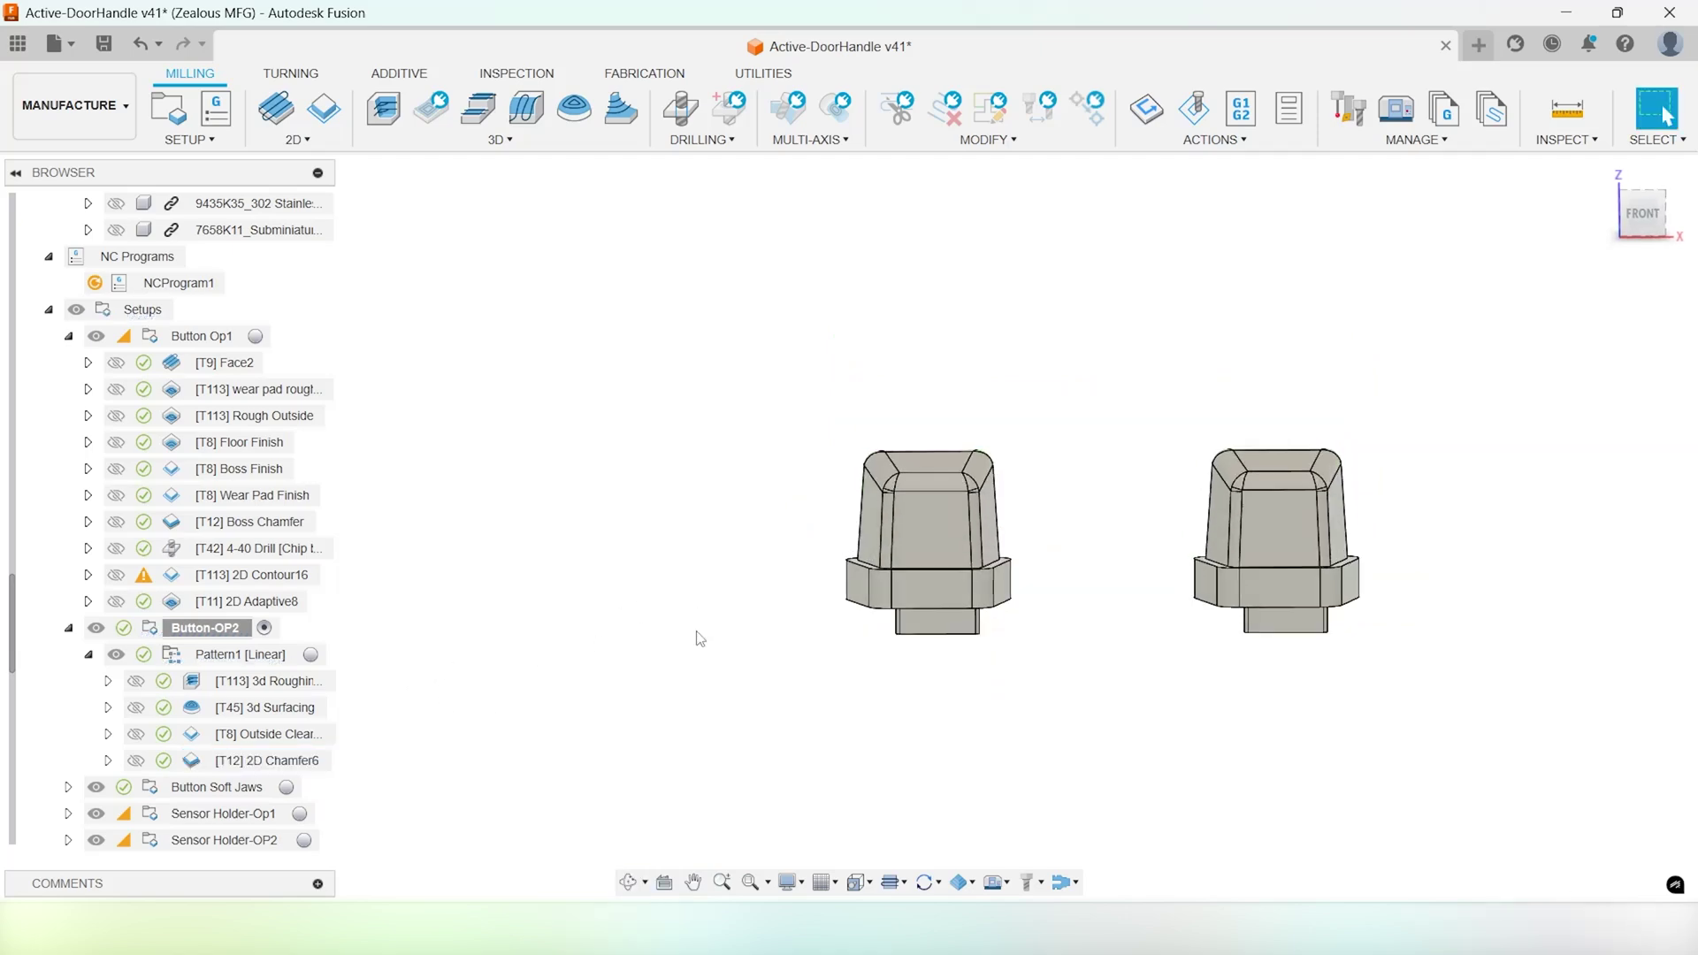